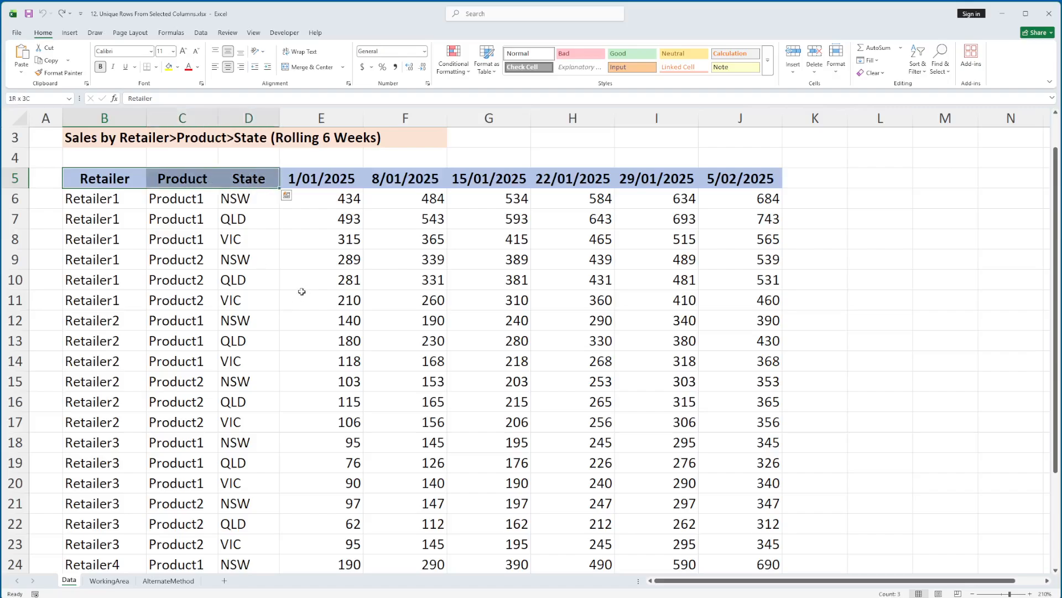
Step: Examine the Retailer, Product and State columns in different pairs: B with C, C with D, and B with D
{"action": "left_click", "coordinate": [108, 116]}
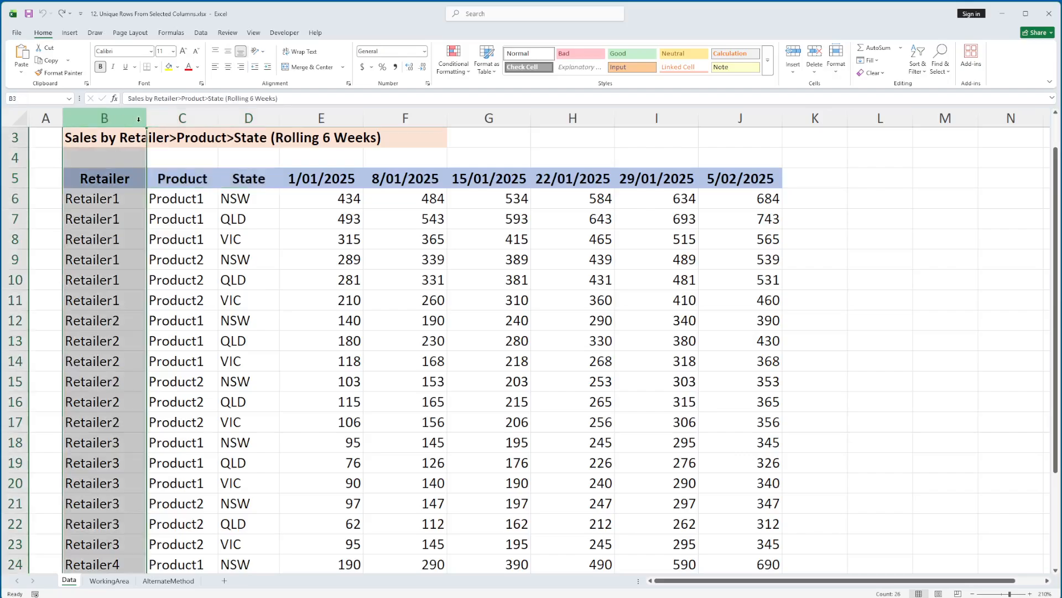
{"action": "left_click", "coordinate": [170, 118], "text": "shift"}
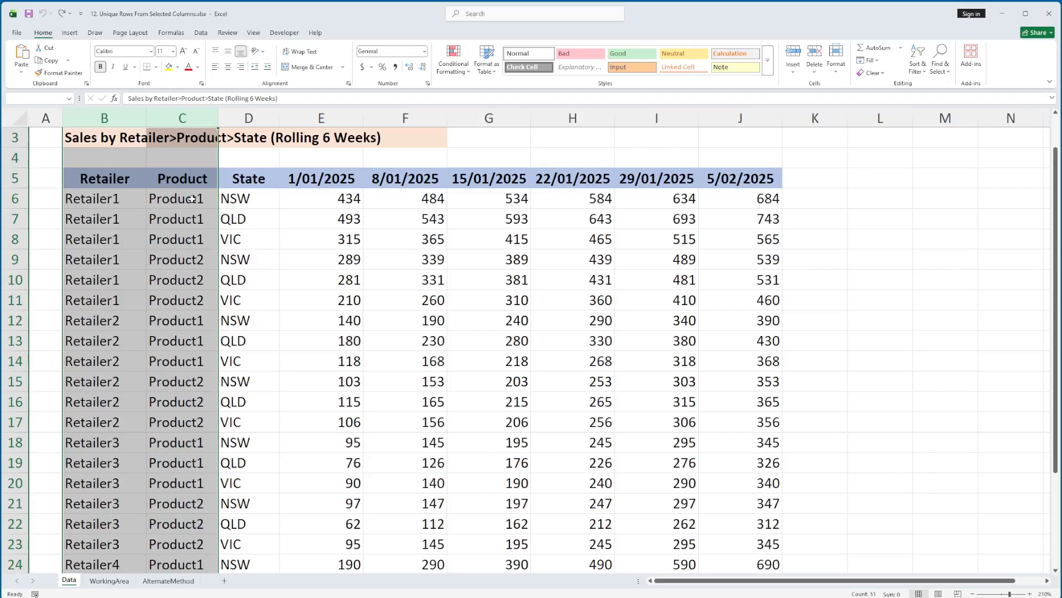
{"action": "left_click", "coordinate": [193, 119]}
{"action": "left_click", "coordinate": [249, 118], "text": "shift"}
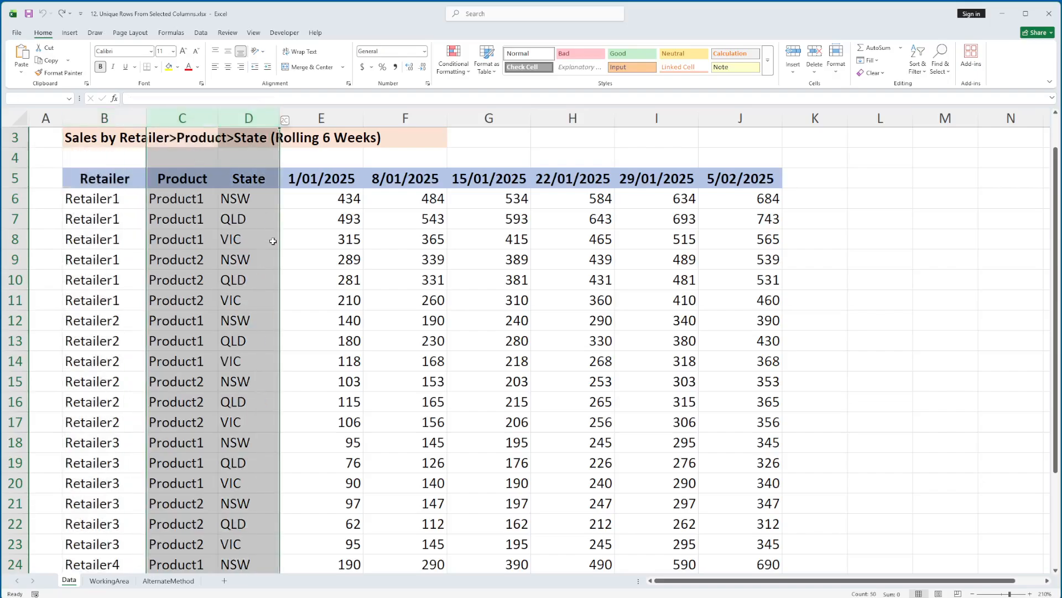
{"action": "left_click", "coordinate": [124, 116]}
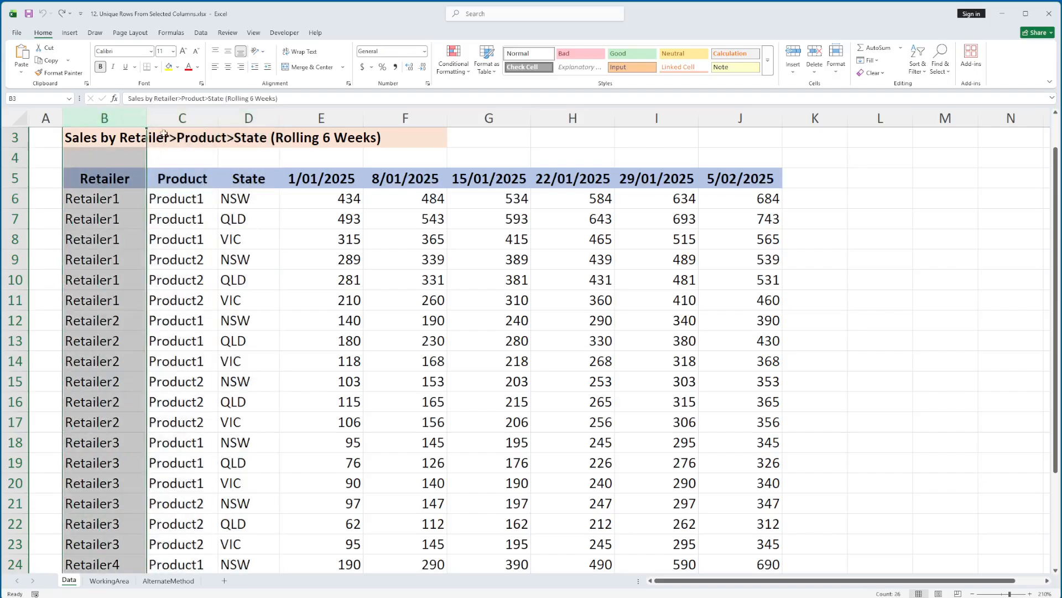
{"action": "left_click", "coordinate": [248, 118], "text": "ctrl"}
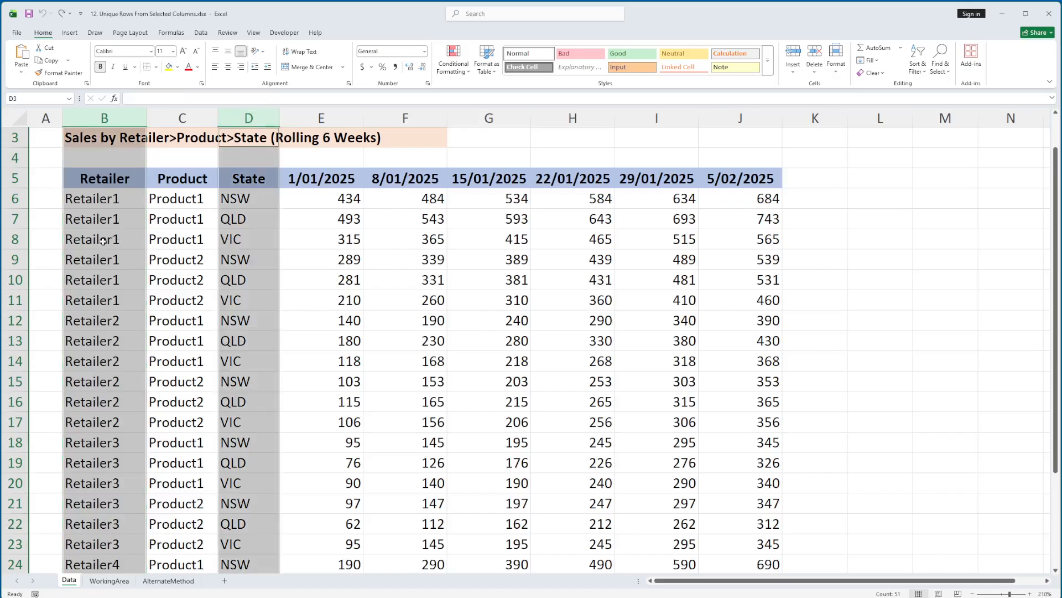
{"action": "left_click", "coordinate": [103, 200]}
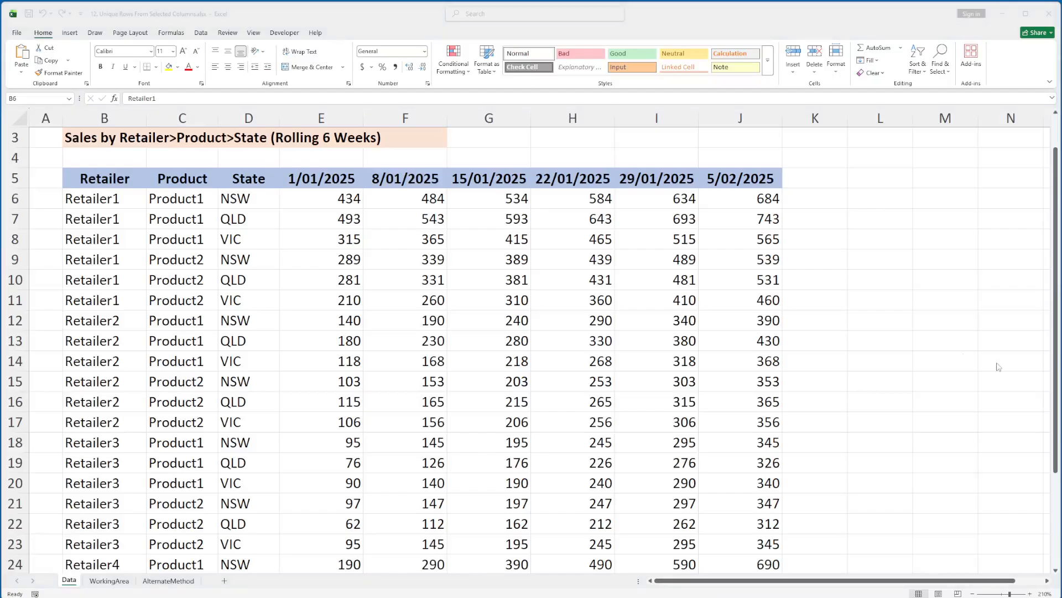
{"action": "left_click", "coordinate": [126, 195]}
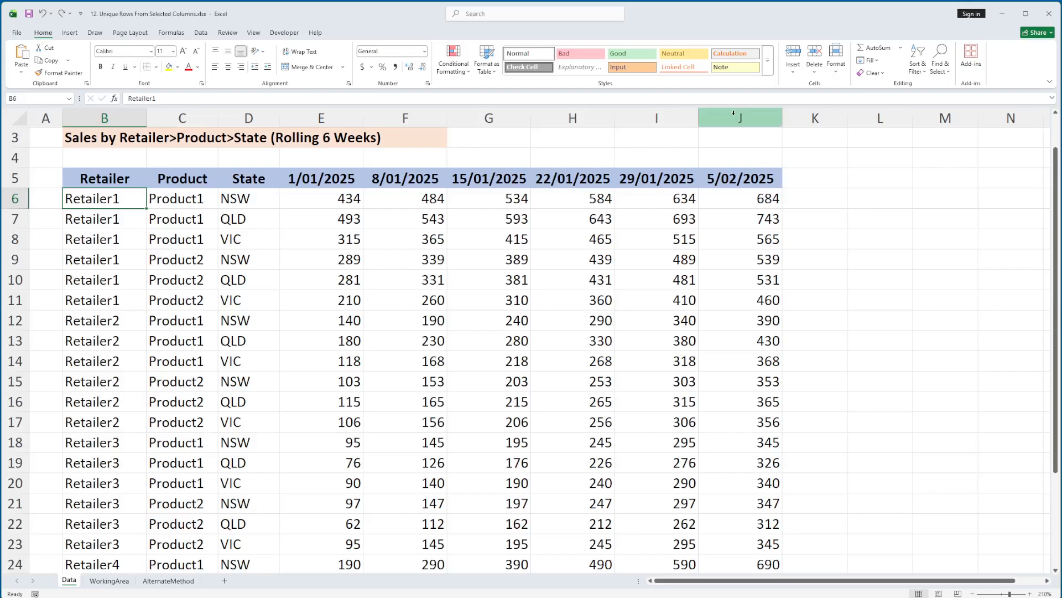
Step: Hide the last three date columns, H to J
{"action": "left_click_drag", "start_coordinate": [742, 118], "coordinate": [575, 118]}
{"action": "right_click", "coordinate": [578, 122]}
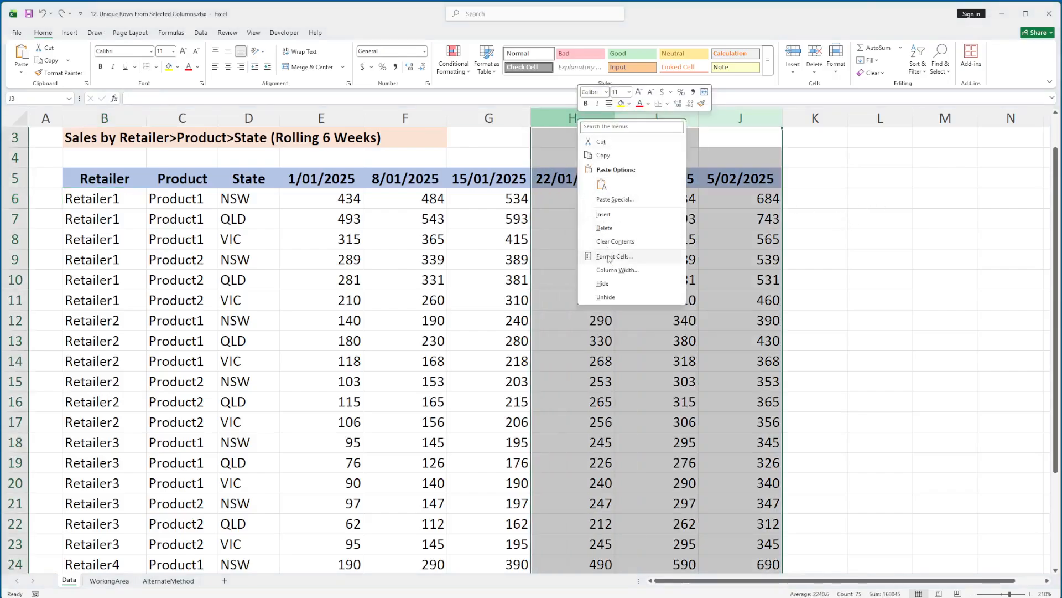
{"action": "left_click", "coordinate": [603, 283]}
Step: Enter =UNIQUE(B6:C29) in cell L6 to list the unique Retailer and Product combinations
{"action": "left_click", "coordinate": [624, 200]}
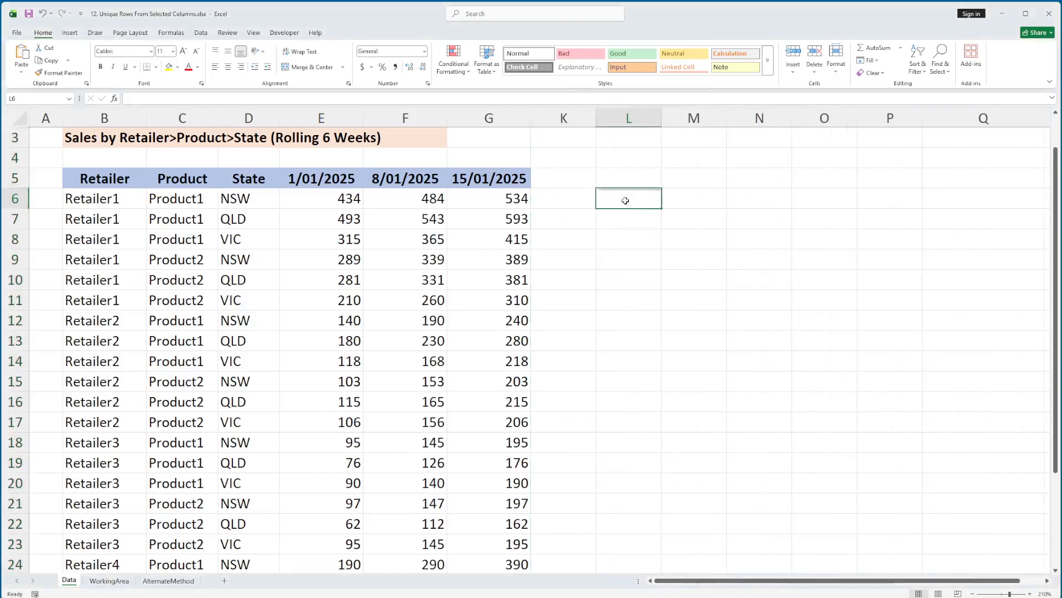
{"action": "type", "text": "=unique("}
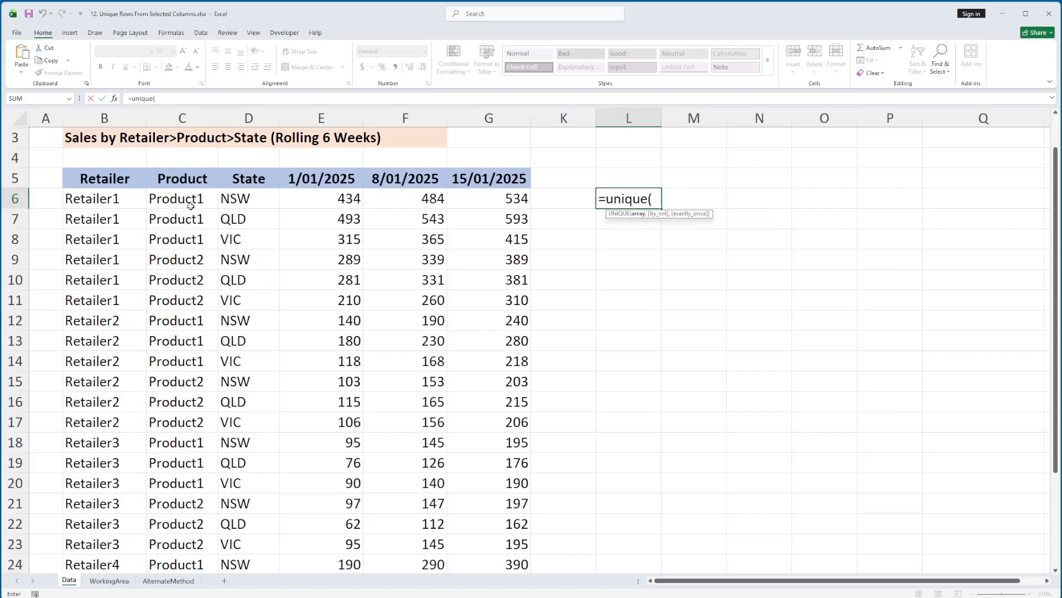
{"action": "left_click_drag", "start_coordinate": [109, 200], "coordinate": [256, 211]}
{"action": "key", "text": "ctrl+shift+Down"}
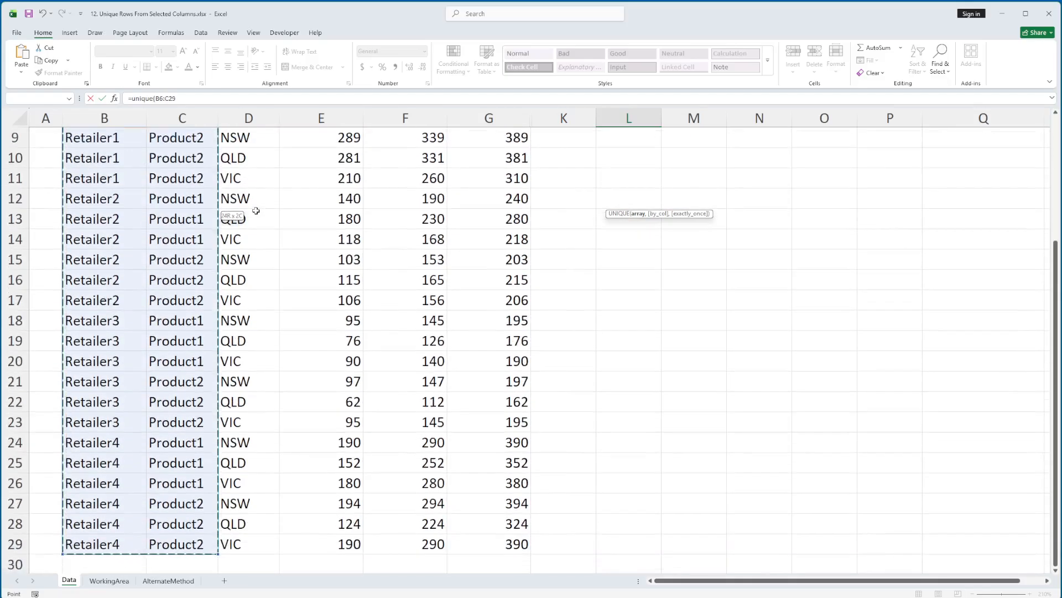
{"action": "key", "text": "Return"}
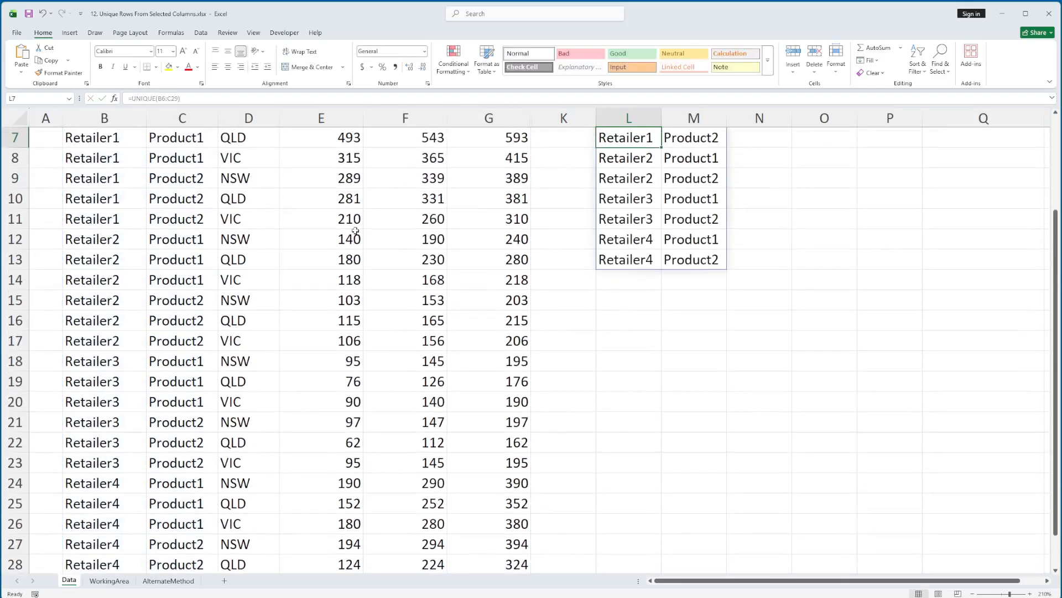
Step: Change the UNIQUE range in L6 to B6:D29 and review the Product column in the result
{"action": "scroll", "coordinate": [627, 225], "scroll_direction": "up", "scroll_amount": 2}
{"action": "key", "text": "Up"}
{"action": "key", "text": "F2"}
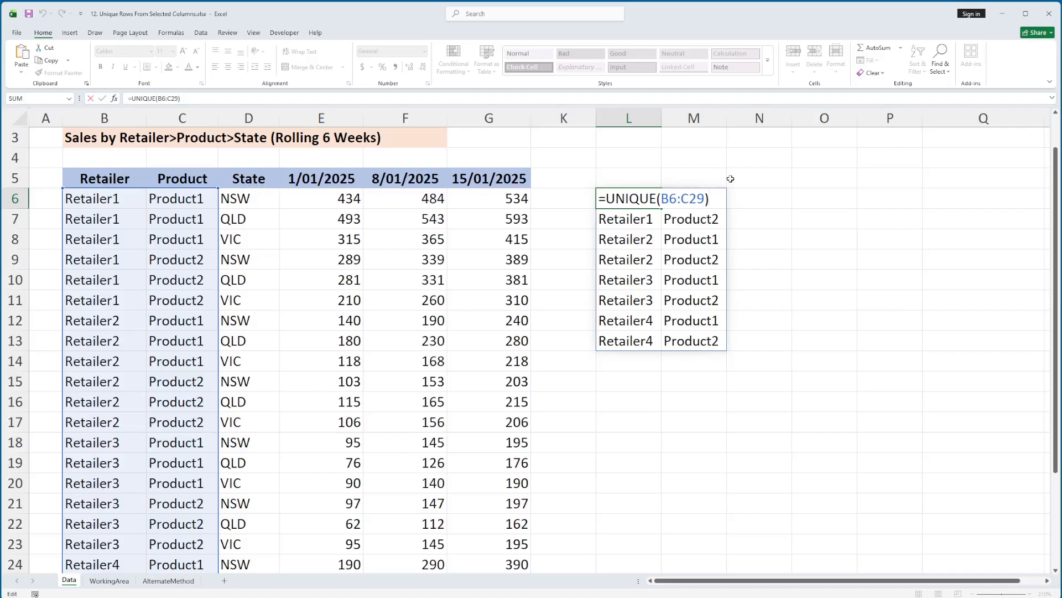
{"action": "left_click", "coordinate": [688, 198]}
{"action": "key", "text": "BackSpace"}
{"action": "type", "text": "D"}
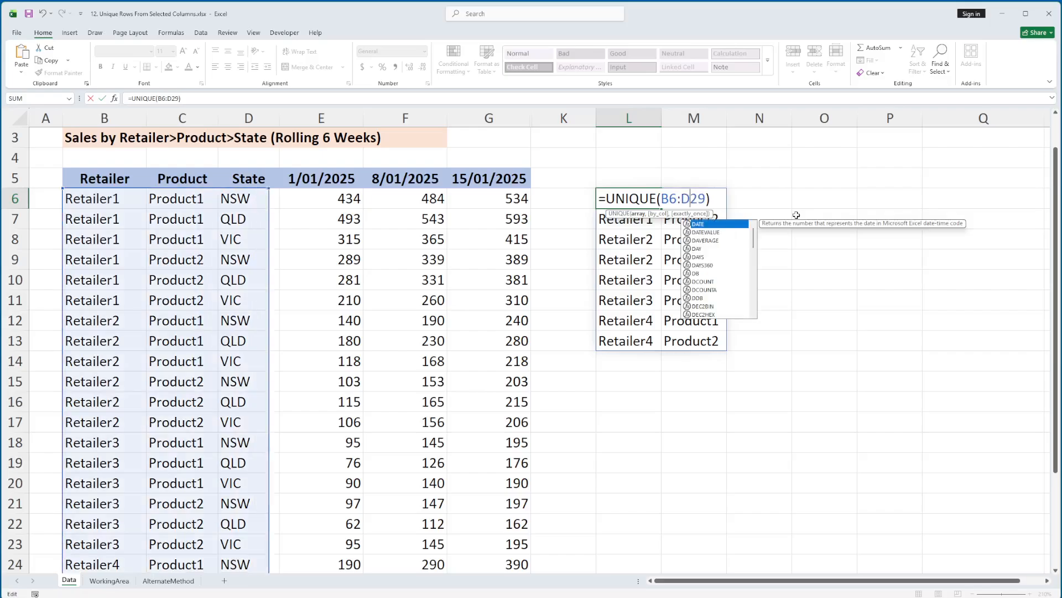
{"action": "key", "text": "Return"}
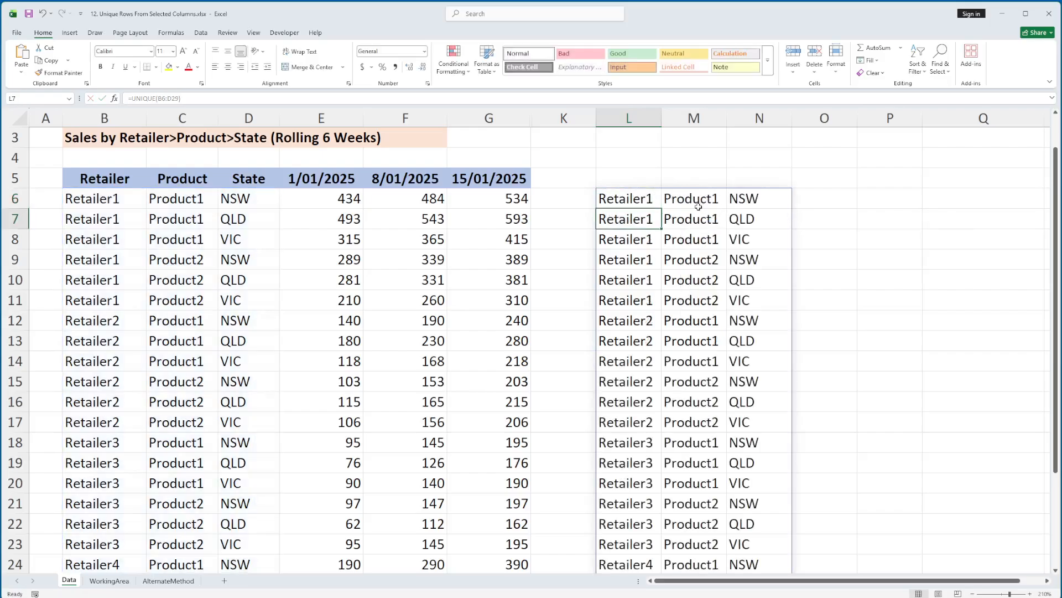
{"action": "left_click", "coordinate": [694, 118]}
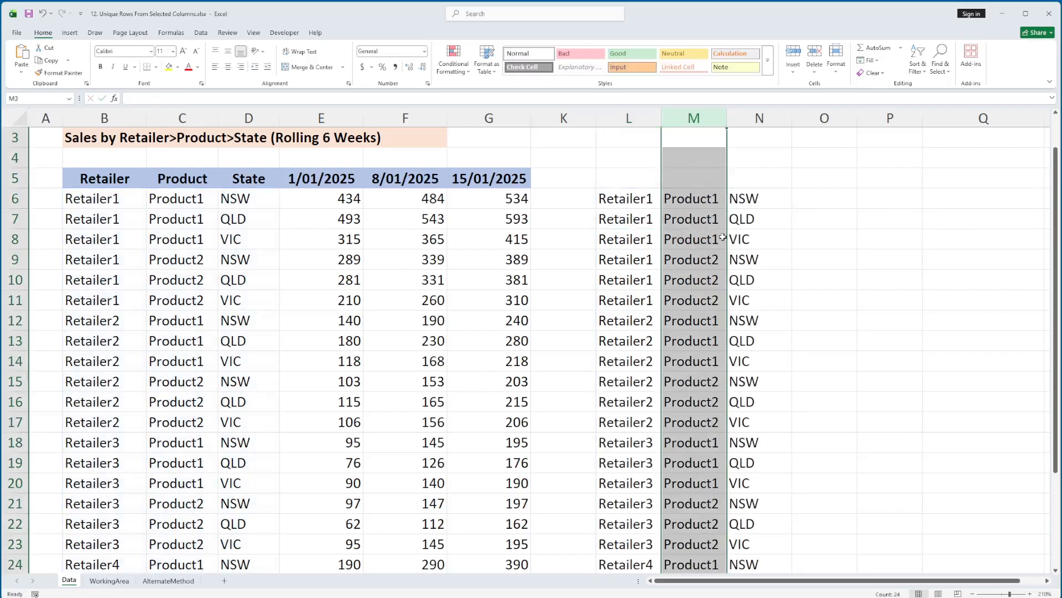
{"action": "left_click_drag", "start_coordinate": [627, 198], "coordinate": [771, 204]}
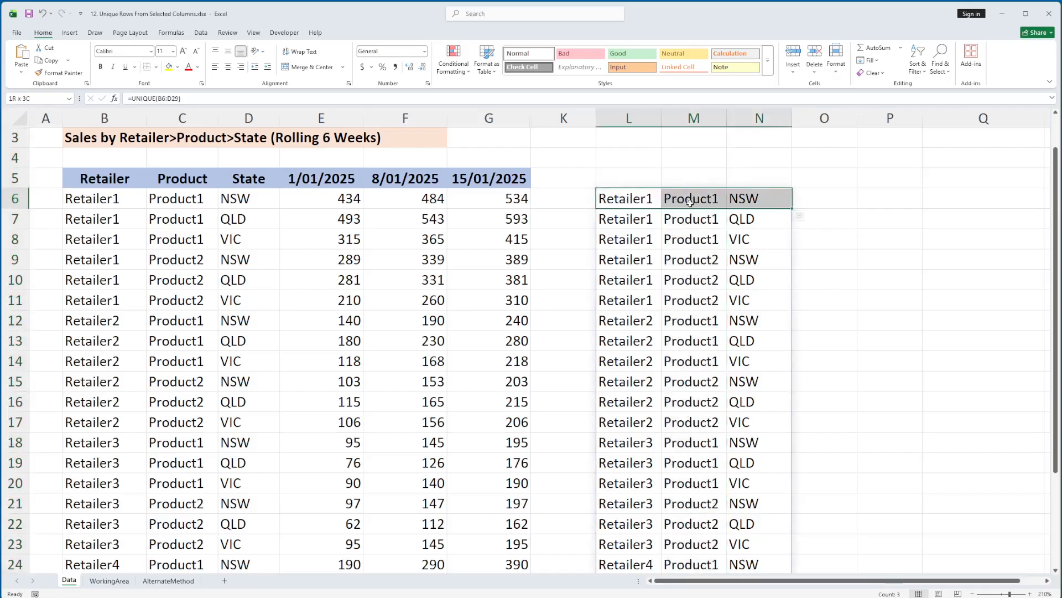
Step: Replace the formula in L6 with a FILTER function that uses B6:D29 as its array
{"action": "left_click", "coordinate": [653, 200]}
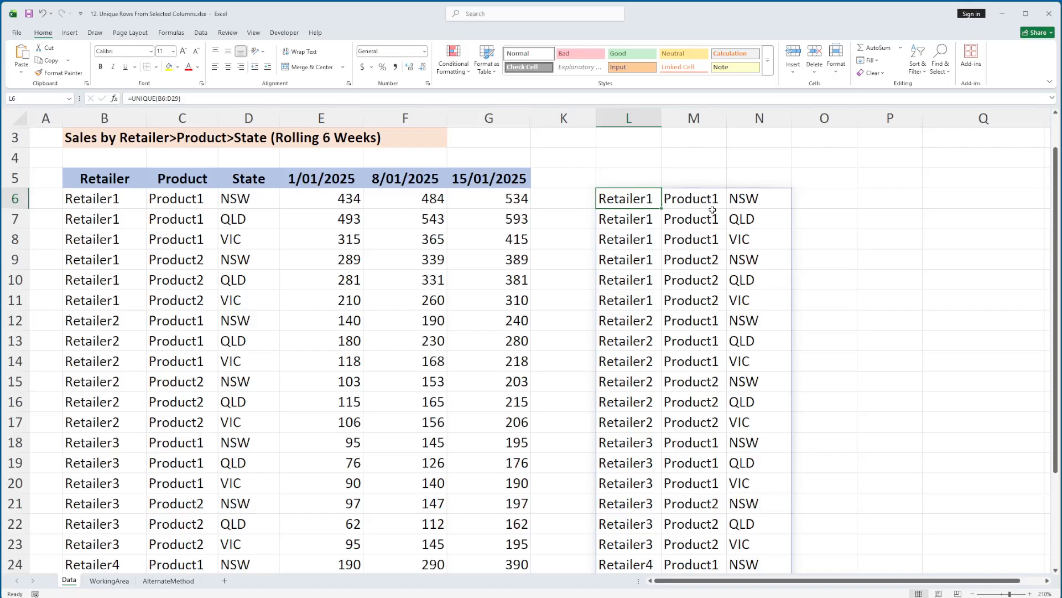
{"action": "key", "text": "Delete"}
{"action": "type", "text": "=filter("}
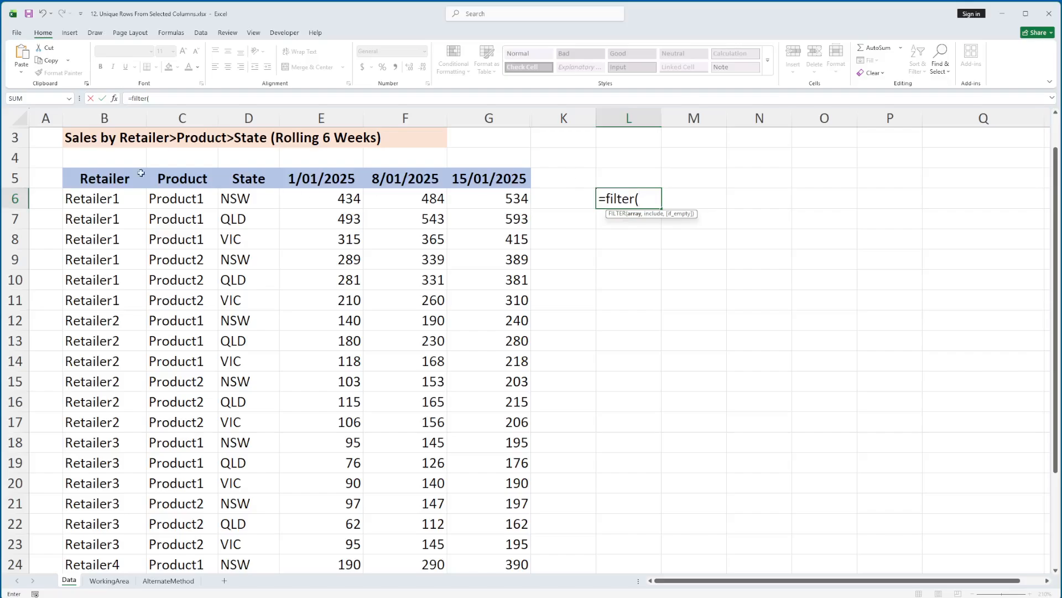
{"action": "left_click_drag", "start_coordinate": [91, 198], "coordinate": [242, 199]}
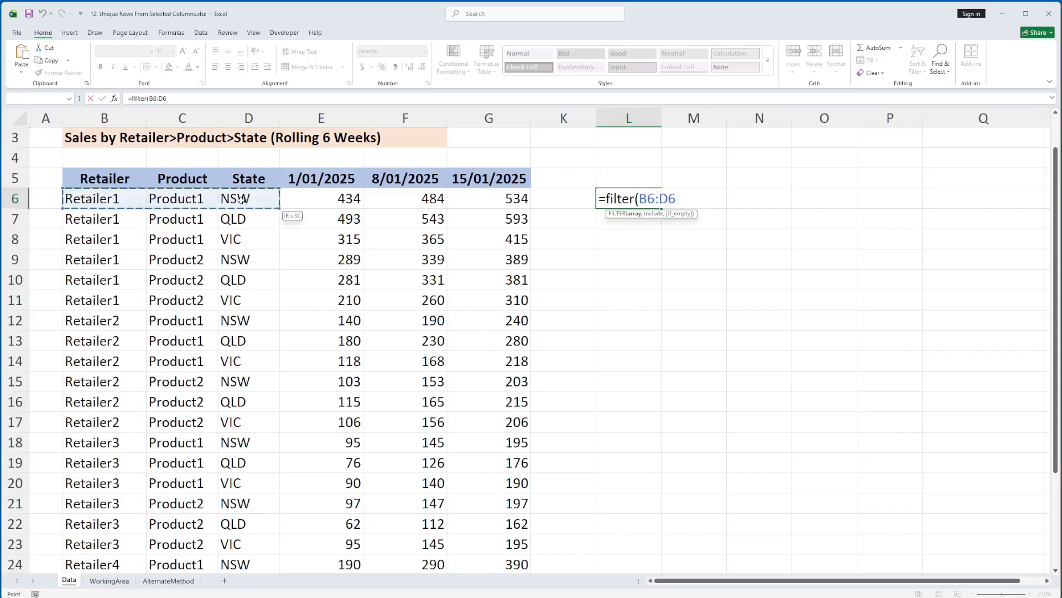
{"action": "key", "text": "ctrl+shift+Down"}
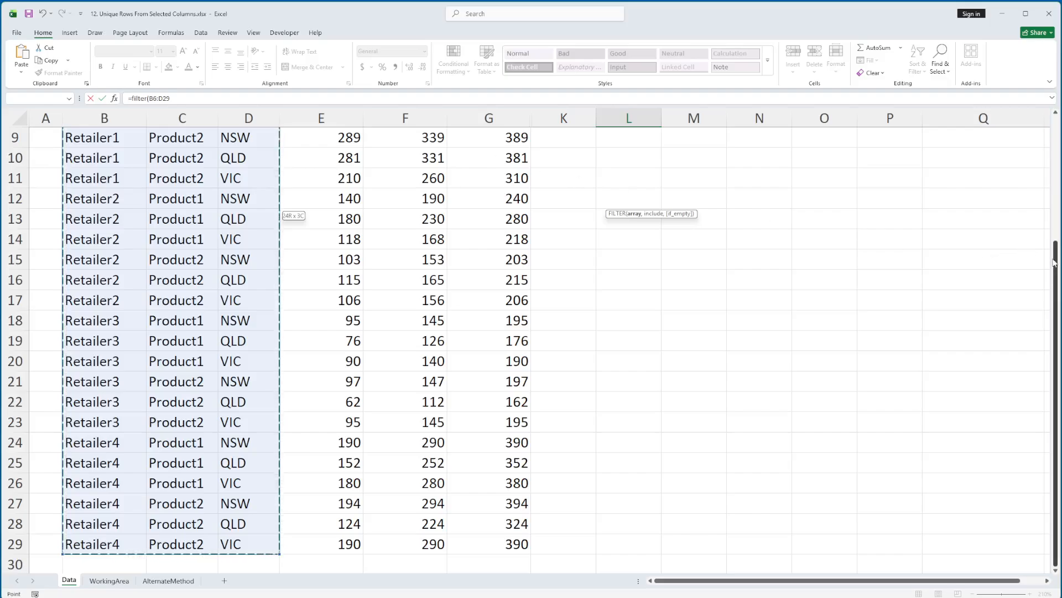
{"action": "scroll", "coordinate": [1012, 258], "scroll_direction": "up", "scroll_amount": 2}
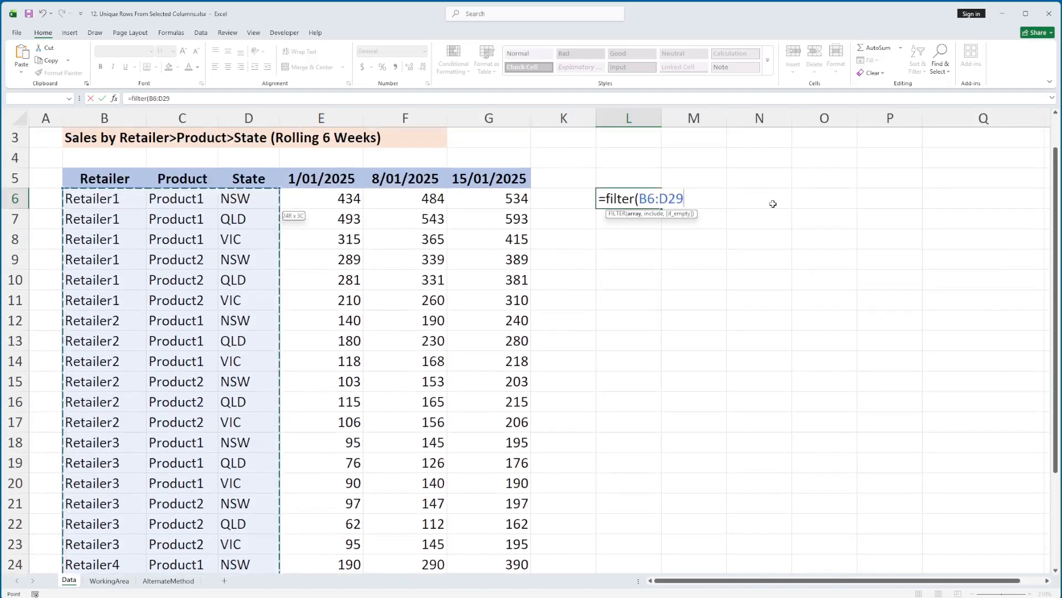
Step: Complete the FILTER formula with the include condition B5:D5<>"Product" to leave out the Product column
{"action": "type", "text": ","}
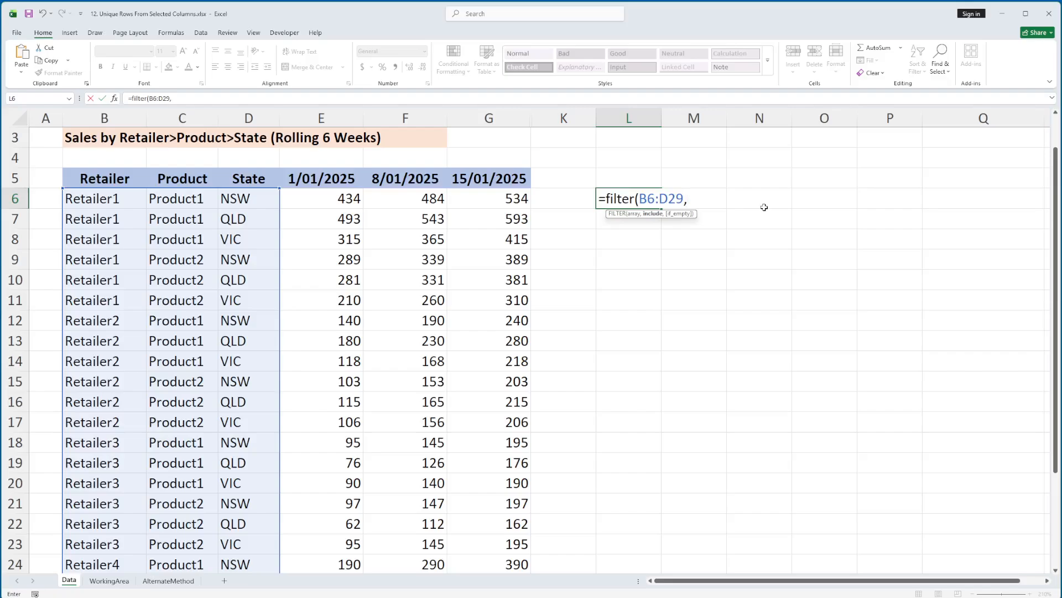
{"action": "type", "text": "B"}
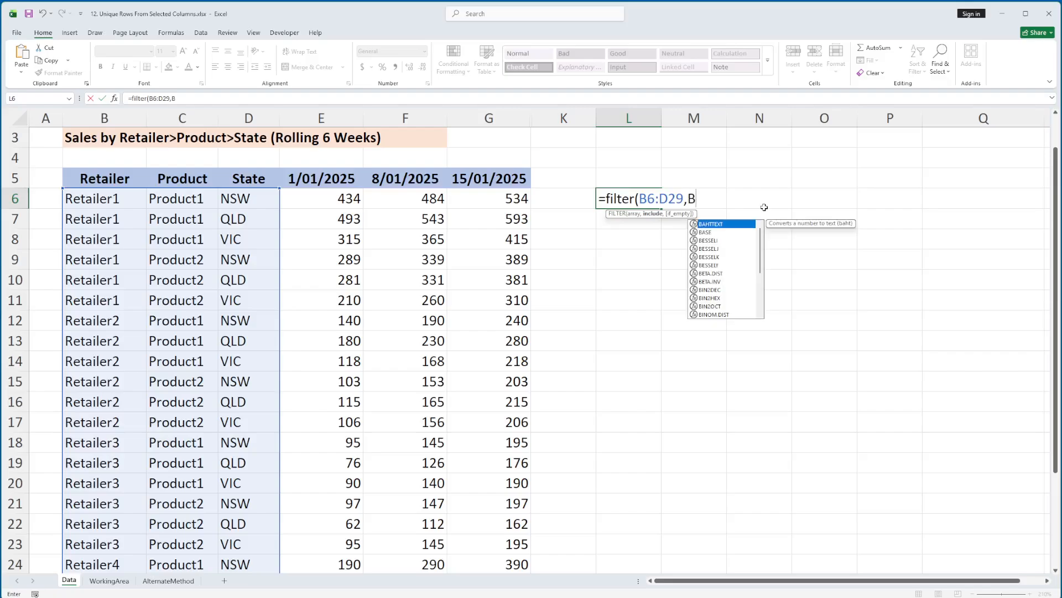
{"action": "type", "text": "5:"}
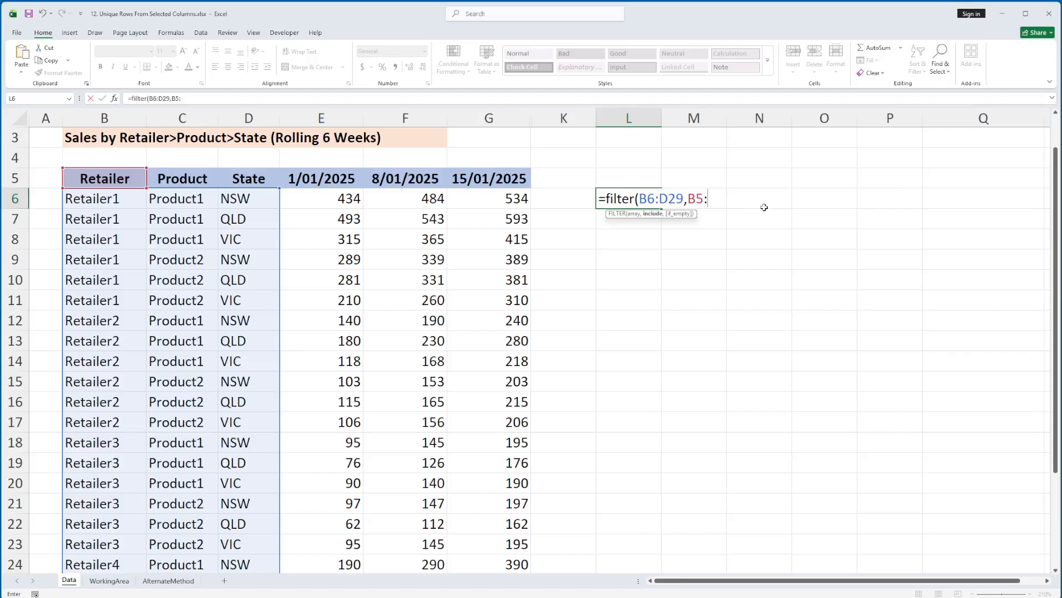
{"action": "type", "text": "D5<>"}
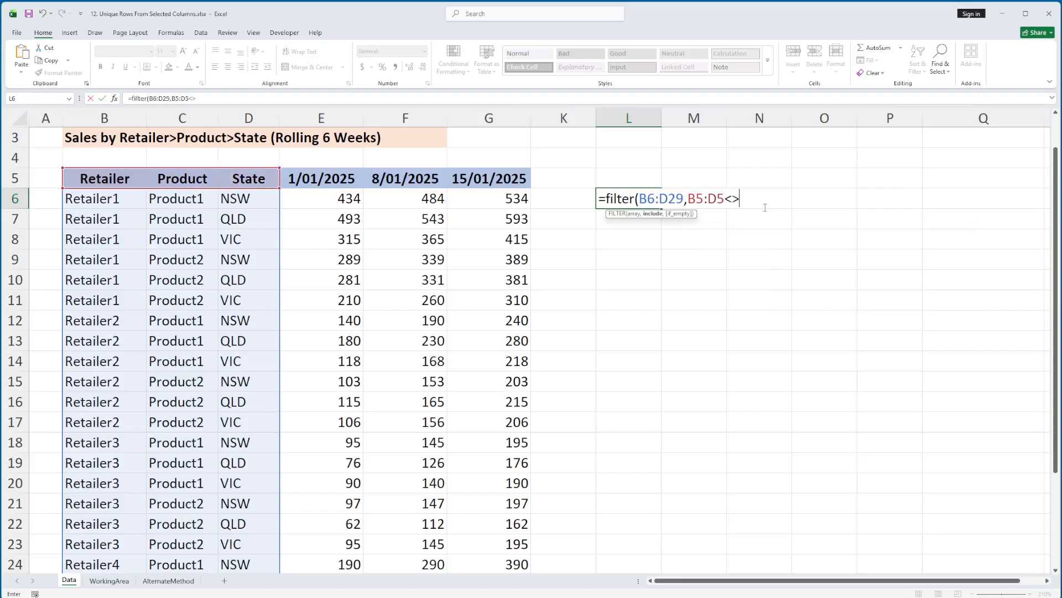
{"action": "type", "text": "\"Product\")"}
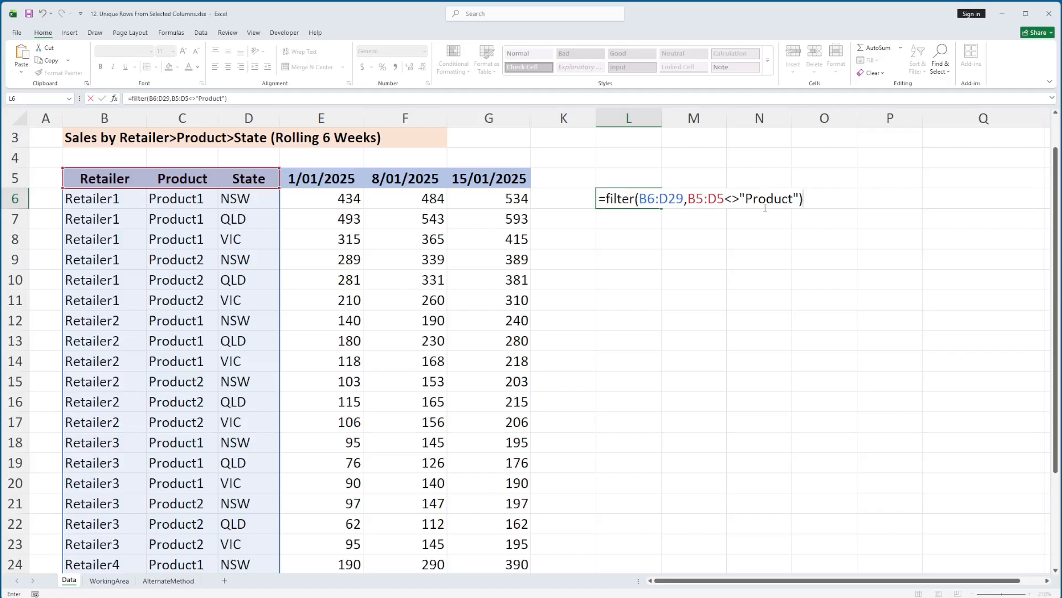
{"action": "key", "text": "Return"}
Step: Wrap the L6 formula in UNIQUE so it reads =UNIQUE(FILTER(B6:D29,B5:D5<>"Product"))
{"action": "key", "text": "Up"}
{"action": "key", "text": "F2"}
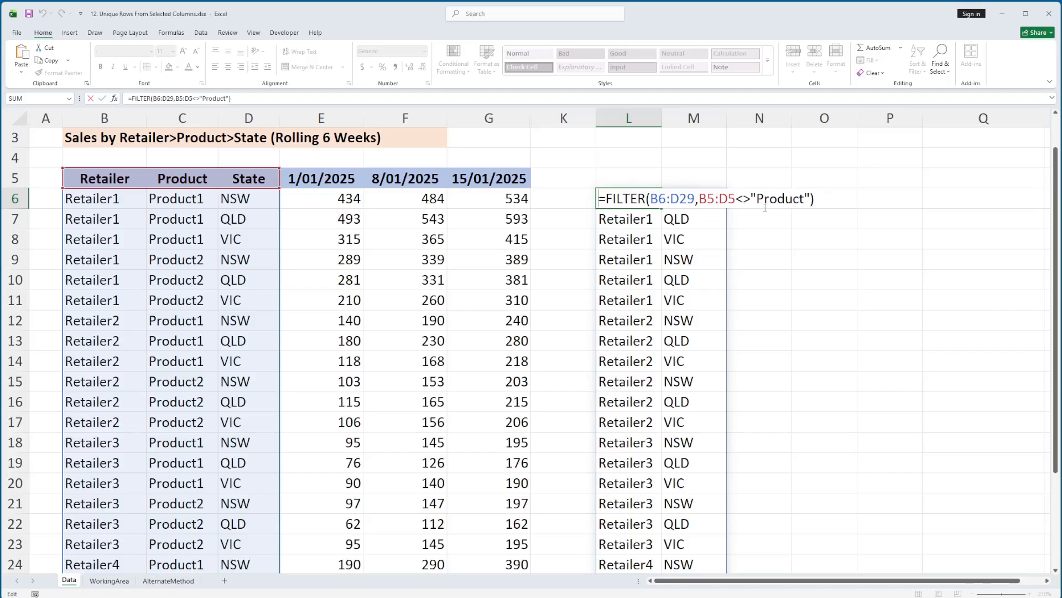
{"action": "key", "text": "Home"}
{"action": "key", "text": "Right"}
{"action": "type", "text": "unique("}
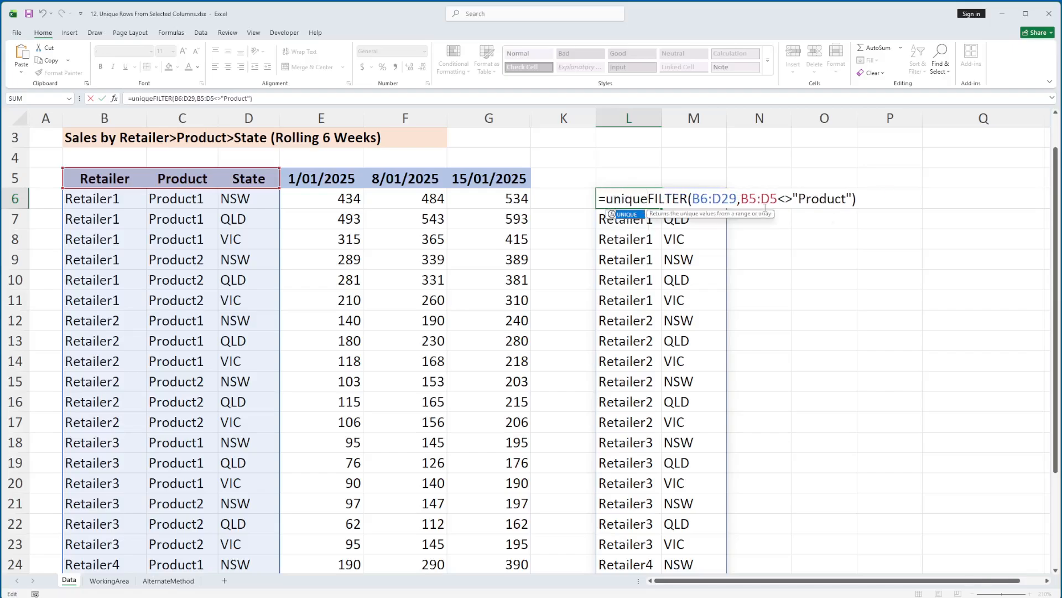
{"action": "type", "text": ")"}
{"action": "key", "text": "Return"}
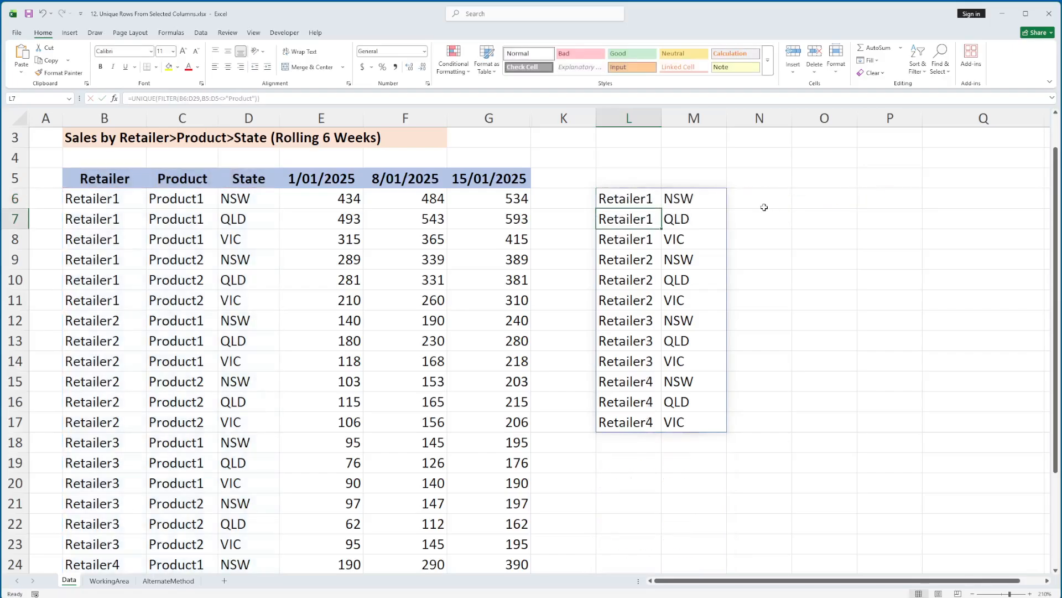
{"action": "key", "text": "Up"}
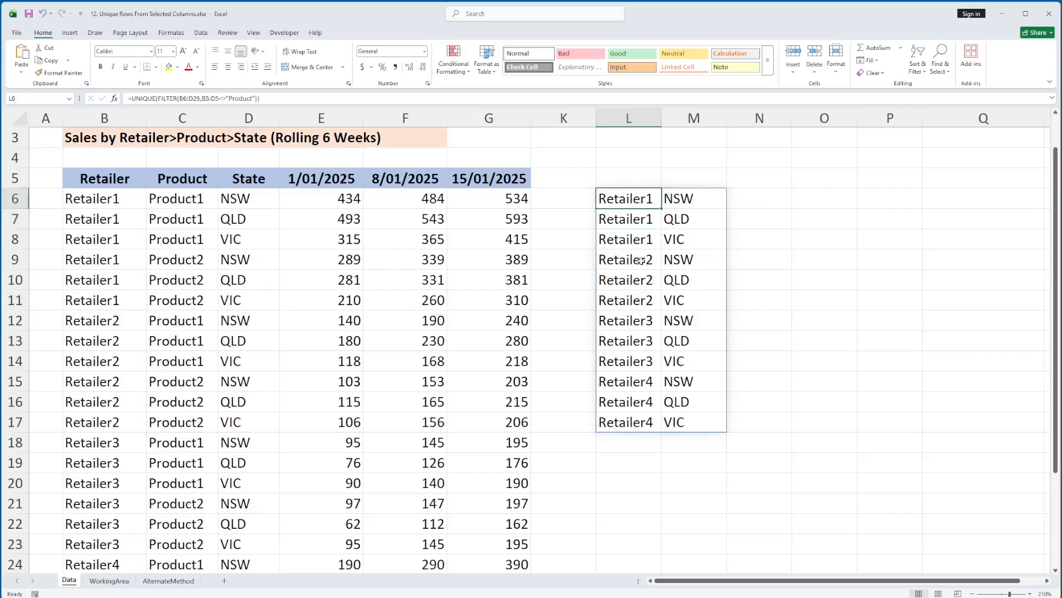
Step: Rename the header in C5 to "Product Name" and check its effect on the formula result in L6
{"action": "left_click", "coordinate": [201, 179]}
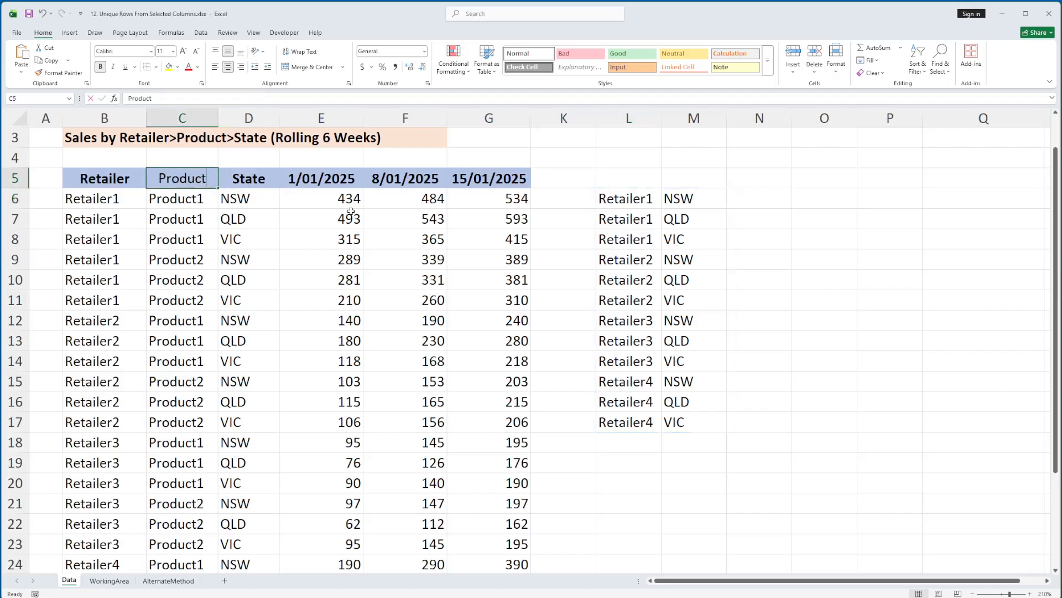
{"action": "key", "text": "F2"}
{"action": "type", "text": "Name"}
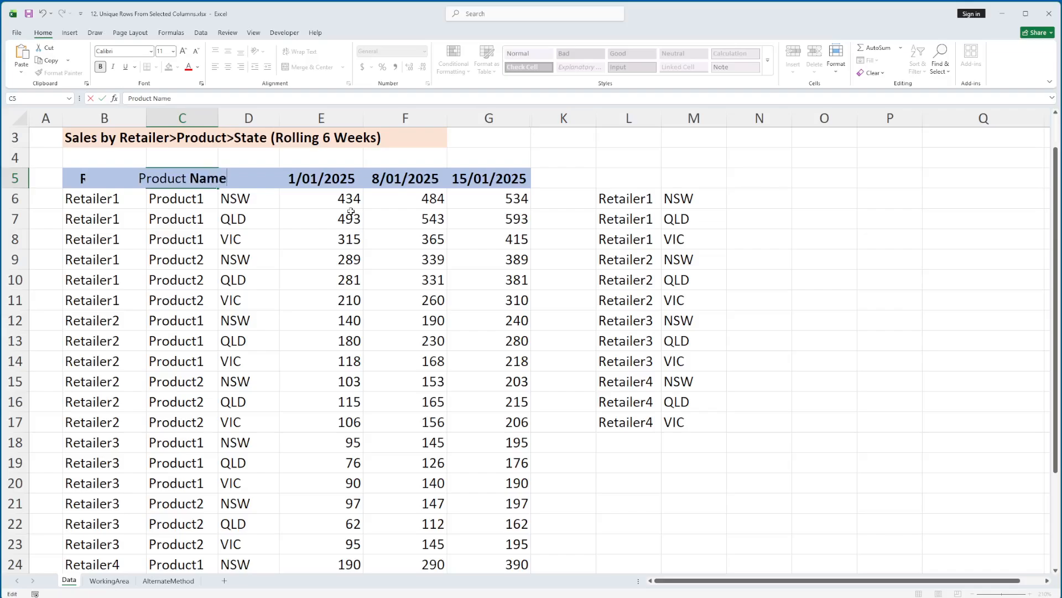
{"action": "key", "text": "Return"}
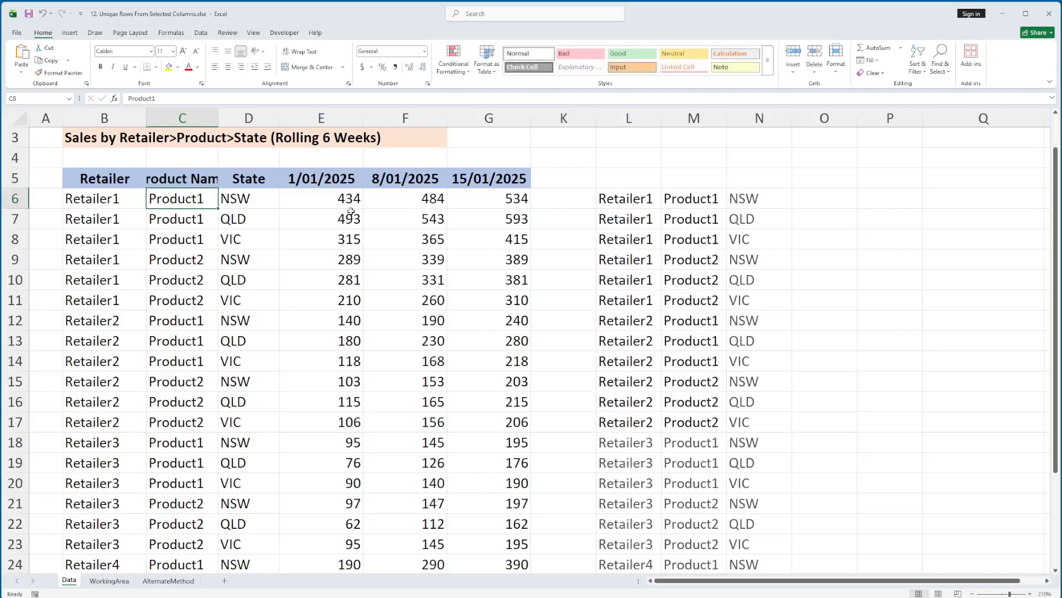
{"action": "left_click", "coordinate": [702, 200]}
{"action": "left_click", "coordinate": [624, 195]}
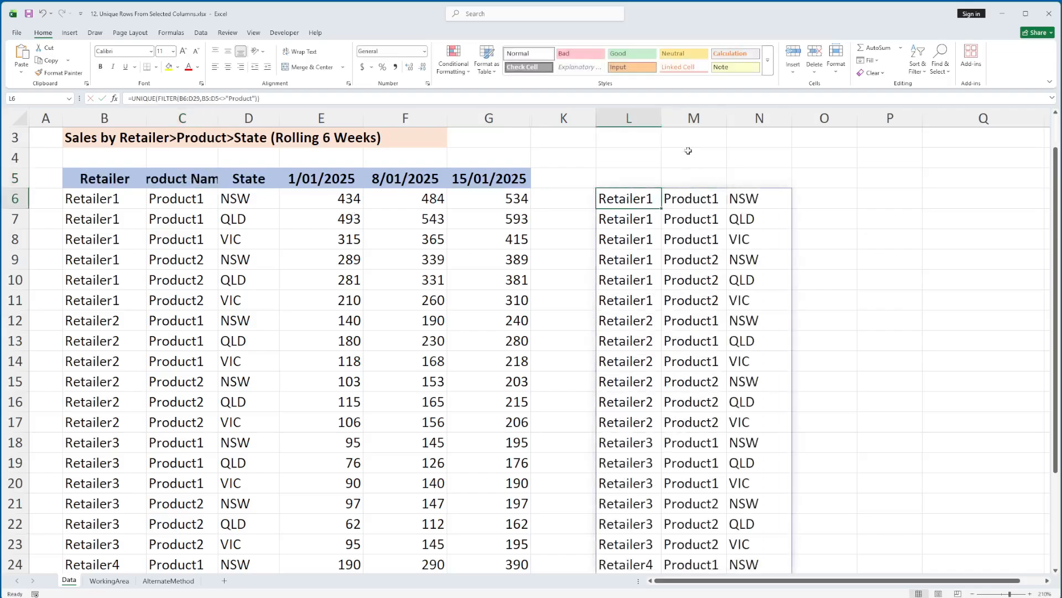
Step: Undo the header rename in C5 and remove the include condition B5:D5<>"Product" from the L6 formula
{"action": "key", "text": "ctrl+z"}
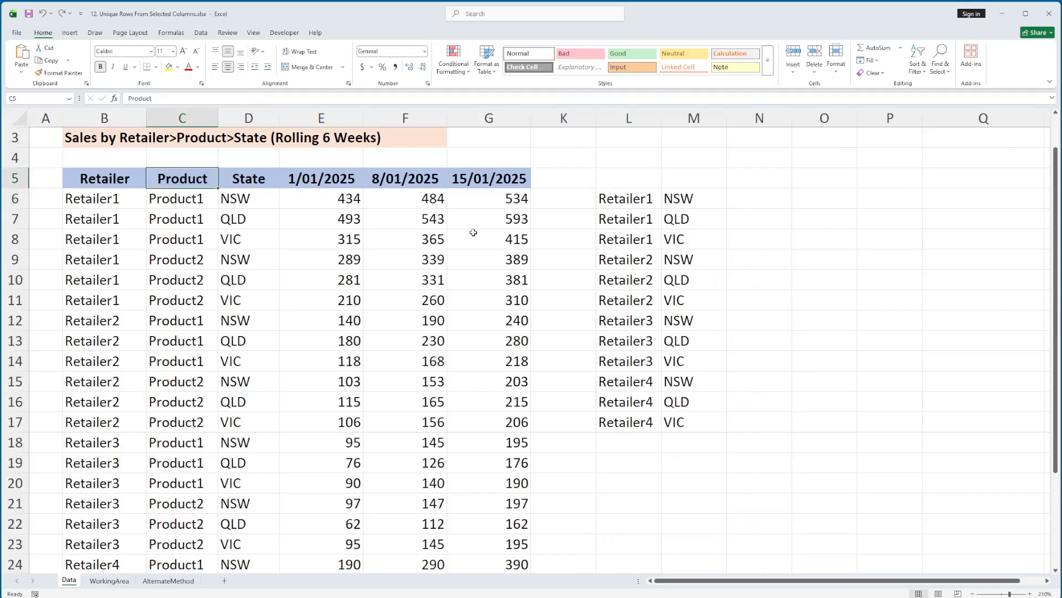
{"action": "left_click", "coordinate": [603, 195]}
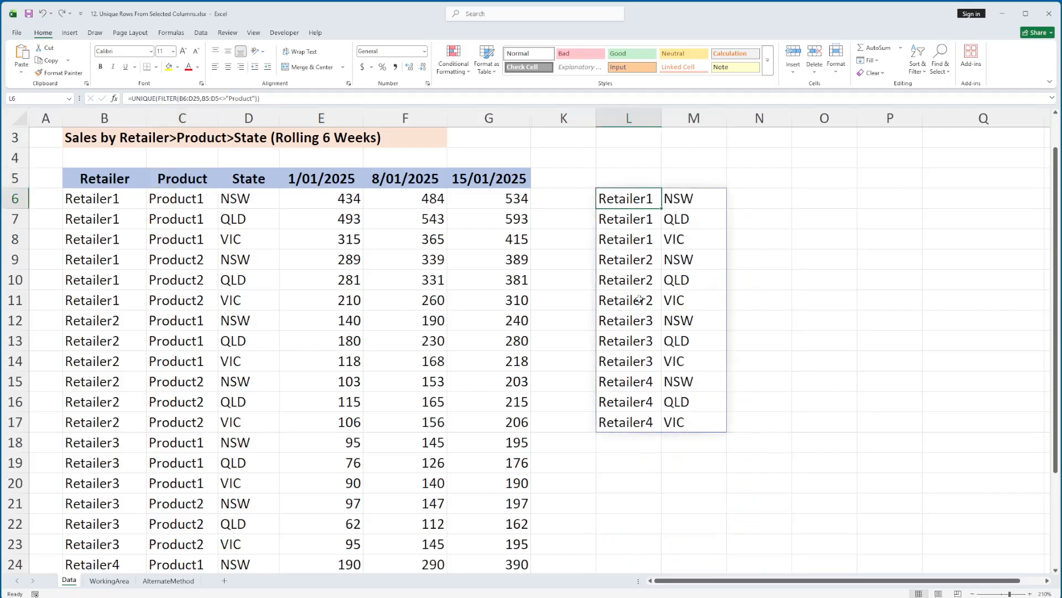
{"action": "key", "text": "F2"}
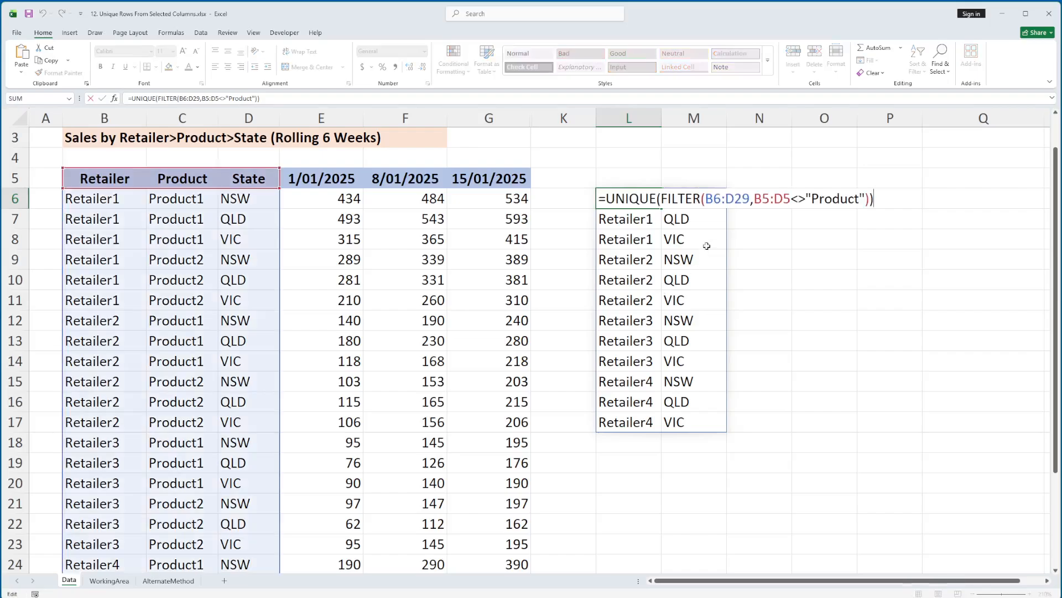
{"action": "left_click", "coordinate": [772, 199]}
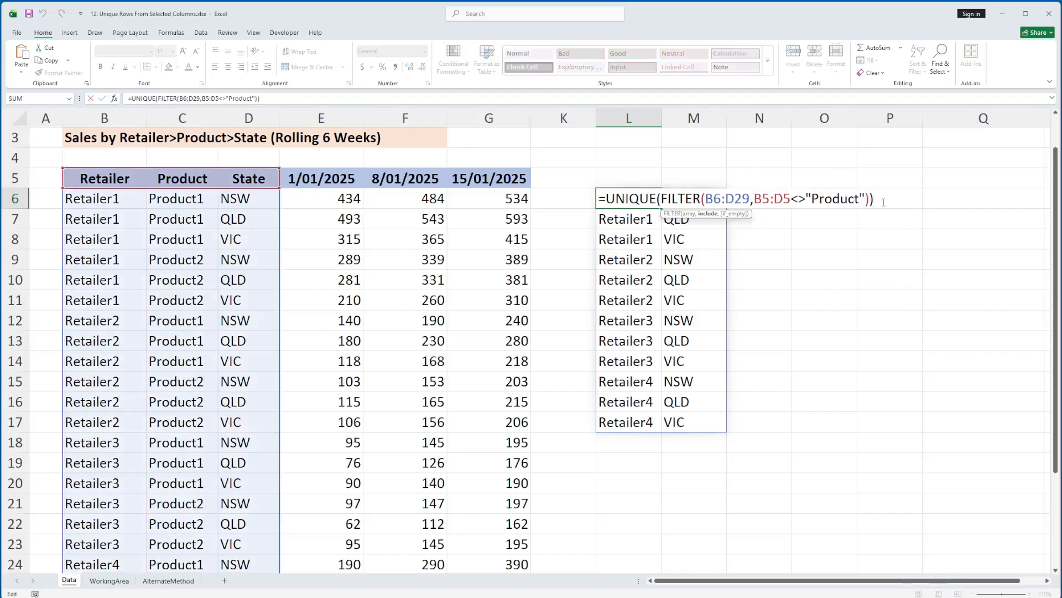
{"action": "left_click_drag", "start_coordinate": [754, 200], "coordinate": [870, 199]}
{"action": "key", "text": "BackSpace"}
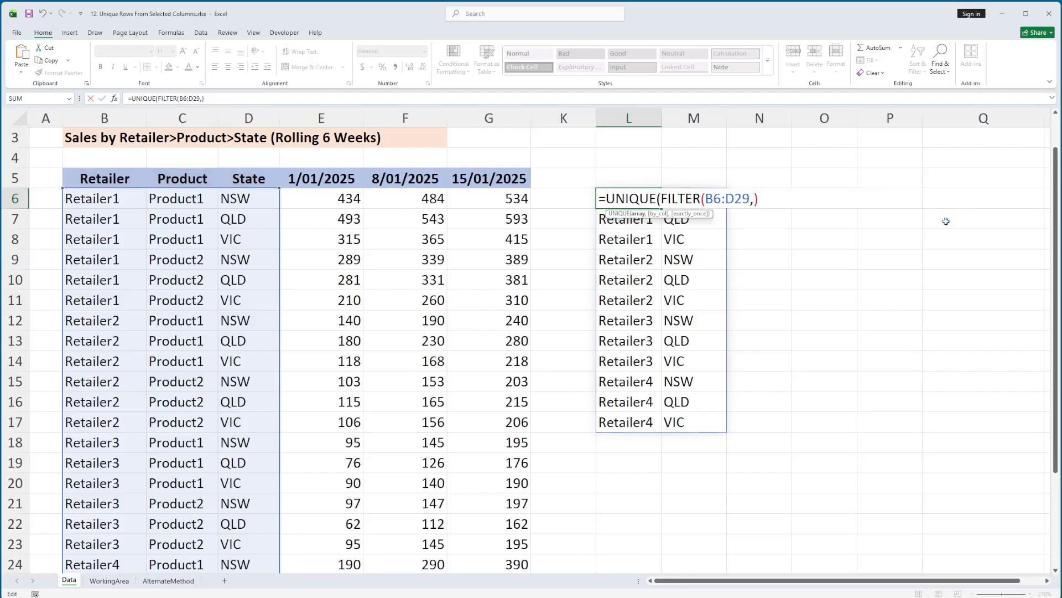
Step: Use {1,0,1} as the FILTER include argument so L6 reads =UNIQUE(FILTER(B6:D29,{1,0,1}))
{"action": "type", "text": "{"}
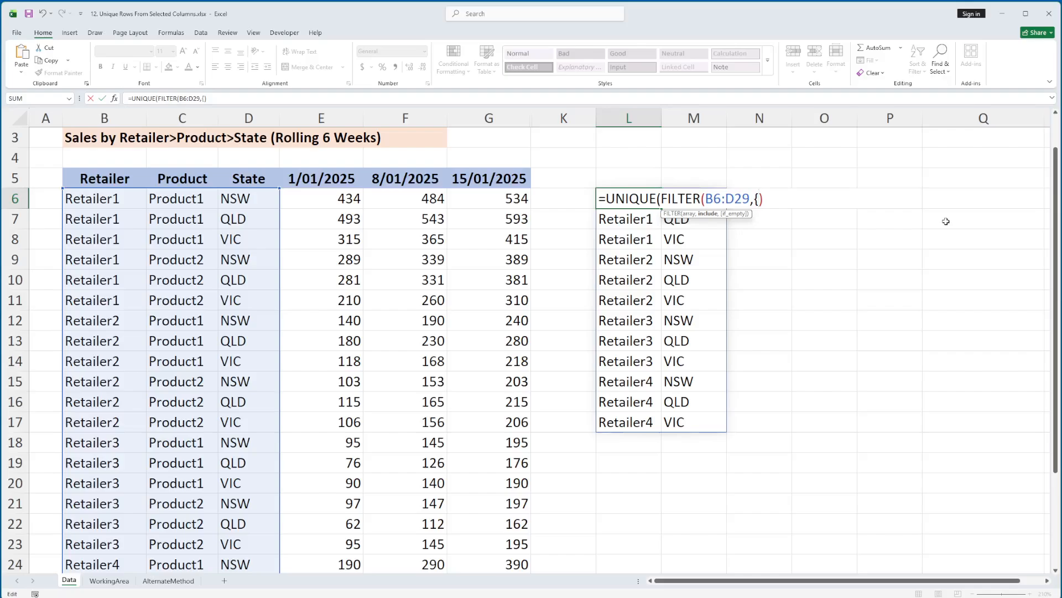
{"action": "type", "text": "1,0,1}))"}
{"action": "key", "text": "Return"}
{"action": "key", "text": "Up"}
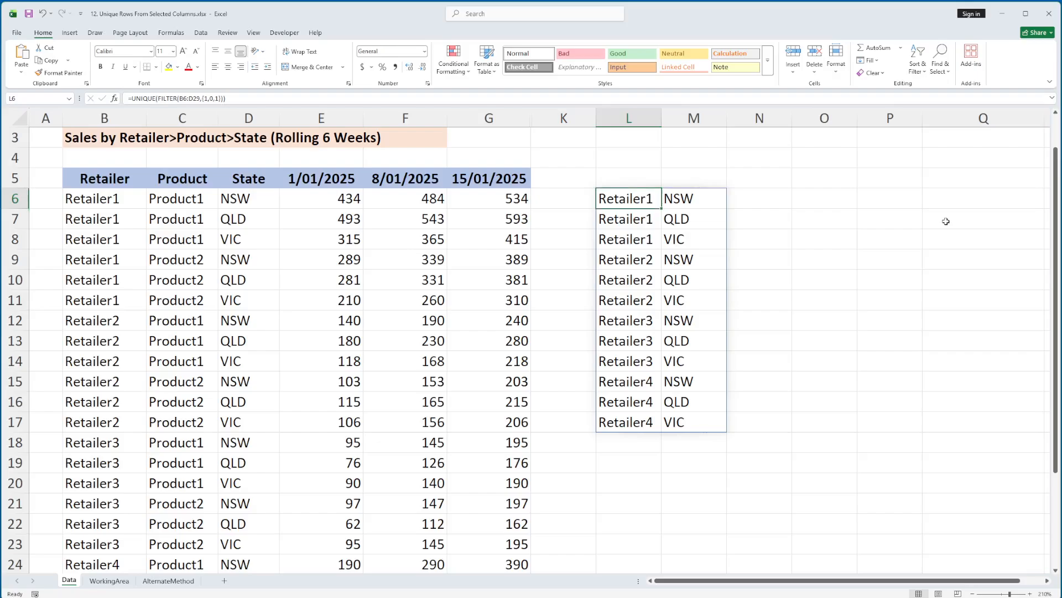
Step: Examine the include array {1,0,1} inside the L6 formula and leave the cell without changing it
{"action": "key", "text": "F2"}
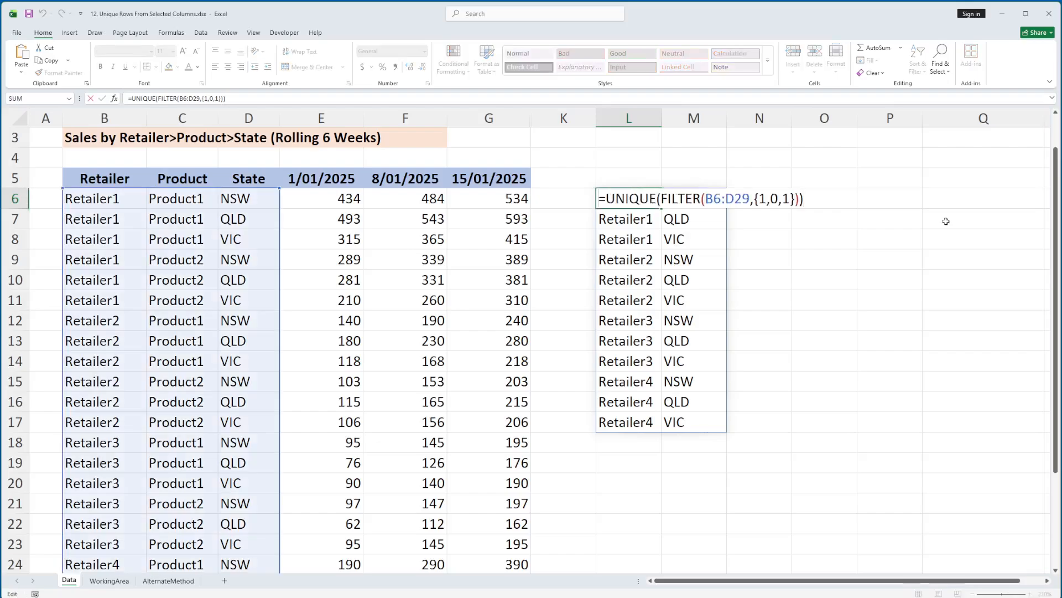
{"action": "key", "text": "Return"}
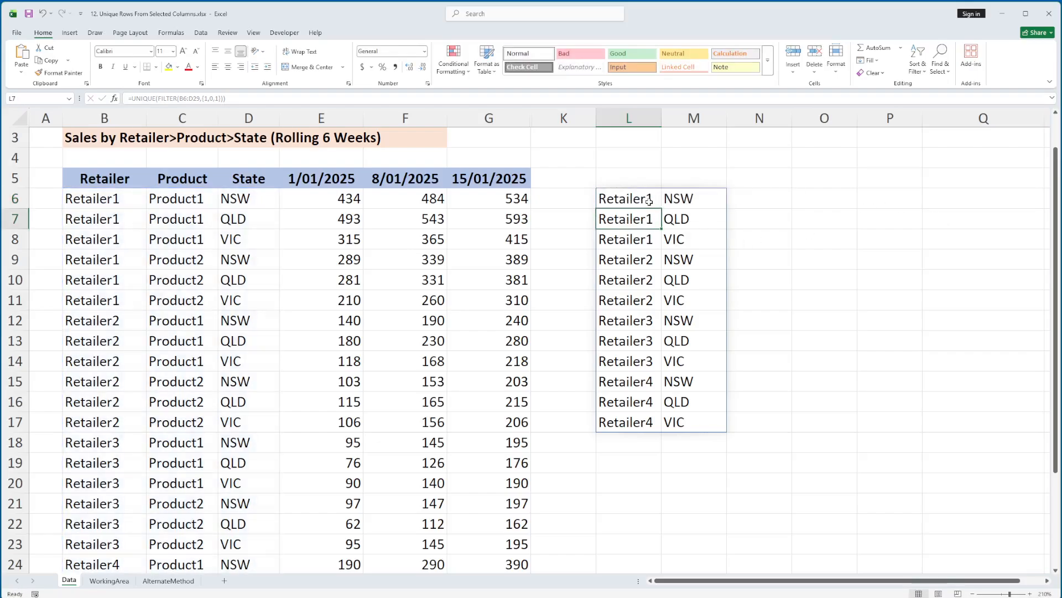
{"action": "left_click", "coordinate": [649, 201]}
{"action": "key", "text": "F2"}
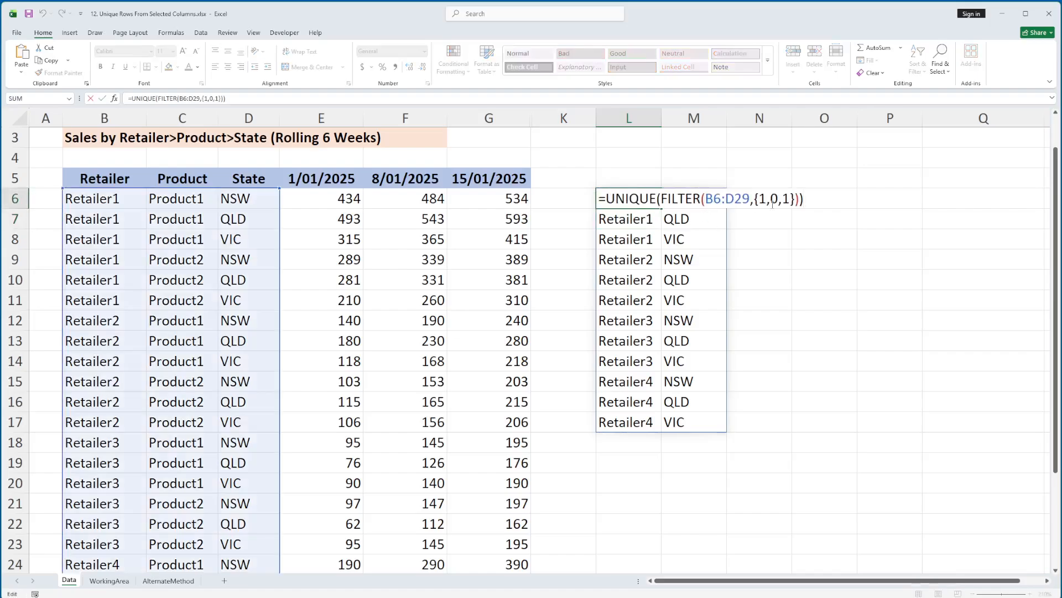
{"action": "left_click_drag", "start_coordinate": [759, 198], "coordinate": [791, 198]}
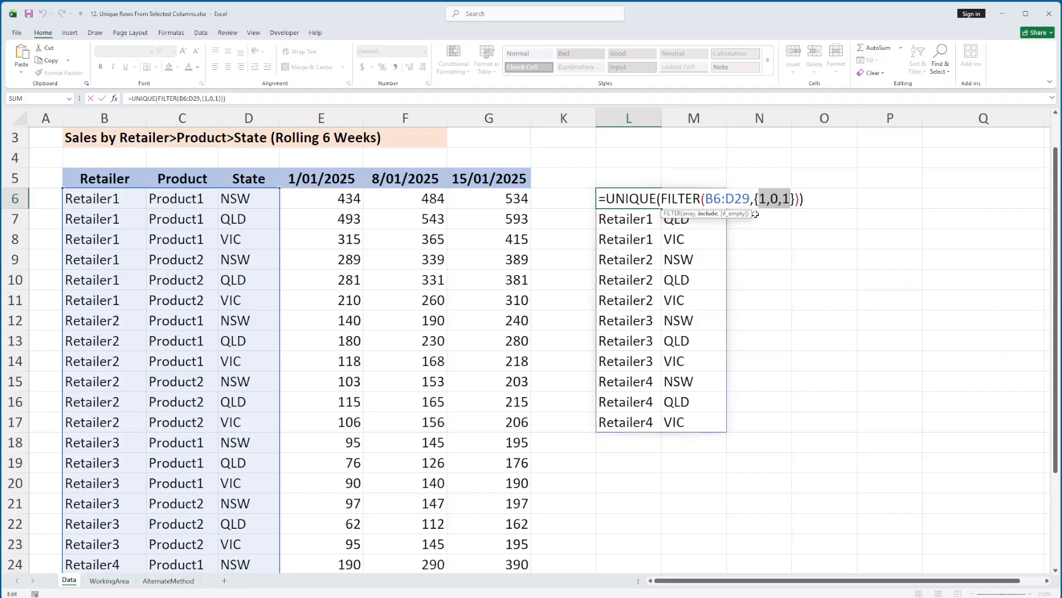
{"action": "key", "text": "alt+Tab"}
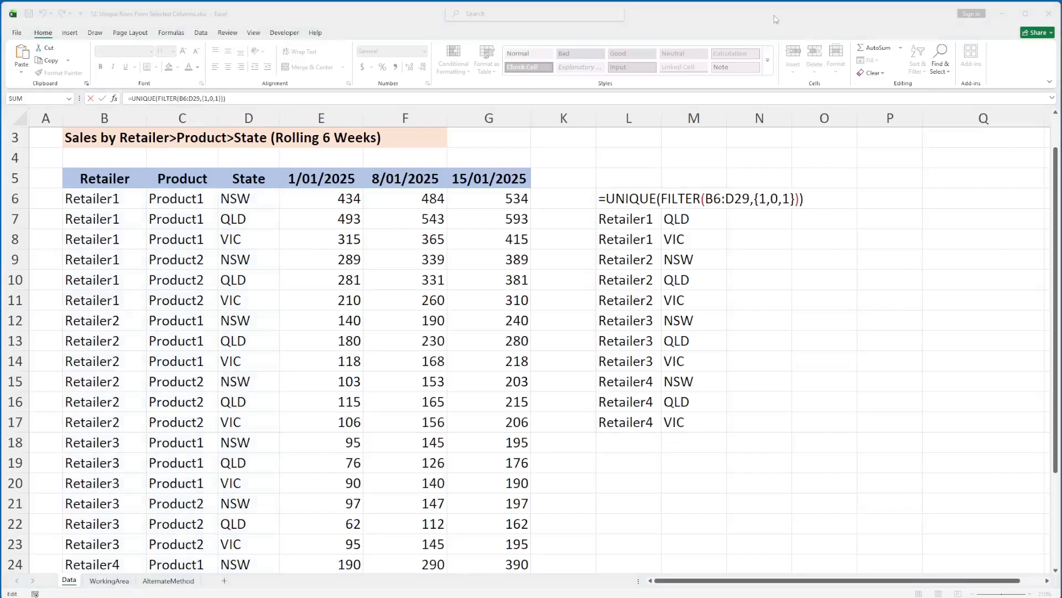
{"action": "key", "text": "alt+Tab"}
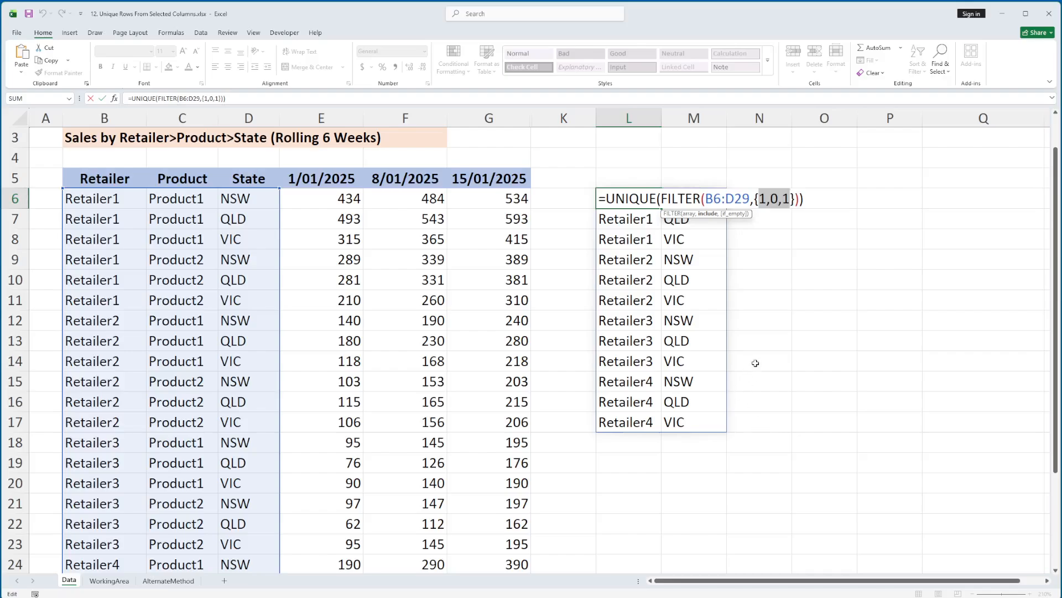
{"action": "key", "text": "Escape"}
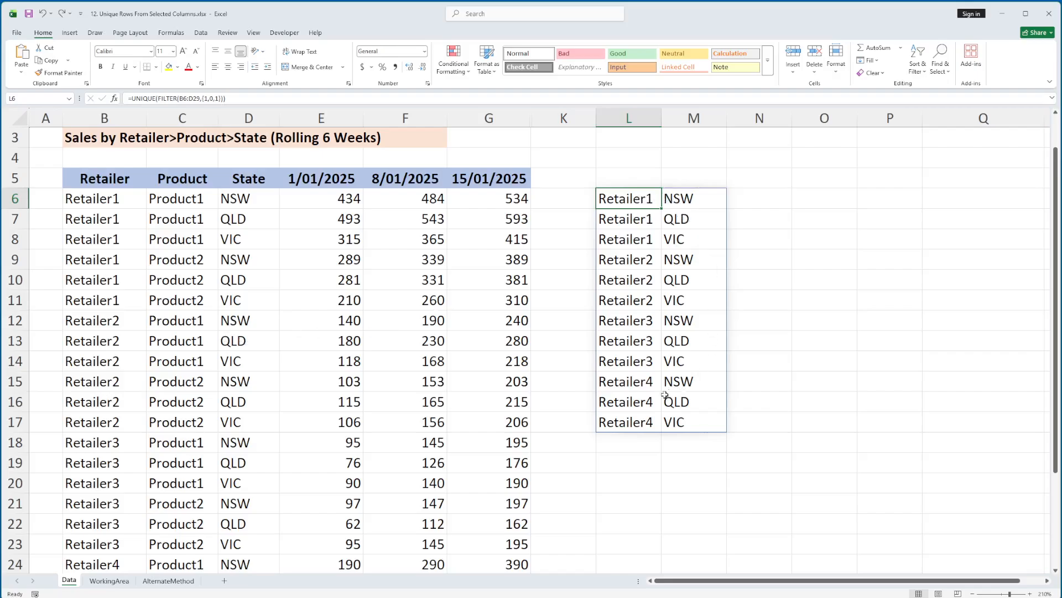
Step: Delete the UNIQUE and FILTER formula in L6
{"action": "left_click", "coordinate": [696, 423], "text": "shift"}
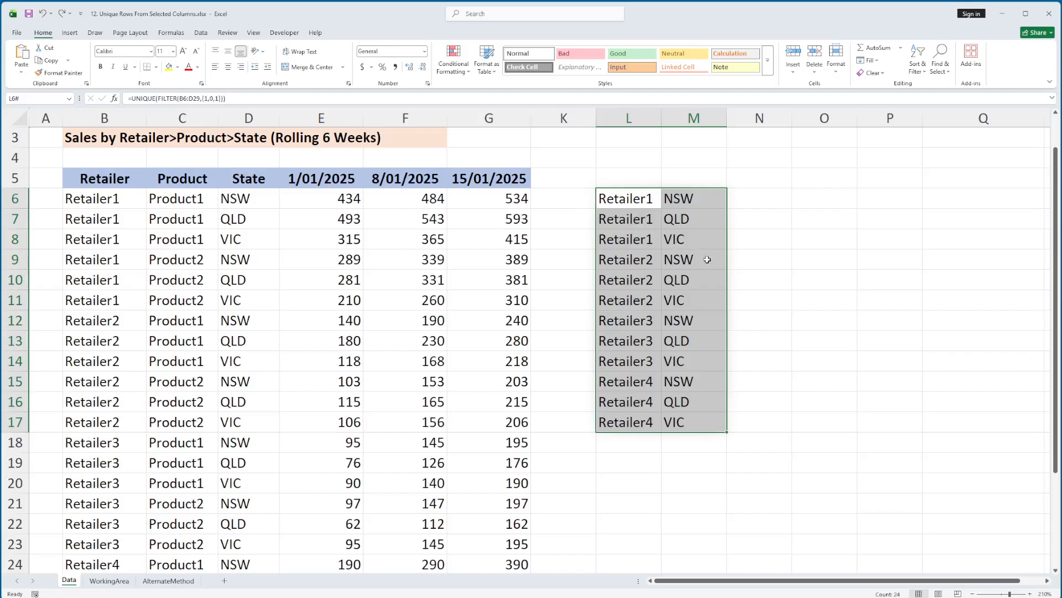
{"action": "left_click", "coordinate": [636, 198]}
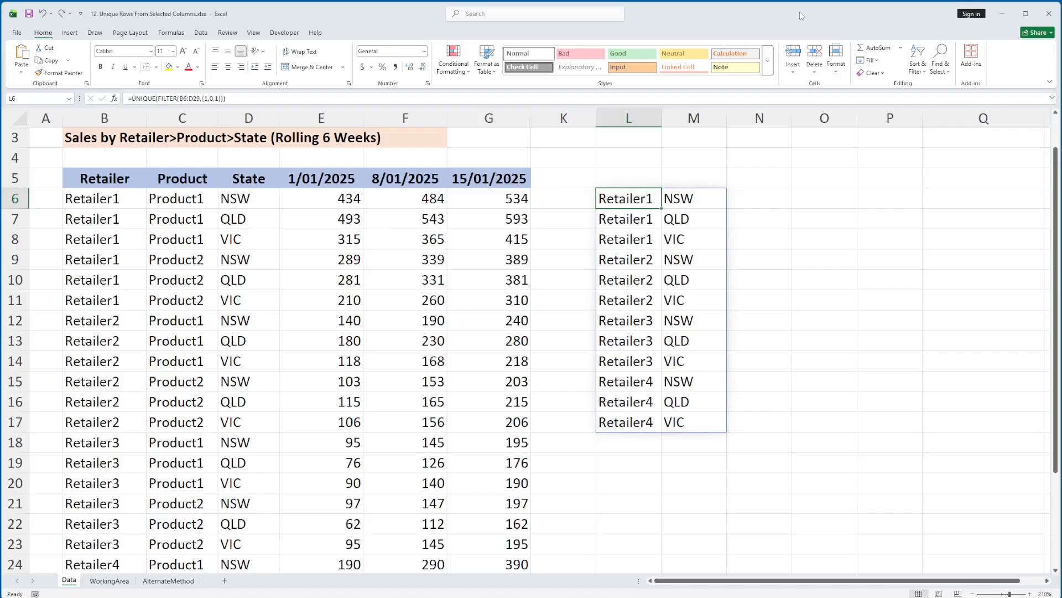
{"action": "key", "text": "Delete"}
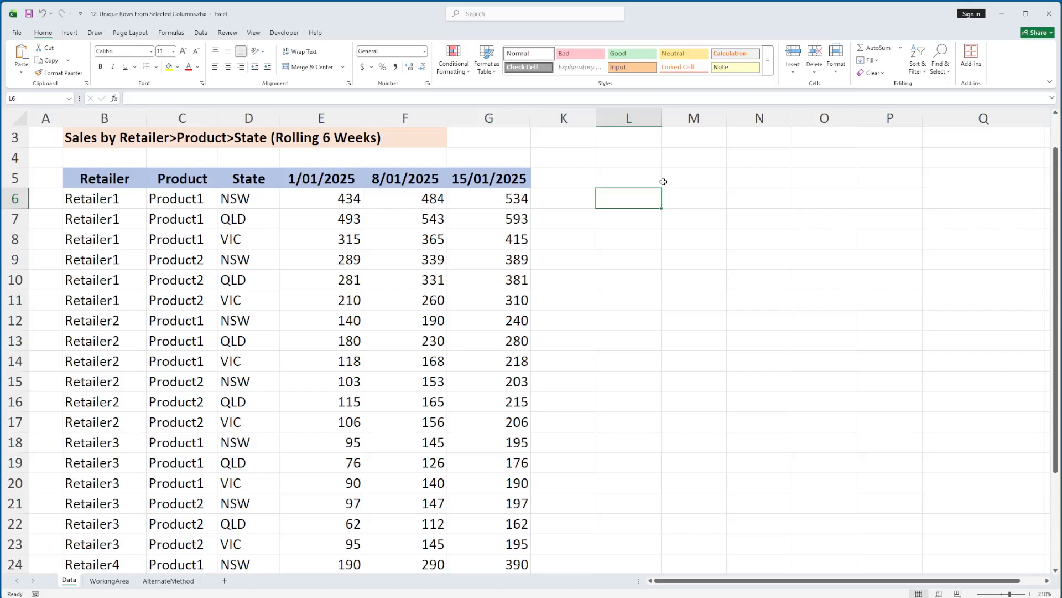
Step: Define the name Data_Retailer for the retailer values in B6:B29
{"action": "left_click", "coordinate": [120, 200]}
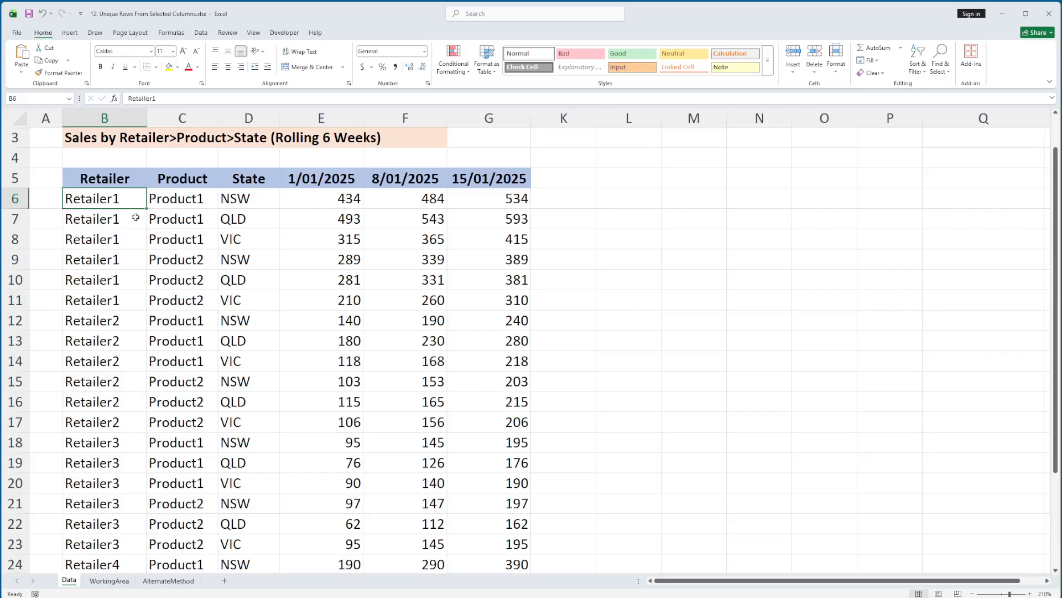
{"action": "key", "text": "shift+Down"}
{"action": "key", "text": "shift+Down"}
{"action": "key", "text": "shift+Down"}
{"action": "key", "text": "shift+Down"}
{"action": "key", "text": "shift+Down"}
{"action": "key", "text": "shift+Down"}
{"action": "key", "text": "shift+Down"}
{"action": "key", "text": "shift+Down"}
{"action": "key", "text": "shift+Down"}
{"action": "key", "text": "shift+Down"}
{"action": "key", "text": "shift+Down"}
{"action": "key", "text": "shift+Down"}
{"action": "key", "text": "shift+Down"}
{"action": "key", "text": "shift+Down"}
{"action": "key", "text": "shift+Down"}
{"action": "key", "text": "shift+Down"}
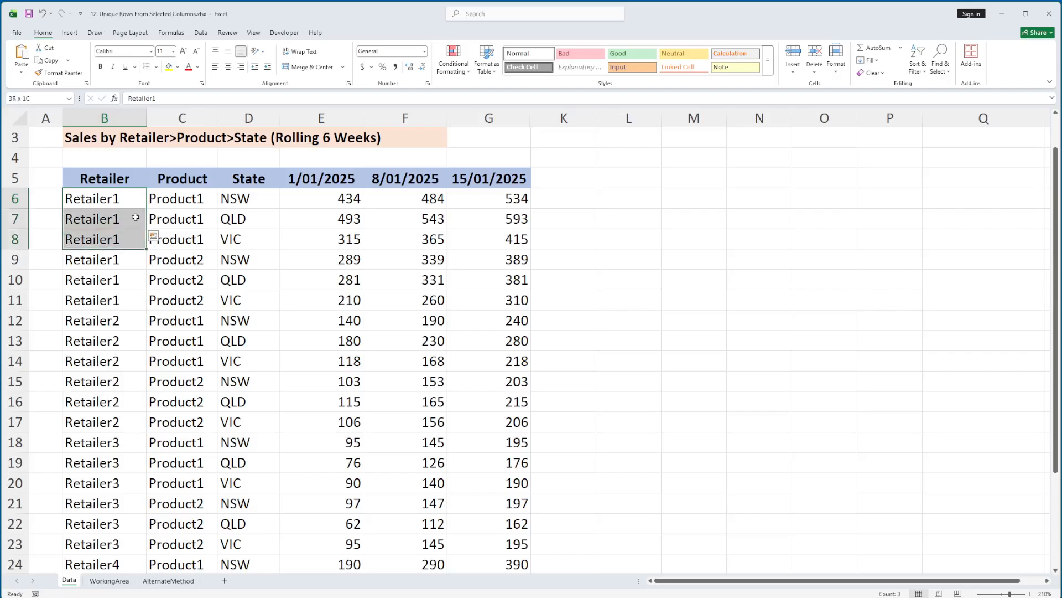
{"action": "key", "text": "shift+Down"}
{"action": "key", "text": "shift+Down"}
{"action": "key", "text": "shift+Down"}
{"action": "key", "text": "shift+Down"}
{"action": "key", "text": "shift+Down"}
{"action": "key", "text": "shift+Down"}
{"action": "key", "text": "shift+Down"}
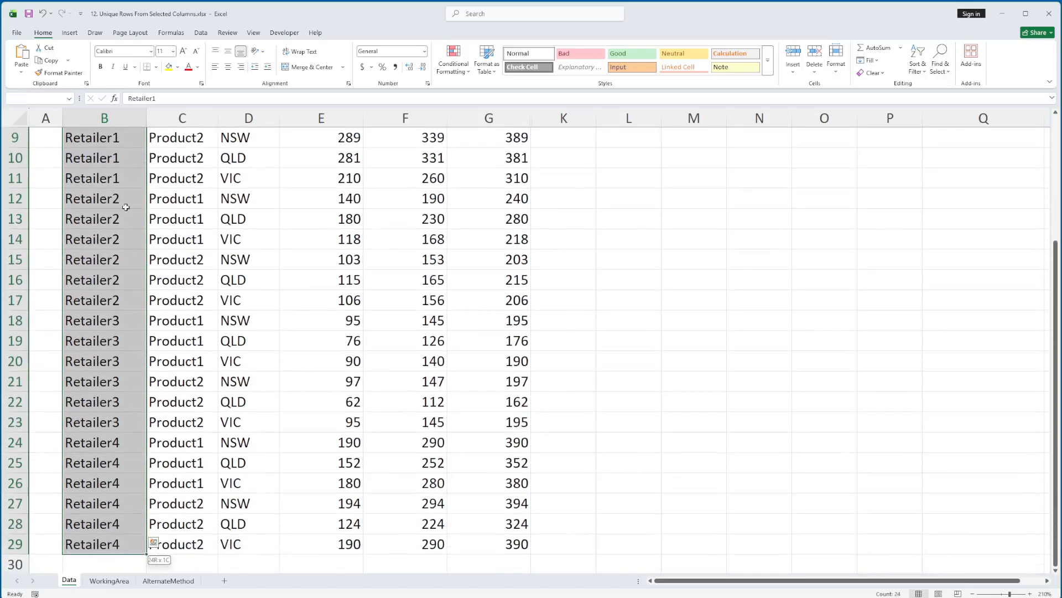
{"action": "scroll", "coordinate": [131, 202], "scroll_direction": "up", "scroll_amount": 2}
{"action": "left_click", "coordinate": [31, 98]}
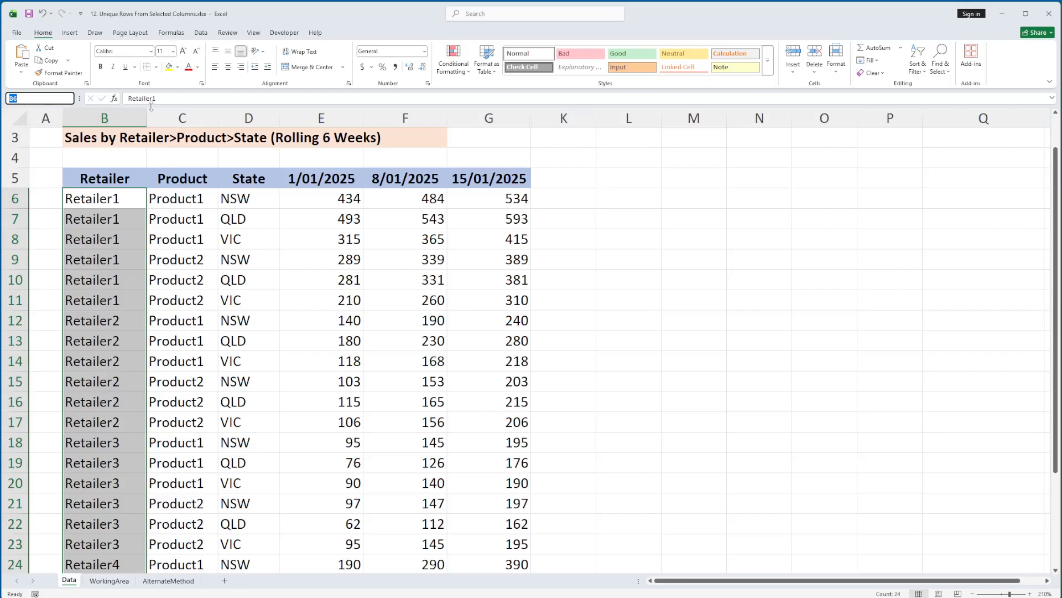
{"action": "type", "text": "Data_Retailer"}
{"action": "key", "text": "Return"}
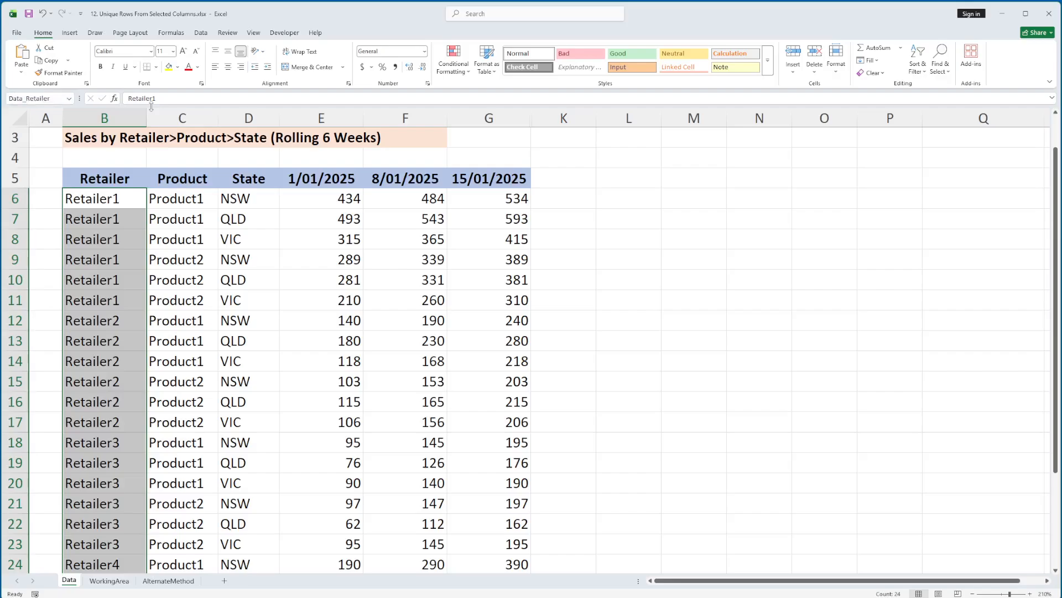
Step: Enter =Data_Retailer in L6 to test what the named range returns
{"action": "left_click", "coordinate": [632, 199]}
{"action": "type", "text": "=data"}
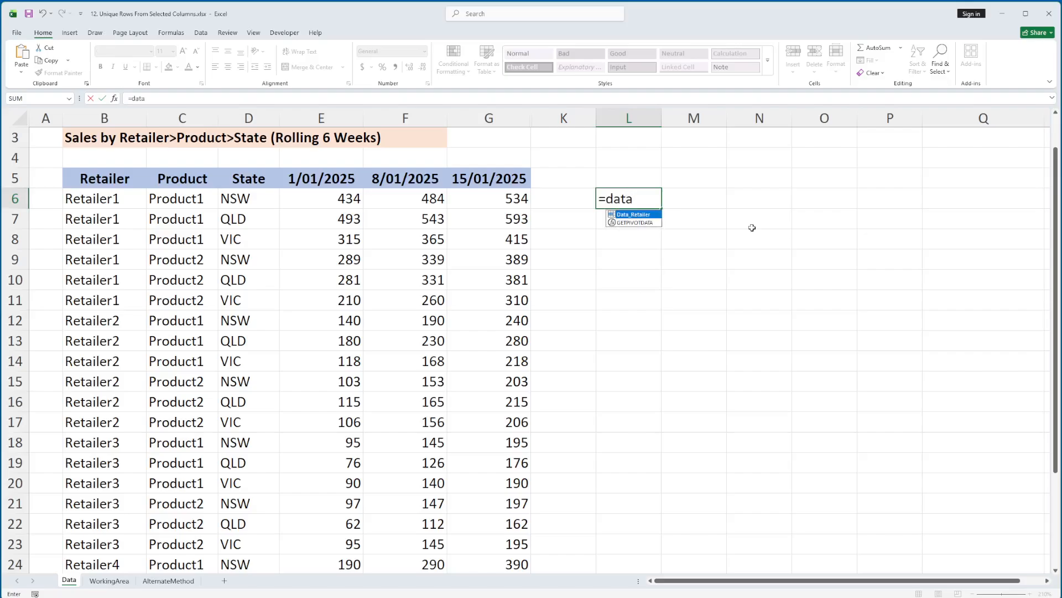
{"action": "key", "text": "Tab"}
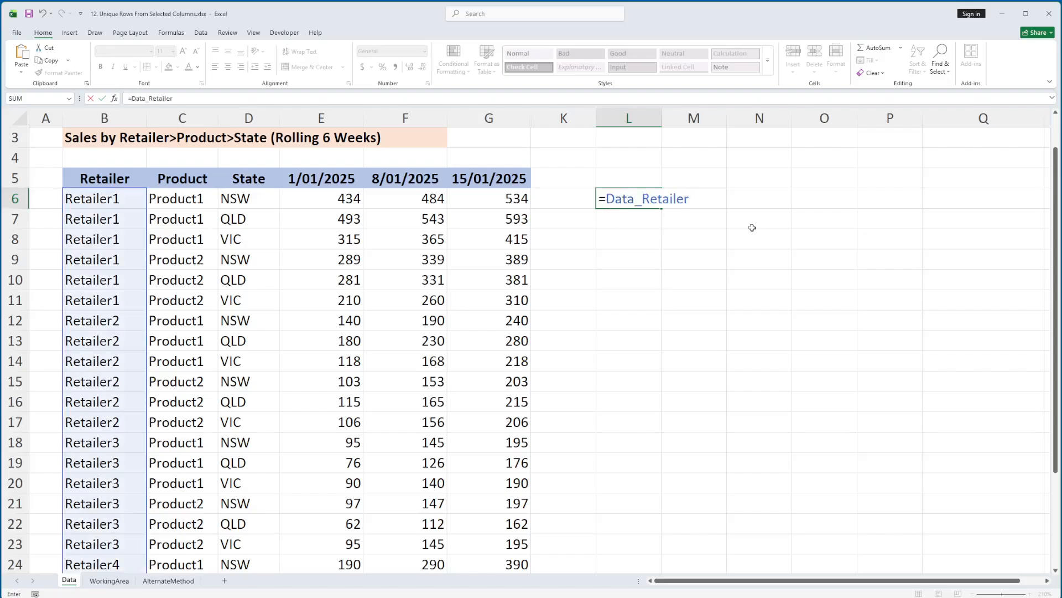
{"action": "key", "text": "Return"}
{"action": "key", "text": "Up"}
{"action": "scroll", "coordinate": [766, 247], "scroll_direction": "down", "scroll_amount": 2}
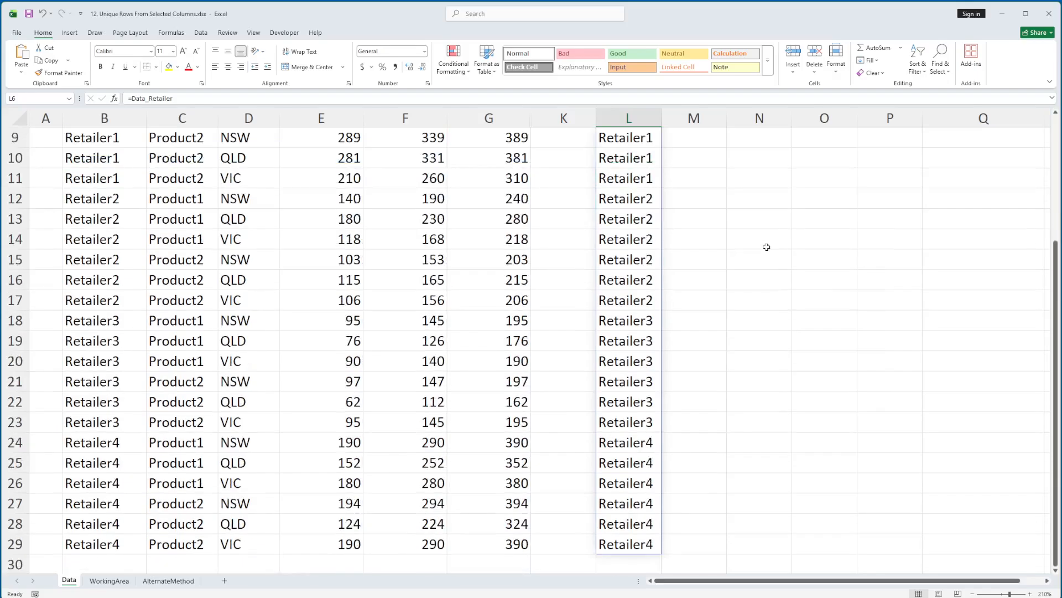
Step: Add Retailer5 in B30 below the data and check whether the Data_Retailer result in column L includes it
{"action": "scroll", "coordinate": [766, 247], "scroll_direction": "down", "scroll_amount": 1}
{"action": "scroll", "coordinate": [765, 249], "scroll_direction": "up", "scroll_amount": 3}
{"action": "scroll", "coordinate": [766, 301], "scroll_direction": "down", "scroll_amount": 2}
{"action": "scroll", "coordinate": [111, 550], "scroll_direction": "down", "scroll_amount": 1}
{"action": "left_click", "coordinate": [135, 500]}
{"action": "type", "text": "R"}
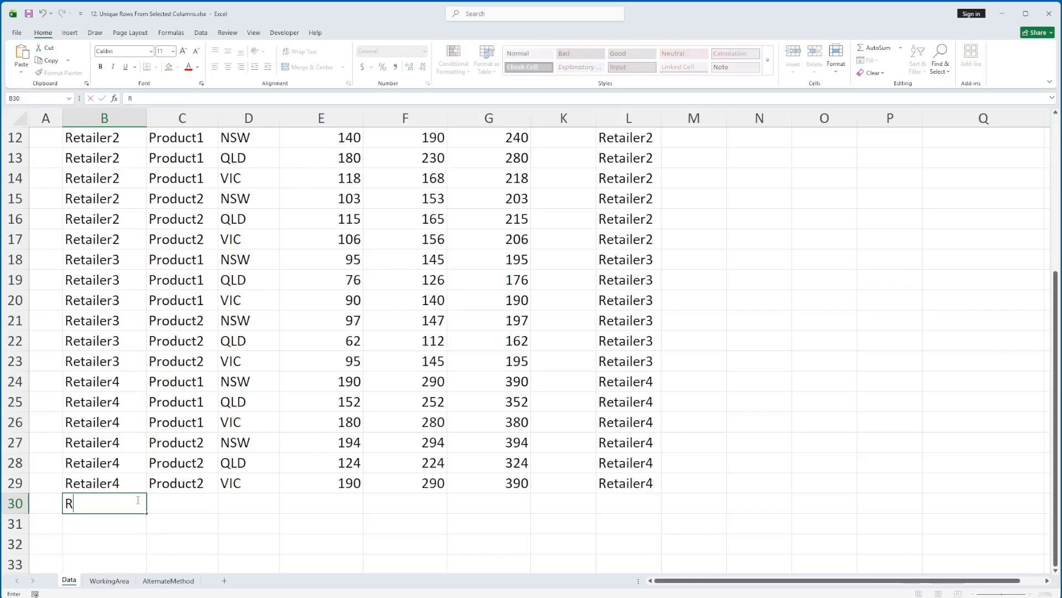
{"action": "type", "text": "etailer5"}
{"action": "key", "text": "Return"}
{"action": "left_click", "coordinate": [138, 500]}
{"action": "left_click", "coordinate": [633, 479]}
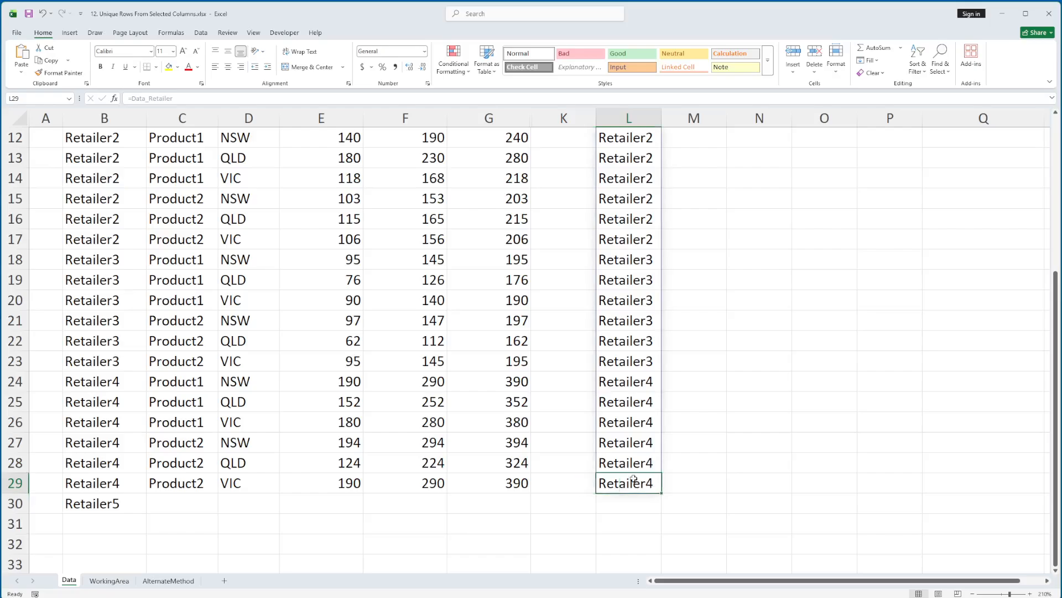
{"action": "left_click", "coordinate": [102, 479]}
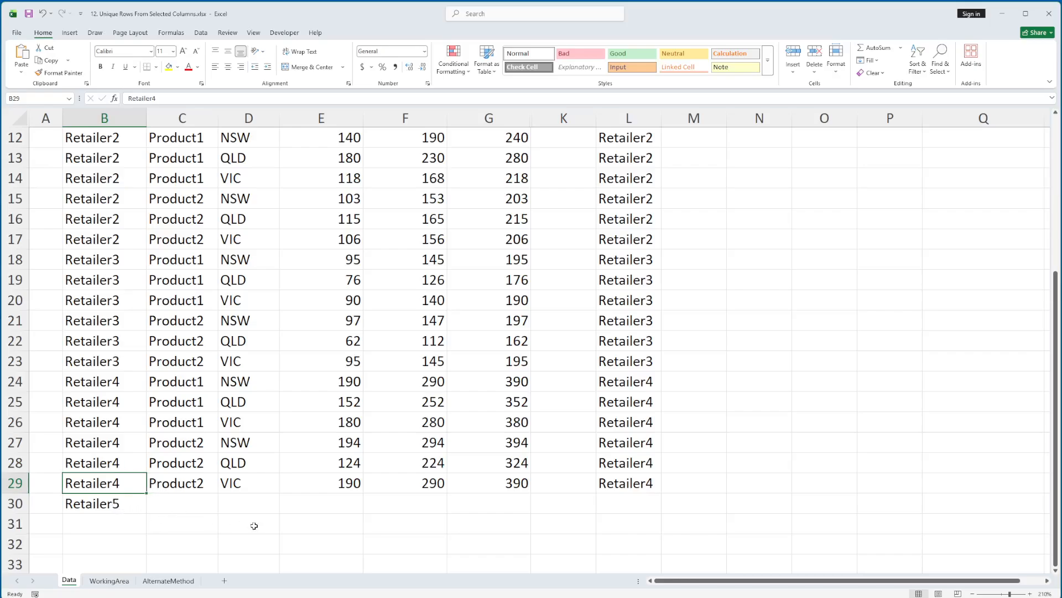
Step: Undo the Retailer5 entry in B30 and the =Data_Retailer formula in L6
{"action": "left_click", "coordinate": [125, 506]}
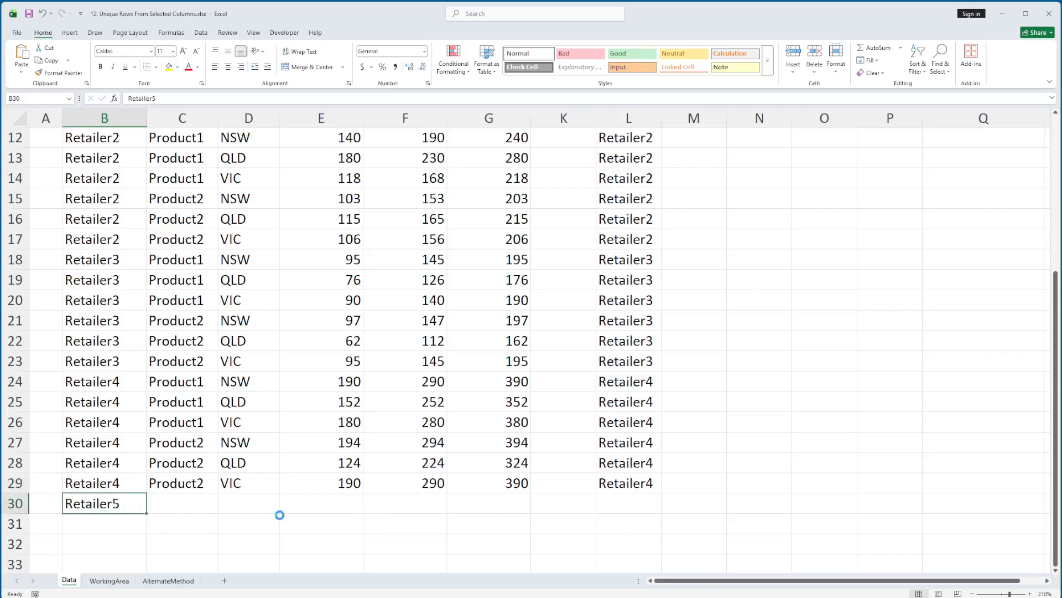
{"action": "key", "text": "ctrl+z"}
{"action": "key", "text": "ctrl+z"}
{"action": "scroll", "coordinate": [370, 446], "scroll_direction": "up", "scroll_amount": 1}
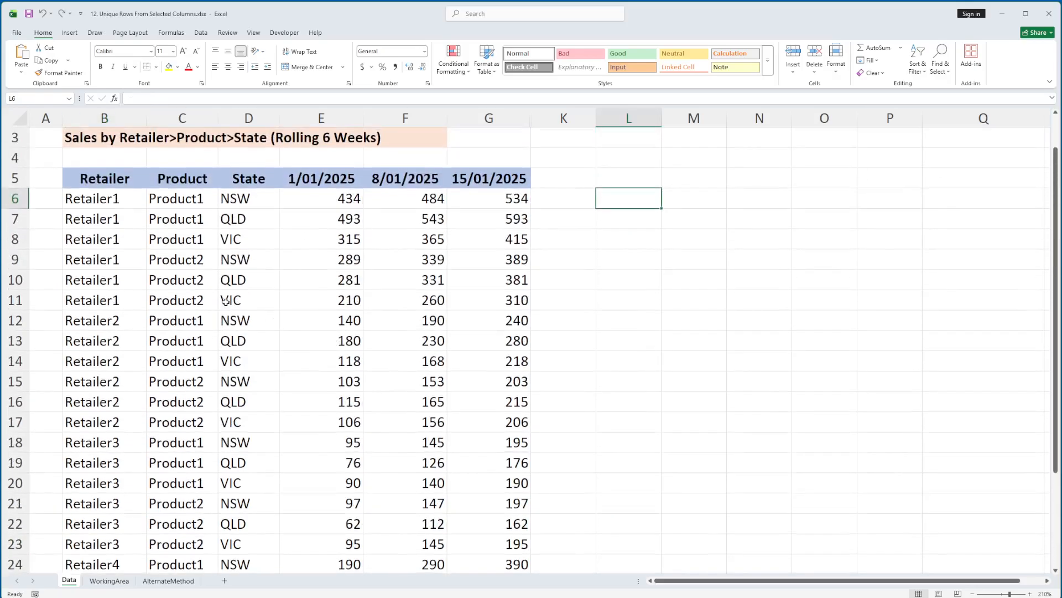
Step: Unhide the hidden rows 1 and 2 above the sales title on the Data sheet
{"action": "left_click", "coordinate": [87, 198]}
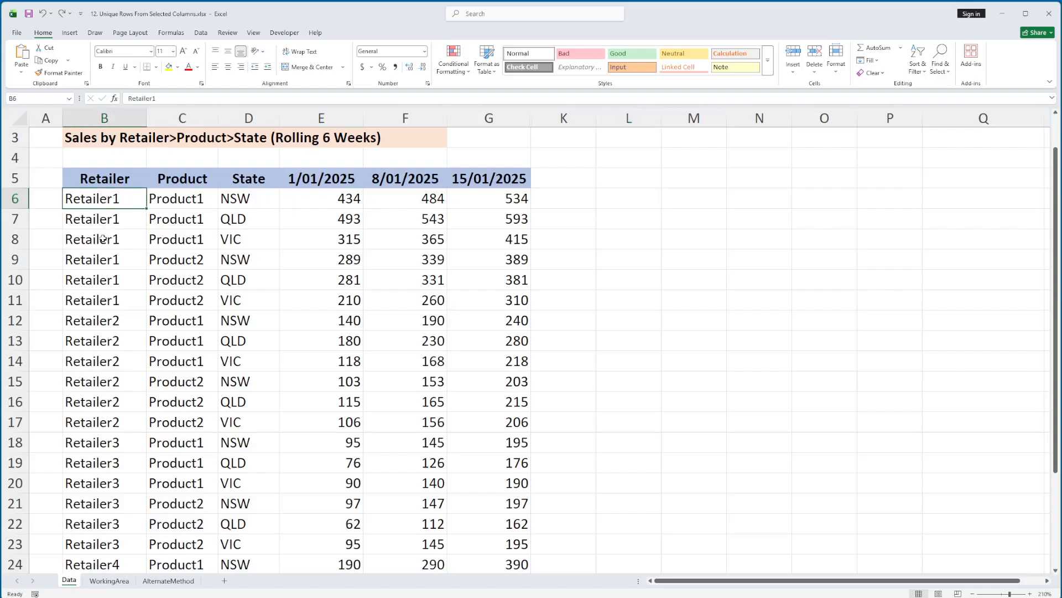
{"action": "left_click", "coordinate": [20, 121]}
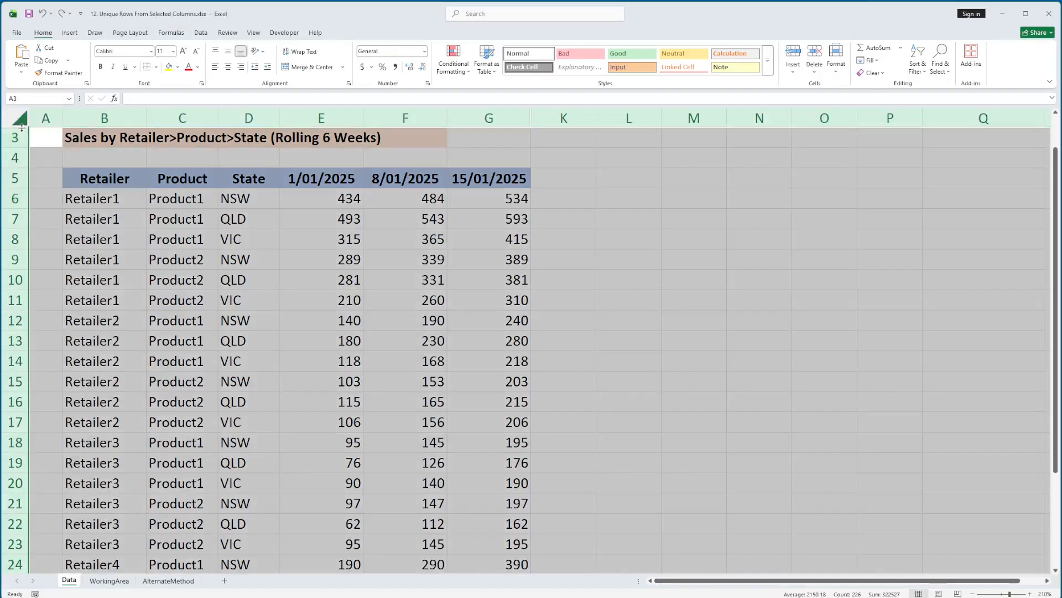
{"action": "right_click", "coordinate": [21, 128]}
{"action": "left_click", "coordinate": [72, 308]}
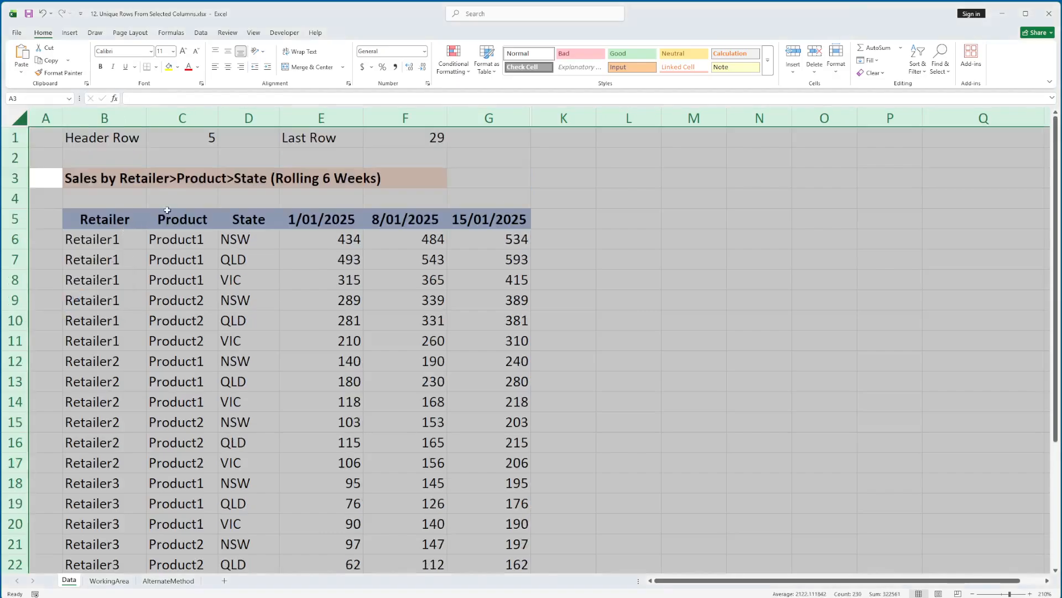
Step: Inspect the Header Row formula in C1 and the row it references
{"action": "left_click", "coordinate": [131, 136]}
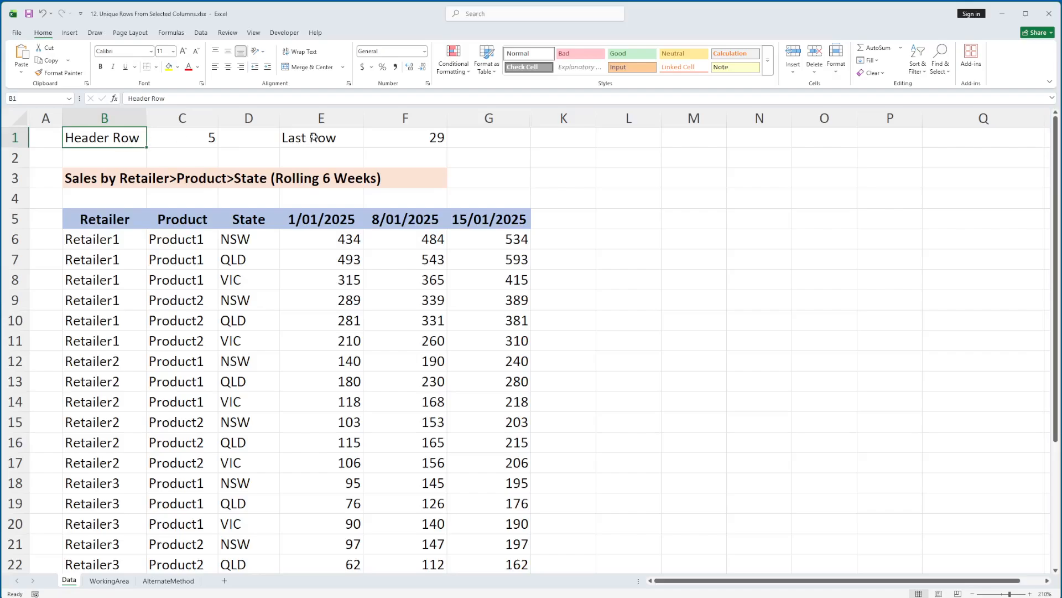
{"action": "left_click", "coordinate": [201, 139]}
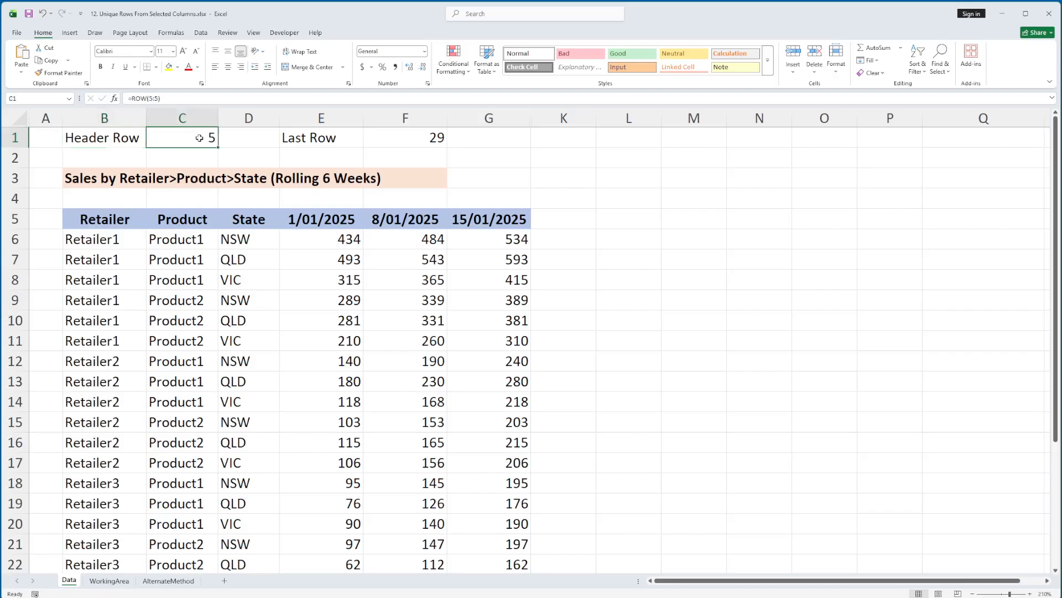
{"action": "double_click", "coordinate": [159, 139]}
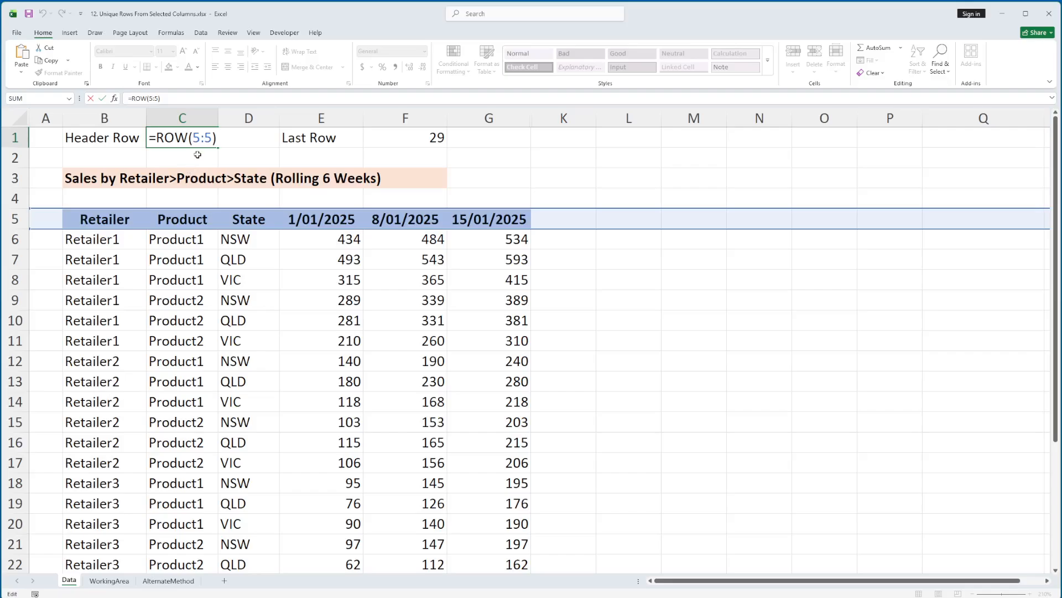
{"action": "key", "text": "Escape"}
Step: Enter a fixed value of 5 in D1 and insert a new row at row 4
{"action": "left_click", "coordinate": [241, 143]}
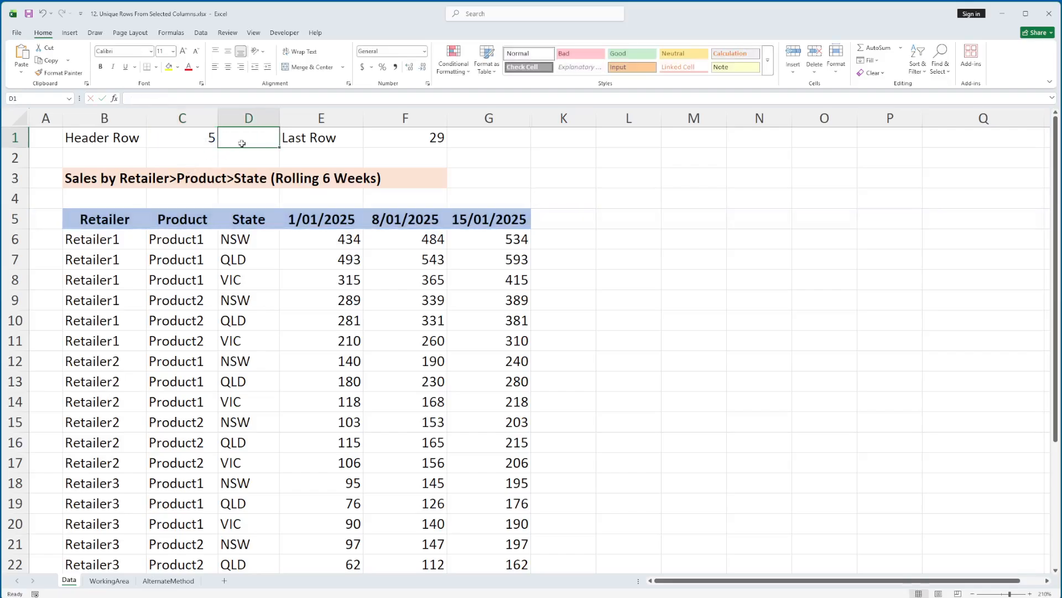
{"action": "key", "text": "ctrl+r"}
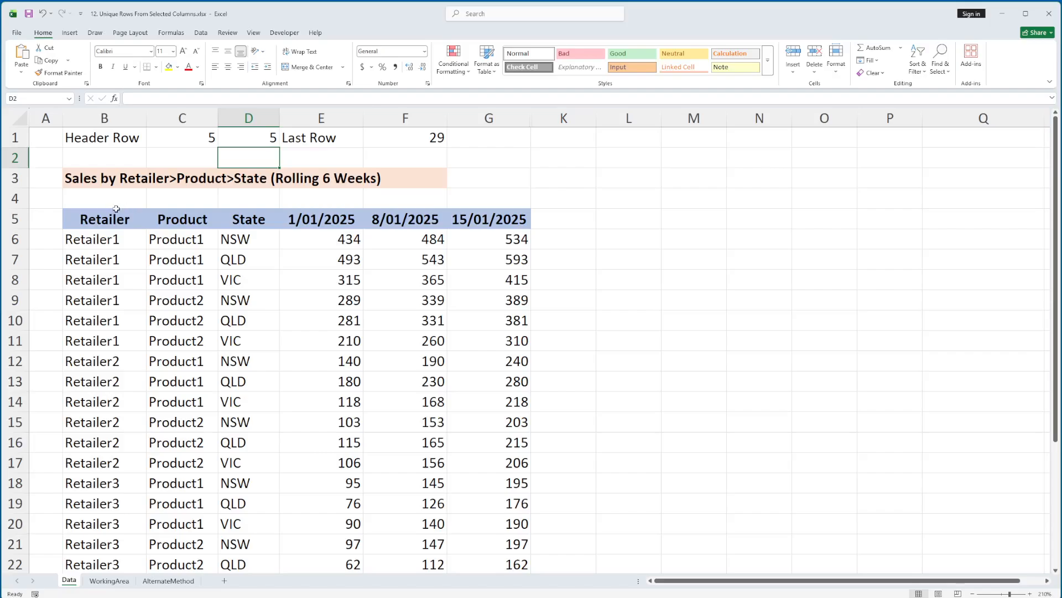
{"action": "right_click", "coordinate": [25, 202]}
{"action": "left_click", "coordinate": [48, 296]}
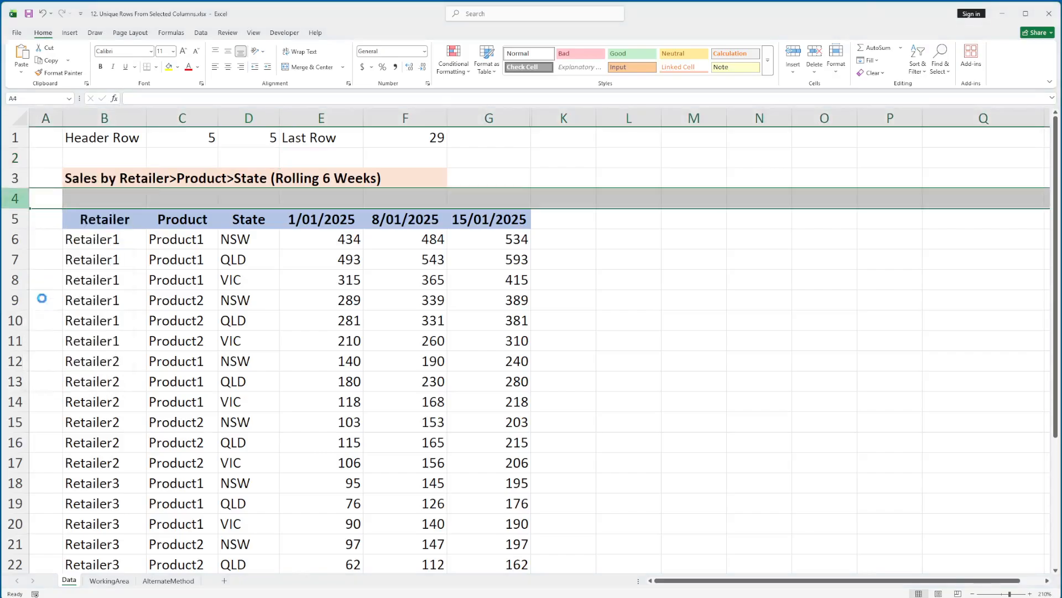
{"action": "left_click", "coordinate": [195, 238]}
Step: Compare the fixed value in D1 with the ROW formula in C1 after the row insertion
{"action": "left_click", "coordinate": [239, 139]}
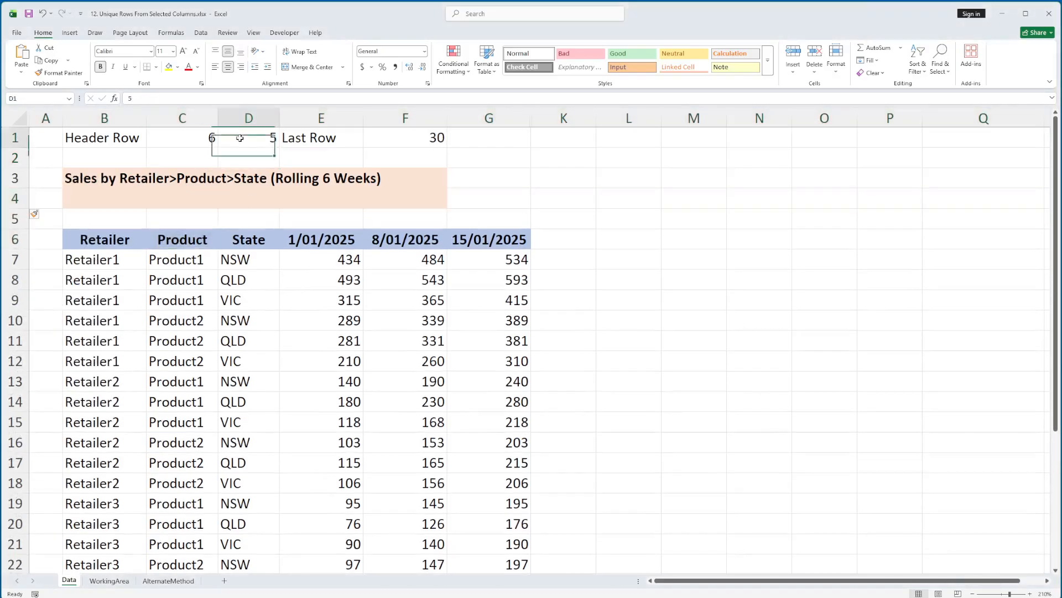
{"action": "left_click", "coordinate": [189, 139]}
{"action": "double_click", "coordinate": [194, 138]}
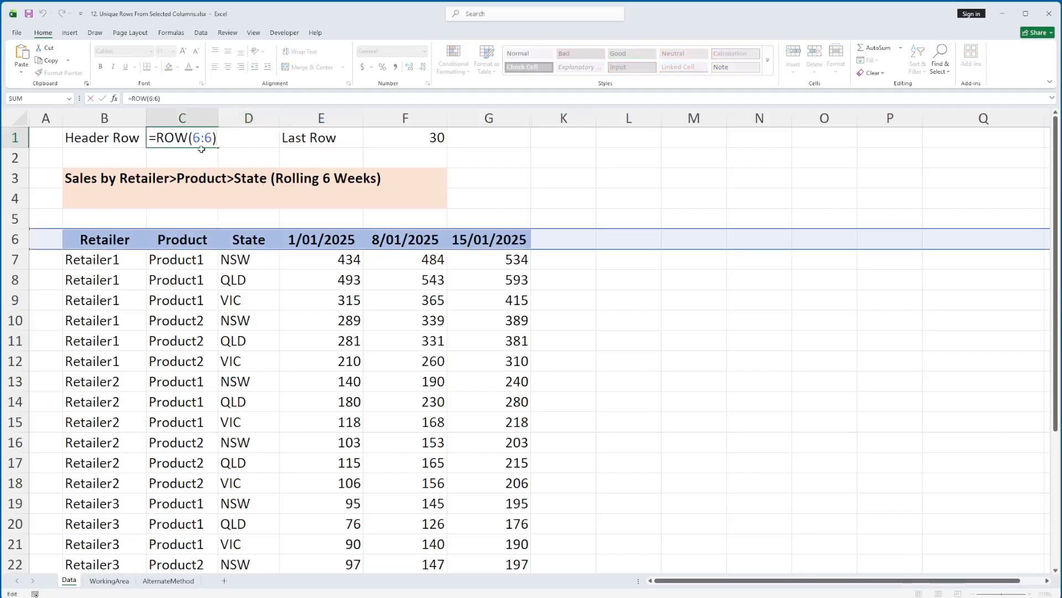
{"action": "key", "text": "Escape"}
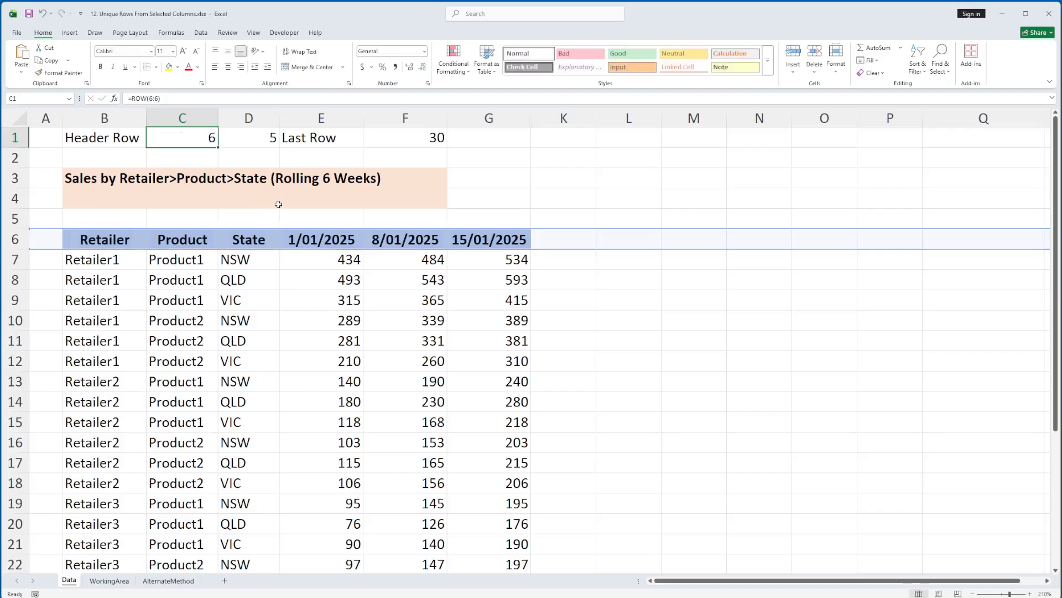
Step: Undo the row insertion at row 4 and the fixed value in D1
{"action": "key", "text": "ctrl+z"}
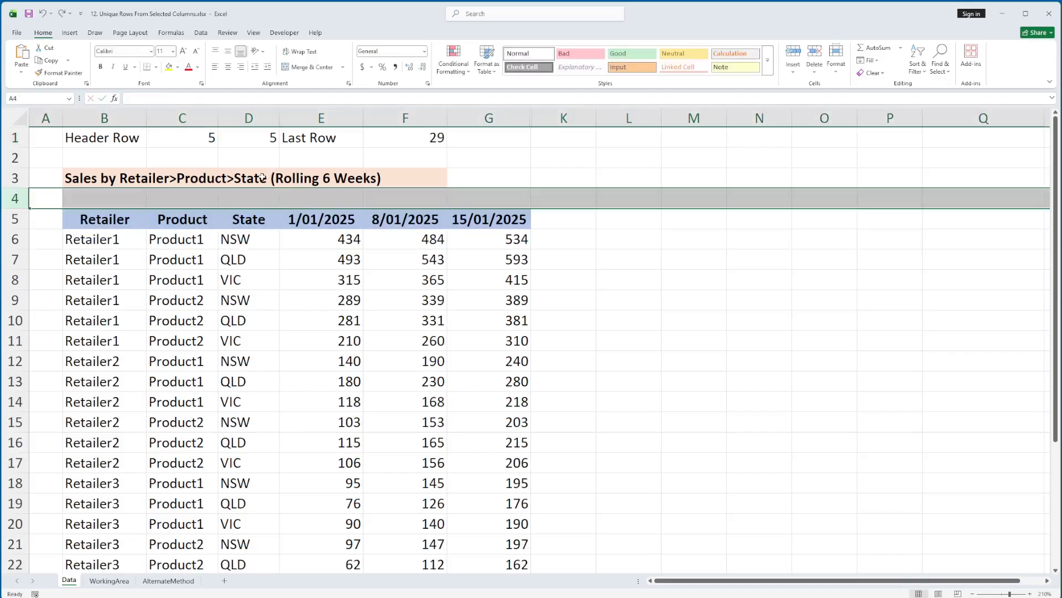
{"action": "key", "text": "ctrl+z"}
{"action": "left_click", "coordinate": [175, 219]}
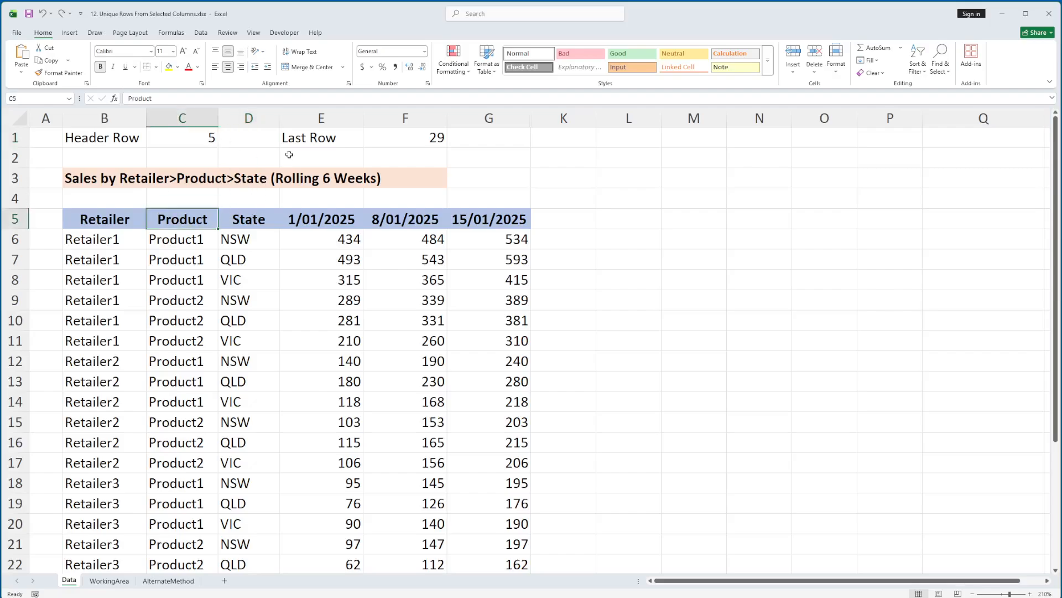
Step: Examine the Last Row LOOKUP formula in F1, evaluating its non-blank test on column B and its ROW result vector
{"action": "left_click", "coordinate": [389, 140]}
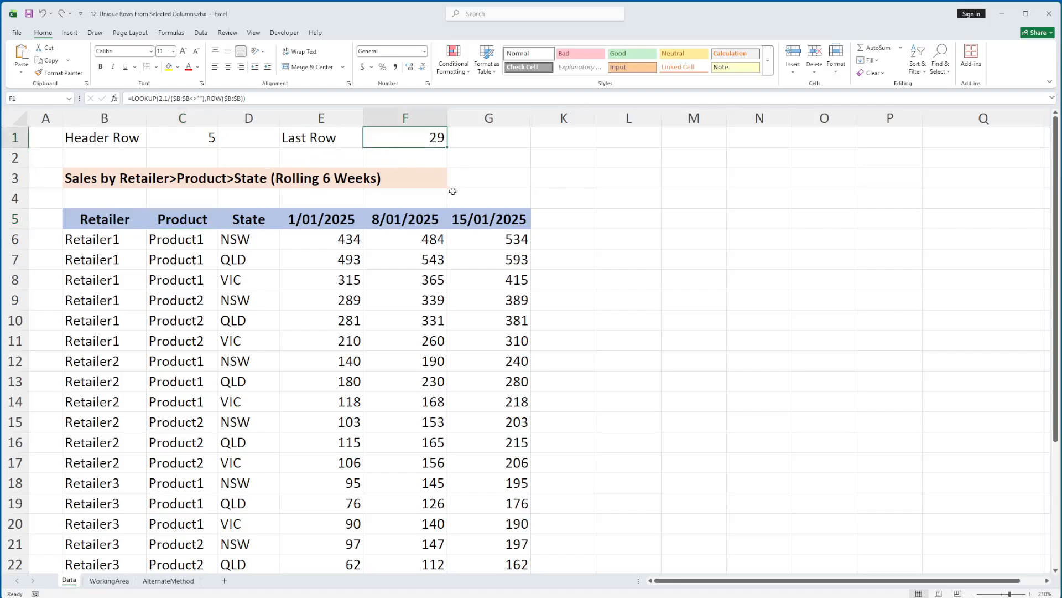
{"action": "key", "text": "F2"}
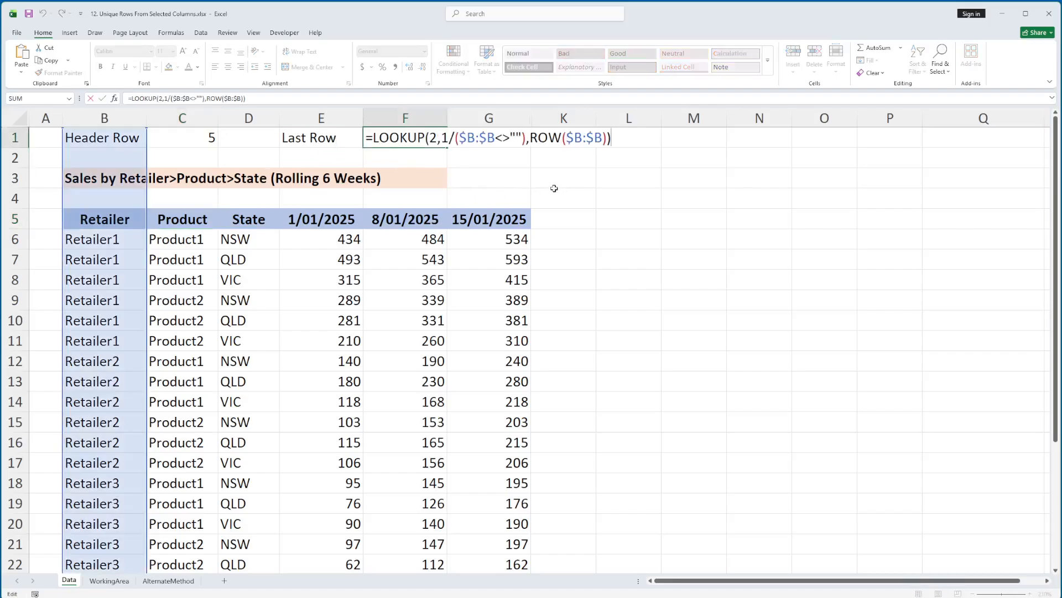
{"action": "key", "text": "alt+m"}
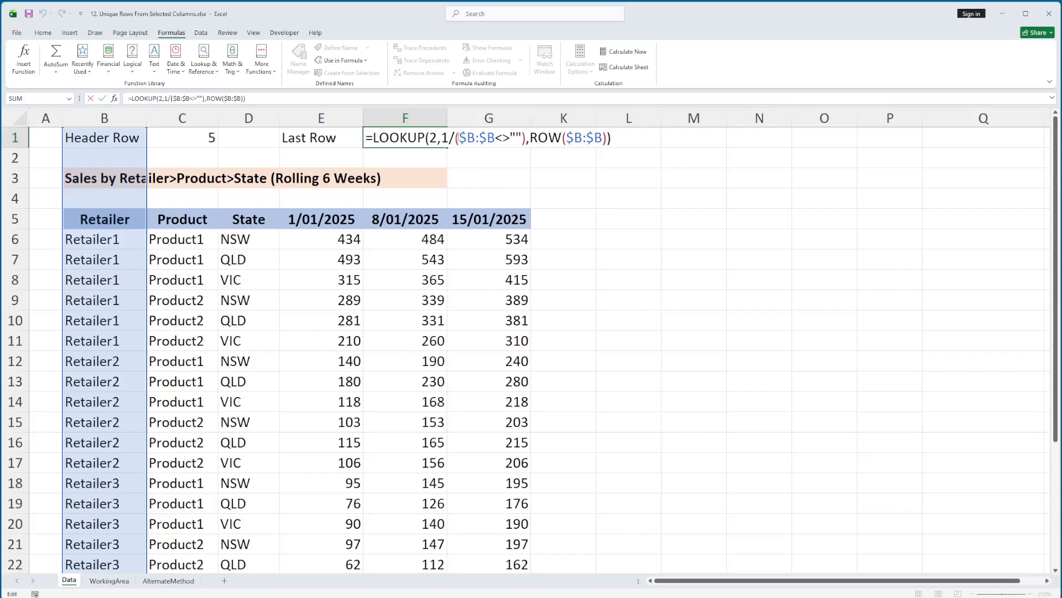
{"action": "left_click_drag", "start_coordinate": [459, 138], "coordinate": [523, 138]}
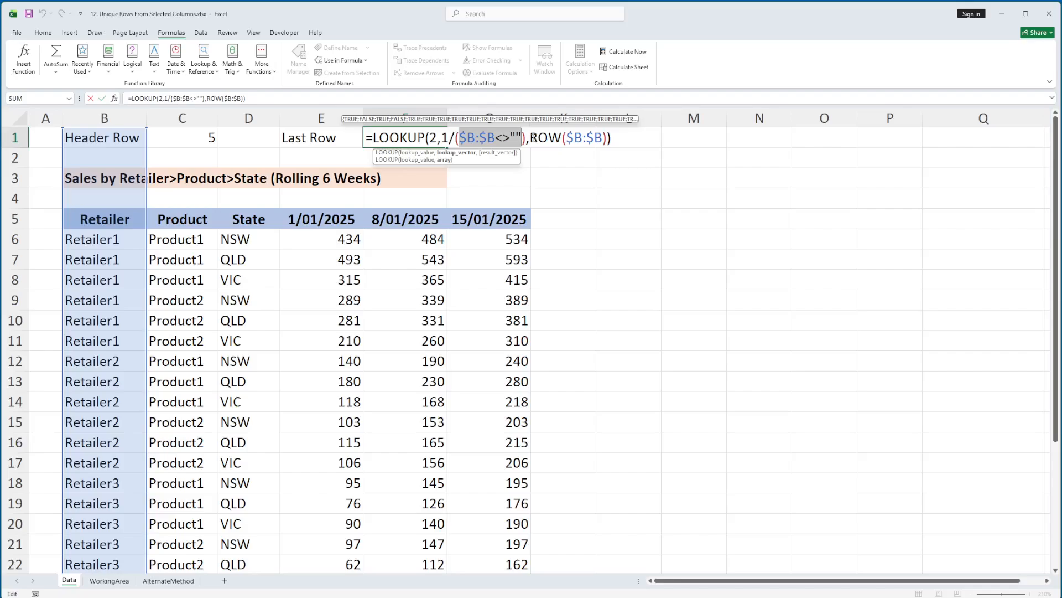
{"action": "left_click_drag", "start_coordinate": [530, 138], "coordinate": [608, 139]}
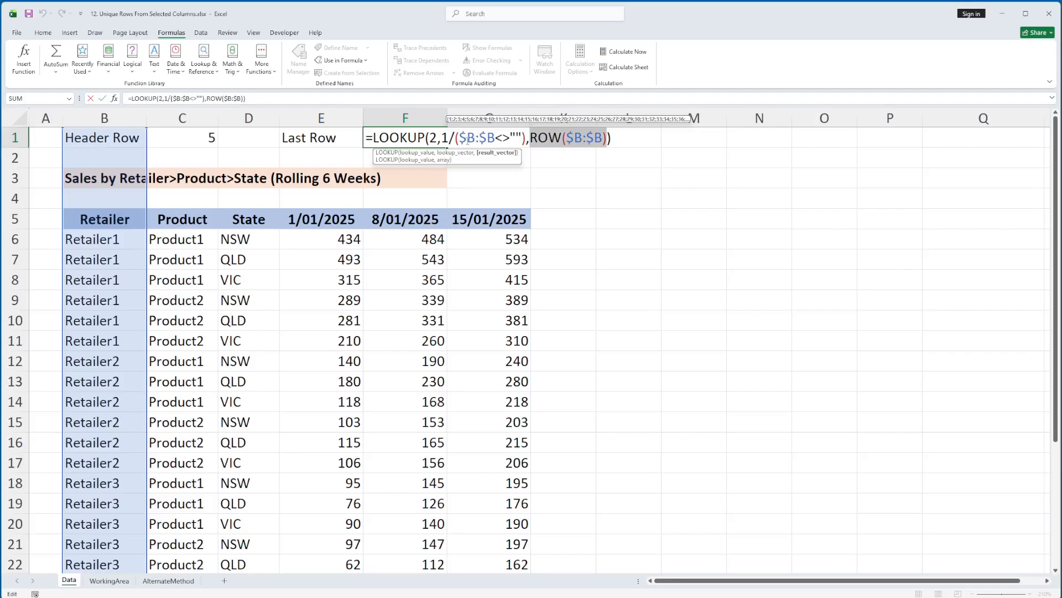
{"action": "left_click", "coordinate": [468, 139]}
{"action": "left_click_drag", "start_coordinate": [492, 138], "coordinate": [495, 138]}
{"action": "left_click_drag", "start_coordinate": [575, 137], "coordinate": [603, 139]}
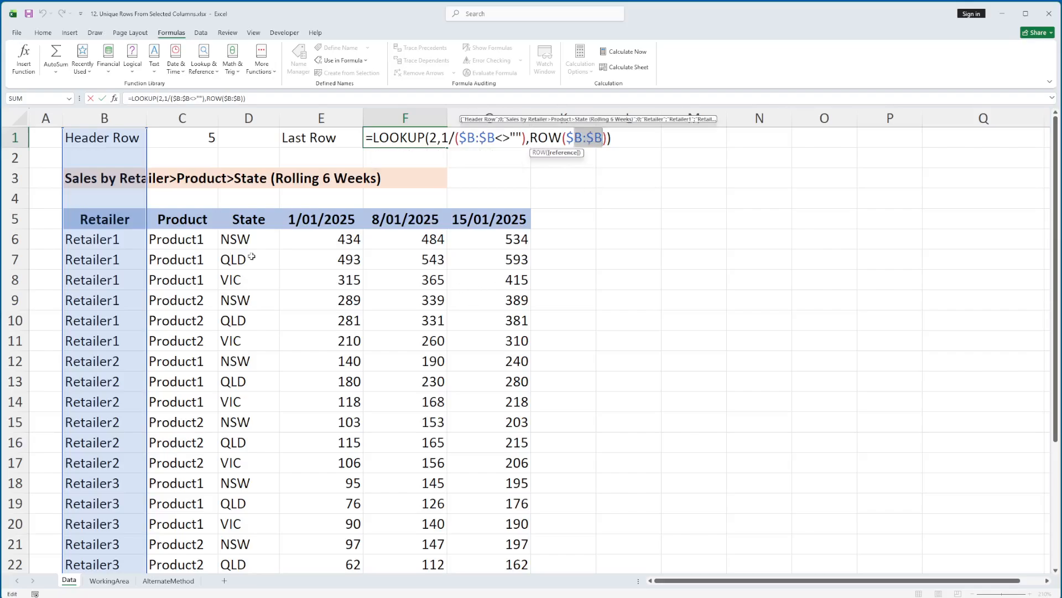
{"action": "key", "text": "Return"}
{"action": "left_click", "coordinate": [122, 222]}
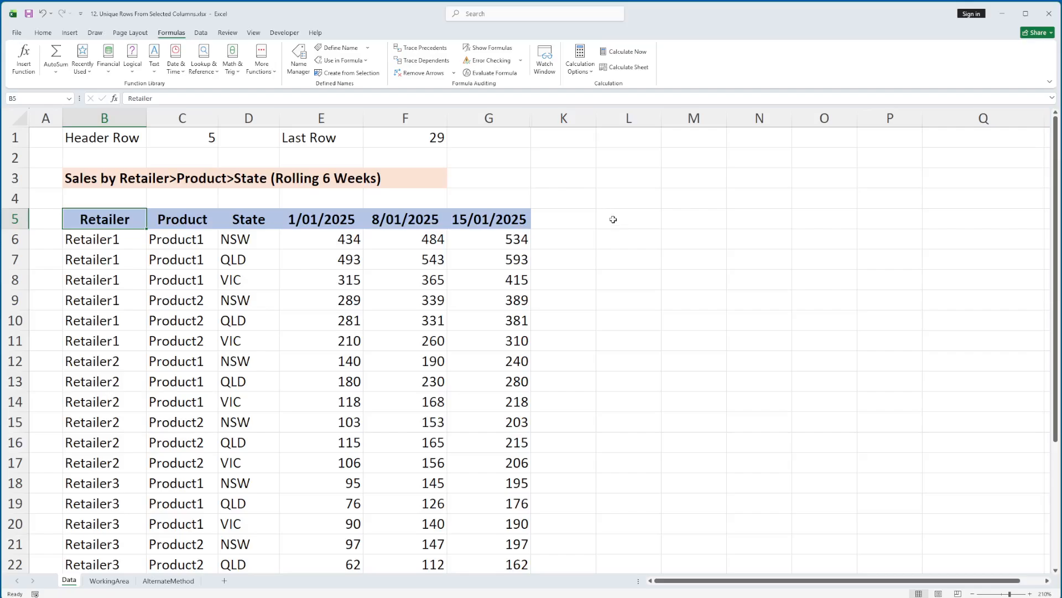
{"action": "left_click", "coordinate": [117, 239]}
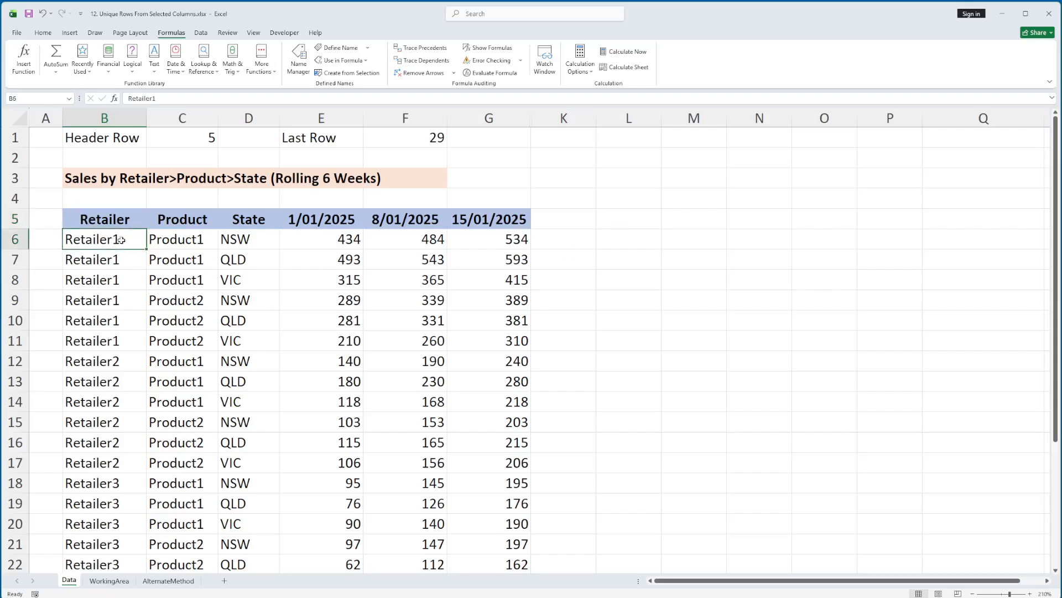
{"action": "left_click", "coordinate": [182, 239], "text": "shift"}
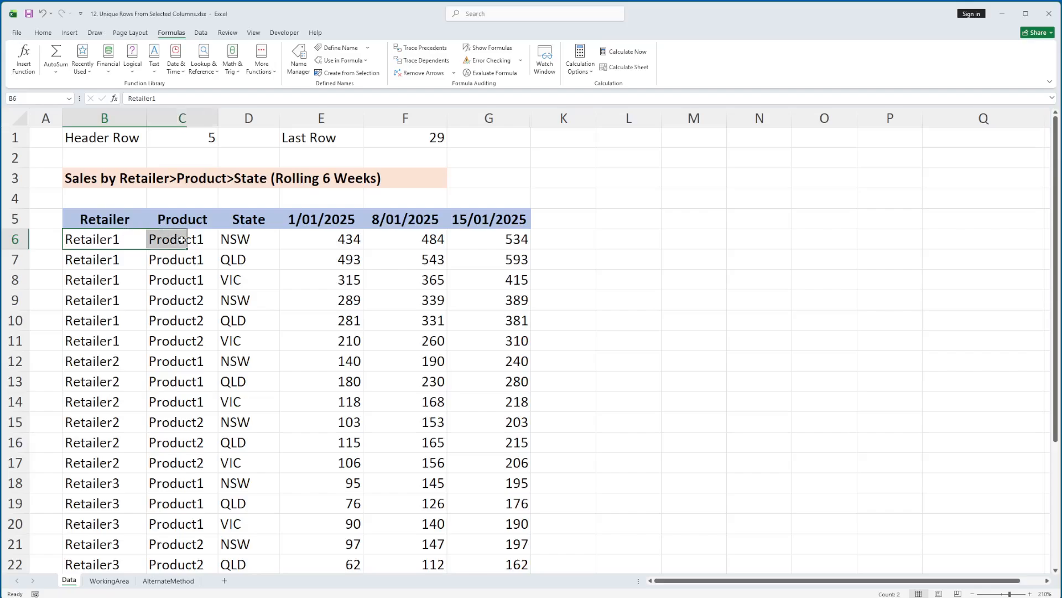
{"action": "left_click", "coordinate": [232, 241], "text": "shift"}
{"action": "left_click", "coordinate": [641, 238]}
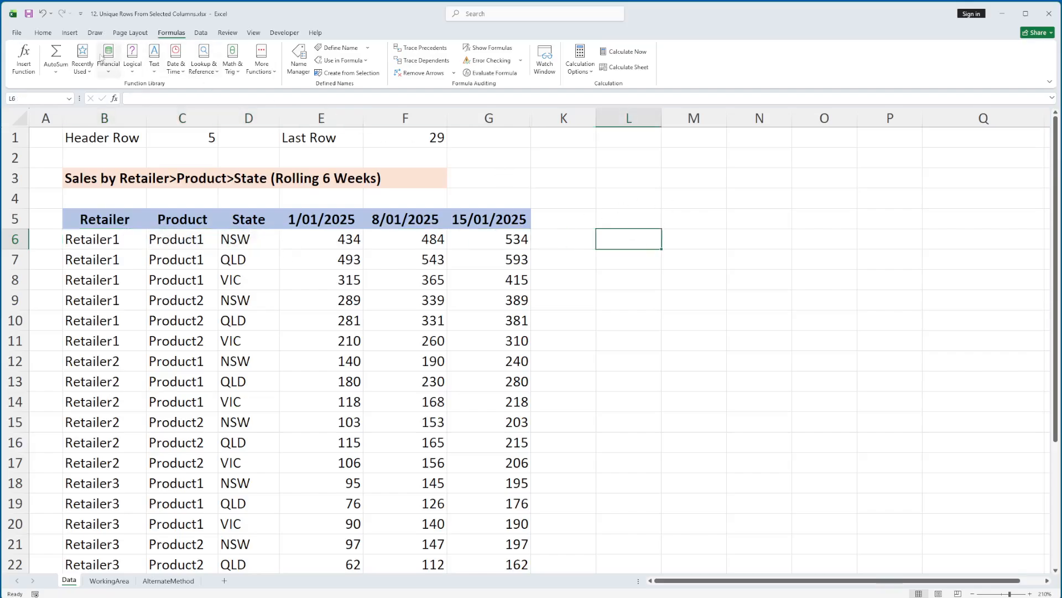
Step: Copy the reference formula of the nrRetailer named range from the Name Manager
{"action": "left_click", "coordinate": [300, 71]}
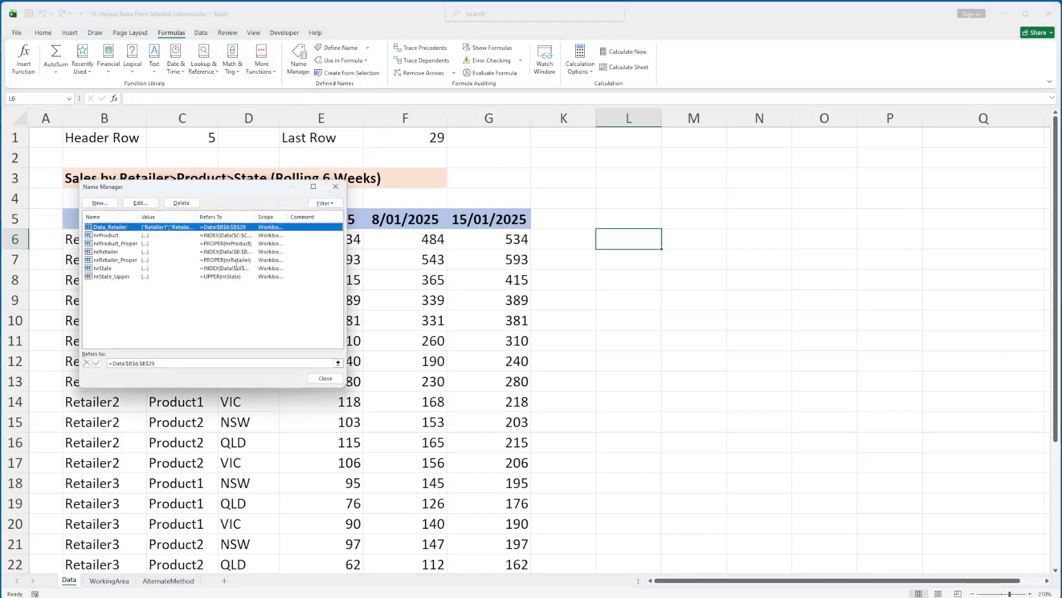
{"action": "left_click", "coordinate": [128, 252]}
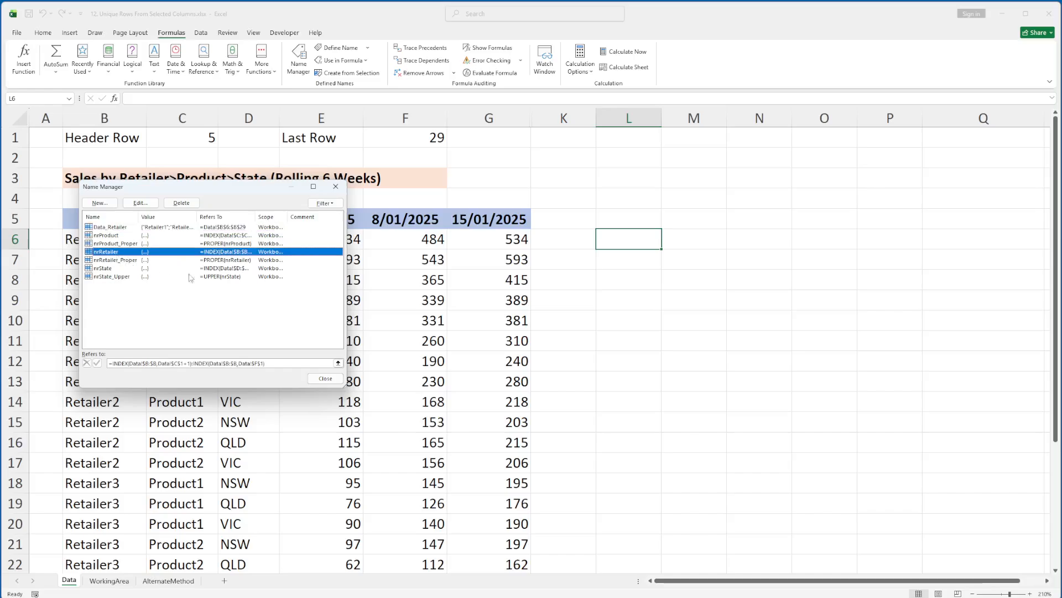
{"action": "left_click", "coordinate": [314, 381]}
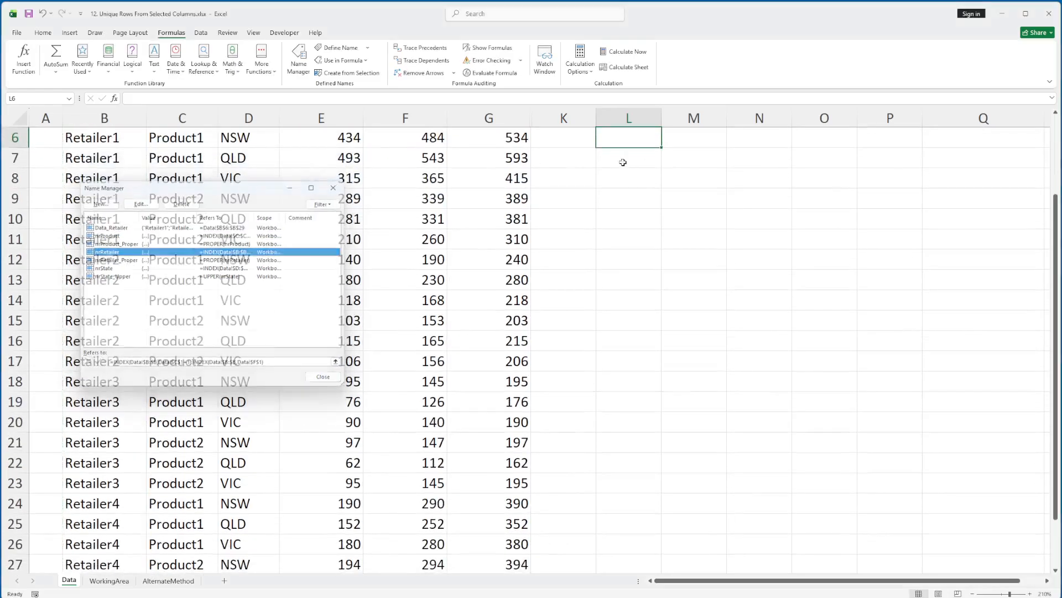
Step: Paste the nrRetailer formula into L5 as plain text, without its leading equals sign
{"action": "scroll", "coordinate": [716, 202], "scroll_direction": "up", "scroll_amount": 2}
{"action": "left_click", "coordinate": [630, 222]}
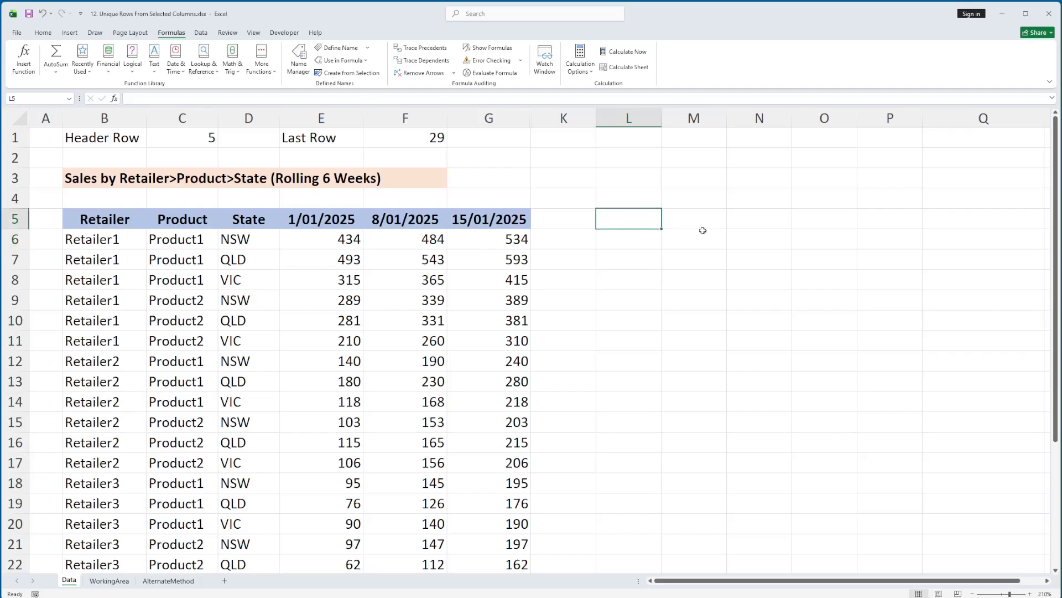
{"action": "key", "text": "F2"}
{"action": "key", "text": "ctrl+v"}
{"action": "key", "text": "Home"}
{"action": "key", "text": "Delete"}
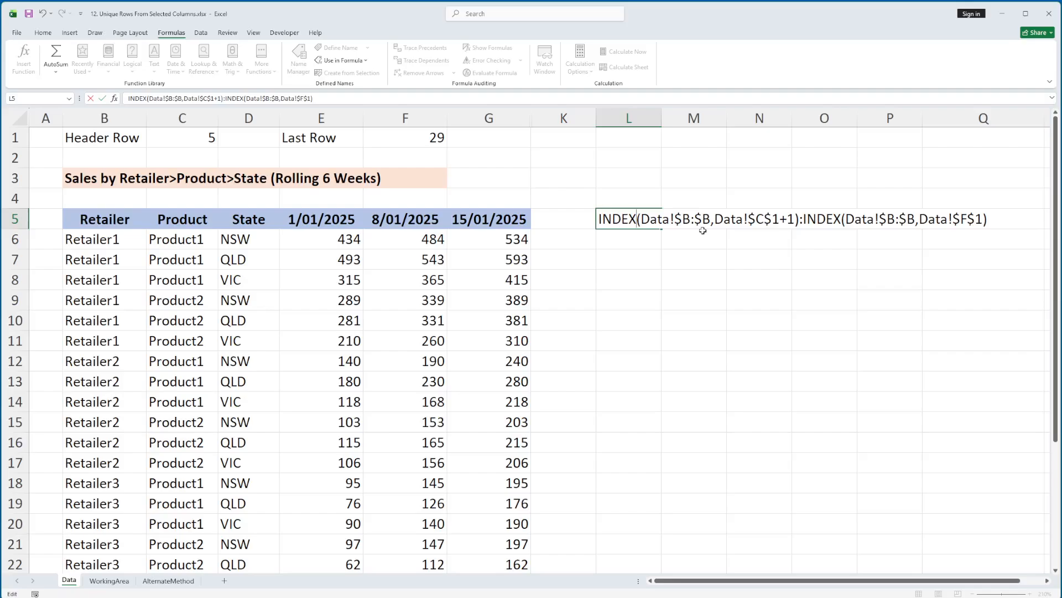
Step: Remove the Data! sheet prefixes from the L5 text so it reads INDEX($B:$B,$C$1+1):INDEX($B:$B,$F$1)
{"action": "key", "text": "shift+Right"}
{"action": "key", "text": "shift+Right"}
{"action": "key", "text": "shift+Right"}
{"action": "key", "text": "shift+Right"}
{"action": "key", "text": "shift+Right"}
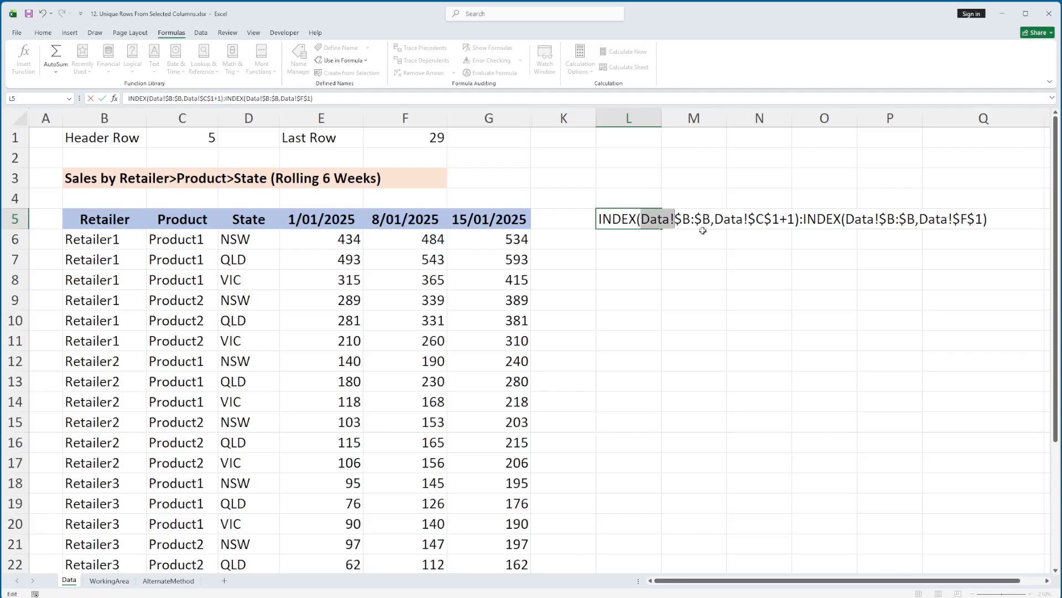
{"action": "key", "text": "Delete"}
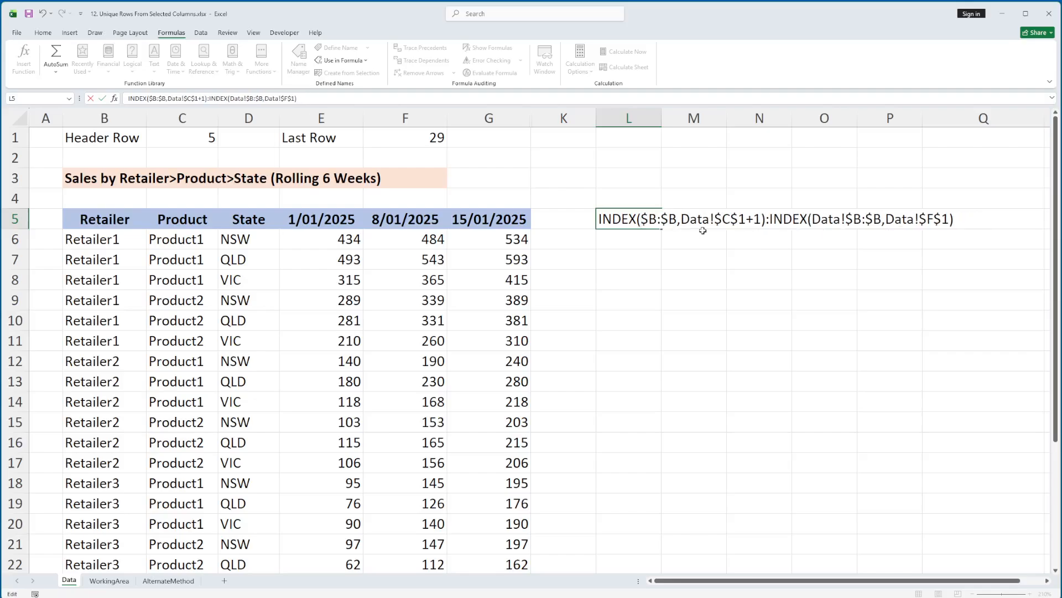
{"action": "key", "text": "shift+Right"}
{"action": "key", "text": "shift+Right"}
{"action": "key", "text": "shift+Right"}
{"action": "key", "text": "shift+Right"}
{"action": "key", "text": "shift+Right"}
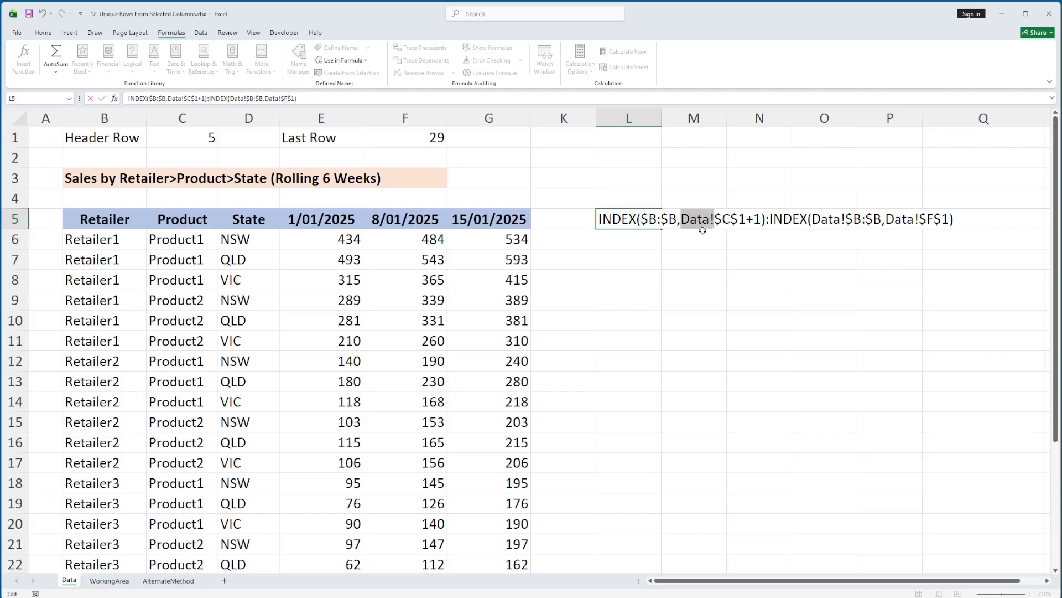
{"action": "key", "text": "Delete"}
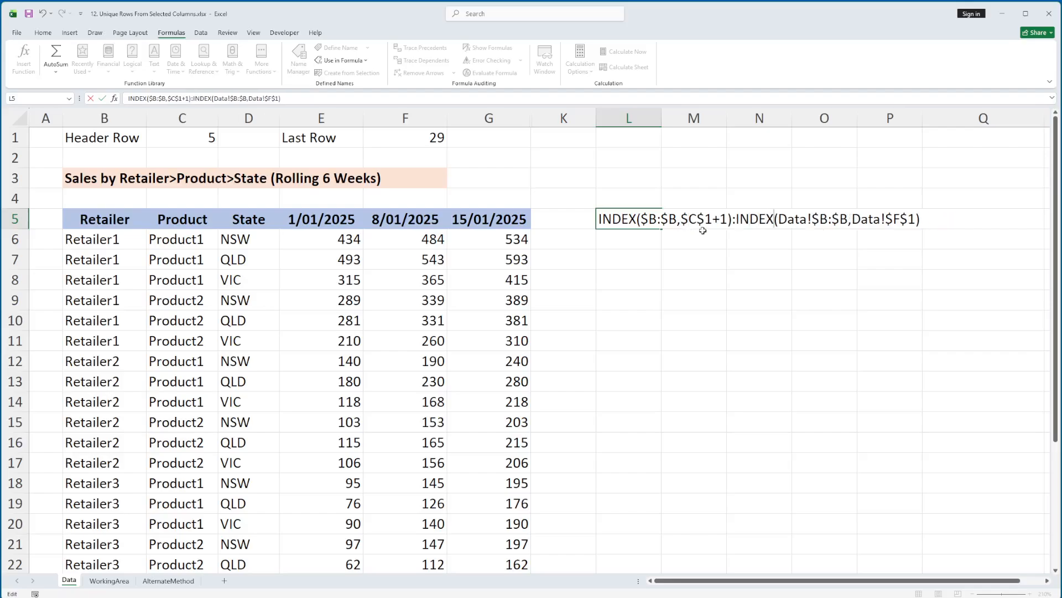
{"action": "key", "text": "shift+Right"}
{"action": "key", "text": "shift+Right"}
{"action": "key", "text": "shift+Right"}
{"action": "key", "text": "shift+Right"}
{"action": "key", "text": "shift+Right"}
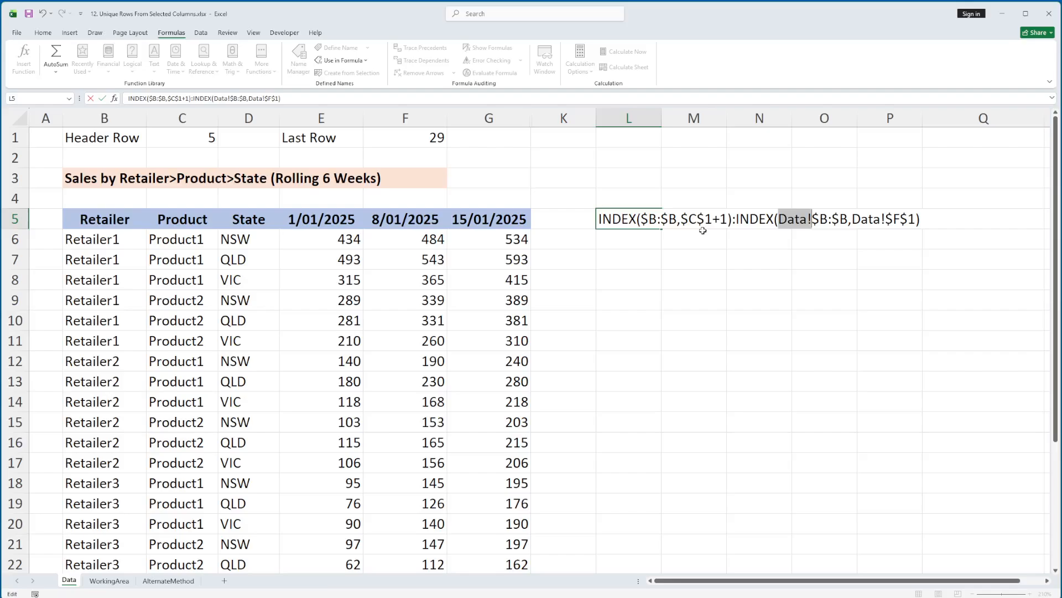
{"action": "key", "text": "Delete"}
{"action": "key", "text": "shift+Right"}
{"action": "key", "text": "shift+Right"}
{"action": "key", "text": "shift+Right"}
{"action": "key", "text": "shift+Right"}
{"action": "key", "text": "shift+Right"}
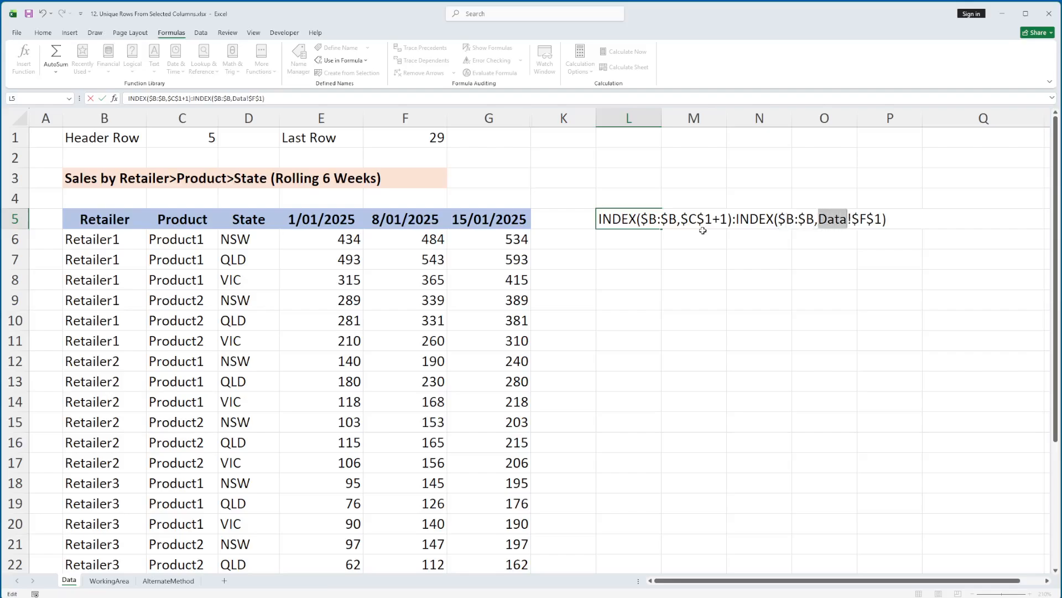
{"action": "key", "text": "Delete"}
{"action": "key", "text": "Return"}
{"action": "key", "text": "Up"}
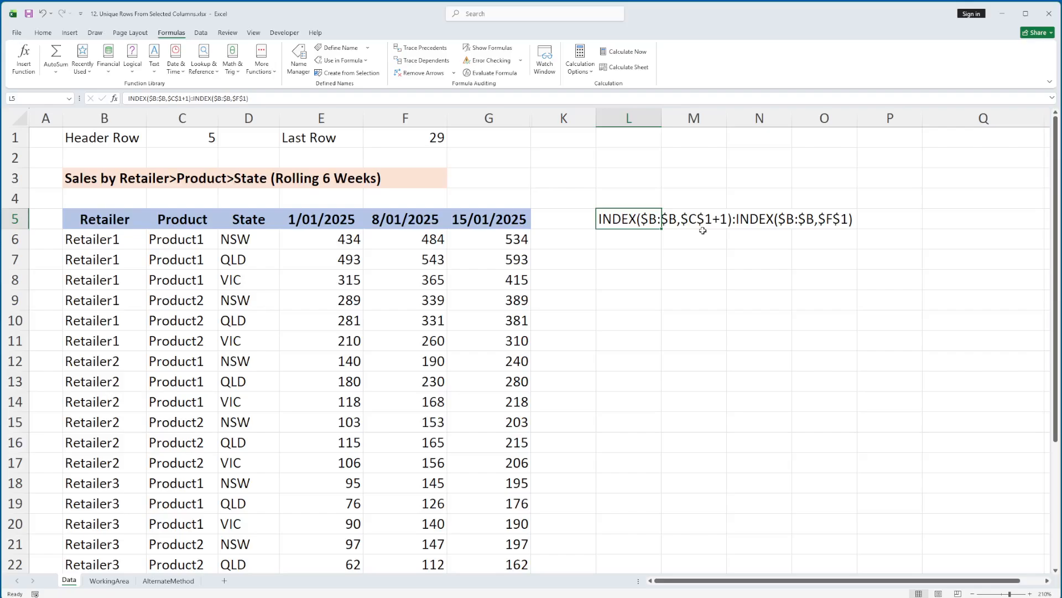
Step: Examine the two INDEX parts of the L5 text, relating $C$1+1 to the Header Row cell and the first data row
{"action": "double_click", "coordinate": [638, 227]}
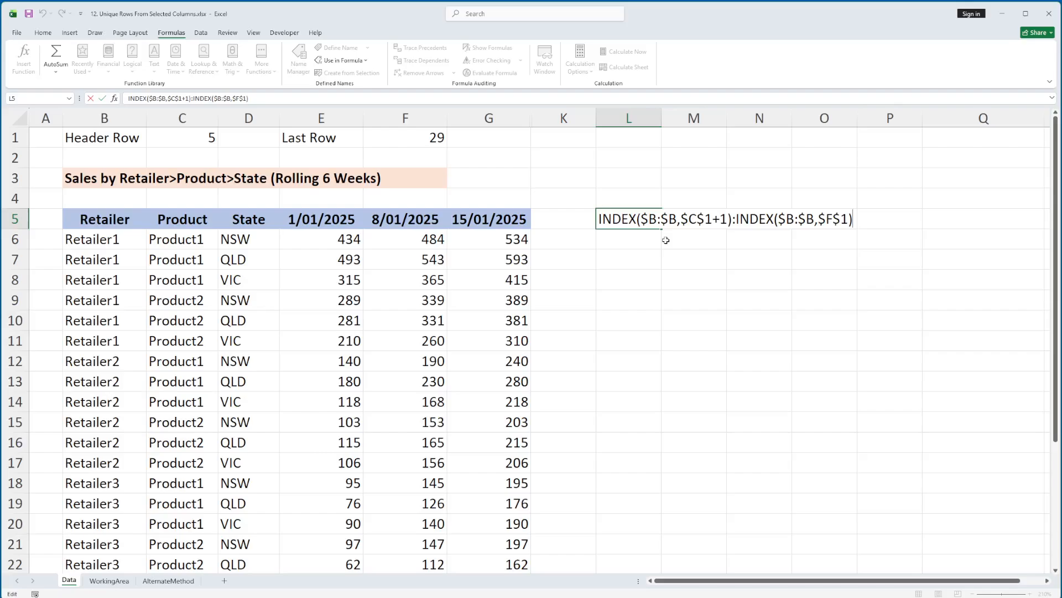
{"action": "left_click_drag", "start_coordinate": [729, 217], "coordinate": [598, 219]}
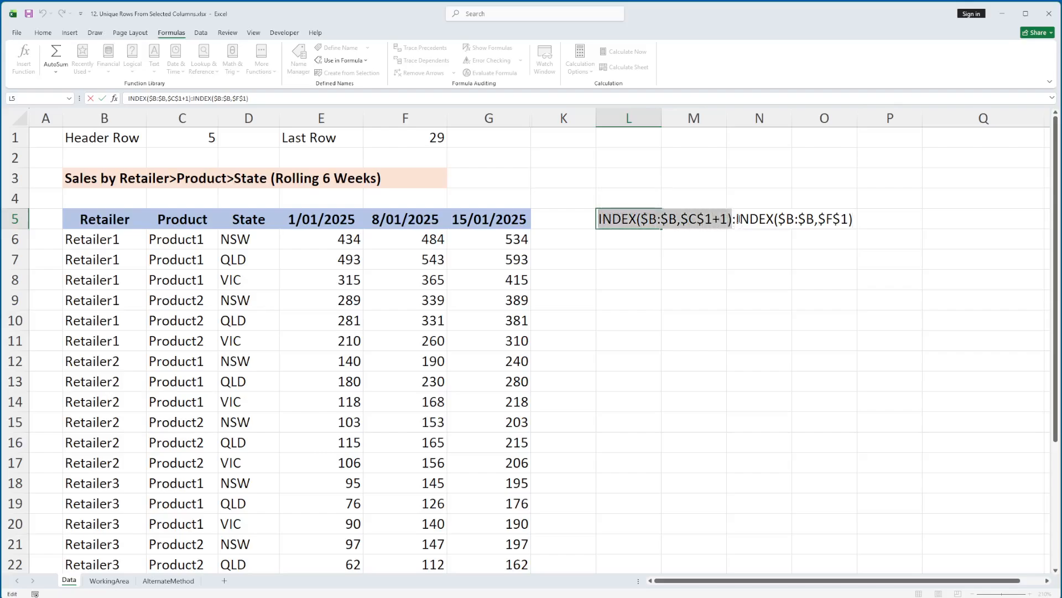
{"action": "left_click_drag", "start_coordinate": [736, 219], "coordinate": [855, 218]}
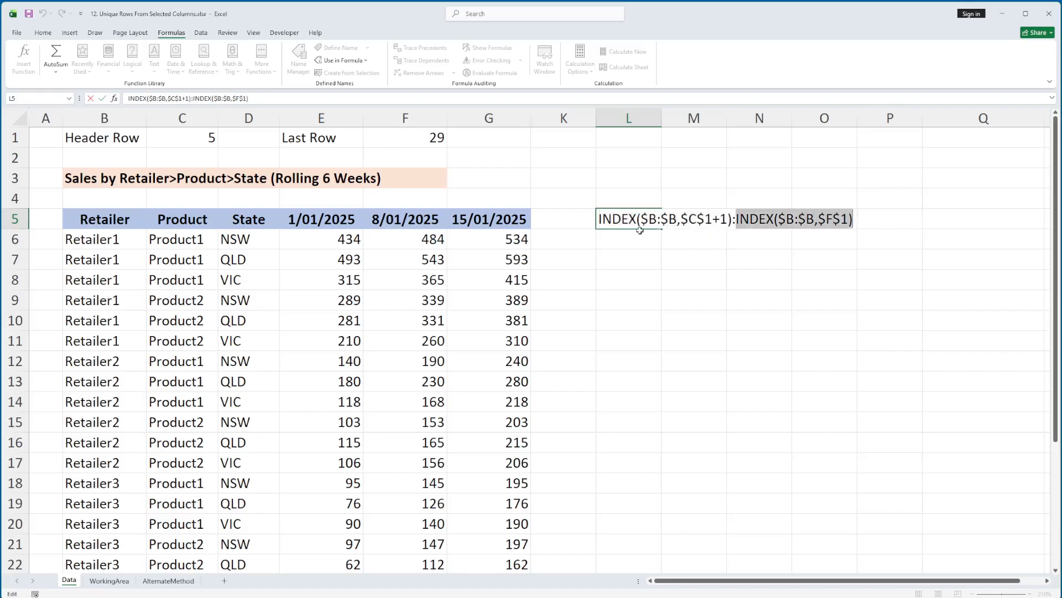
{"action": "left_click_drag", "start_coordinate": [602, 219], "coordinate": [732, 220]}
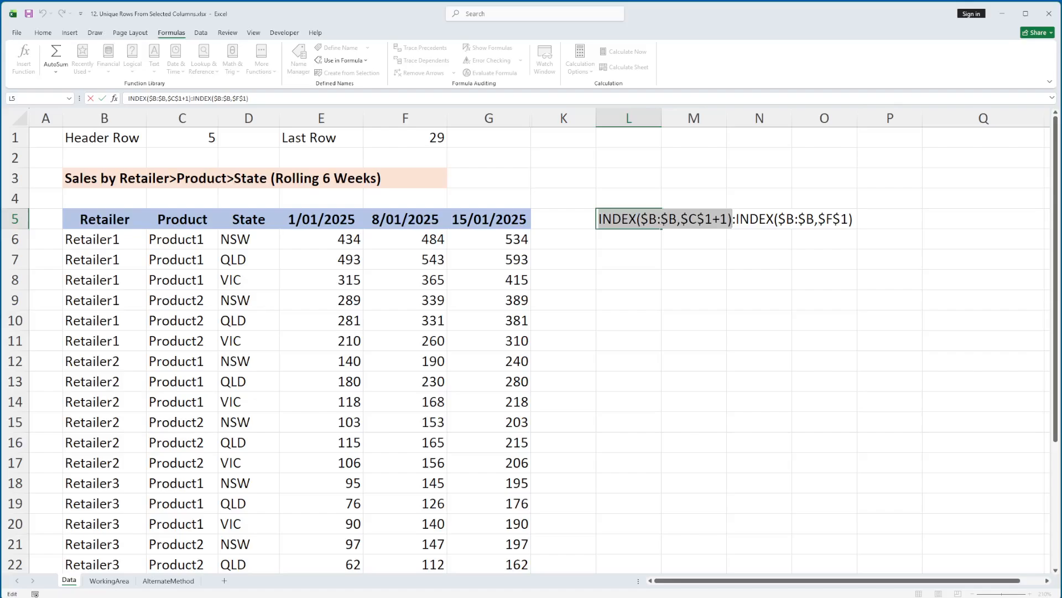
{"action": "left_click", "coordinate": [684, 219]}
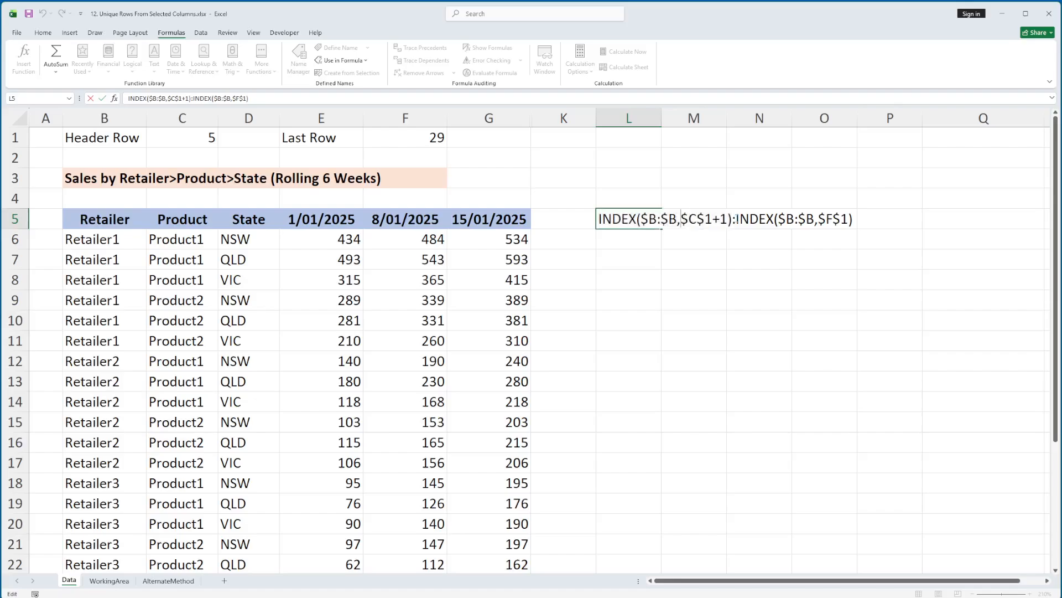
{"action": "left_click_drag", "start_coordinate": [727, 218], "coordinate": [680, 221]}
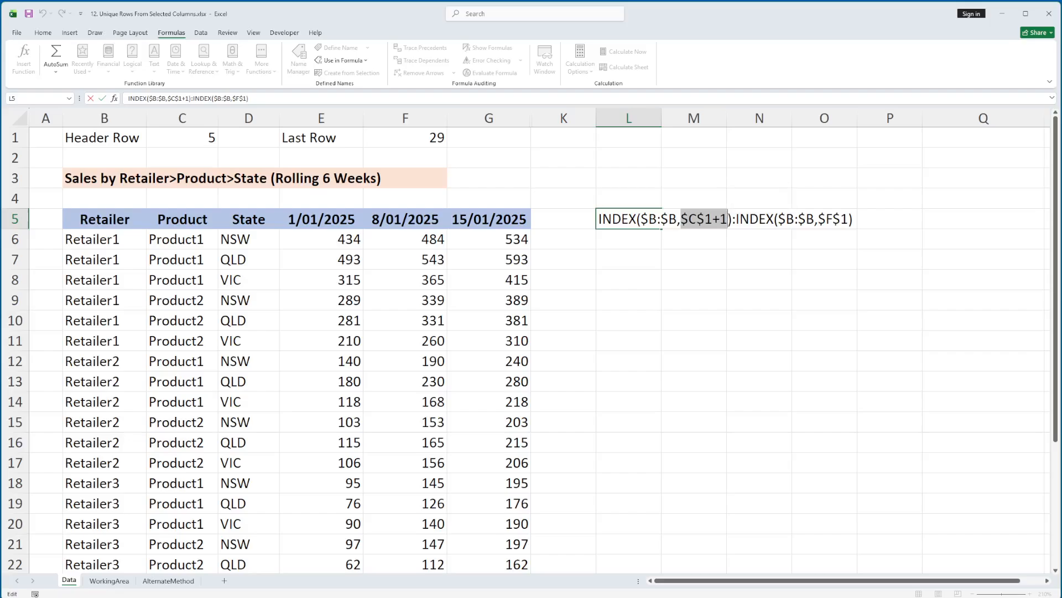
{"action": "left_click", "coordinate": [186, 138]}
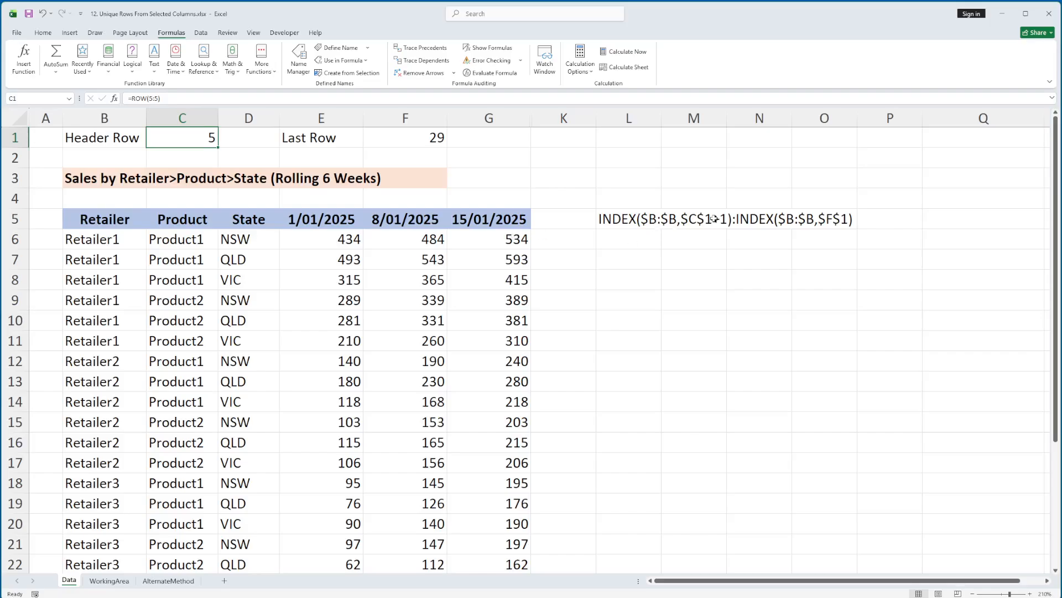
{"action": "left_click", "coordinate": [108, 238]}
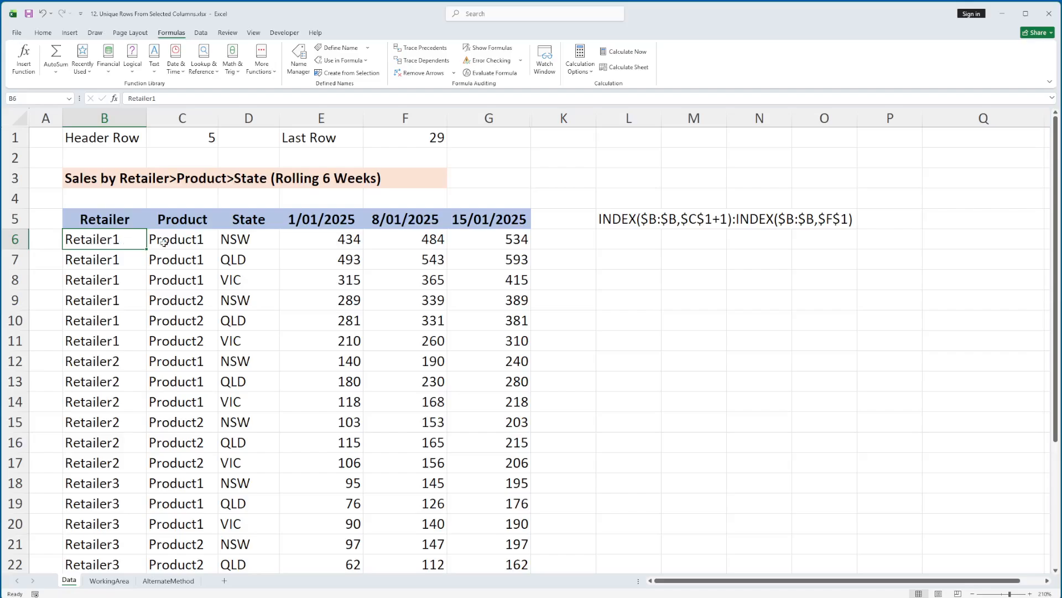
{"action": "left_click", "coordinate": [524, 241], "text": "shift"}
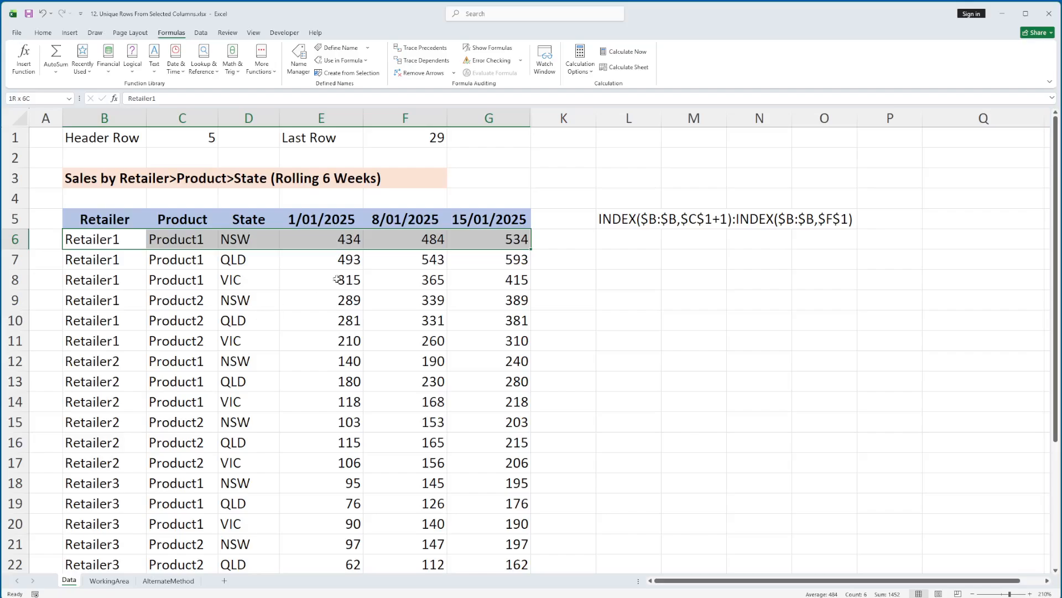
{"action": "left_click", "coordinate": [625, 219]}
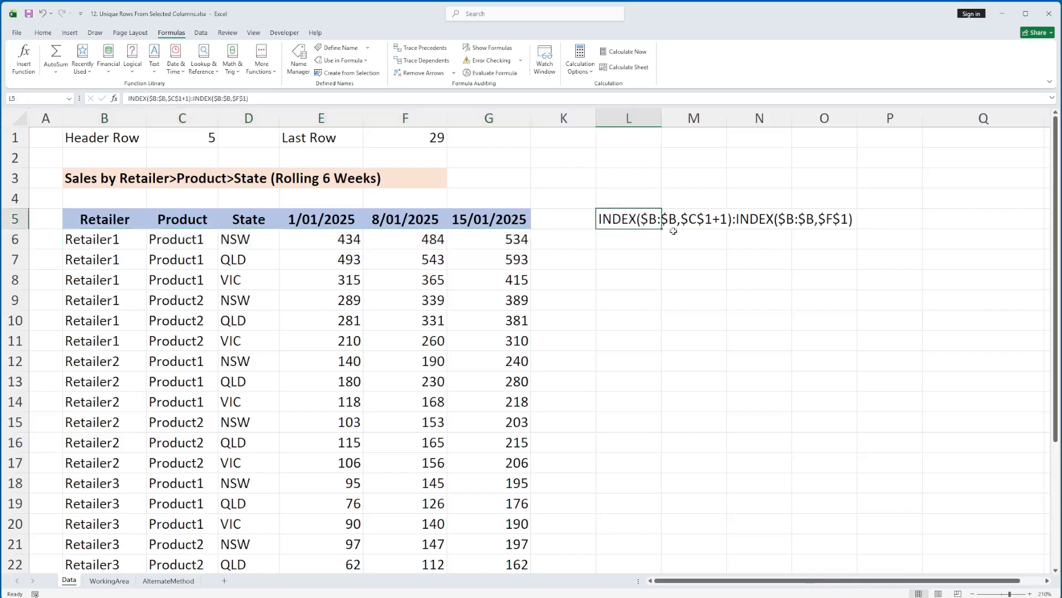
Step: Enter the test formula =INDEX(B:B,ROW(6:6)) in L7
{"action": "left_click", "coordinate": [631, 260]}
{"action": "type", "text": "="}
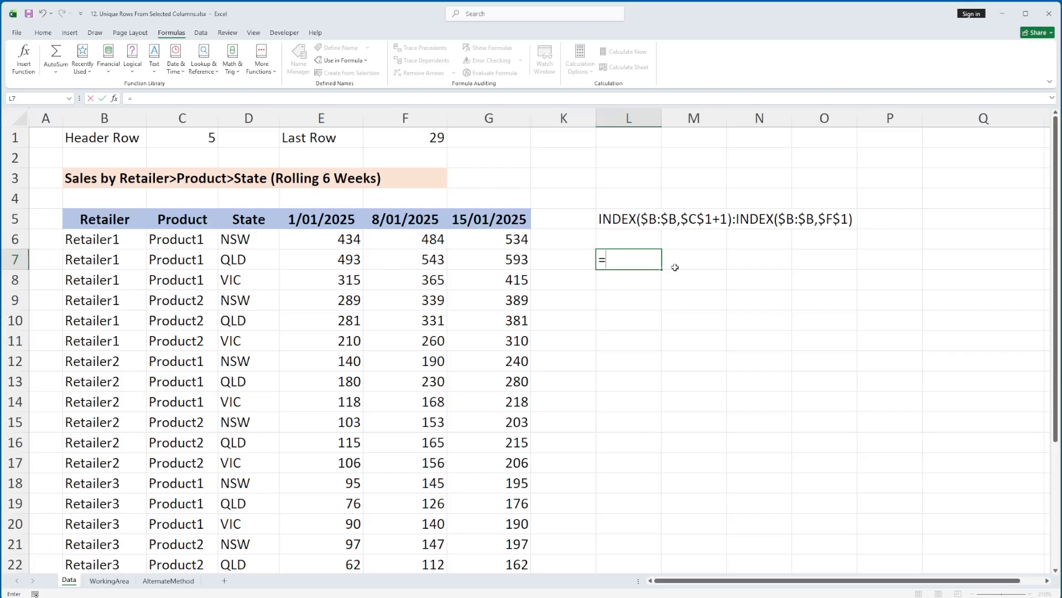
{"action": "type", "text": "index"}
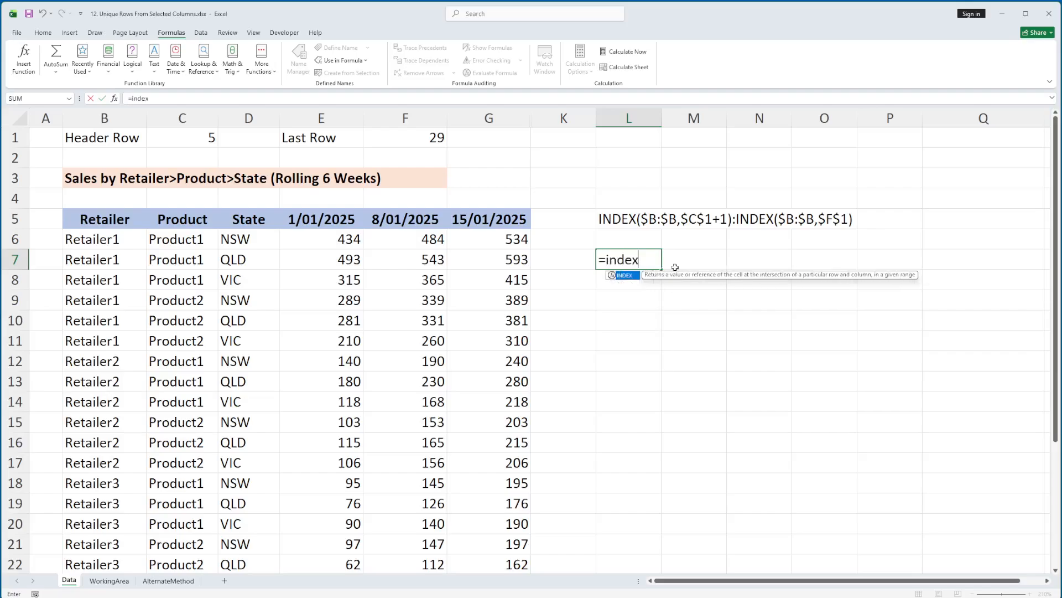
{"action": "type", "text": "(B"}
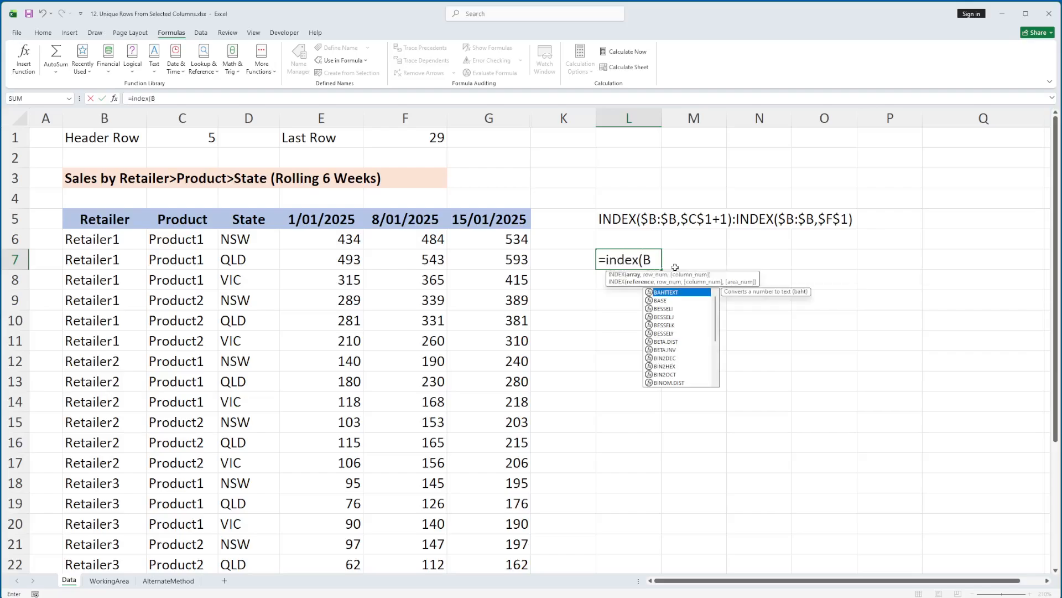
{"action": "type", "text": ":B,"}
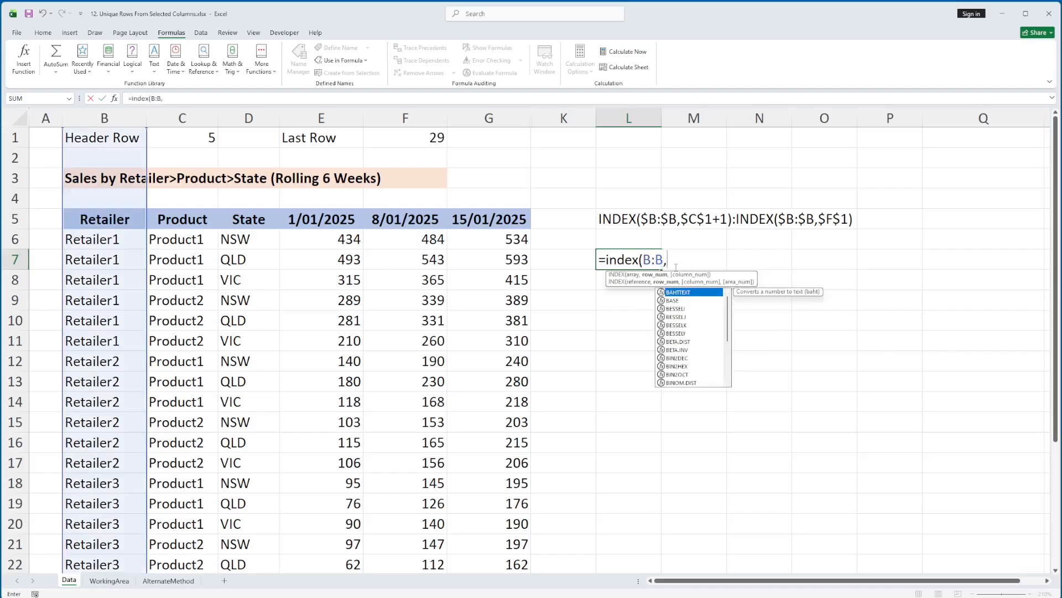
{"action": "type", "text": "row(6:6))"}
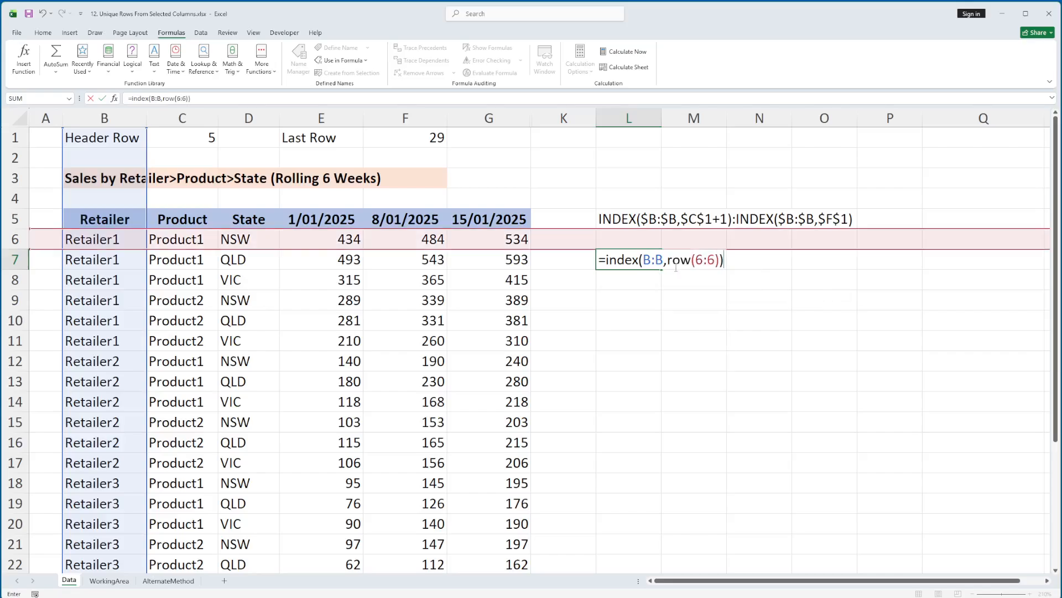
{"action": "key", "text": "ctrl+Return"}
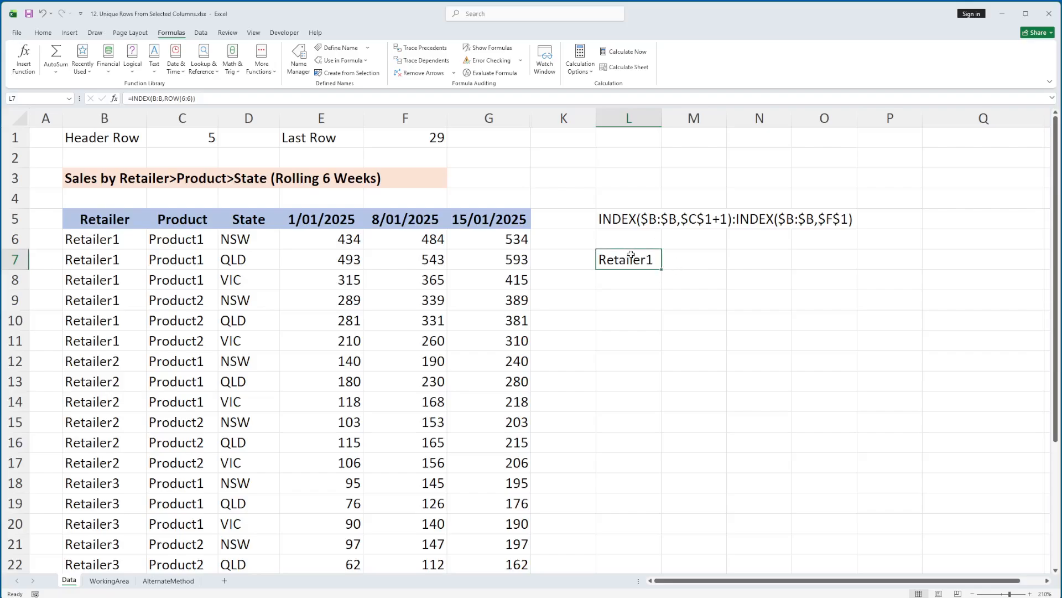
{"action": "key", "text": "F2"}
{"action": "key", "text": "Escape"}
Step: Delete worksheet row 6 to test the hard-coded row reference, and undo both the deletion and the L7 test formula
{"action": "right_click", "coordinate": [17, 239]}
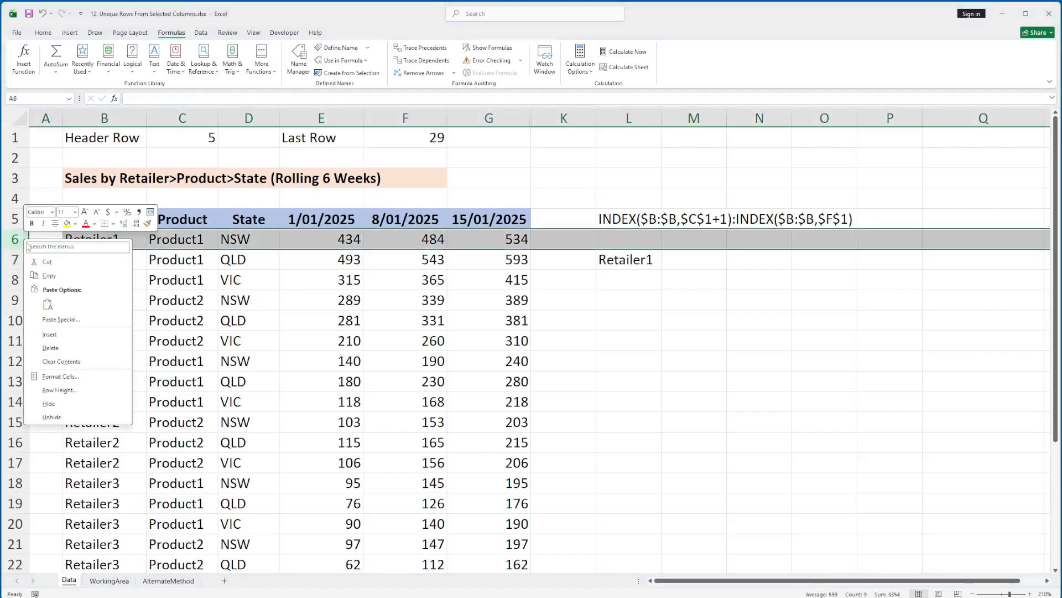
{"action": "left_click", "coordinate": [51, 348]}
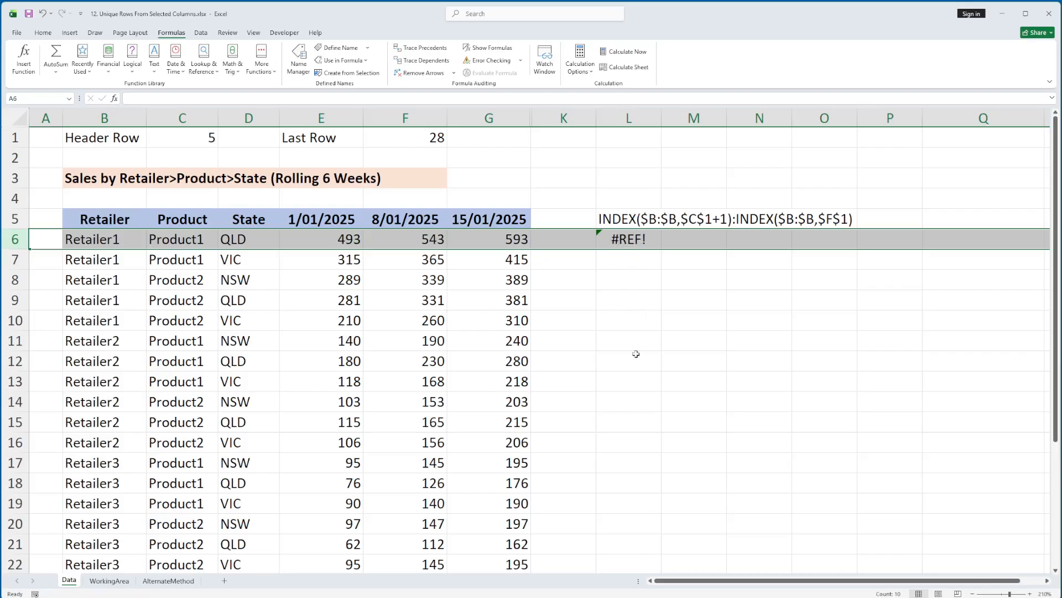
{"action": "key", "text": "ctrl+z"}
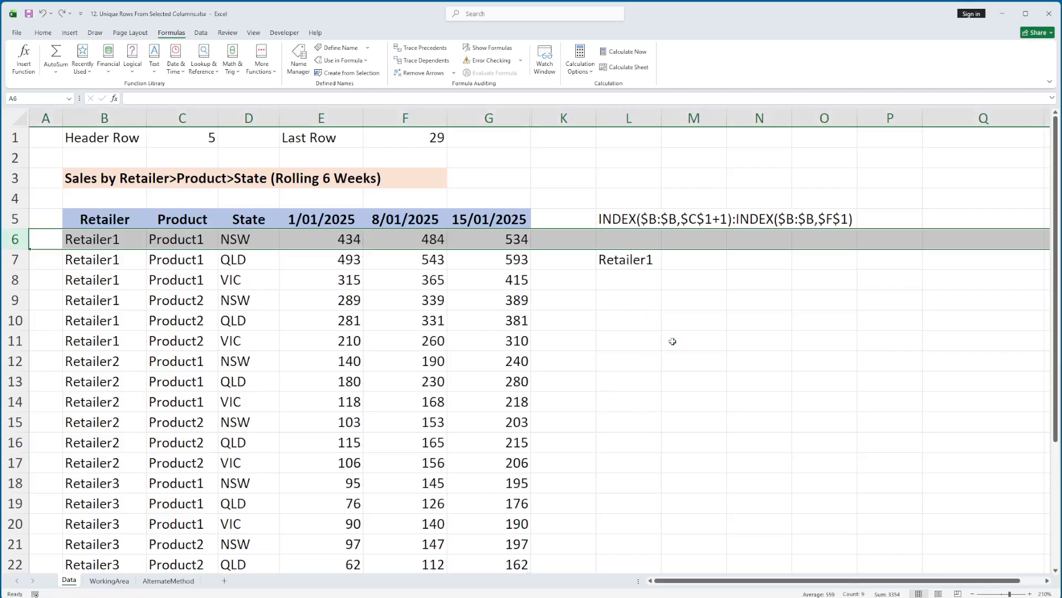
{"action": "key", "text": "ctrl+z"}
{"action": "left_click", "coordinate": [636, 242]}
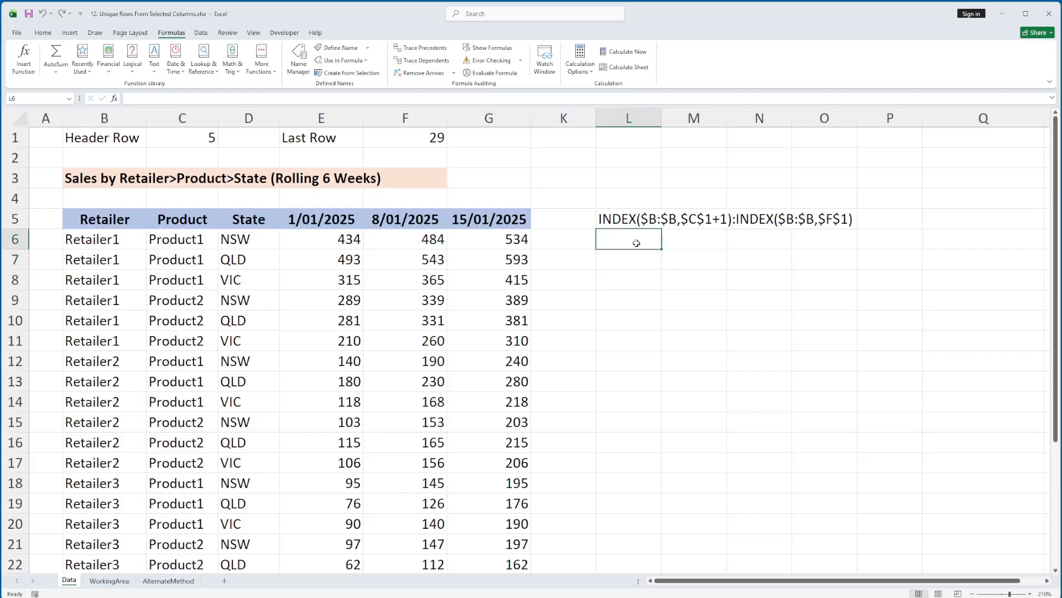
Step: Copy the first expression, INDEX($B:$B,$C$1+1), from the text in L5
{"action": "left_click", "coordinate": [625, 221]}
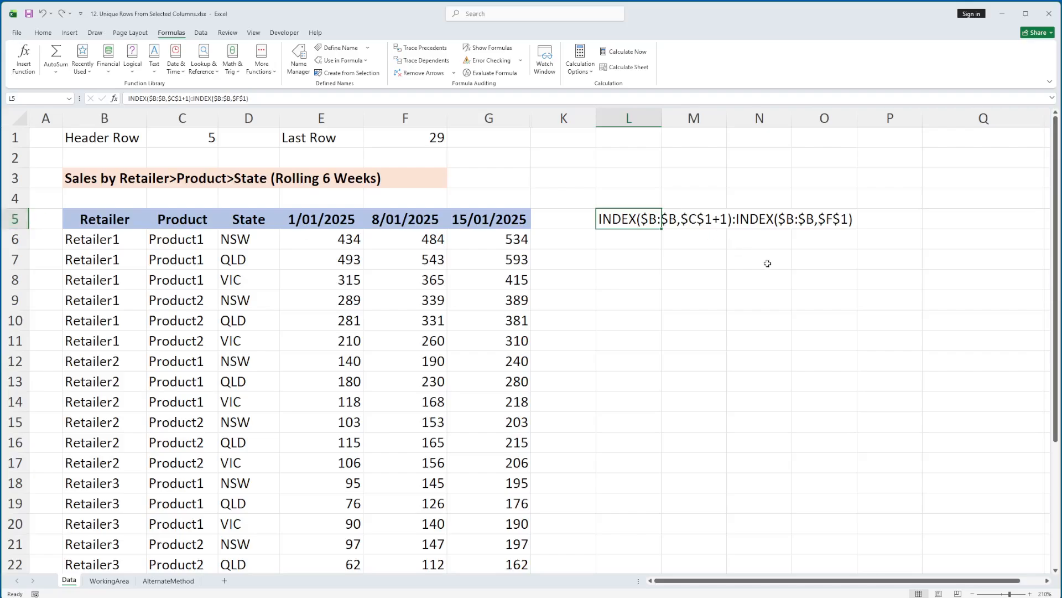
{"action": "key", "text": "F2"}
{"action": "key", "text": "Home"}
{"action": "key", "text": "shift+Right"}
{"action": "key", "text": "shift+Right"}
{"action": "key", "text": "shift+Right"}
{"action": "key", "text": "shift+Right"}
{"action": "key", "text": "shift+Right"}
{"action": "key", "text": "shift+Right"}
{"action": "key", "text": "shift+Right"}
{"action": "key", "text": "shift+Right"}
{"action": "key", "text": "shift+Right"}
{"action": "key", "text": "shift+Right"}
{"action": "key", "text": "shift+Right"}
{"action": "key", "text": "shift+Right"}
{"action": "key", "text": "shift+Right"}
{"action": "key", "text": "shift+Right"}
{"action": "key", "text": "shift+Right"}
{"action": "key", "text": "shift+Right"}
{"action": "key", "text": "shift+Right"}
{"action": "key", "text": "shift+Right"}
{"action": "key", "text": "shift+Right"}
{"action": "key", "text": "ctrl+c"}
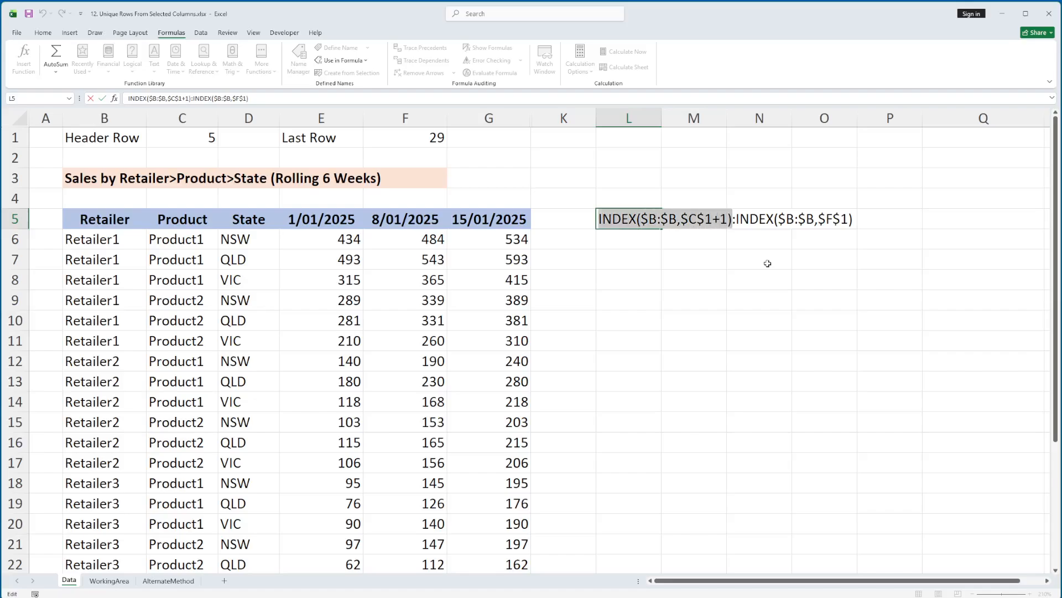
{"action": "key", "text": "Escape"}
Step: Evaluate =INDEX($B:$B,$C$1+1) as a test formula in L7 and clear the cell
{"action": "key", "text": "Down"}
{"action": "key", "text": "Down"}
{"action": "type", "text": "="}
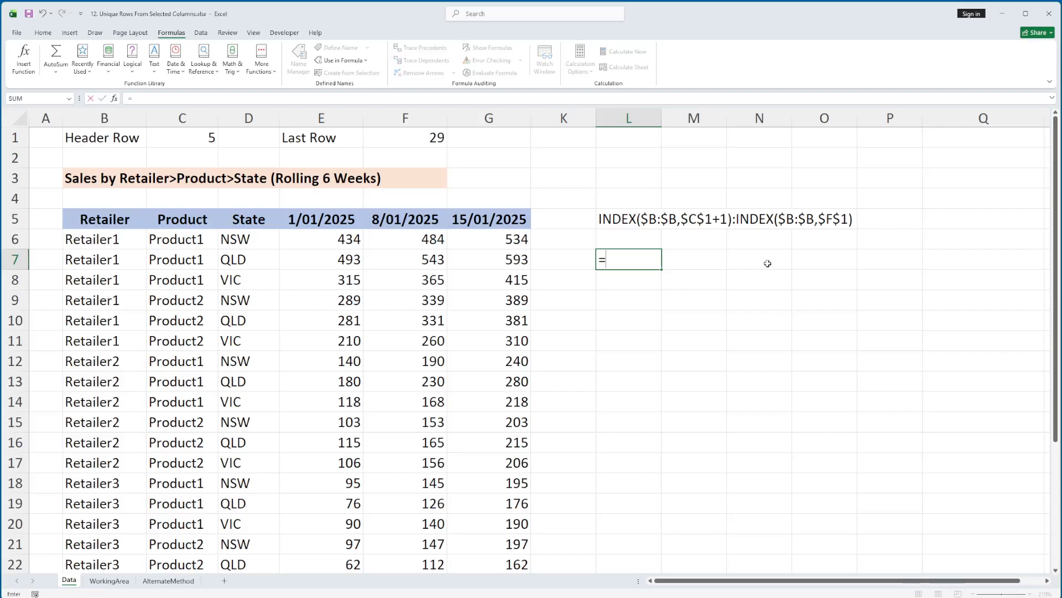
{"action": "key", "text": "ctrl+v"}
{"action": "key", "text": "Return"}
{"action": "key", "text": "Up"}
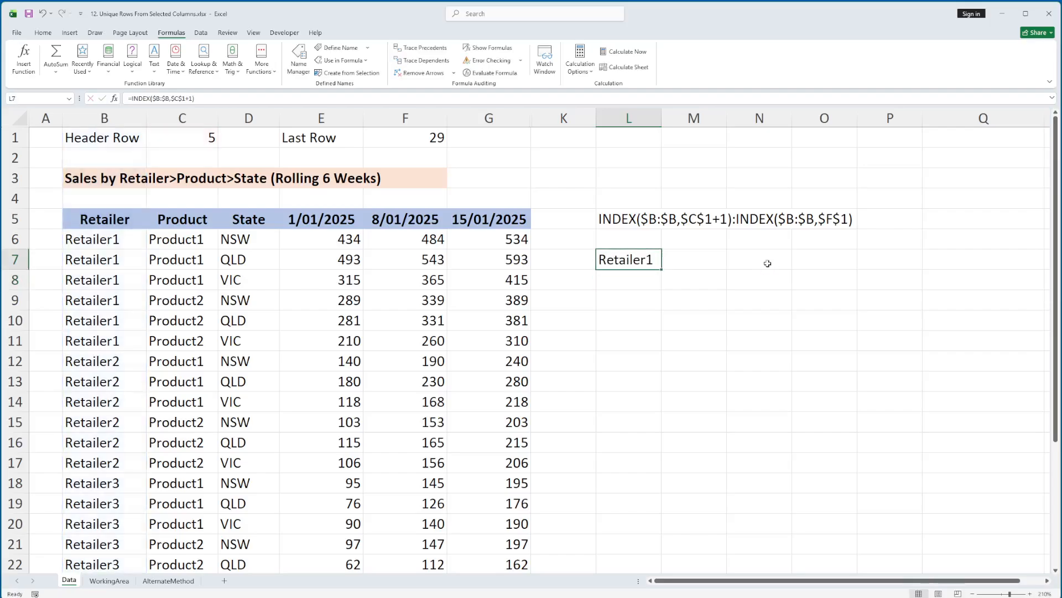
{"action": "key", "text": "Delete"}
Step: Copy the second expression, INDEX($B:$B,$F$1), from the text in L5
{"action": "key", "text": "Up"}
{"action": "key", "text": "Up"}
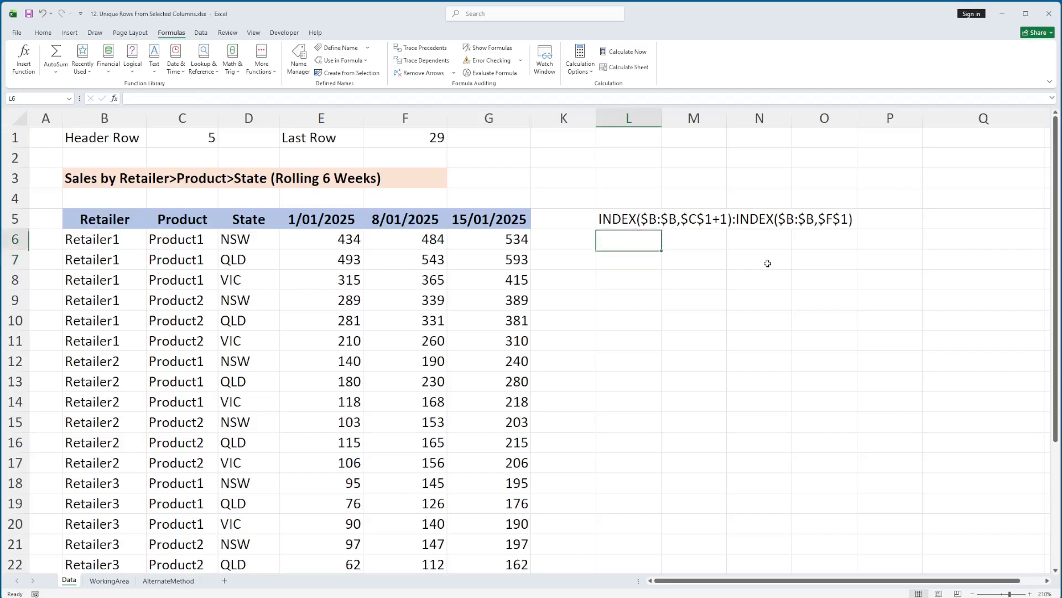
{"action": "key", "text": "F2"}
{"action": "key", "text": "Home"}
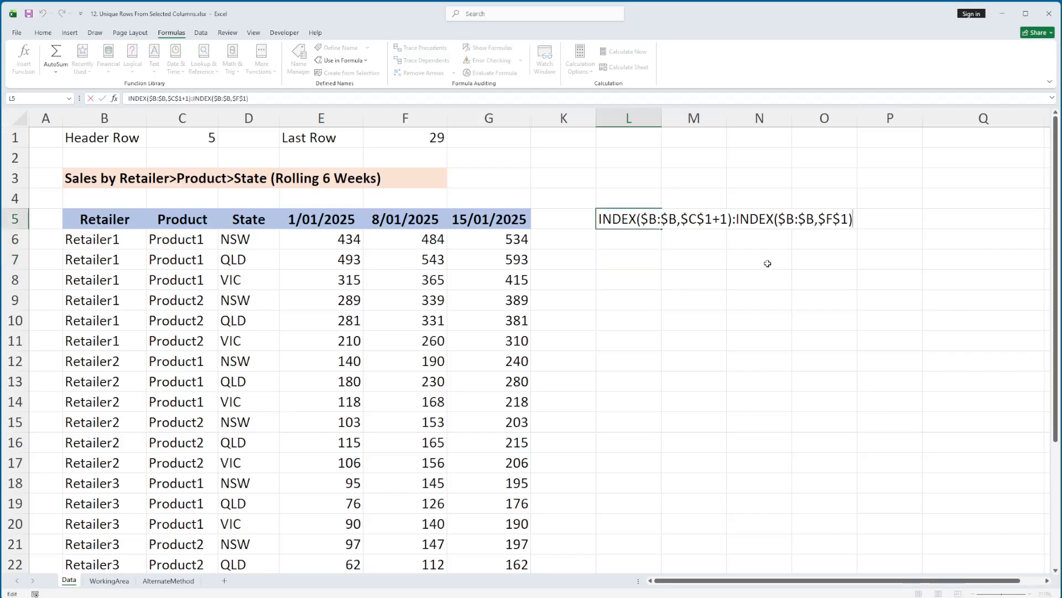
{"action": "key", "text": "shift+Left"}
{"action": "key", "text": "shift+Left"}
{"action": "key", "text": "shift+Left"}
{"action": "key", "text": "shift+Left"}
{"action": "key", "text": "shift+Left"}
{"action": "key", "text": "shift+Left"}
{"action": "key", "text": "shift+Left"}
{"action": "key", "text": "shift+Left"}
{"action": "key", "text": "shift+Left"}
{"action": "key", "text": "shift+Left"}
{"action": "key", "text": "shift+Left"}
{"action": "key", "text": "shift+Left"}
{"action": "key", "text": "shift+Left"}
{"action": "key", "text": "shift+Left"}
{"action": "key", "text": "shift+Left"}
{"action": "key", "text": "shift+Left"}
{"action": "key", "text": "shift+Left"}
{"action": "key", "text": "shift+Left"}
{"action": "key", "text": "shift+Right"}
{"action": "key", "text": "ctrl+c"}
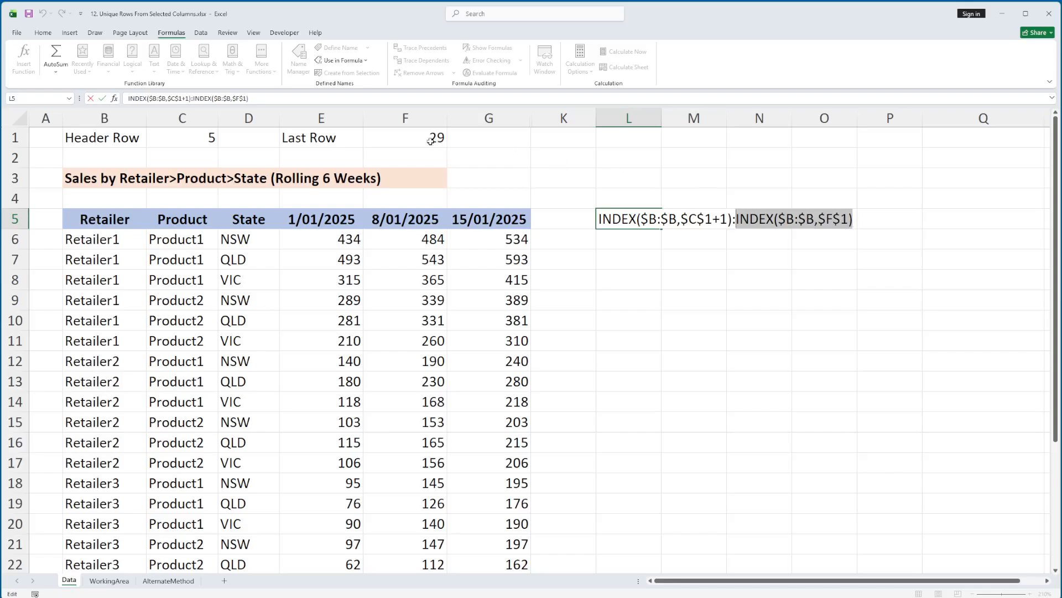
Step: Evaluate =INDEX($B:$B,$F$1) as a test formula in L7 and clear the cell
{"action": "double_click", "coordinate": [620, 267]}
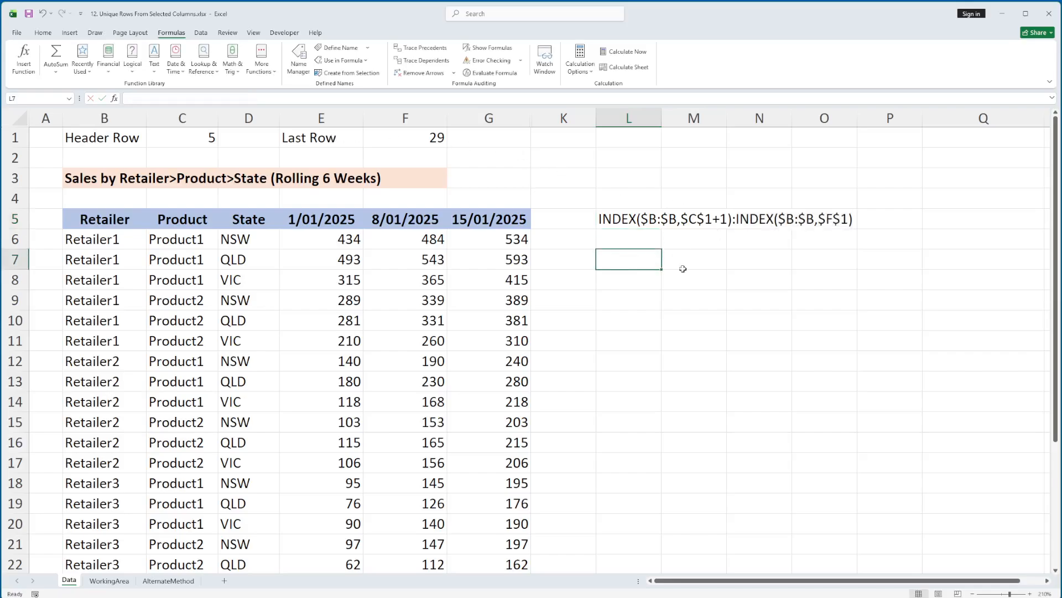
{"action": "key", "text": "ctrl+v"}
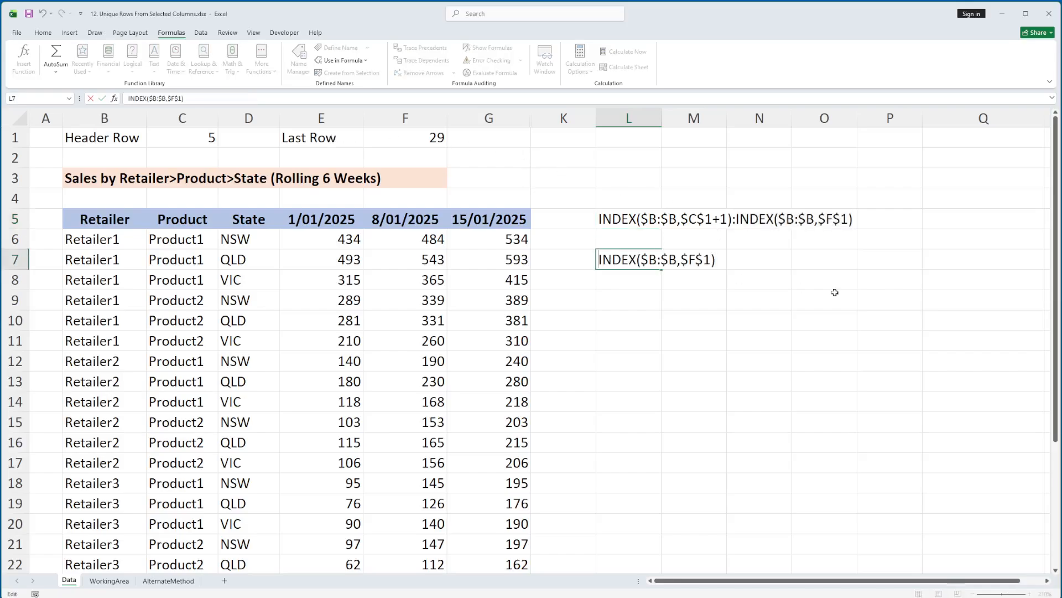
{"action": "type", "text": "="}
{"action": "key", "text": "ctrl+Return"}
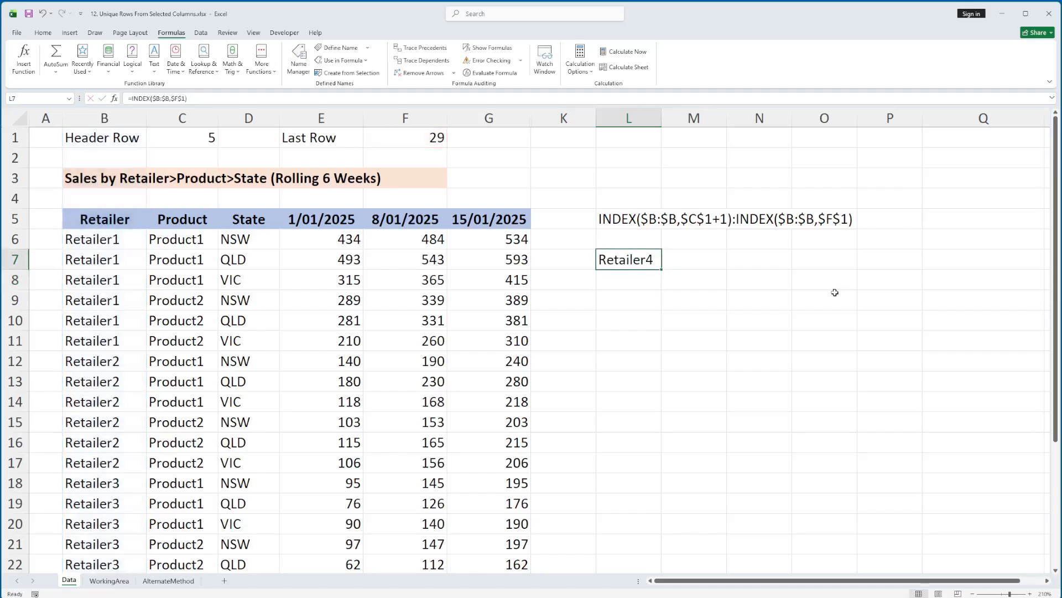
{"action": "key", "text": "Delete"}
Step: Turn the L5 text into the live formula =INDEX($B:$B,$C$1+1):INDEX($B:$B,$F$1)
{"action": "key", "text": "Left"}
{"action": "key", "text": "Left"}
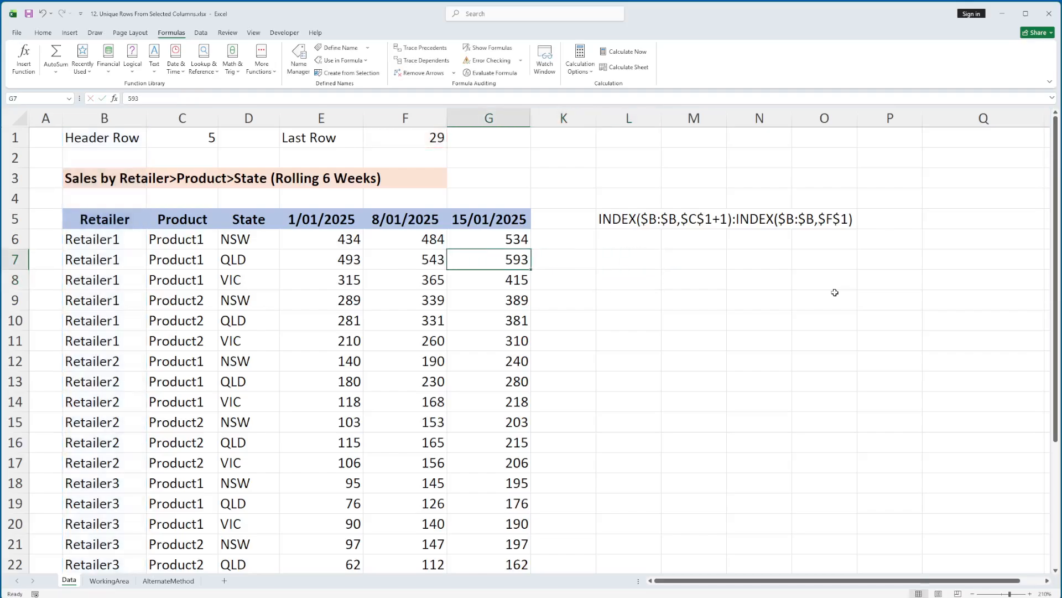
{"action": "key", "text": "Right"}
{"action": "key", "text": "Right"}
{"action": "key", "text": "Up"}
{"action": "key", "text": "Up"}
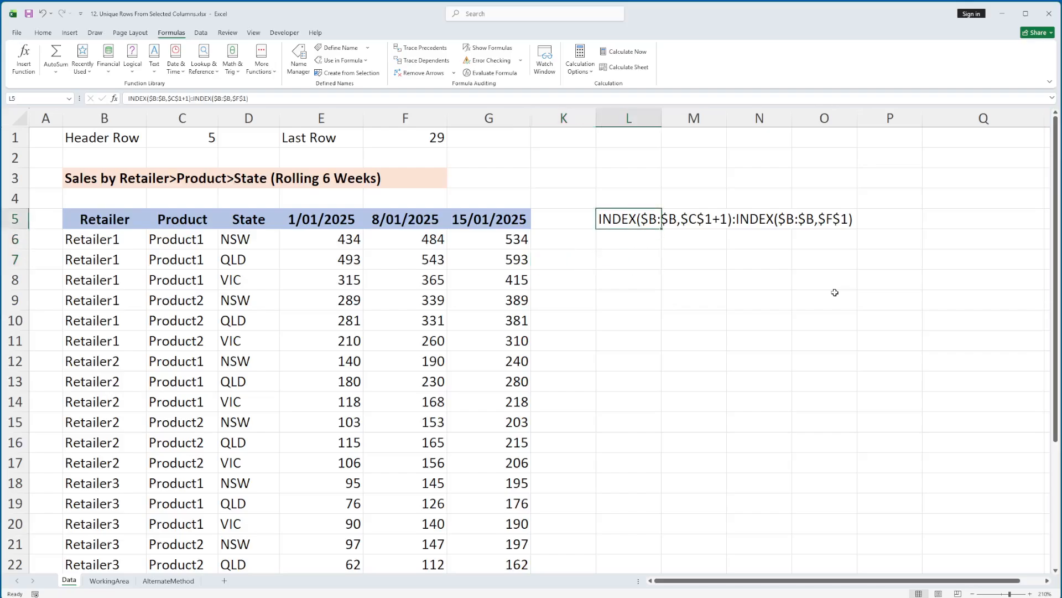
{"action": "key", "text": "F2"}
{"action": "key", "text": "Home"}
{"action": "type", "text": "="}
{"action": "key", "text": "Return"}
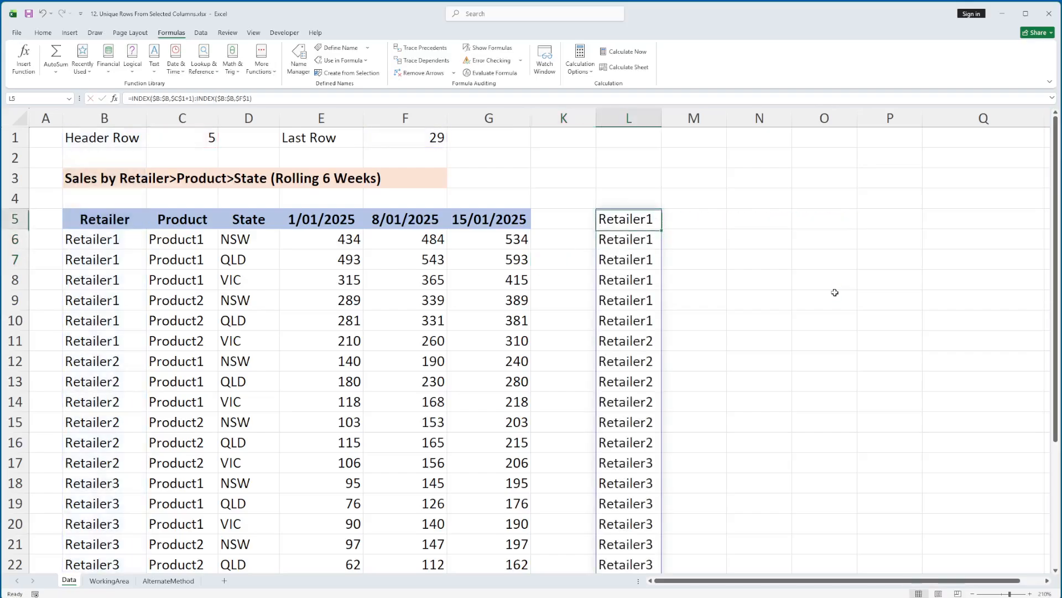
Step: Append Retailer5 in B30 and Retailer6 in B31 below the last row of the data table
{"action": "key", "text": "Up"}
{"action": "key", "text": "Left"}
{"action": "key", "text": "Down"}
{"action": "key", "text": "Left"}
{"action": "key", "text": "Left"}
{"action": "key", "text": "Left"}
{"action": "key", "text": "Left"}
{"action": "key", "text": "Left"}
{"action": "key", "text": "Left"}
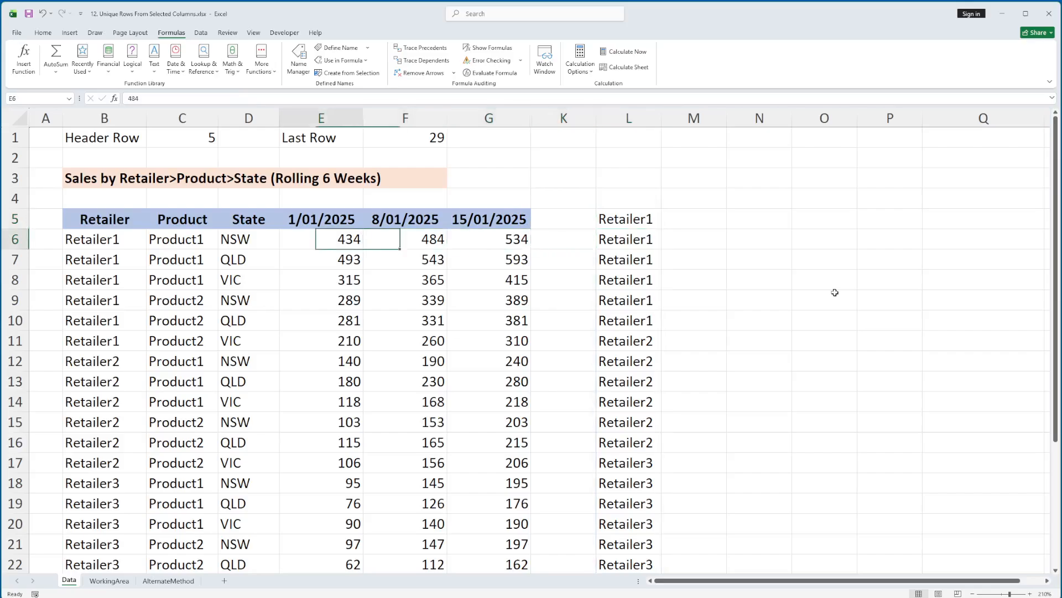
{"action": "key", "text": "ctrl+Down"}
{"action": "key", "text": "Down"}
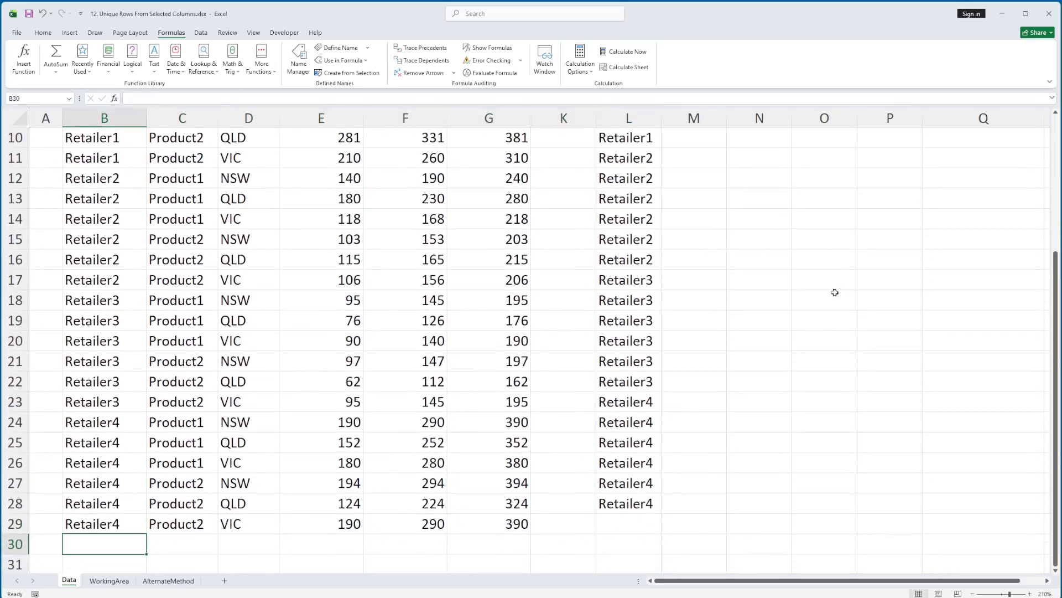
{"action": "type", "text": "Retailer"}
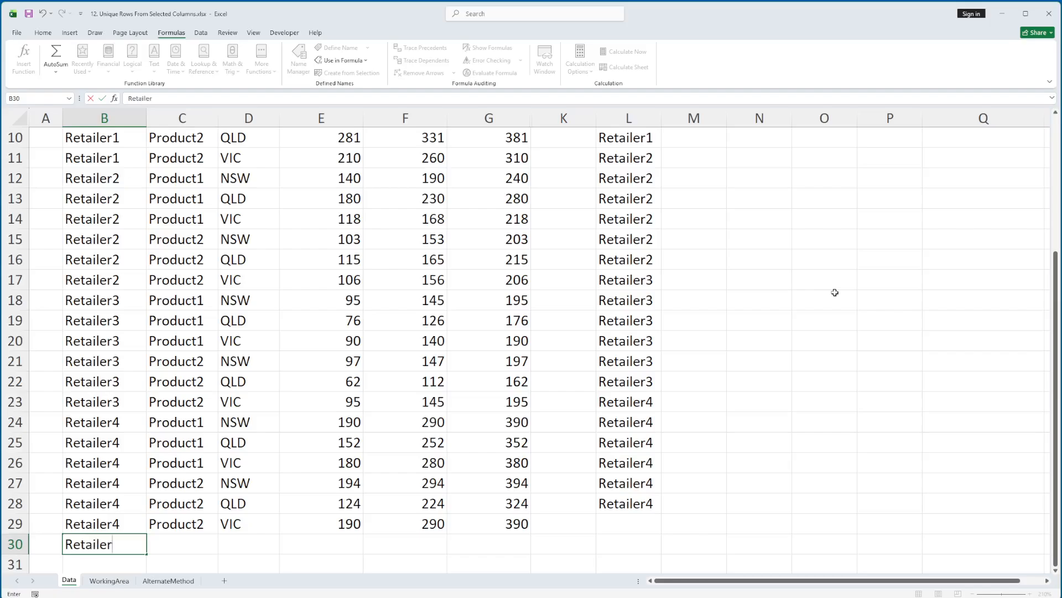
{"action": "type", "text": "5"}
{"action": "key", "text": "Return"}
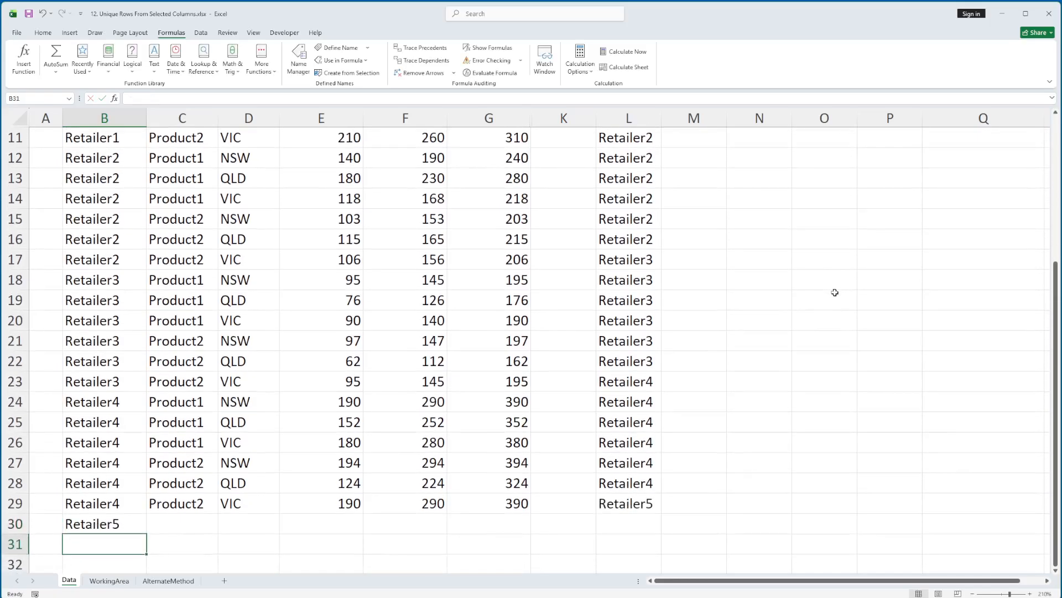
{"action": "type", "text": "Retai"}
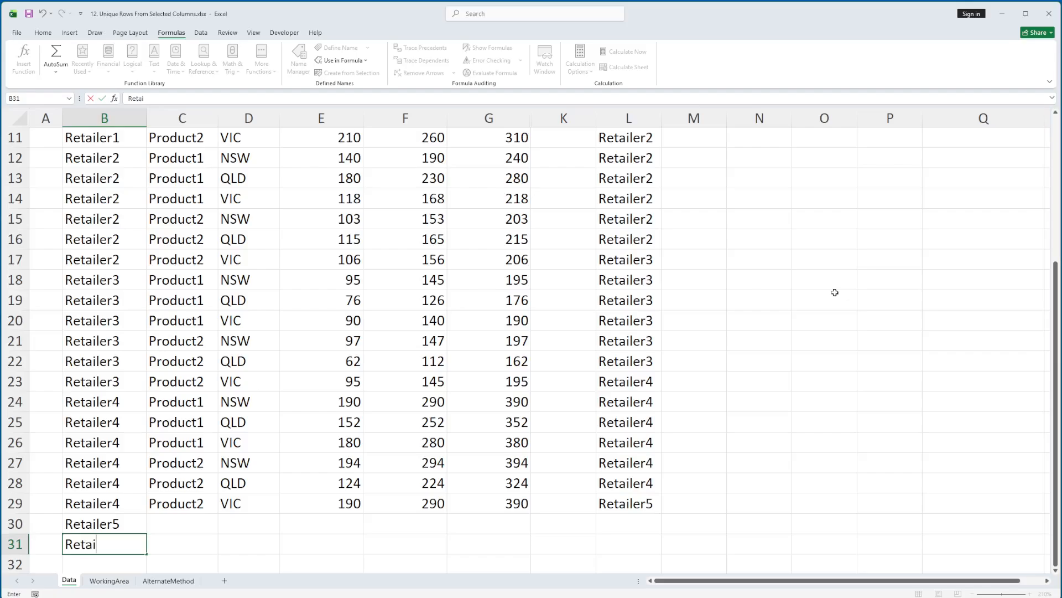
{"action": "type", "text": "ler6"}
{"action": "key", "text": "Up"}
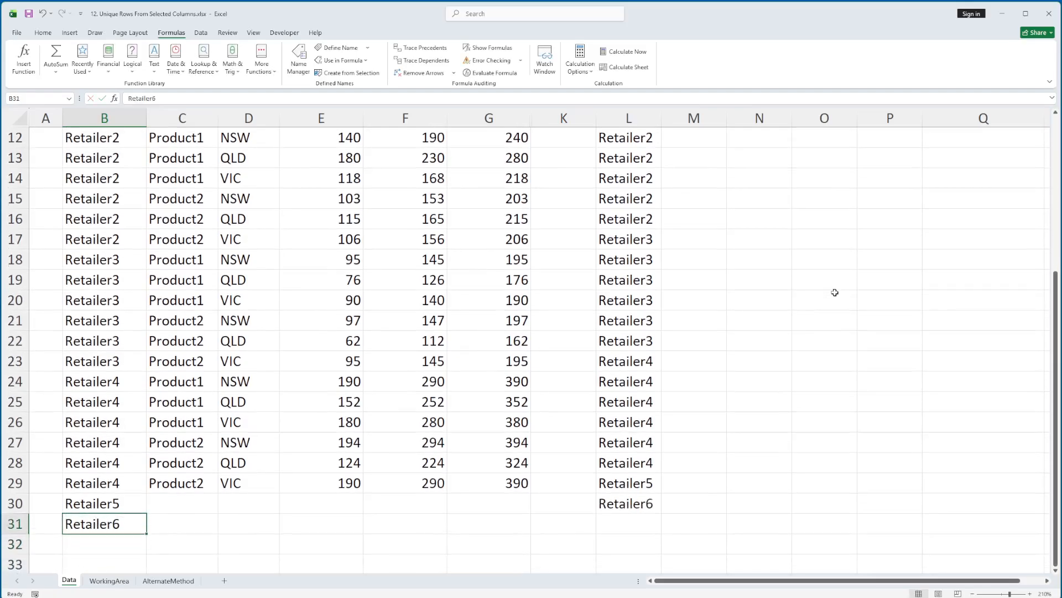
Step: Insert a blank row at row 4 above the table header and check the end of the spilled retailer list
{"action": "key", "text": "ctrl+Up"}
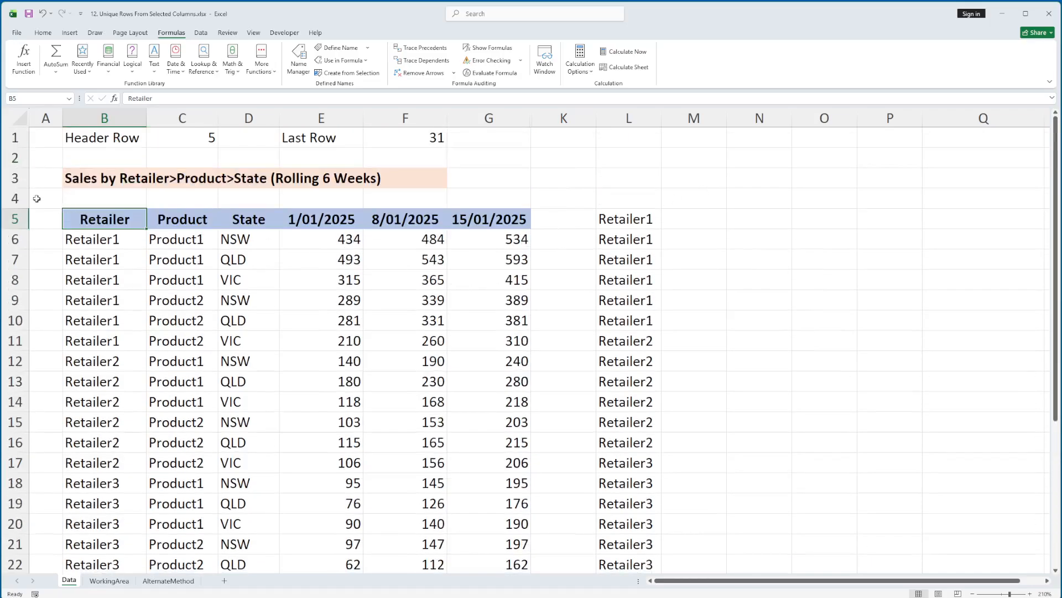
{"action": "right_click", "coordinate": [15, 198]}
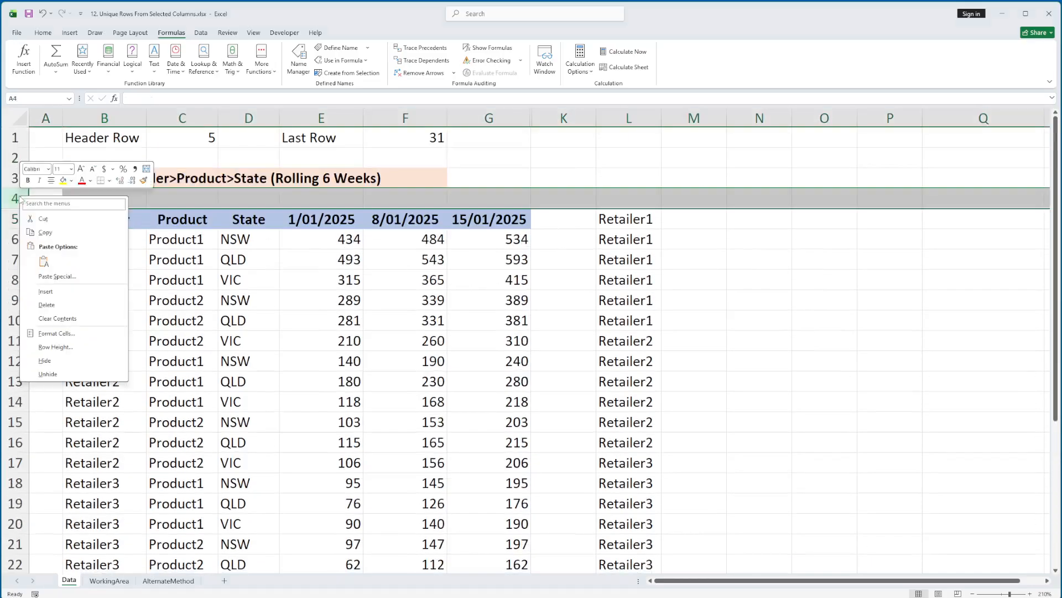
{"action": "left_click", "coordinate": [47, 292]}
{"action": "left_click", "coordinate": [615, 242]}
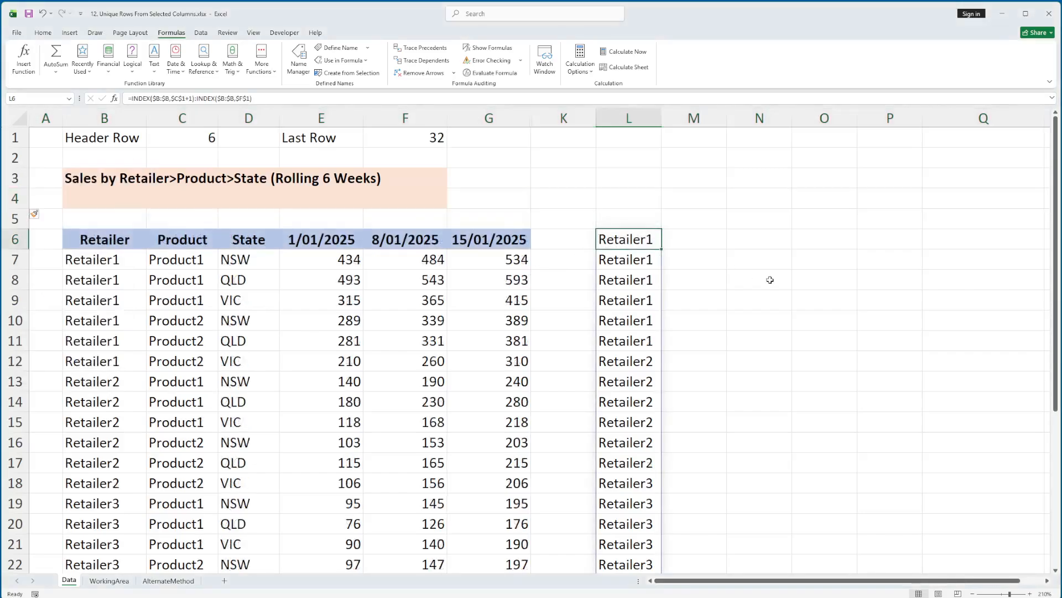
{"action": "key", "text": "ctrl+Down"}
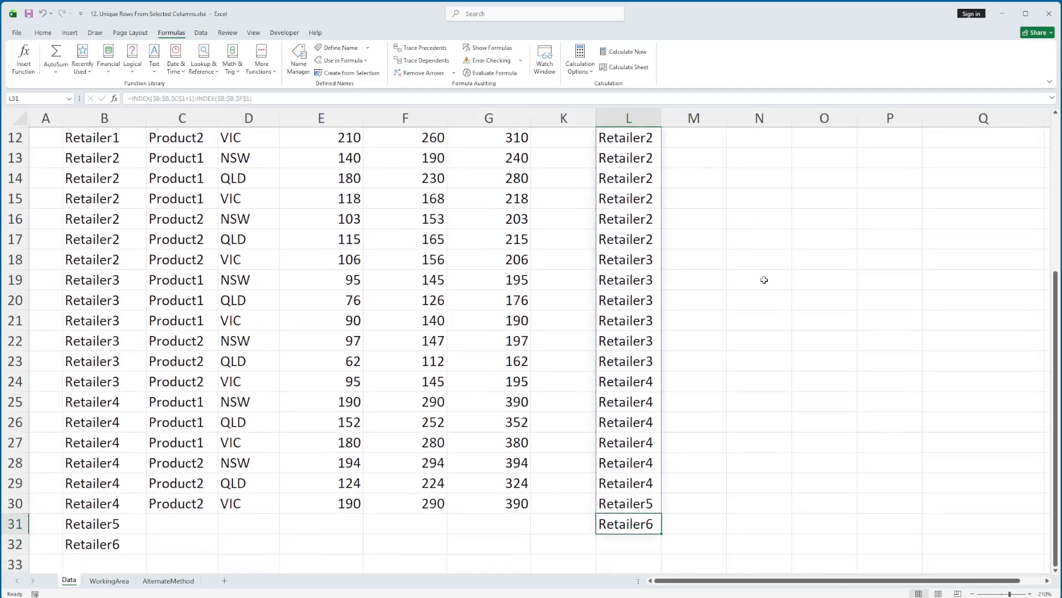
{"action": "key", "text": "Left"}
{"action": "key", "text": "Left"}
{"action": "key", "text": "Left"}
{"action": "key", "text": "Left"}
{"action": "key", "text": "Left"}
{"action": "key", "text": "Left"}
{"action": "key", "text": "Left"}
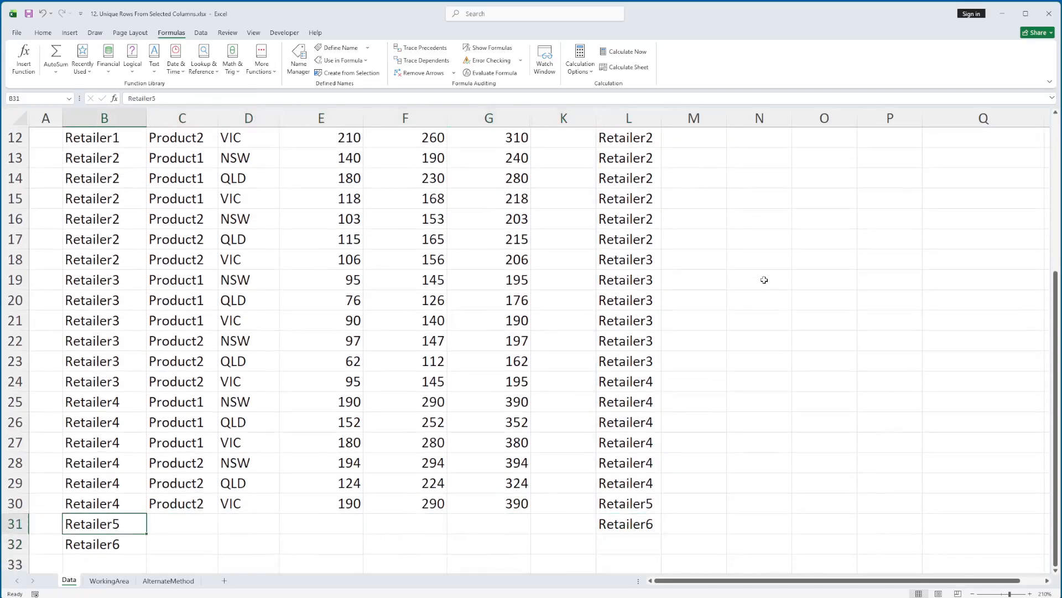
Step: Undo the row insertion and the two added retailer entries
{"action": "key", "text": "ctrl+z"}
{"action": "key", "text": "ctrl+z"}
{"action": "key", "text": "ctrl+z"}
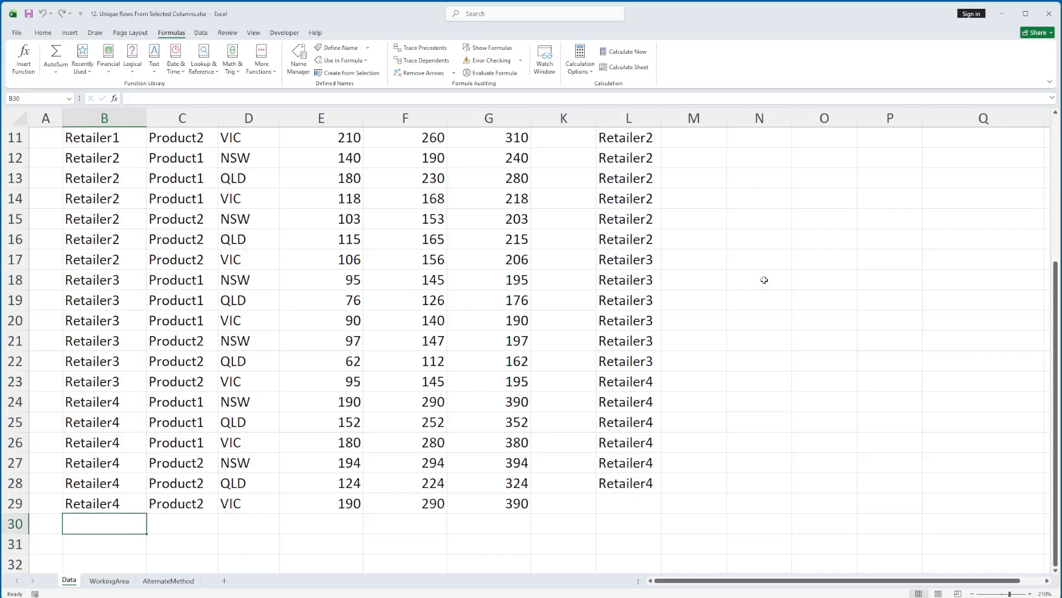
Step: Copy the full INDEX range formula from cell L5
{"action": "key", "text": "Up"}
{"action": "scroll", "coordinate": [812, 255], "scroll_direction": "up", "scroll_amount": 4}
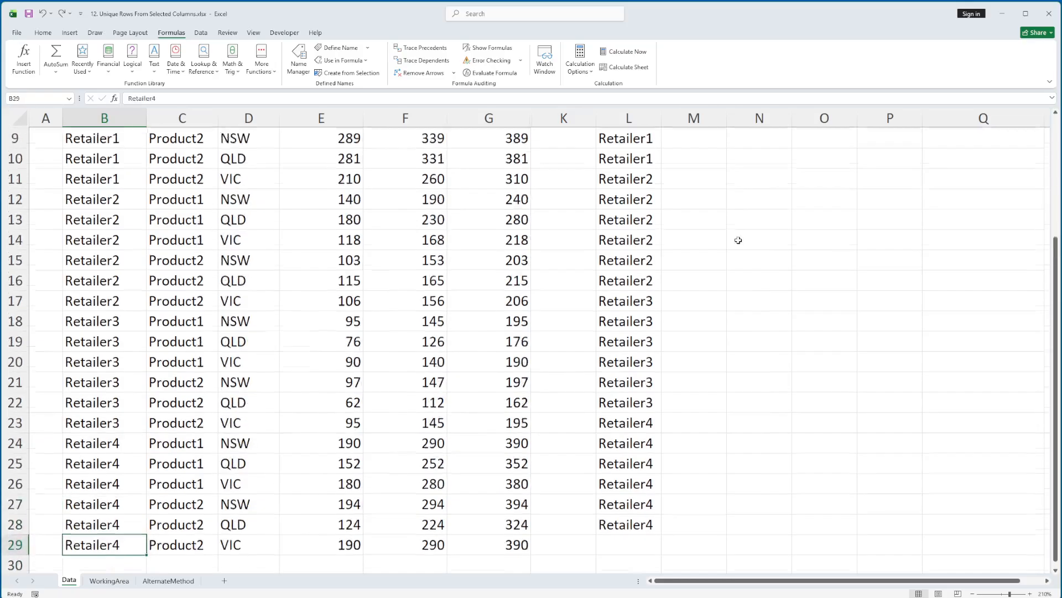
{"action": "left_click", "coordinate": [657, 224]}
{"action": "key", "text": "F2"}
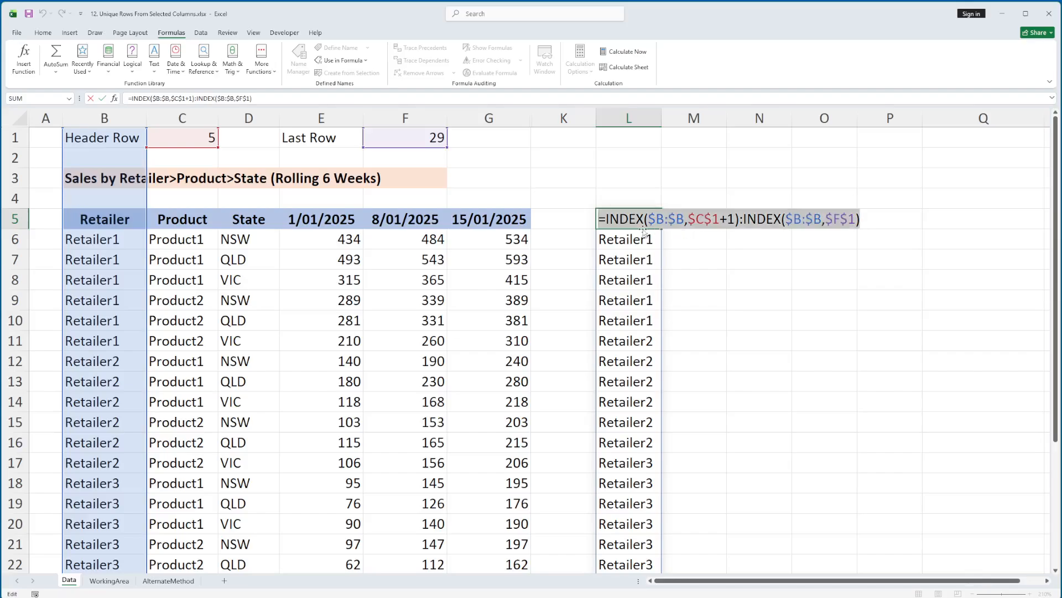
{"action": "key", "text": "Escape"}
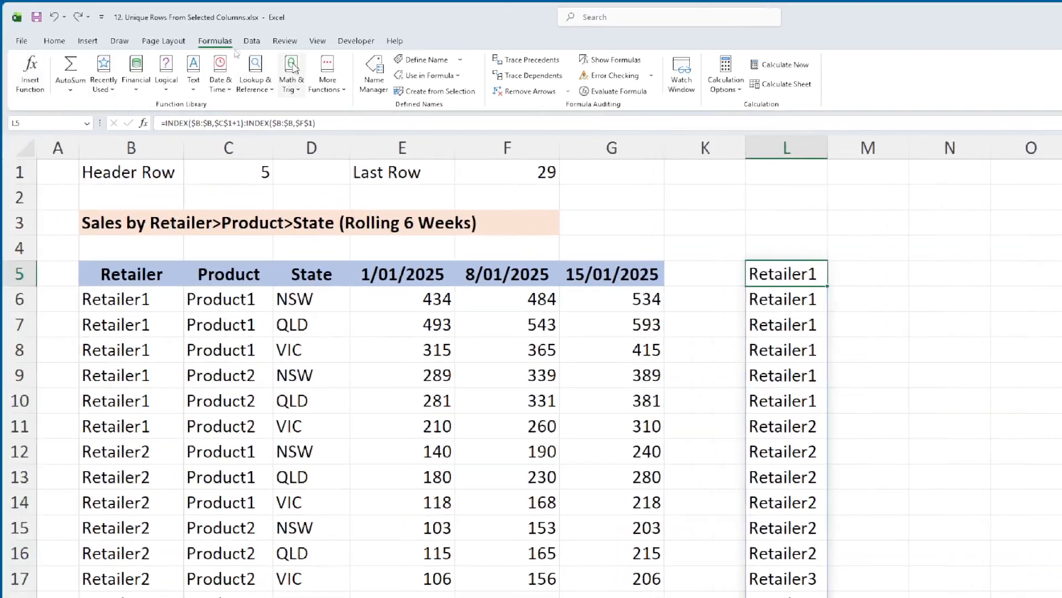
Step: Draft a workbook-scoped name Data_retailer that refers to the copied INDEX range formula, and discard it
{"action": "left_click", "coordinate": [374, 73]}
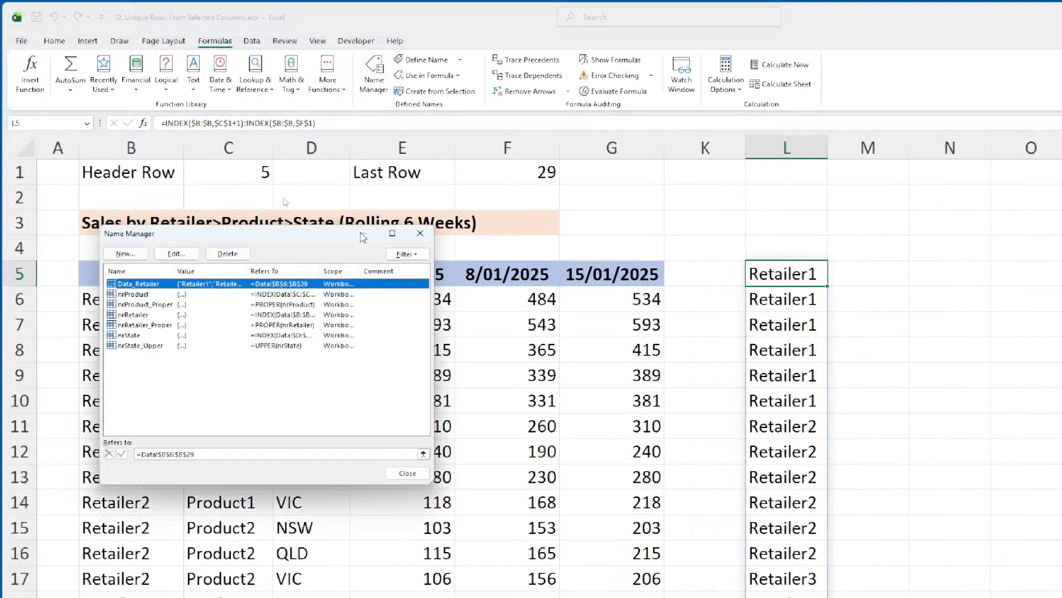
{"action": "left_click", "coordinate": [125, 253]}
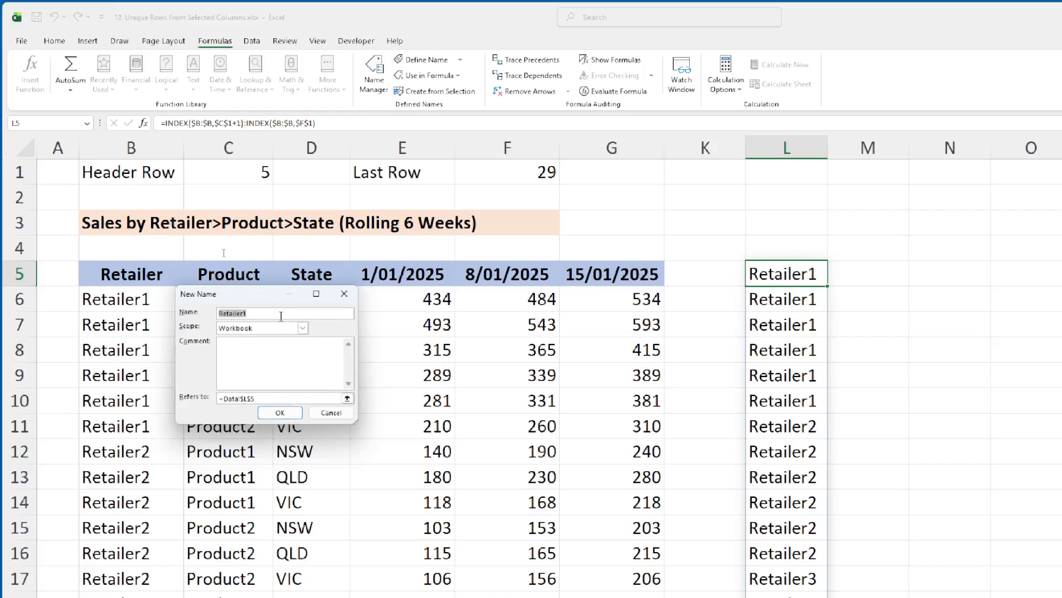
{"action": "left_click", "coordinate": [279, 314]}
{"action": "double_click", "coordinate": [278, 313]}
{"action": "type", "text": "Data_r"}
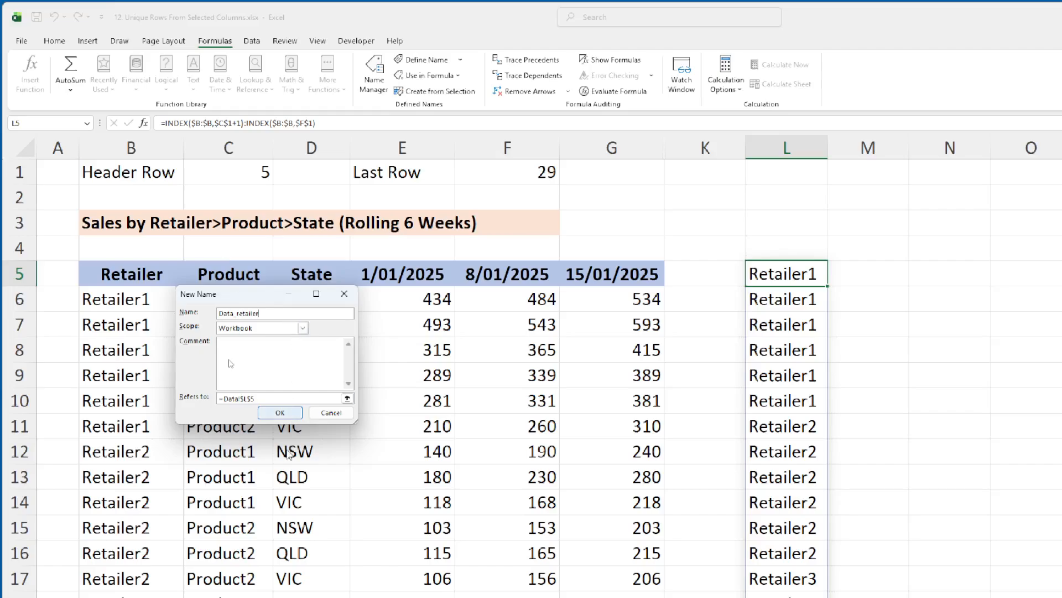
{"action": "left_click", "coordinate": [275, 398]}
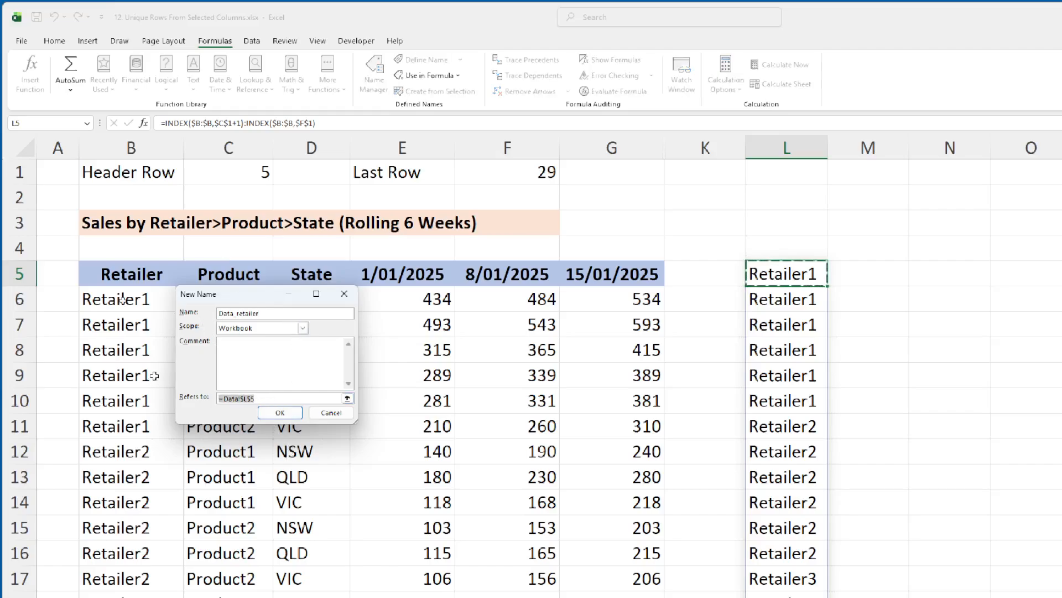
{"action": "key", "text": "ctrl+v"}
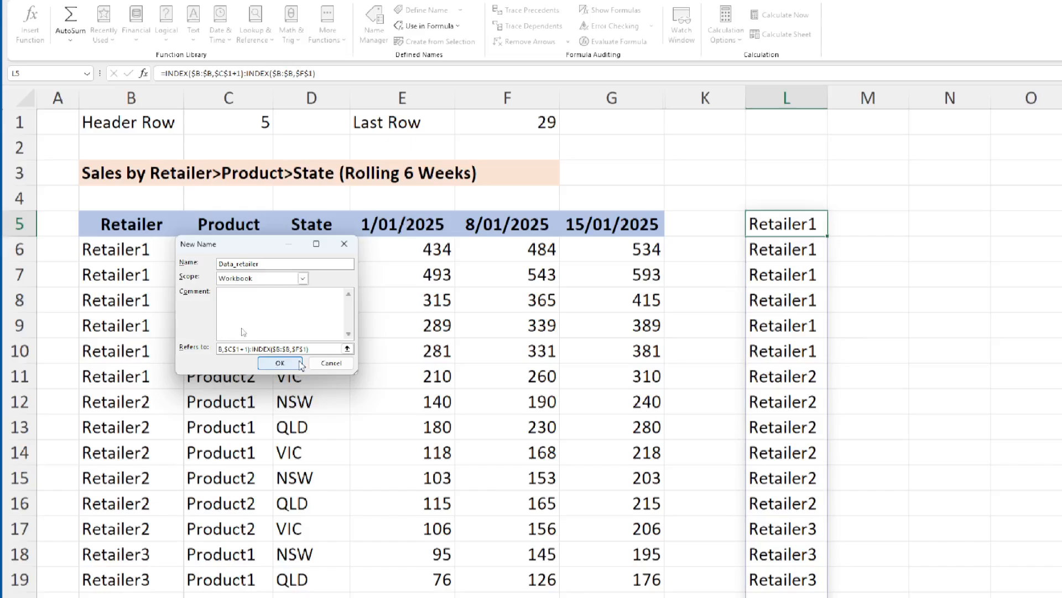
{"action": "left_click", "coordinate": [331, 363]}
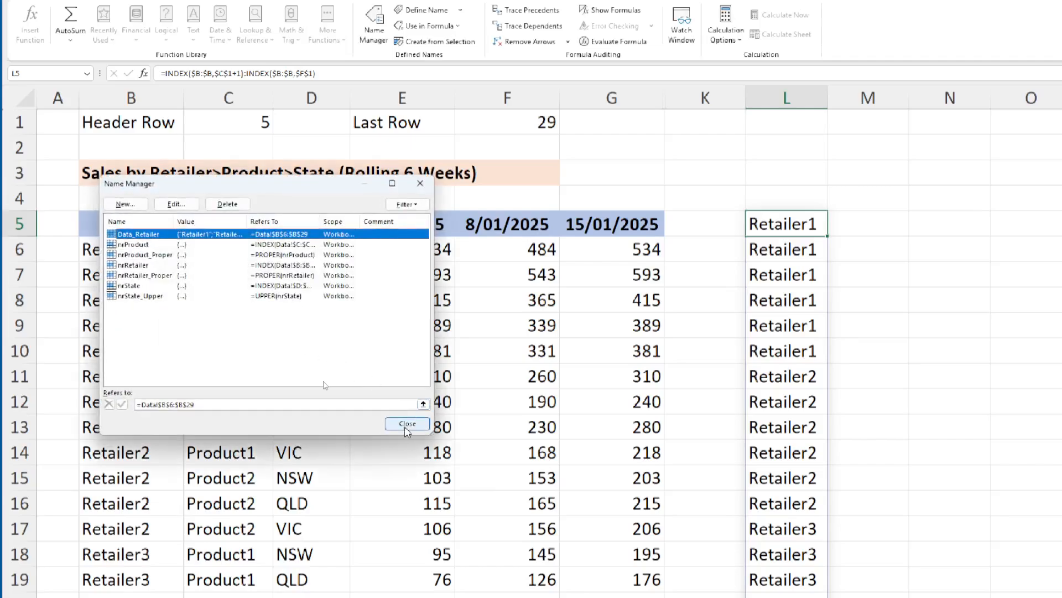
{"action": "left_click", "coordinate": [407, 425]}
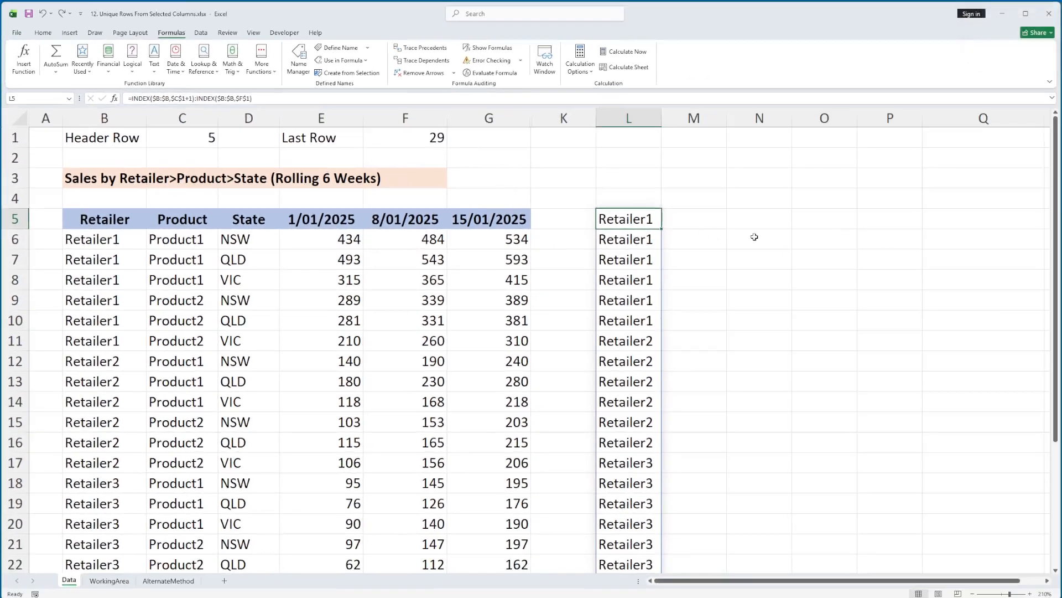
Step: Clear the formula in L5 and evaluate =nrRetailer as a test formula in L6
{"action": "key", "text": "Delete"}
{"action": "key", "text": "Down"}
{"action": "type", "text": "="}
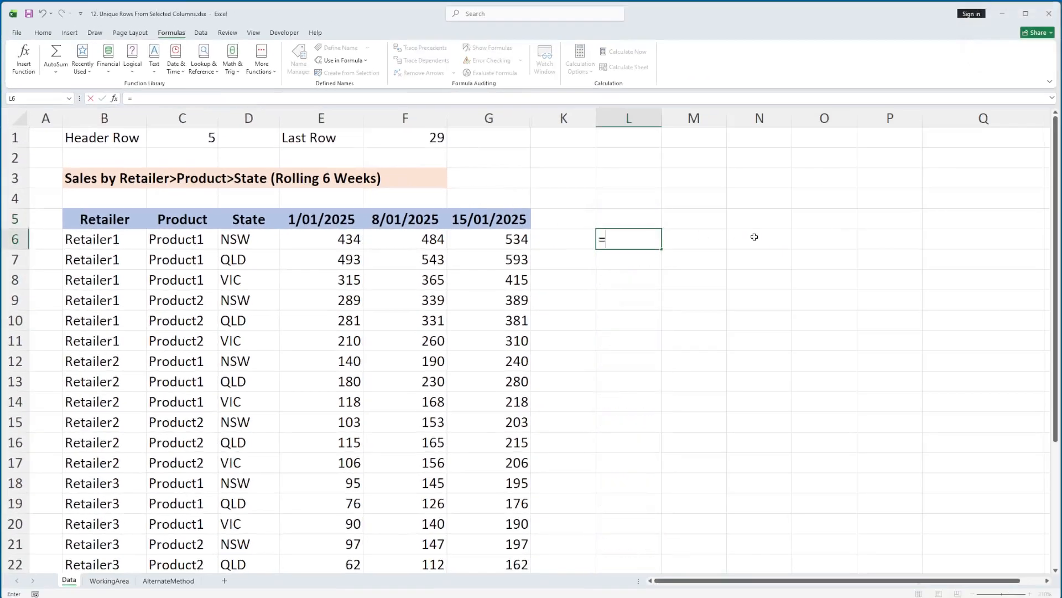
{"action": "type", "text": "nr"}
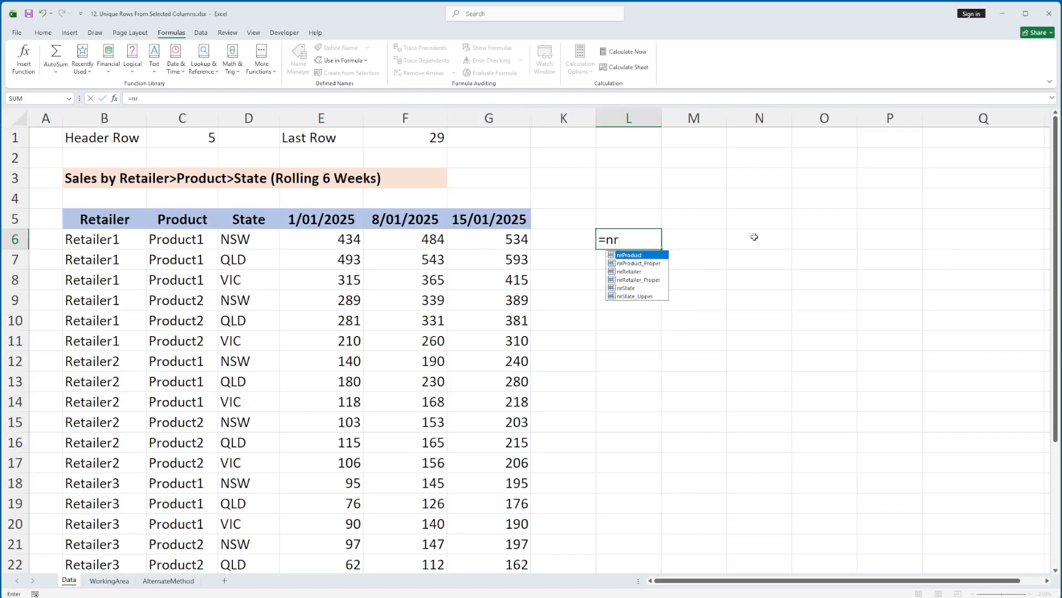
{"action": "type", "text": "P"}
{"action": "key", "text": "BackSpace"}
{"action": "type", "text": "rR"}
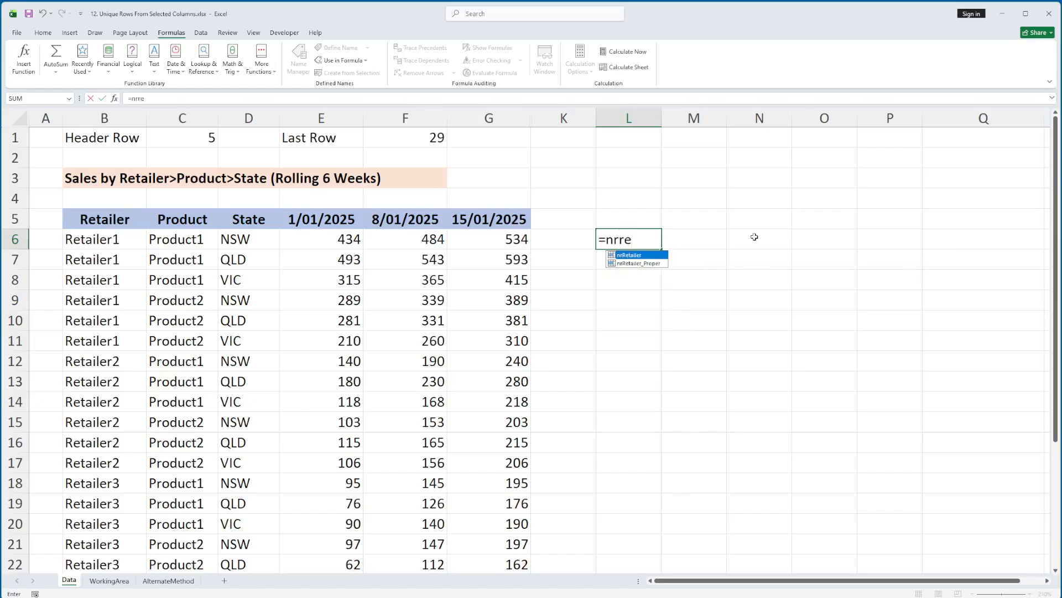
{"action": "type", "text": "e"}
{"action": "key", "text": "Tab"}
{"action": "key", "text": "ctrl+Return"}
{"action": "scroll", "coordinate": [754, 237], "scroll_direction": "down", "scroll_amount": 3}
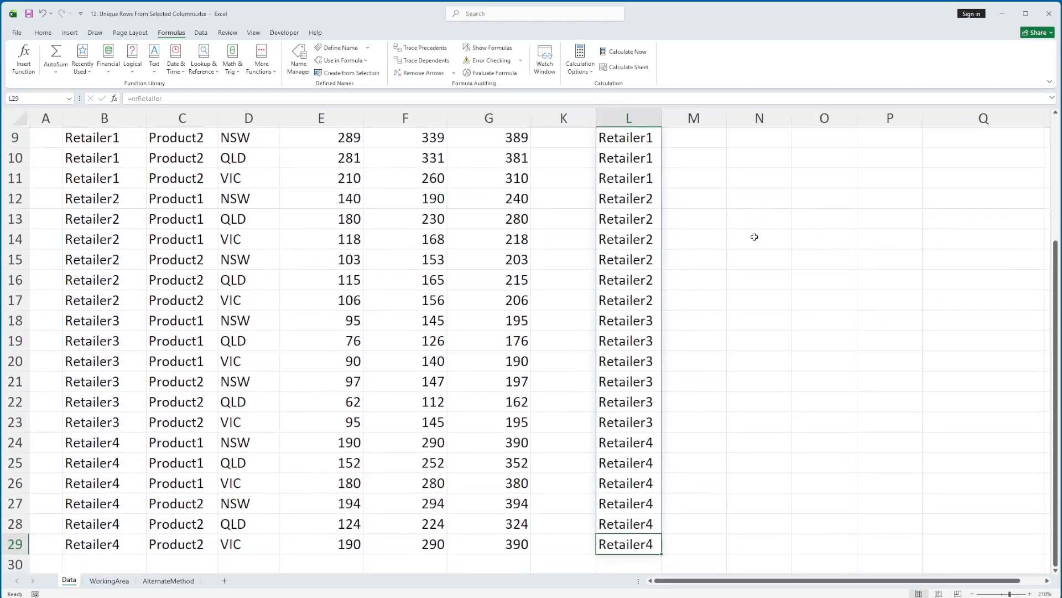
Step: Clear the named-range test formula from L6
{"action": "scroll", "coordinate": [755, 237], "scroll_direction": "up", "scroll_amount": 2}
{"action": "key", "text": "Delete"}
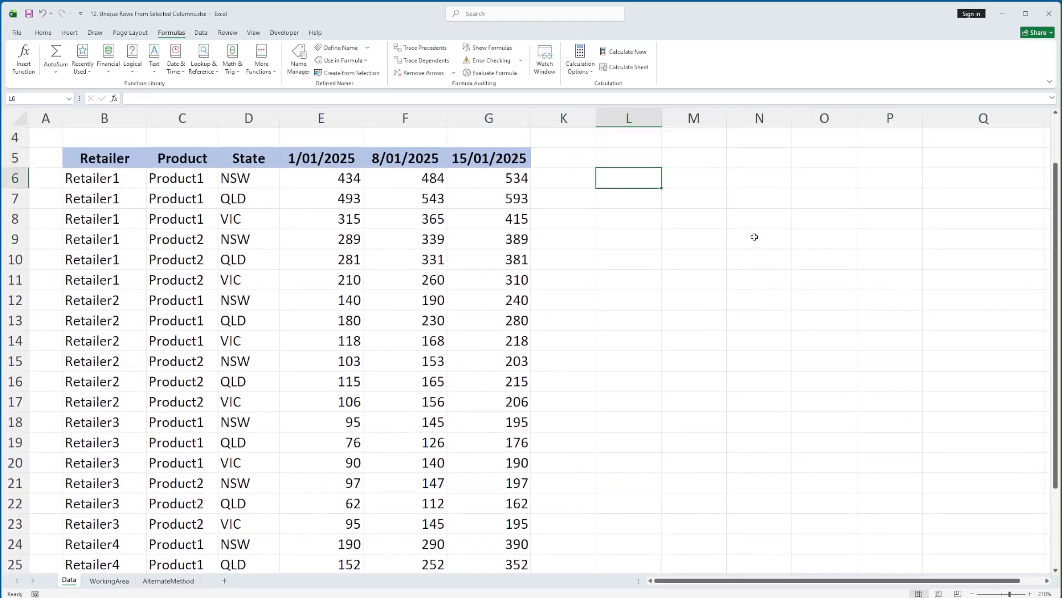
{"action": "scroll", "coordinate": [756, 229], "scroll_direction": "up", "scroll_amount": 1}
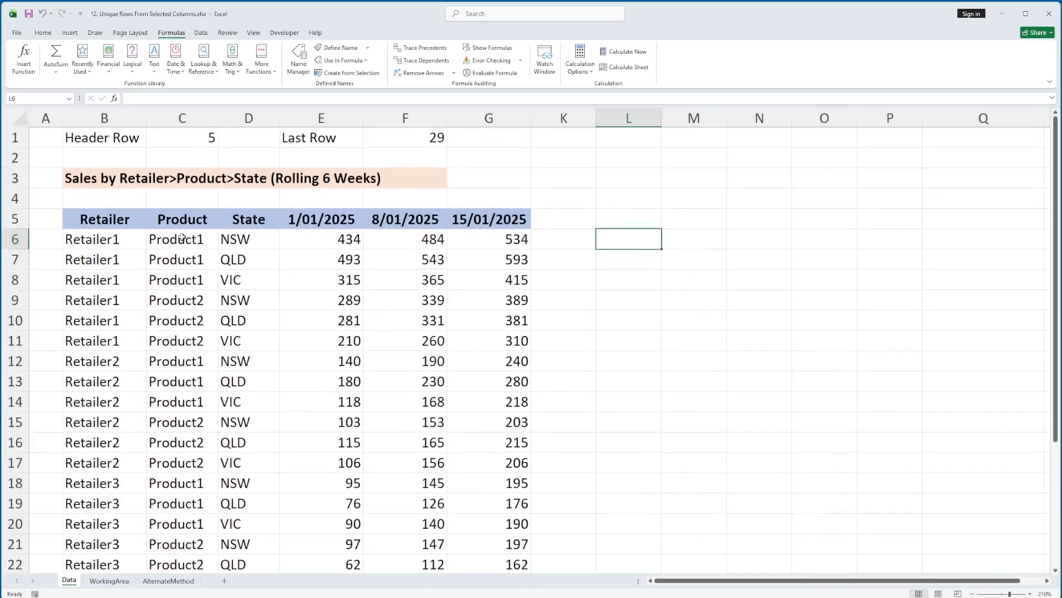
Step: Review the first Product and State entries in the data table
{"action": "left_click", "coordinate": [183, 239]}
{"action": "left_click", "coordinate": [225, 239]}
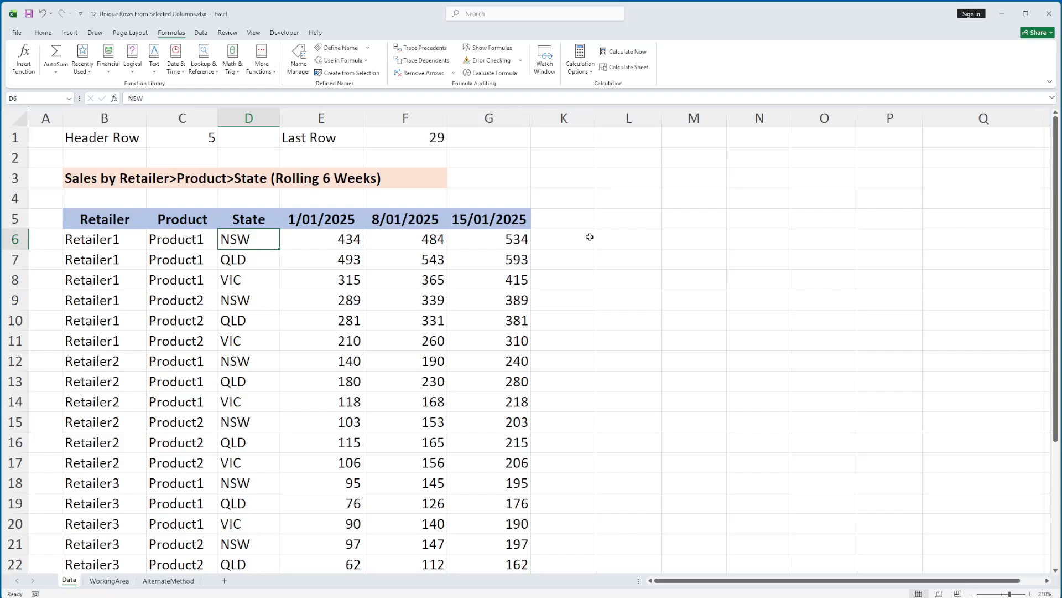
{"action": "left_click", "coordinate": [619, 231]}
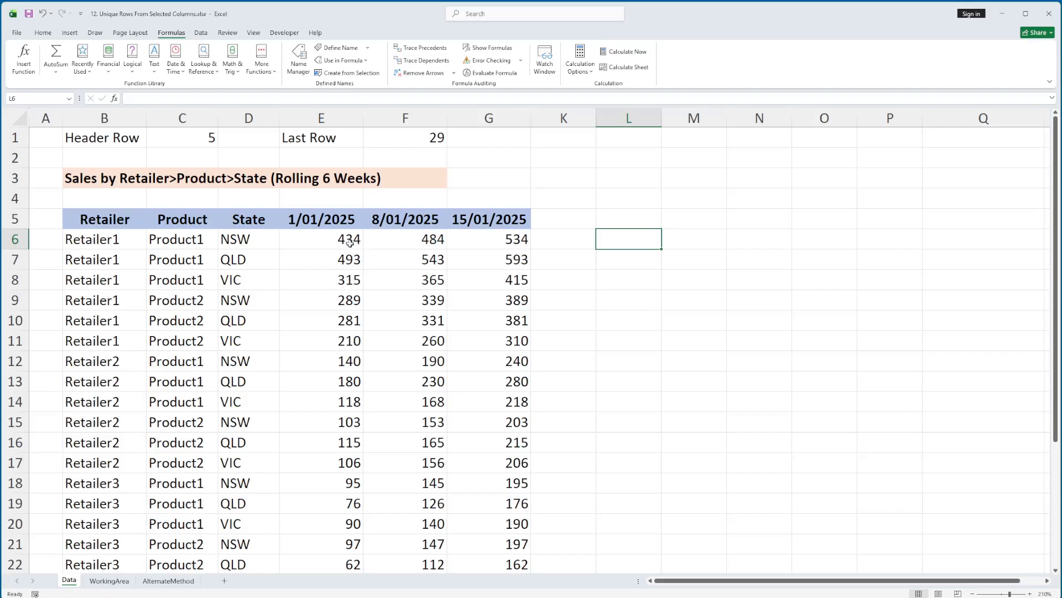
Step: Open the WorkingArea sheet and highlight the Retailer+Product columns B:E and the Retailer+State columns G:J
{"action": "left_click", "coordinate": [112, 581]}
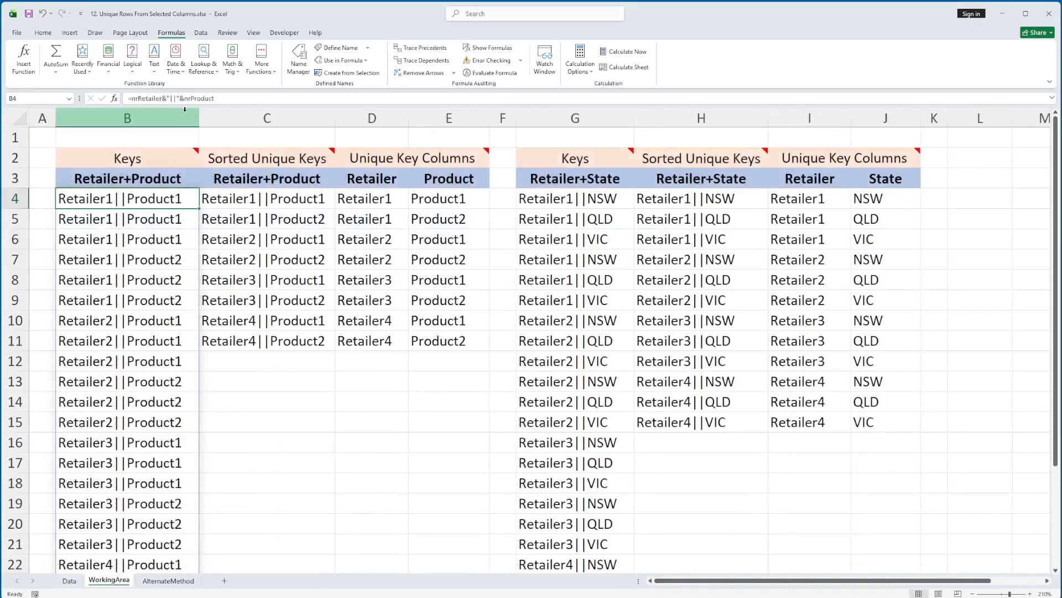
{"action": "left_click_drag", "start_coordinate": [181, 115], "coordinate": [409, 118]}
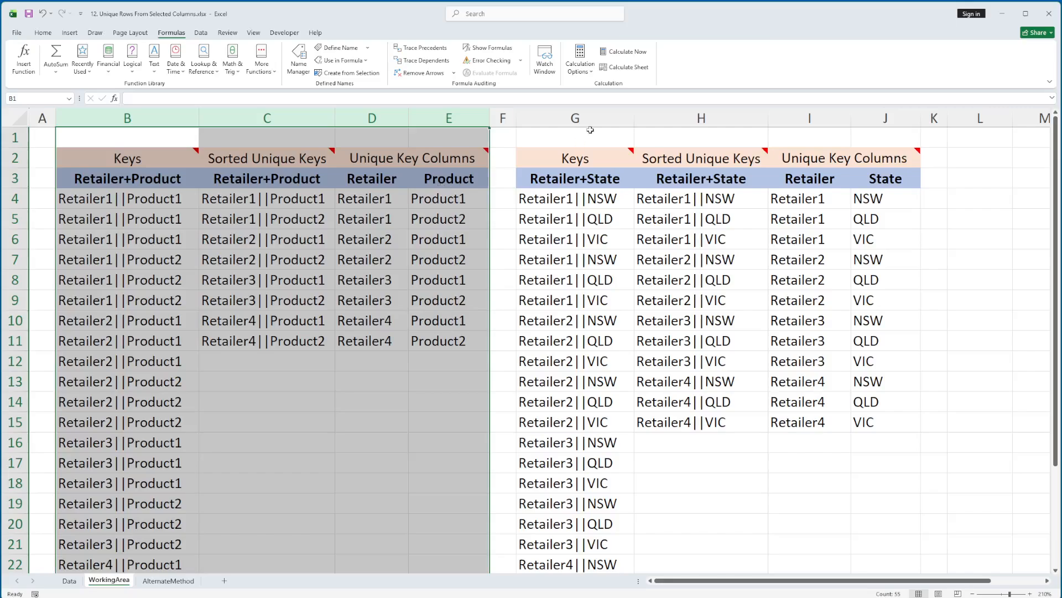
{"action": "left_click_drag", "start_coordinate": [591, 120], "coordinate": [880, 120]}
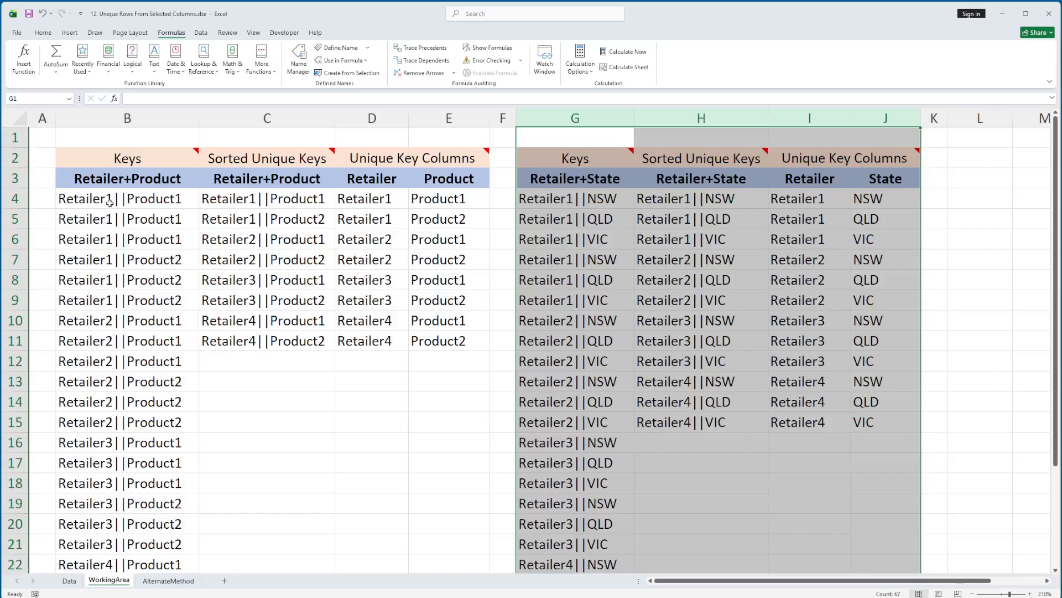
Step: Highlight the Retailer+Product keys in column B and examine the key formula in B4
{"action": "left_click", "coordinate": [106, 178]}
{"action": "left_click", "coordinate": [113, 116]}
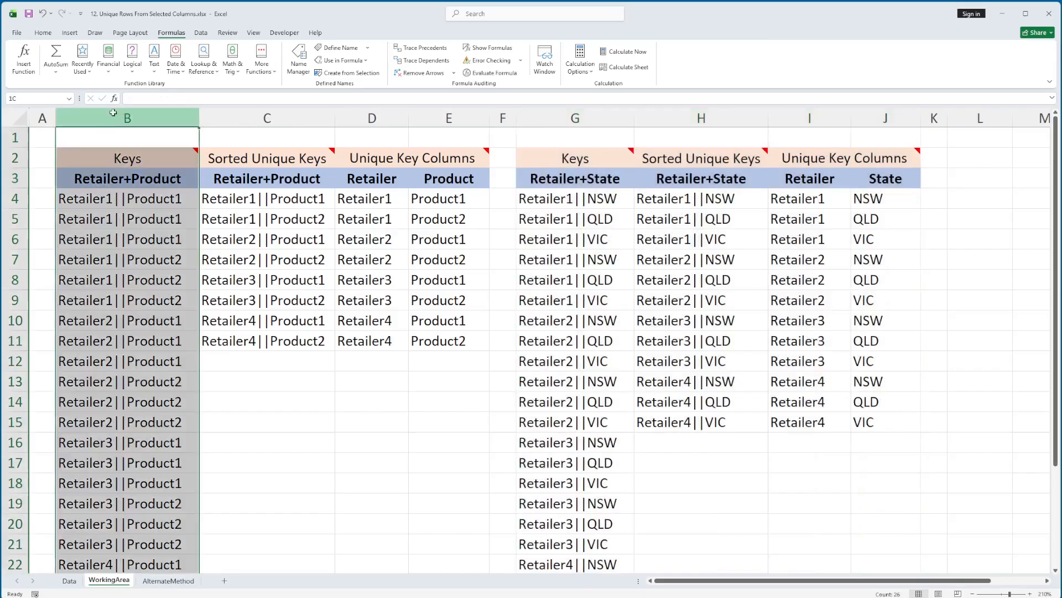
{"action": "left_click", "coordinate": [90, 201]}
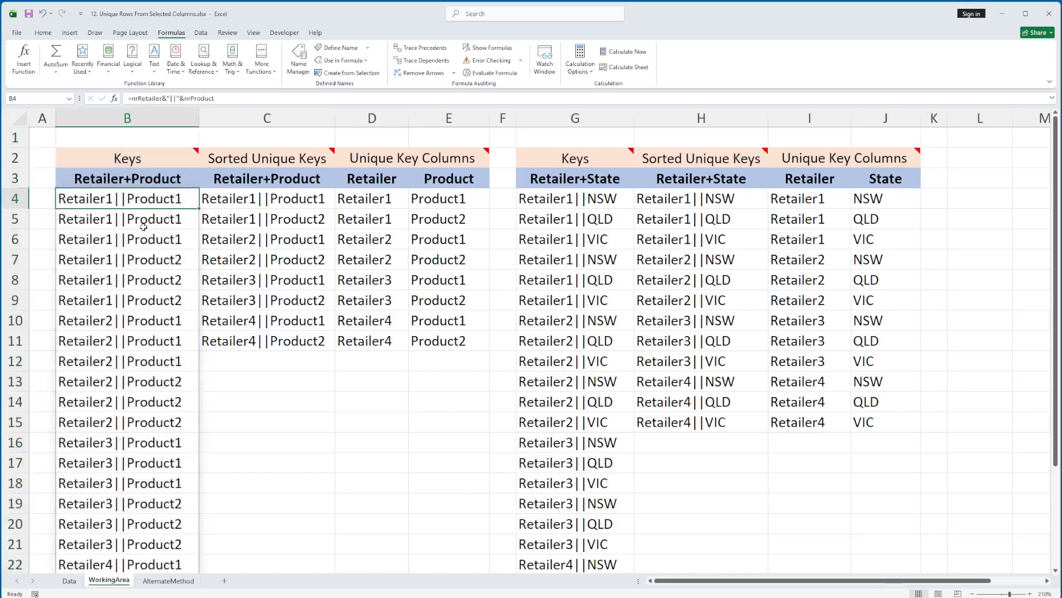
Step: On the Data sheet, widen column A, enter =B6&C6 in A6 and fill it down to A21
{"action": "left_click", "coordinate": [69, 581]}
{"action": "left_click", "coordinate": [58, 243]}
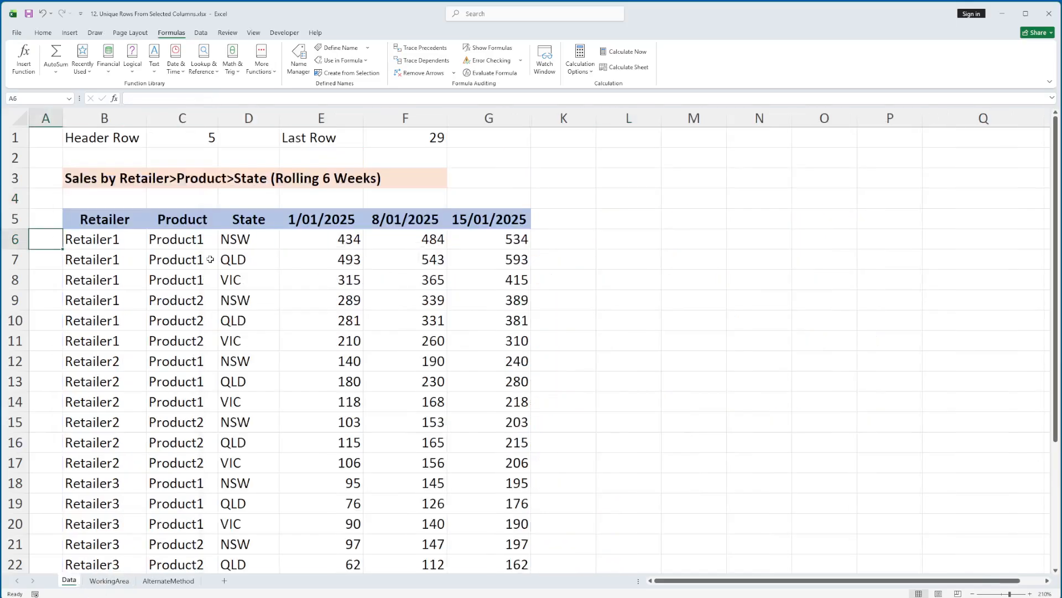
{"action": "left_click_drag", "start_coordinate": [63, 118], "coordinate": [162, 118]}
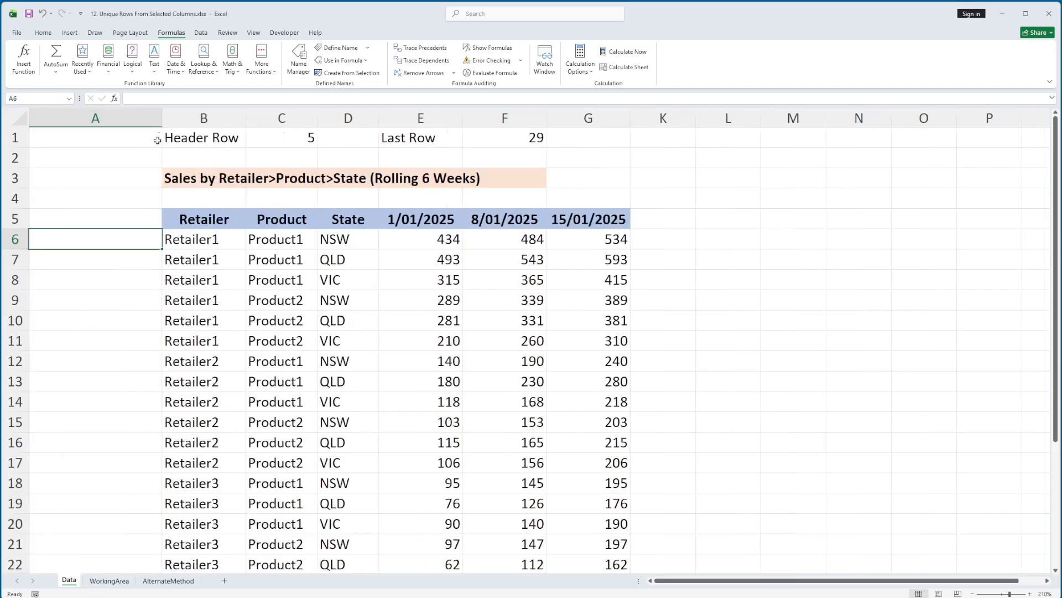
{"action": "type", "text": "="}
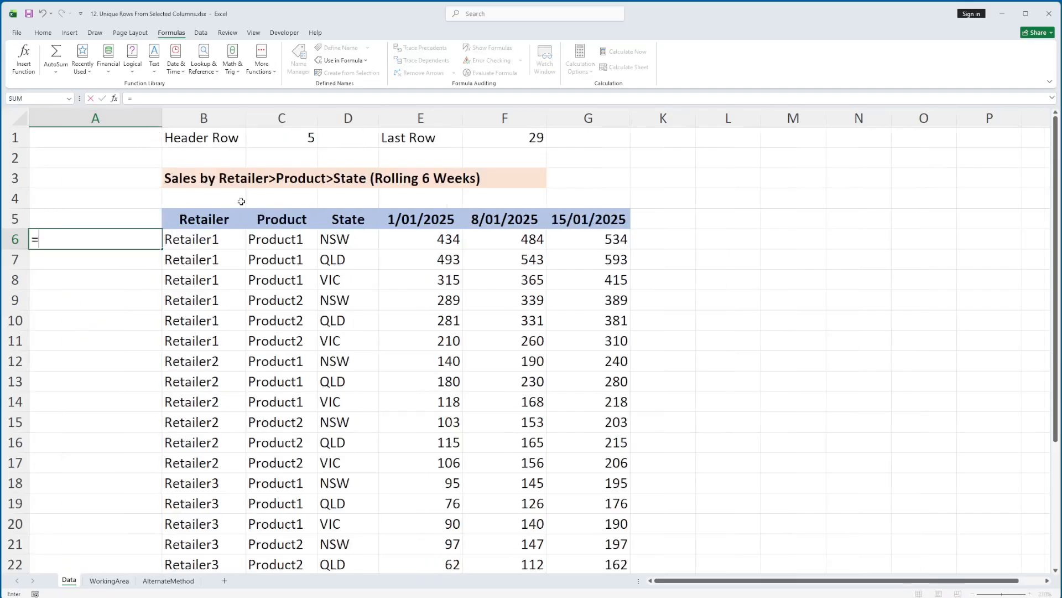
{"action": "left_click", "coordinate": [233, 242]}
{"action": "type", "text": "&"}
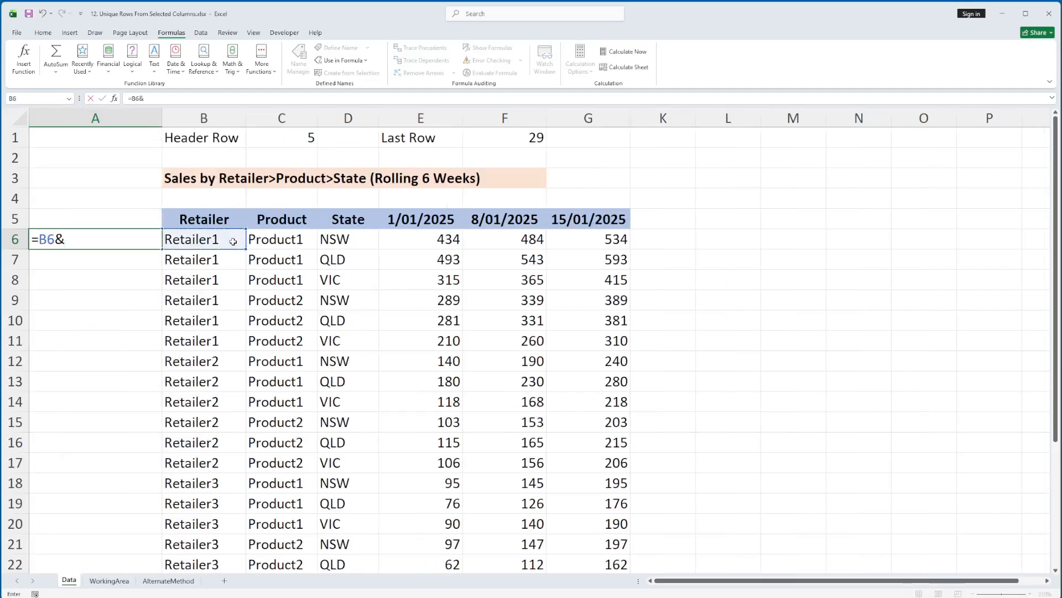
{"action": "left_click", "coordinate": [295, 242]}
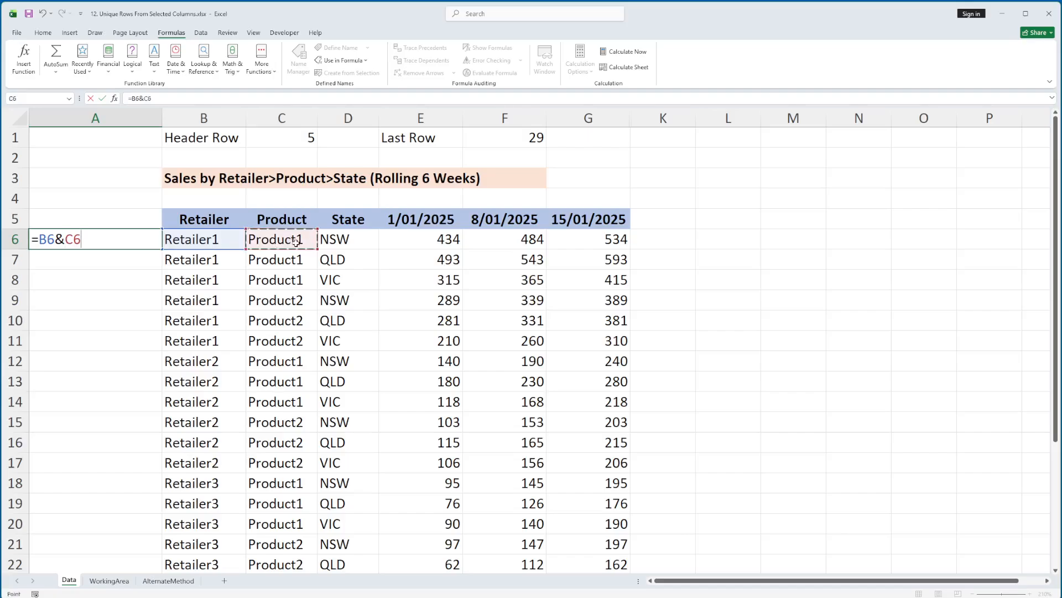
{"action": "key", "text": "Return"}
{"action": "left_click", "coordinate": [135, 239]}
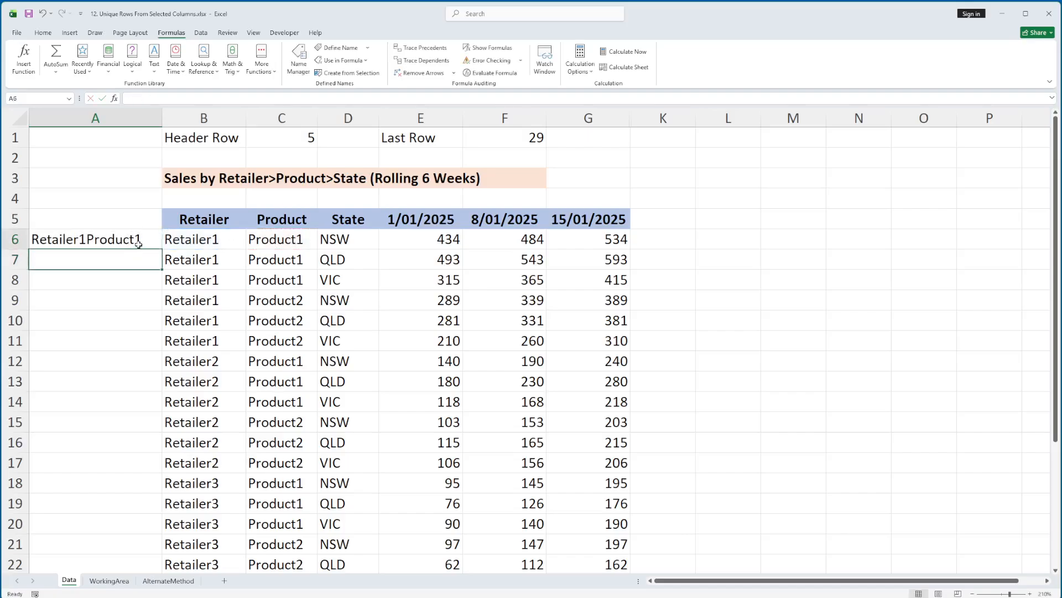
{"action": "left_click_drag", "start_coordinate": [163, 251], "coordinate": [164, 535]}
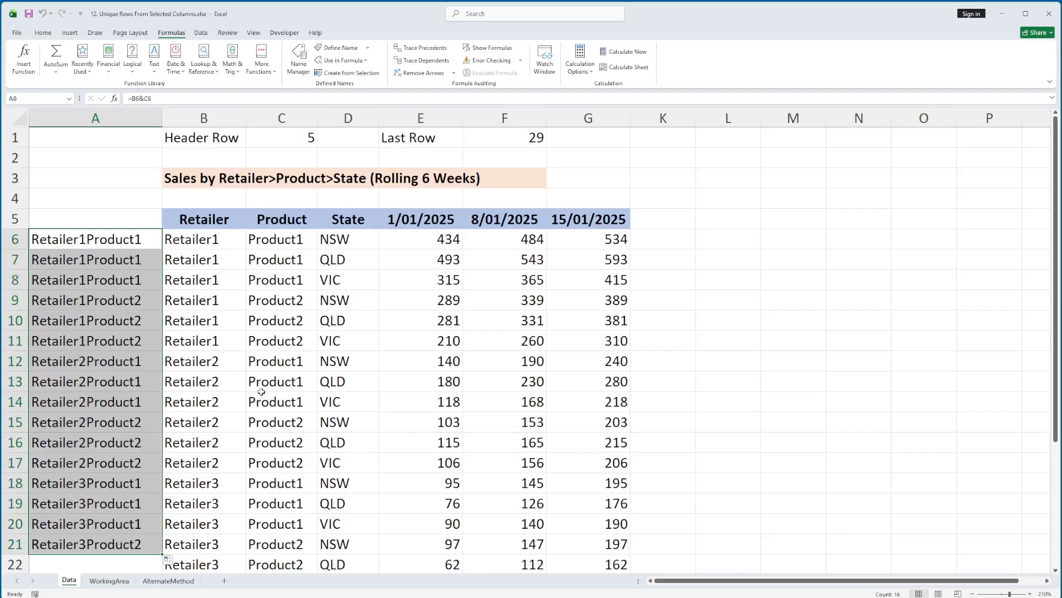
Step: Clear the concatenated keys from A6:A21 and narrow column A on the Data sheet
{"action": "key", "text": "Delete"}
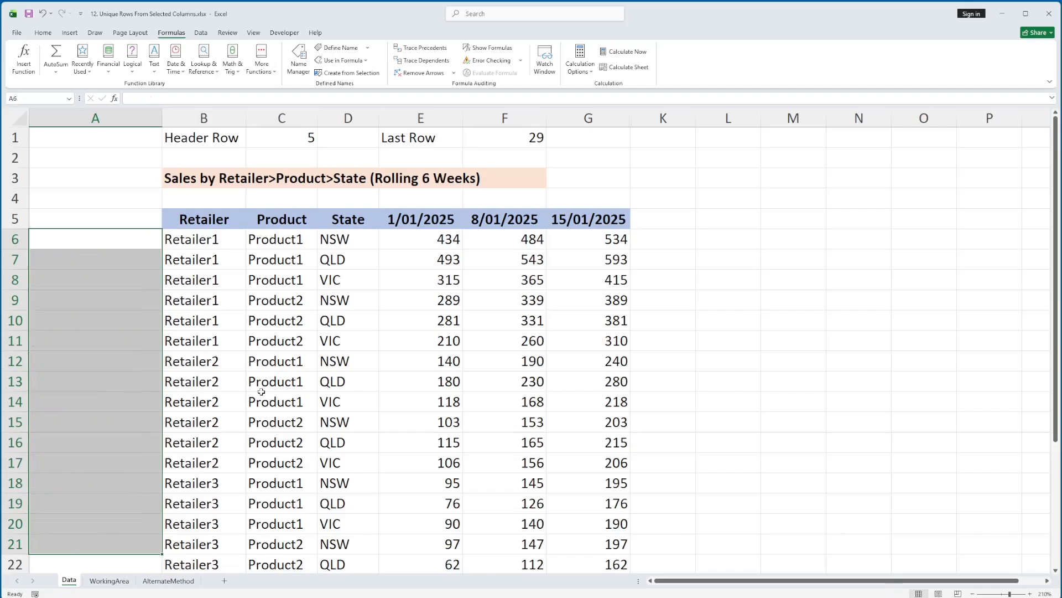
{"action": "left_click", "coordinate": [196, 243]}
{"action": "left_click_drag", "start_coordinate": [162, 121], "coordinate": [91, 120]}
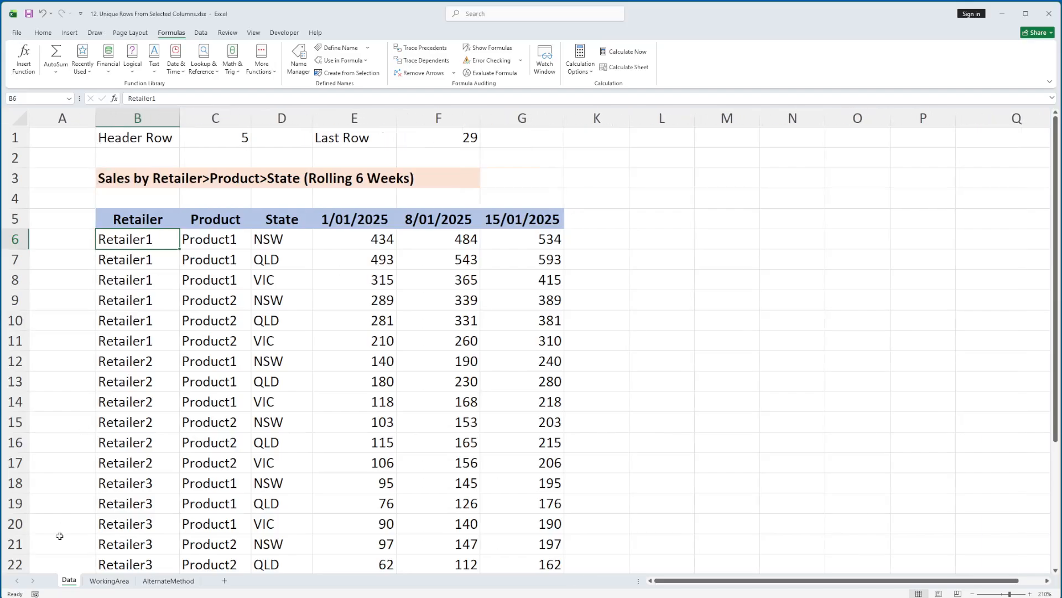
Step: On the WorkingArea sheet, examine the B4 key formula part by part, covering the "||" delimiter, the ampersand and nrProduct
{"action": "left_click", "coordinate": [109, 580]}
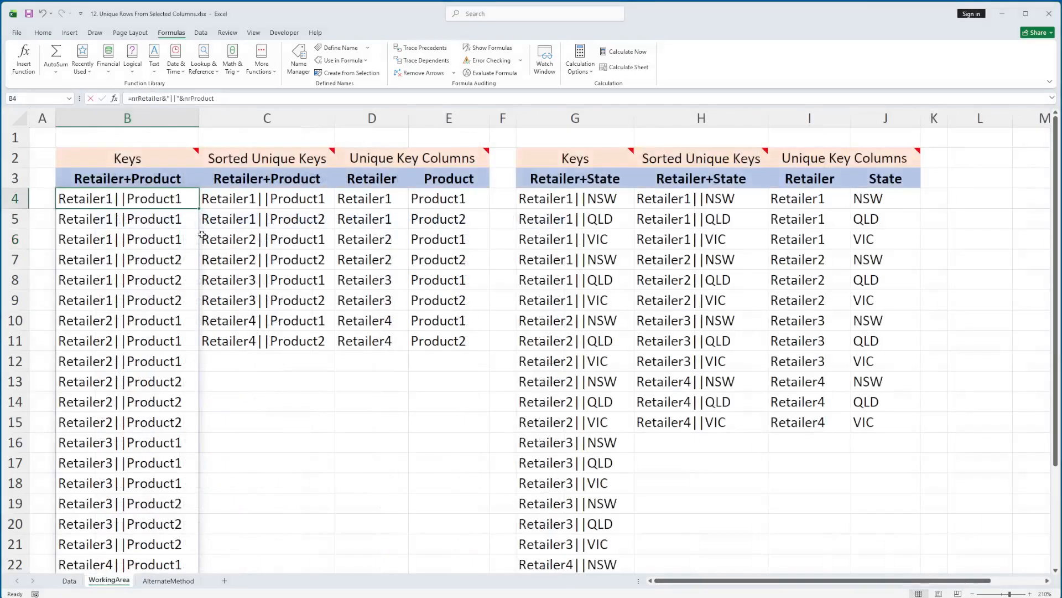
{"action": "key", "text": "F2"}
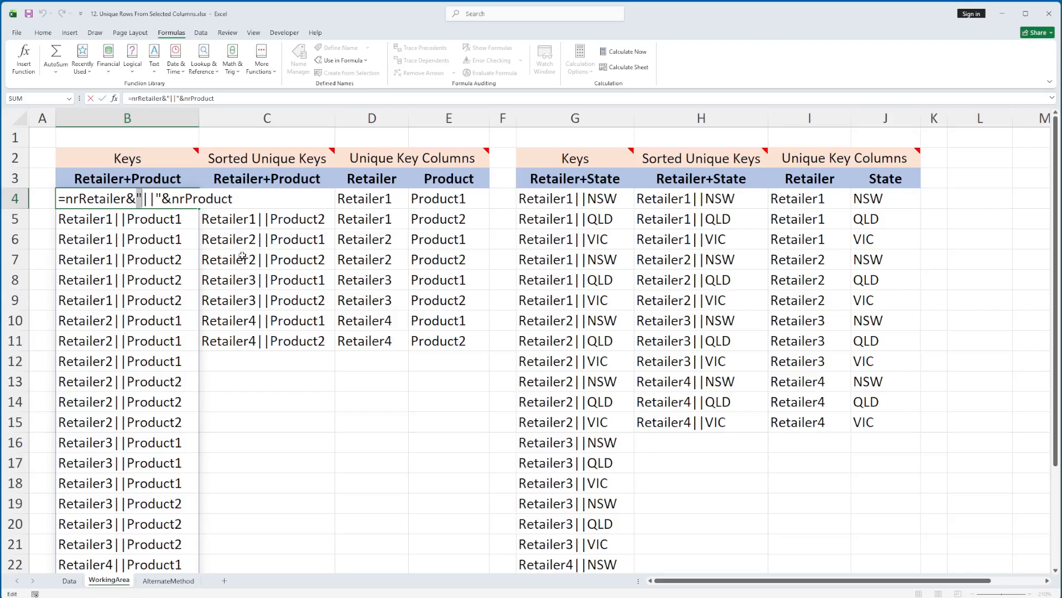
{"action": "key", "text": "shift+Right"}
{"action": "key", "text": "shift+Right"}
{"action": "key", "text": "Right"}
{"action": "key", "text": "shift+Right"}
{"action": "key", "text": "Right"}
{"action": "key", "text": "shift+Right"}
{"action": "key", "text": "Right"}
{"action": "key", "text": "shift+Right"}
{"action": "key", "text": "shift+End"}
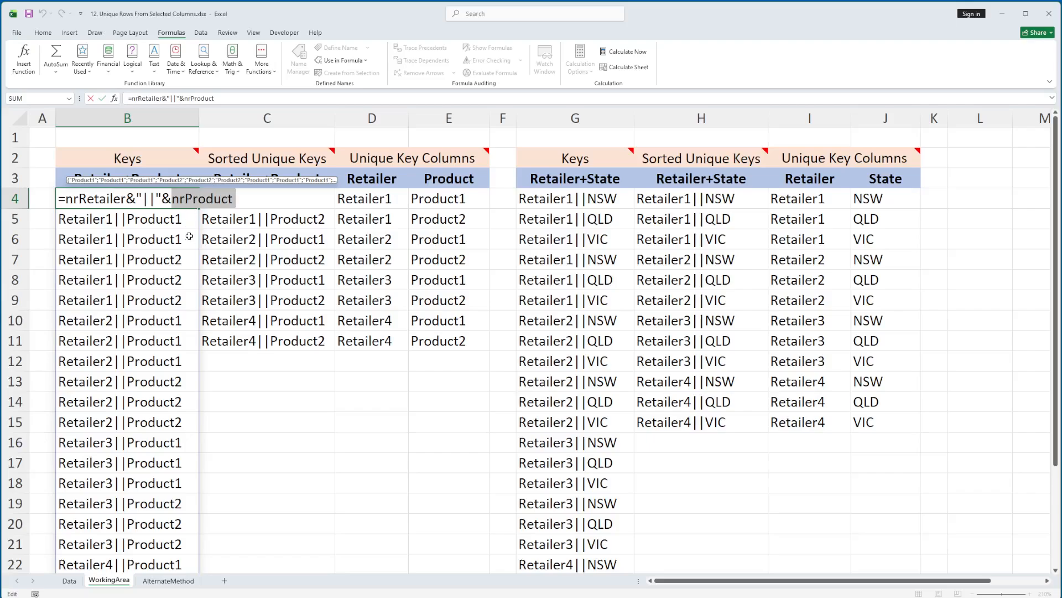
{"action": "key", "text": "Escape"}
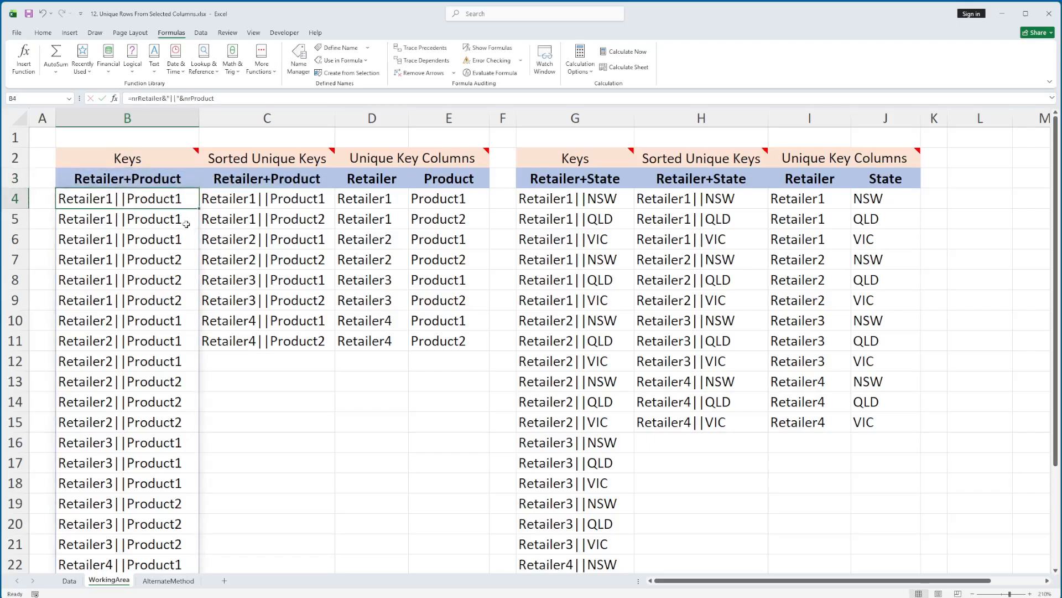
Step: Review the spilled Retailer+Product keys from B4 down to the end of column B
{"action": "left_click", "coordinate": [186, 223]}
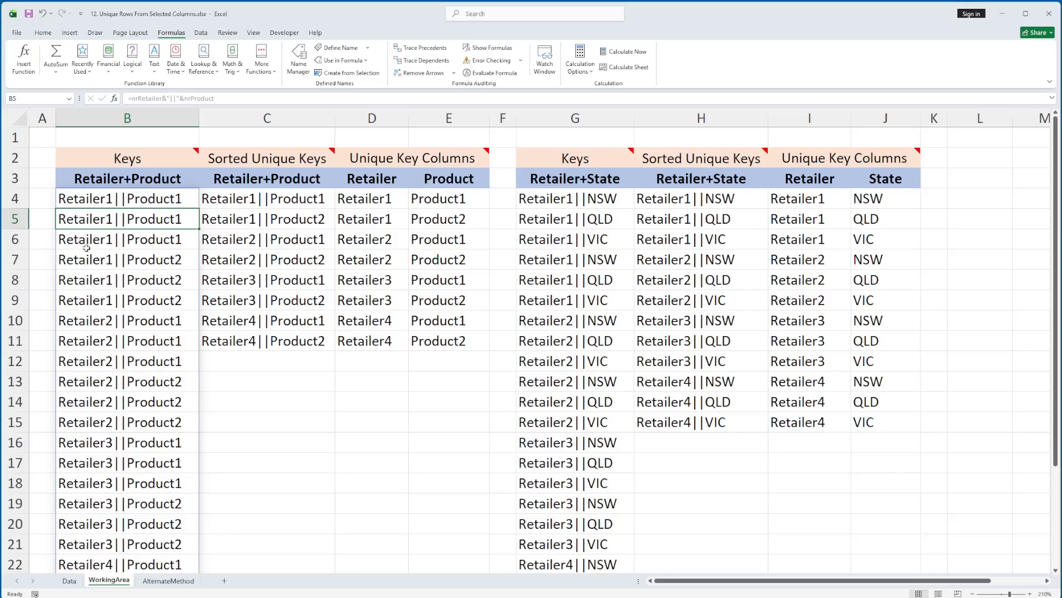
{"action": "scroll", "coordinate": [166, 369], "scroll_direction": "down", "scroll_amount": 1}
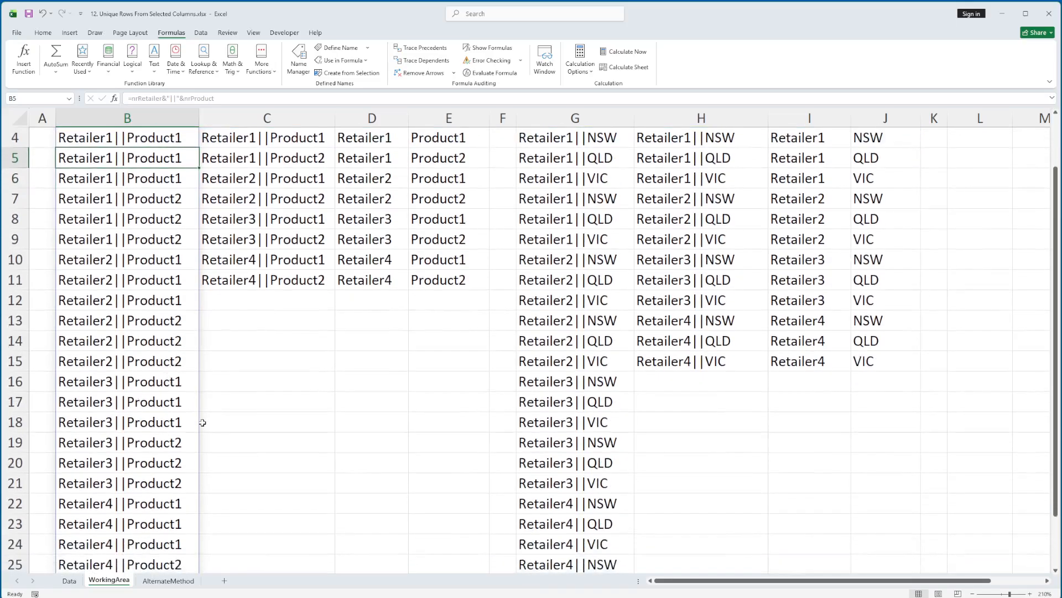
{"action": "scroll", "coordinate": [195, 503], "scroll_direction": "down", "scroll_amount": 1}
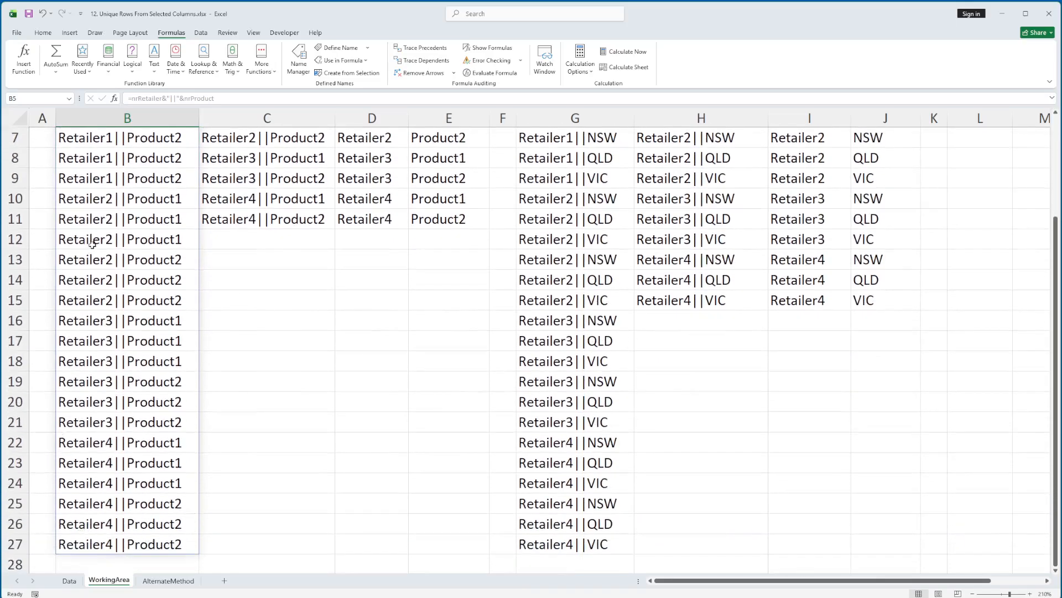
{"action": "scroll", "coordinate": [93, 244], "scroll_direction": "up", "scroll_amount": 2}
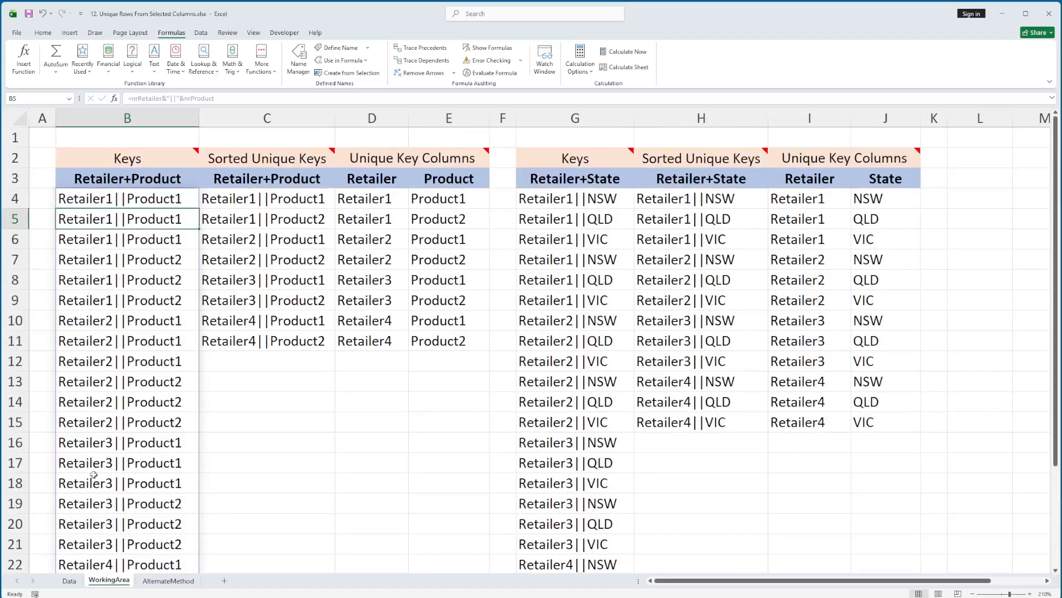
{"action": "left_click", "coordinate": [94, 206]}
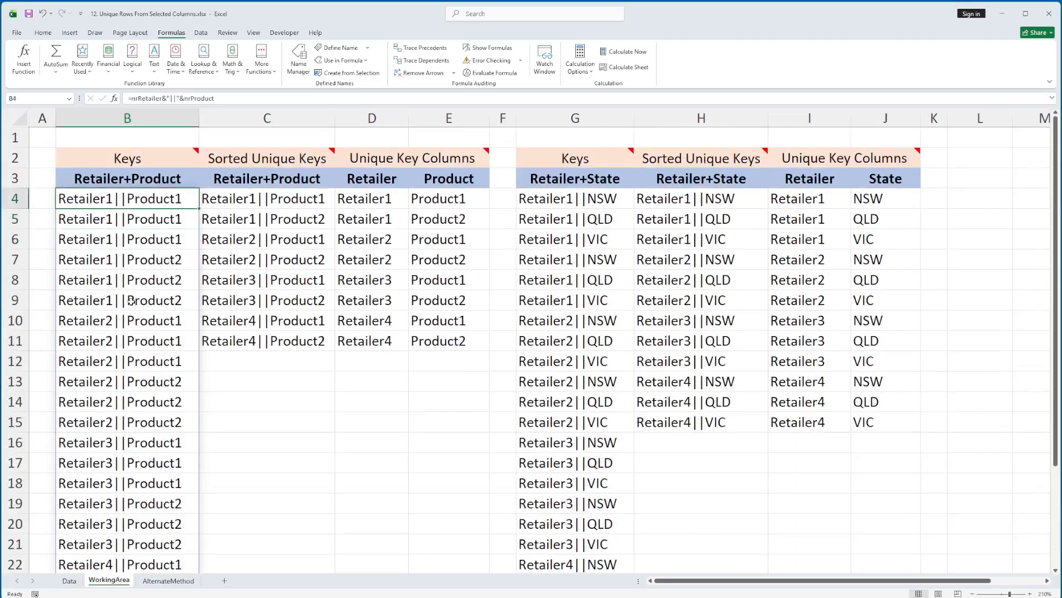
{"action": "scroll", "coordinate": [131, 299], "scroll_direction": "down", "scroll_amount": 2}
{"action": "scroll", "coordinate": [123, 501], "scroll_direction": "up", "scroll_amount": 3}
Step: Revisit cell A6 on the Data sheet, and step through the spilled key cells B4:B8 on the WorkingArea sheet
{"action": "left_click", "coordinate": [69, 580]}
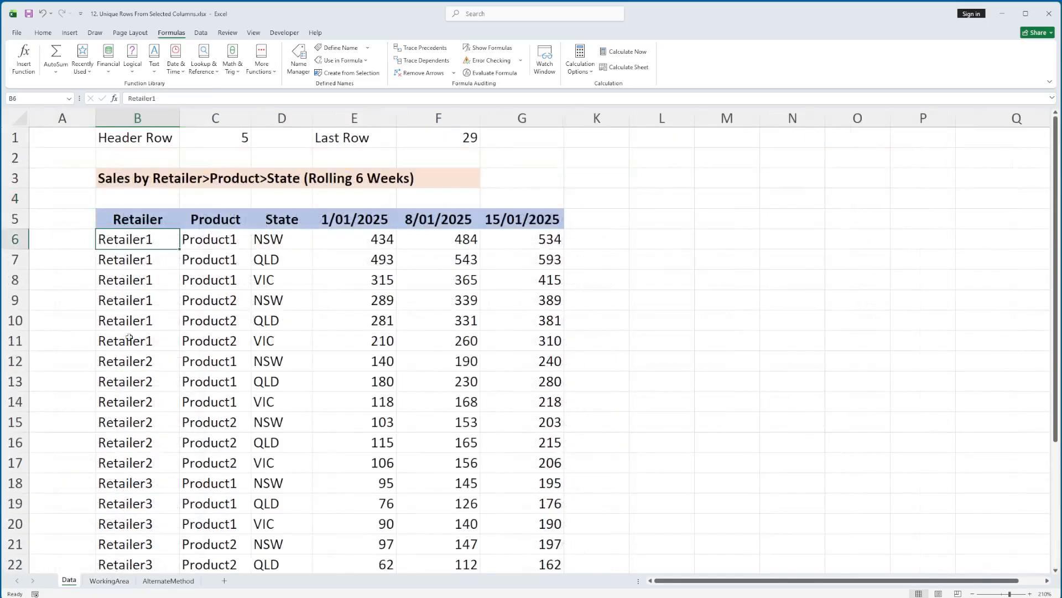
{"action": "left_click", "coordinate": [67, 243]}
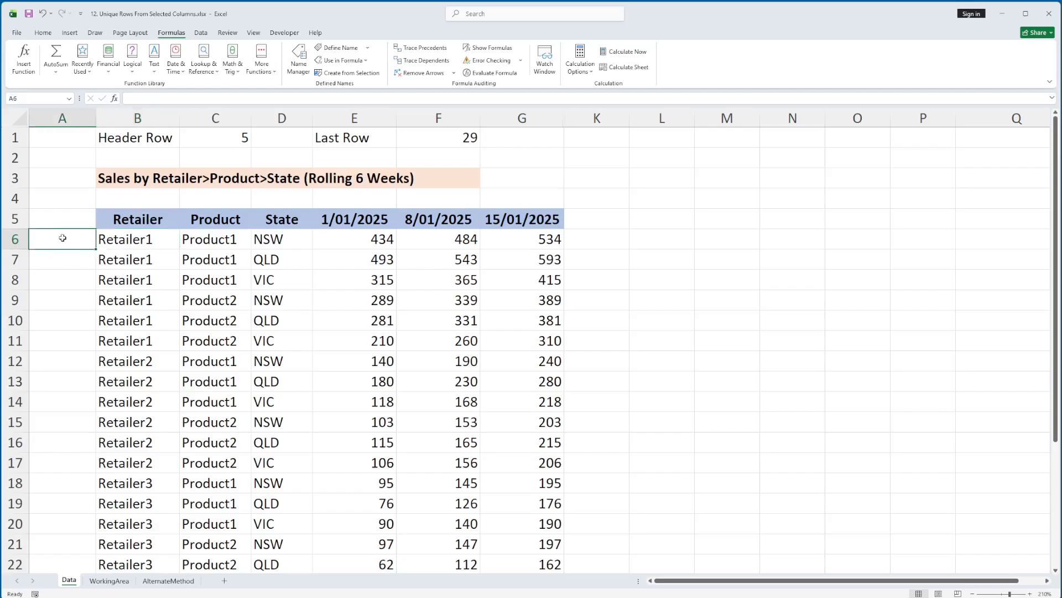
{"action": "left_click", "coordinate": [109, 580]}
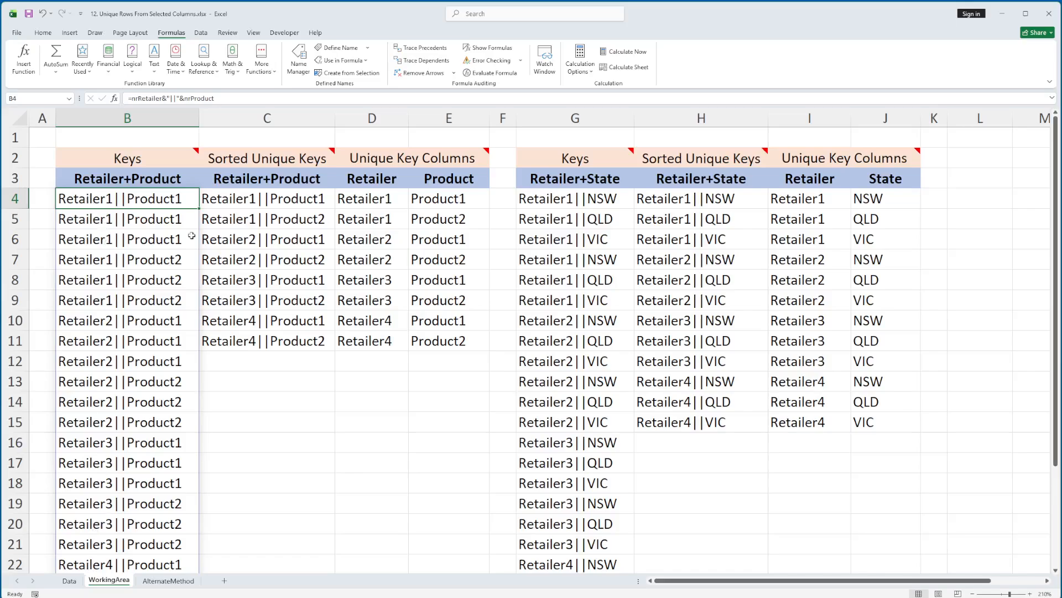
{"action": "key", "text": "Down"}
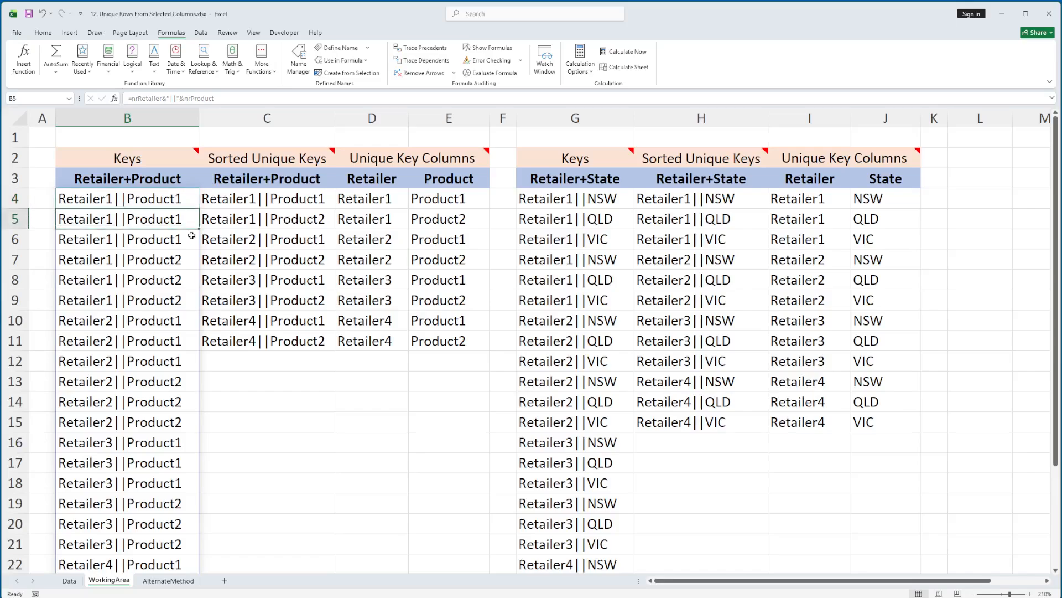
{"action": "key", "text": "Down"}
{"action": "key", "text": "Down"}
{"action": "key", "text": "Down"}
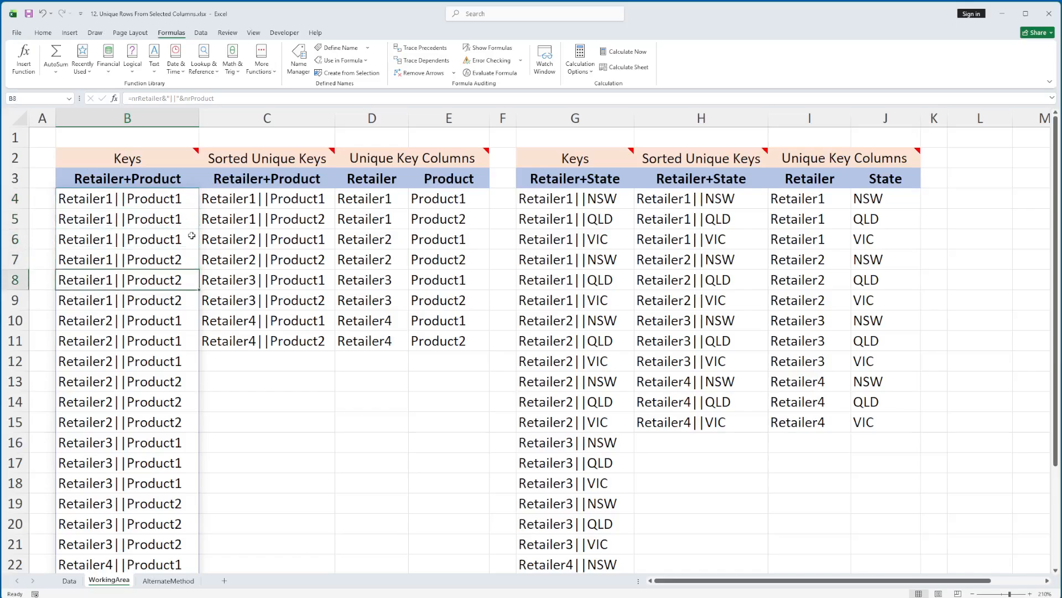
{"action": "key", "text": "Up"}
{"action": "key", "text": "Up"}
{"action": "key", "text": "Up"}
{"action": "key", "text": "Up"}
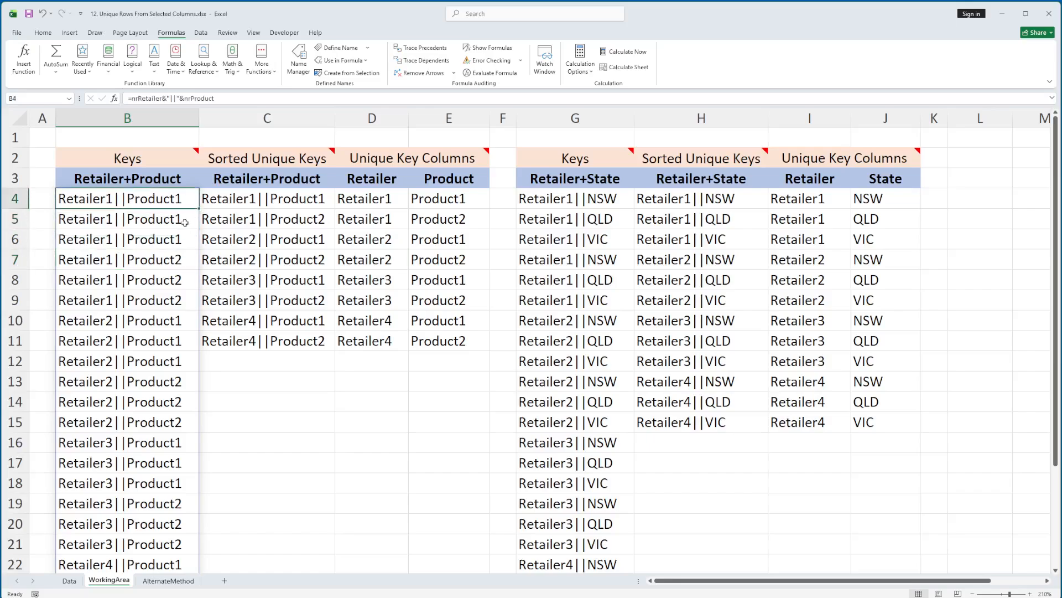
Step: Replace the sorted unique keys formula in C4 with =UNIQUE(B4#), referencing the spilled Retailer+Product keys
{"action": "left_click", "coordinate": [242, 199]}
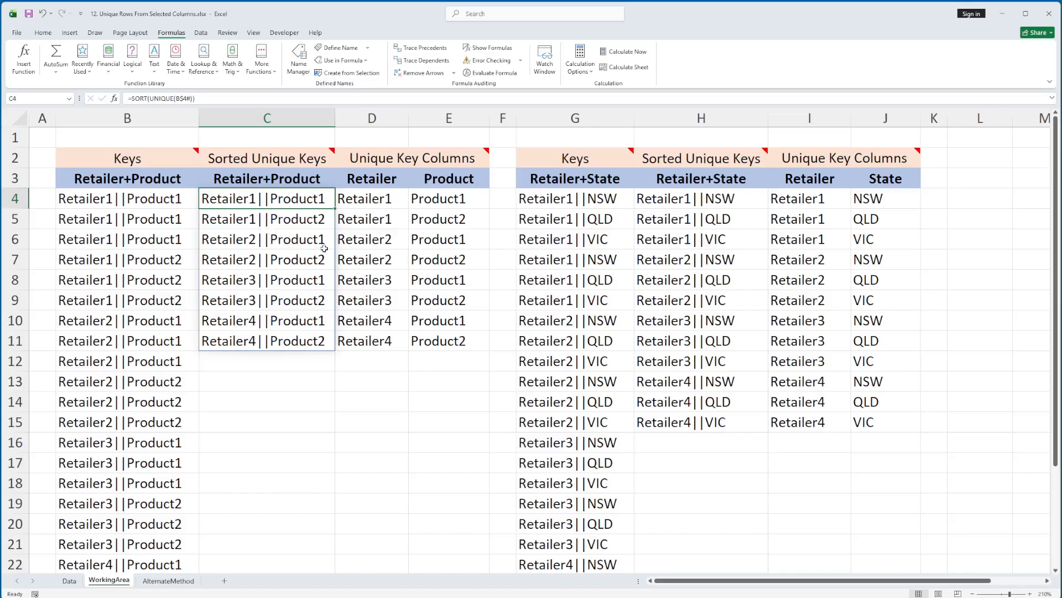
{"action": "type", "text": "="}
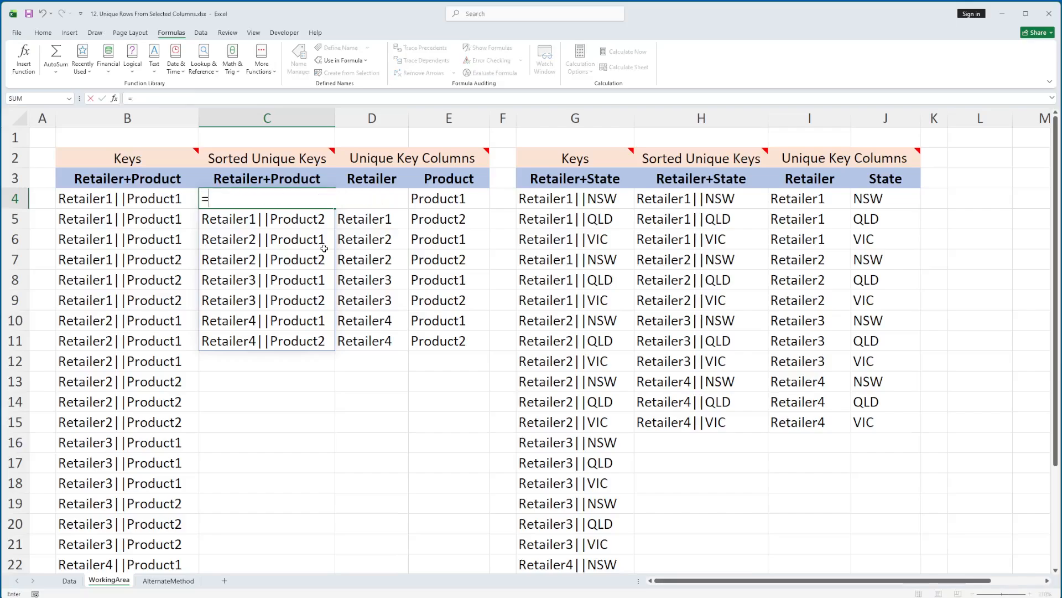
{"action": "key", "text": "Escape"}
{"action": "type", "text": "=unique("}
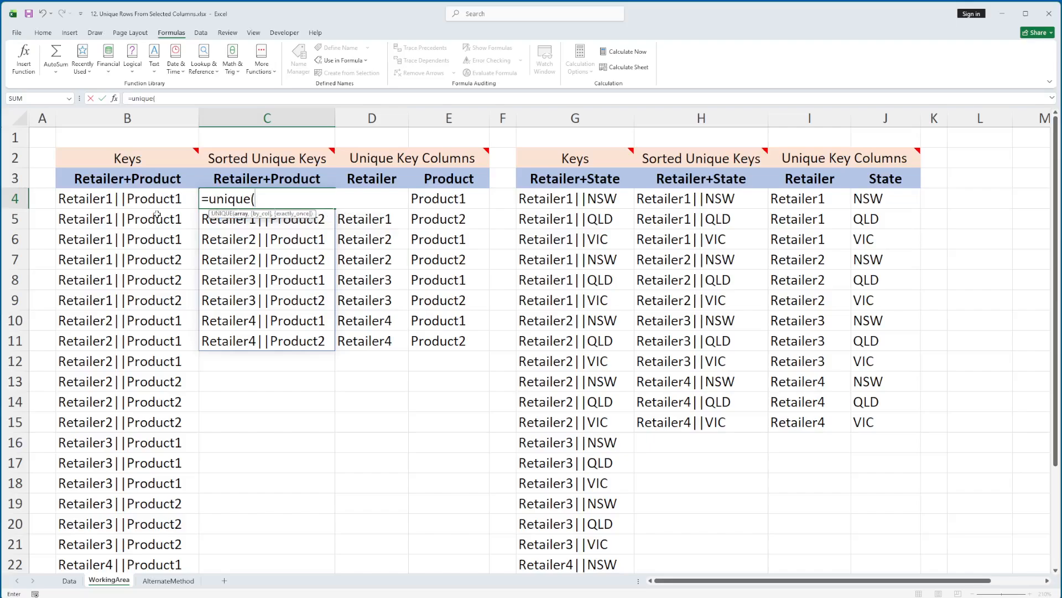
{"action": "left_click", "coordinate": [84, 200]}
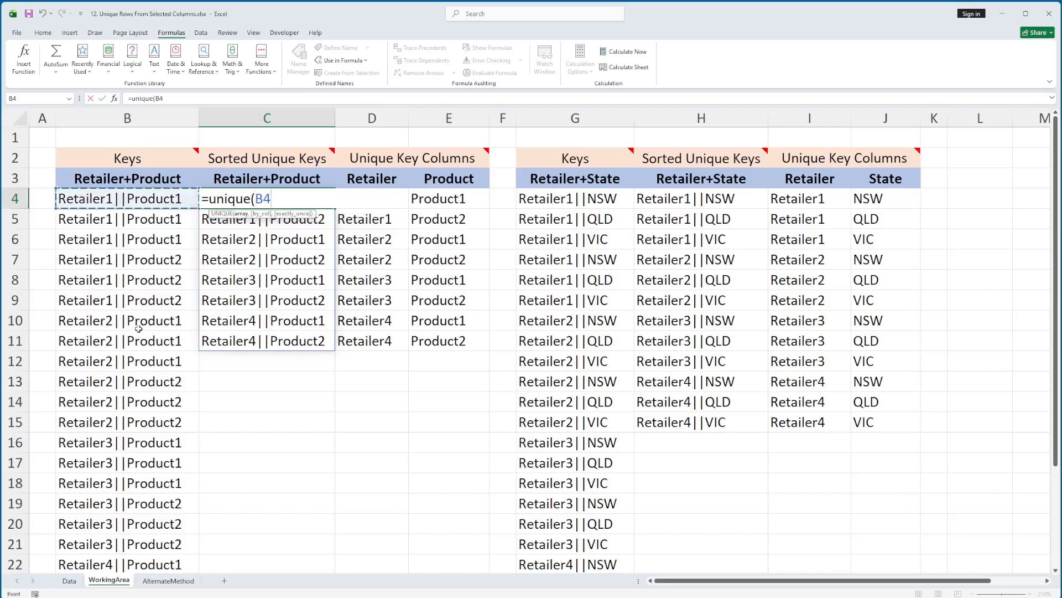
{"action": "type", "text": "#"}
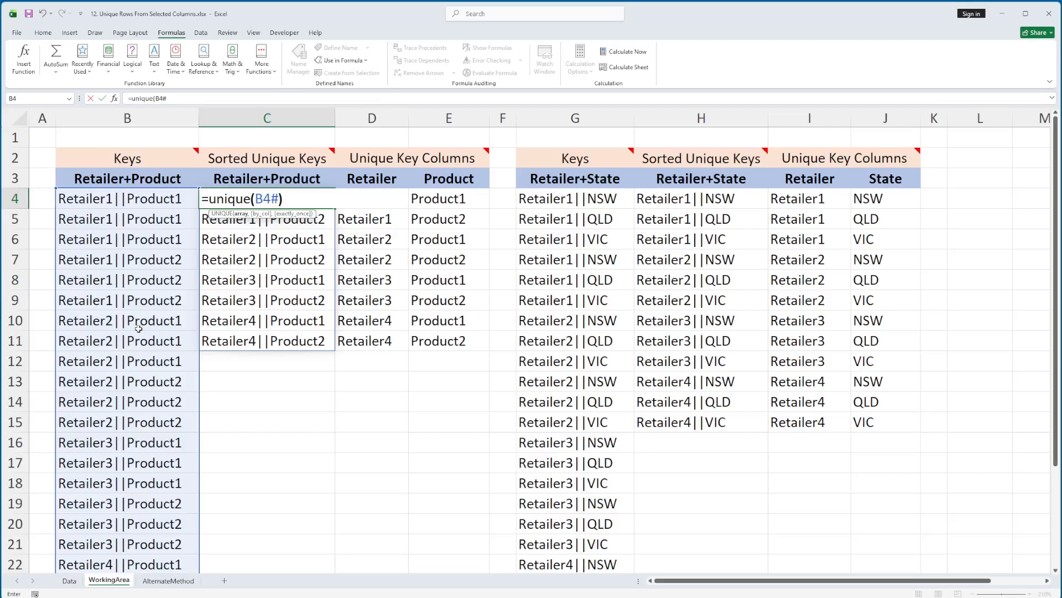
{"action": "key", "text": "Return"}
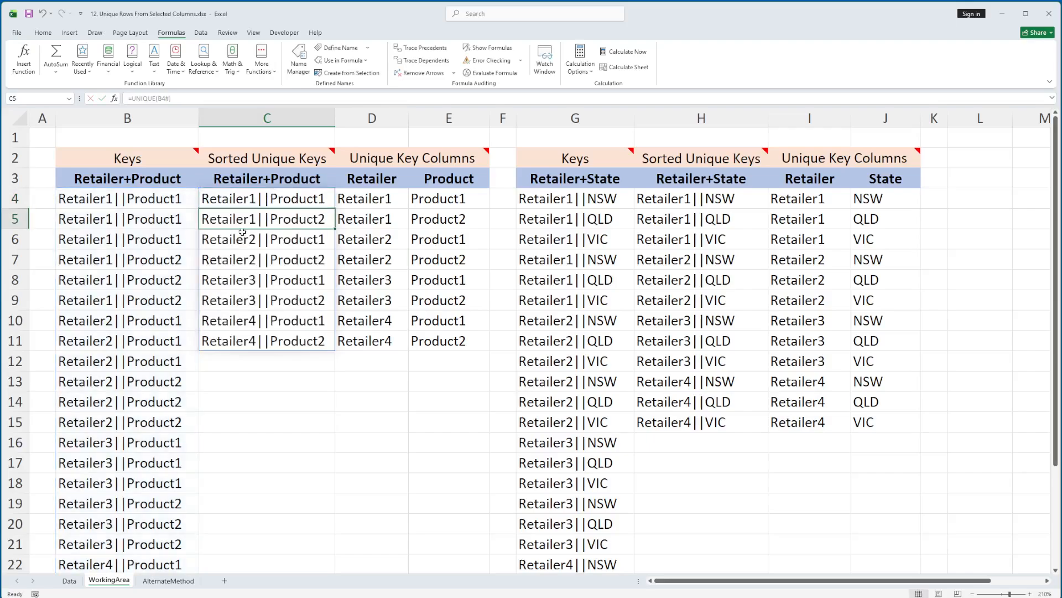
Step: Wrap the C4 formula in the SORT function so it reads =SORT(UNIQUE(B4#))
{"action": "left_click", "coordinate": [239, 198]}
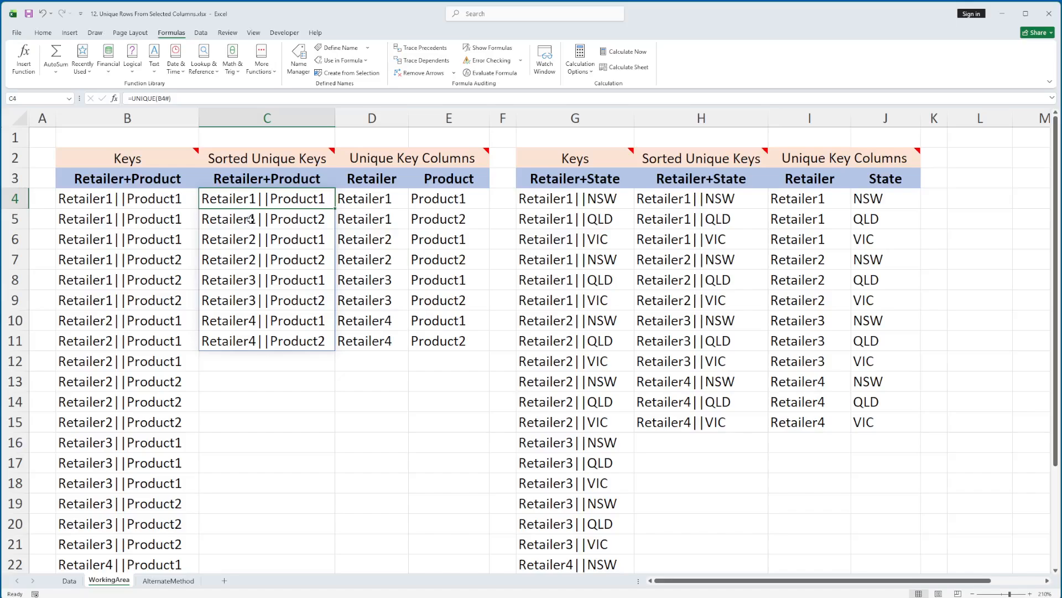
{"action": "key", "text": "F2"}
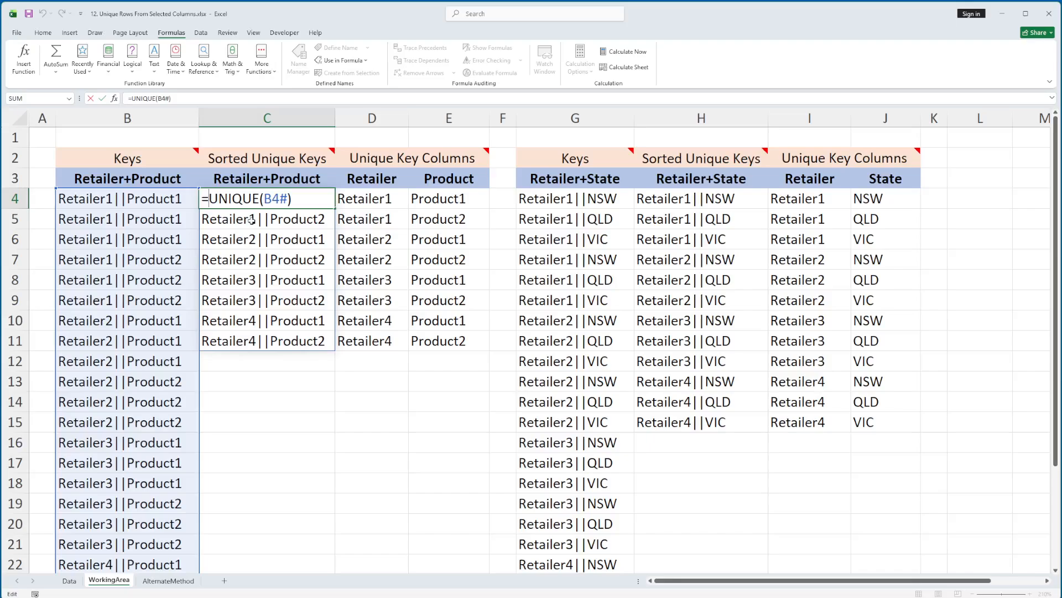
{"action": "type", "text": "SORT"}
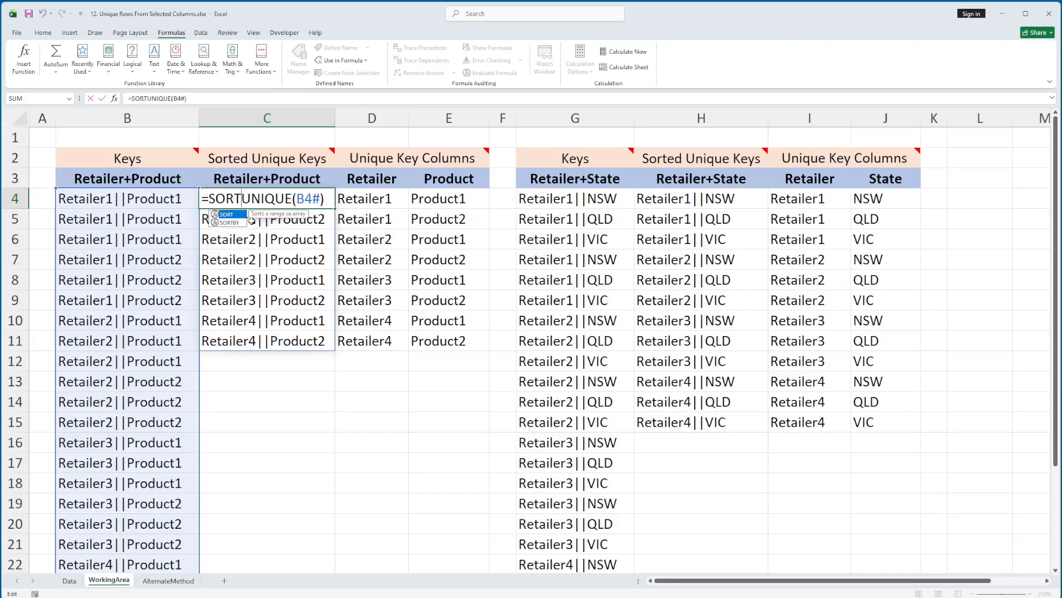
{"action": "type", "text": "("}
{"action": "type", "text": ")"}
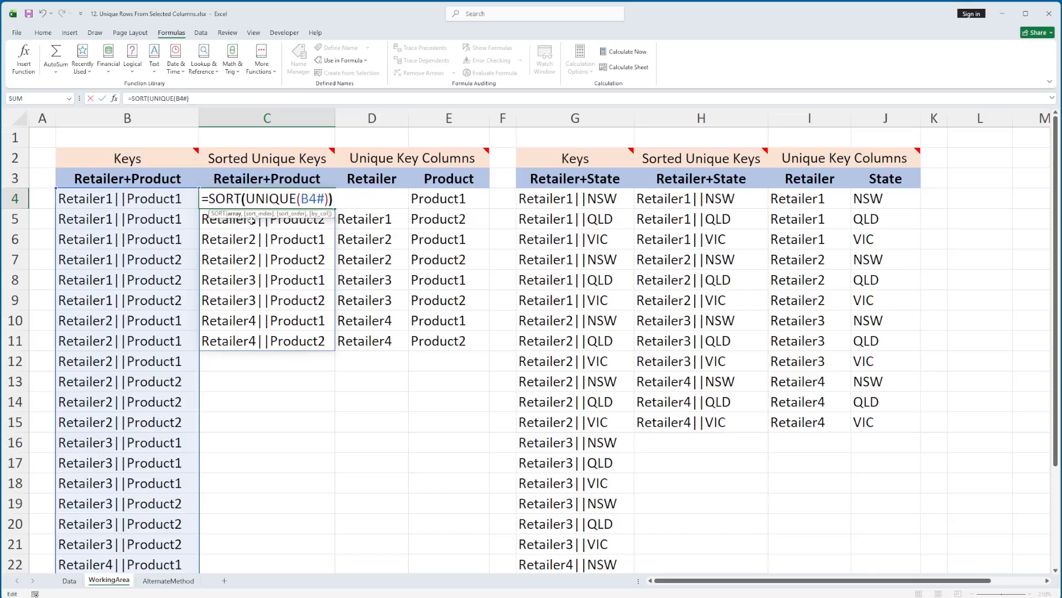
{"action": "key", "text": "Return"}
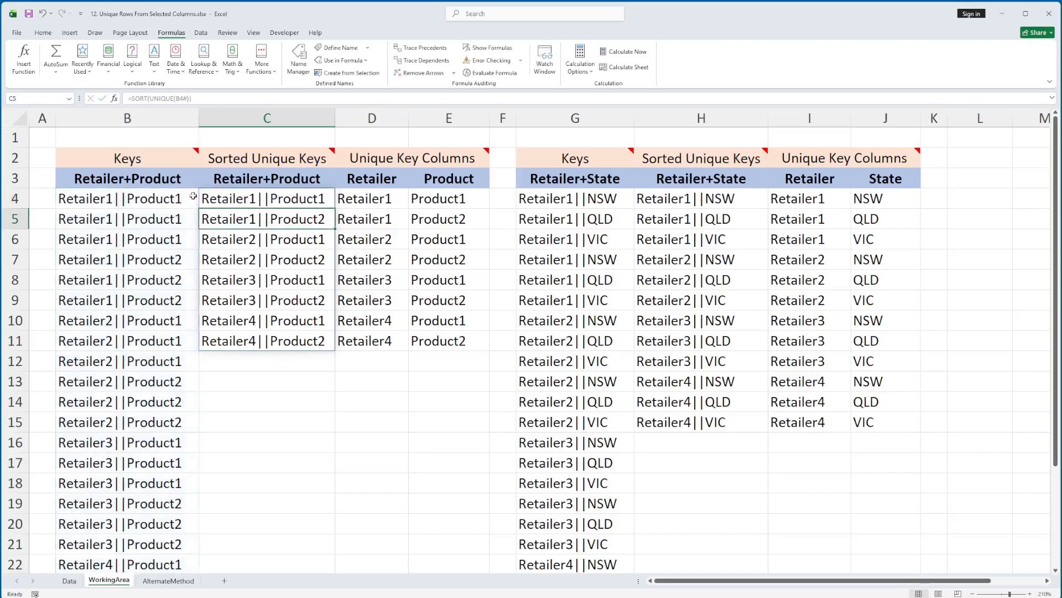
Step: Review the key formulas in B4 and C4 against the Data sheet, and inspect columns D and E on the WorkingArea sheet
{"action": "left_click", "coordinate": [110, 193]}
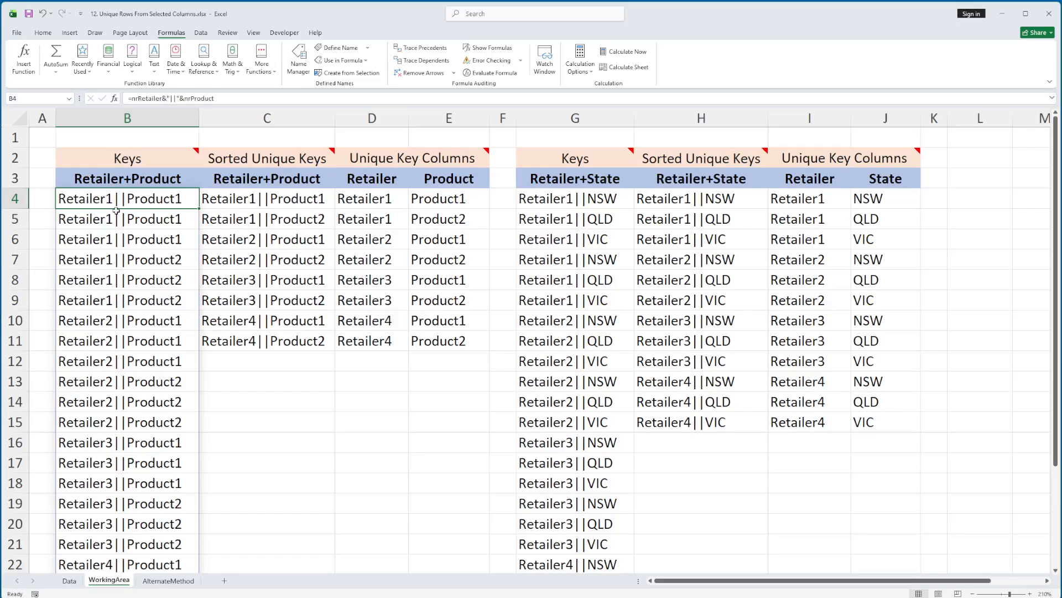
{"action": "left_click", "coordinate": [69, 581]}
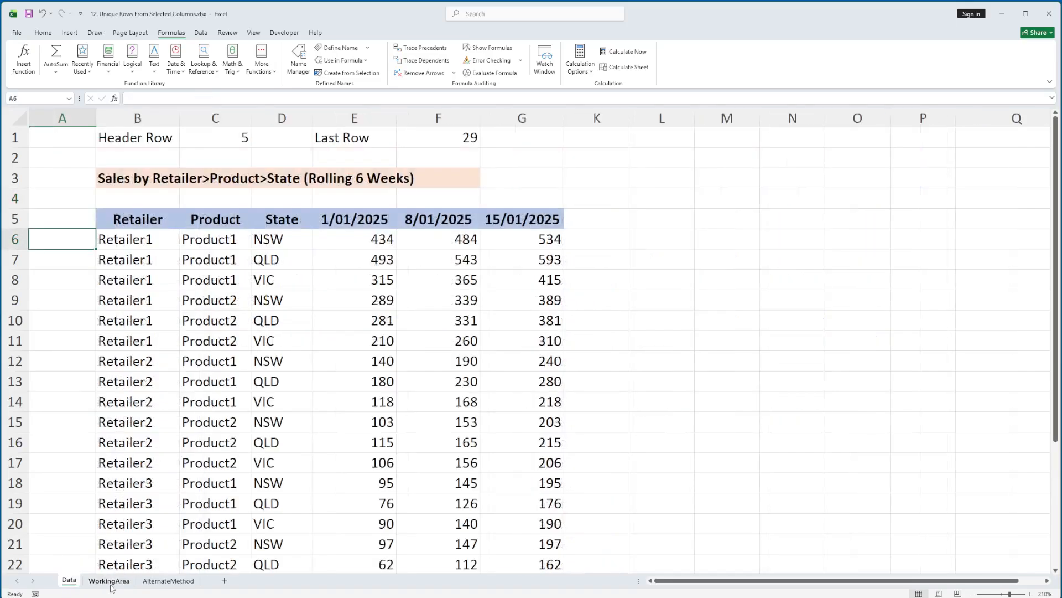
{"action": "left_click", "coordinate": [110, 582]}
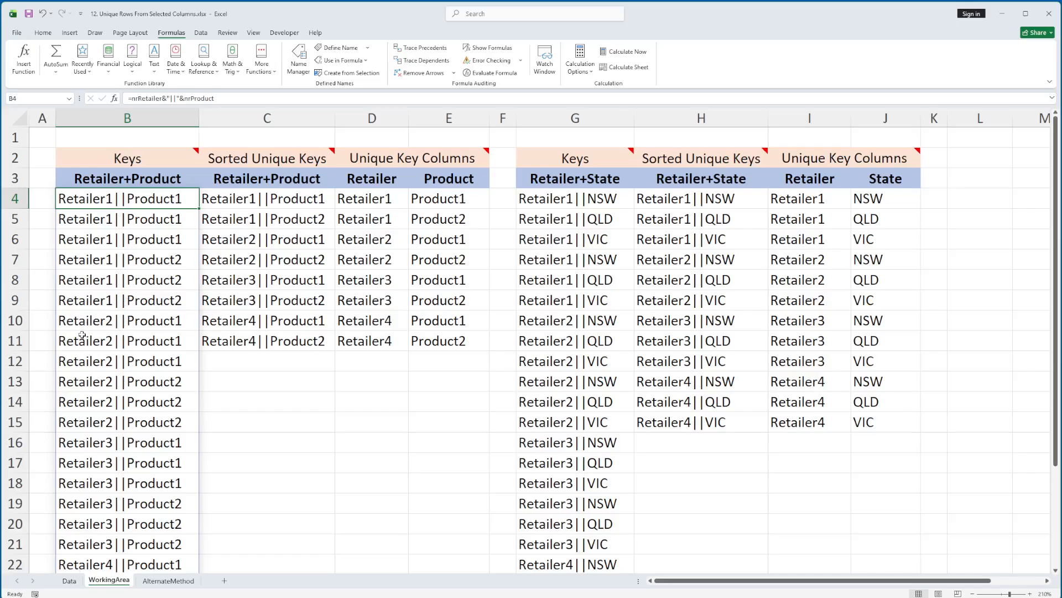
{"action": "left_click", "coordinate": [230, 198]}
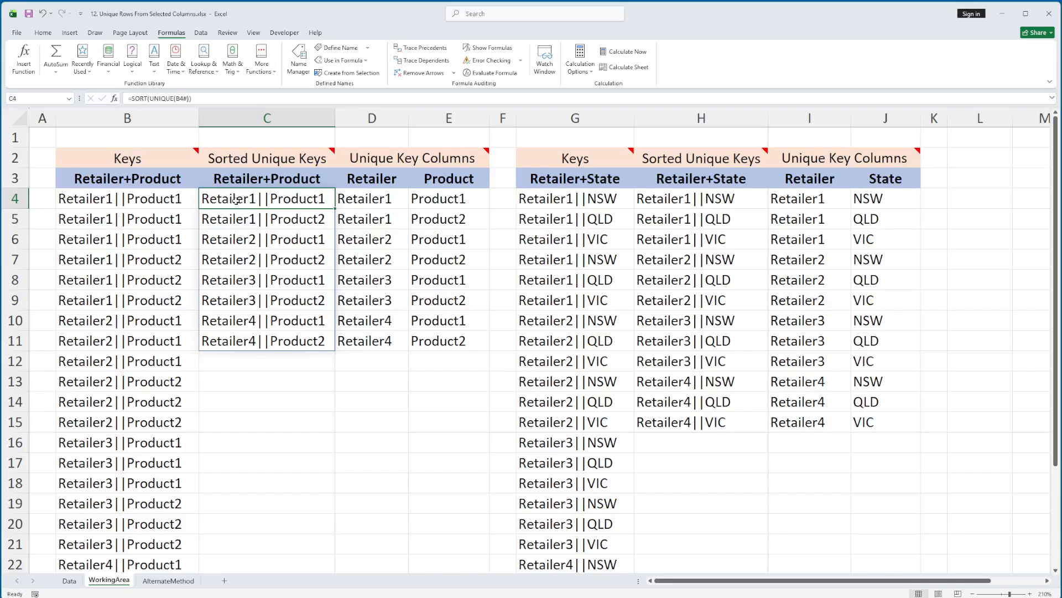
{"action": "left_click", "coordinate": [376, 117]}
{"action": "left_click", "coordinate": [447, 119]}
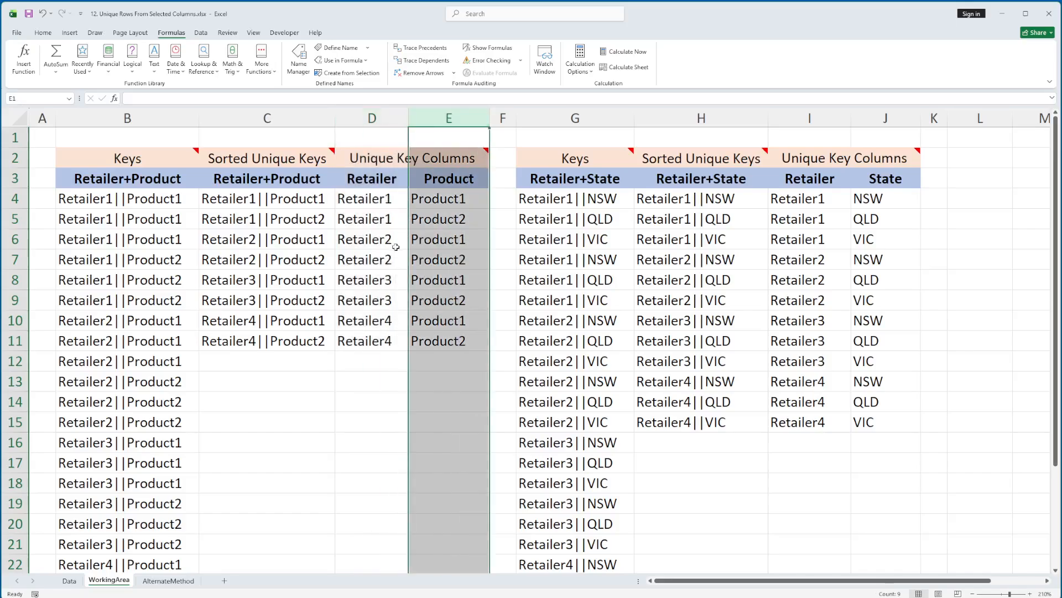
Step: Inspect the existing Retailer lookup formula in D4 and clear it from the cell
{"action": "left_click", "coordinate": [371, 205]}
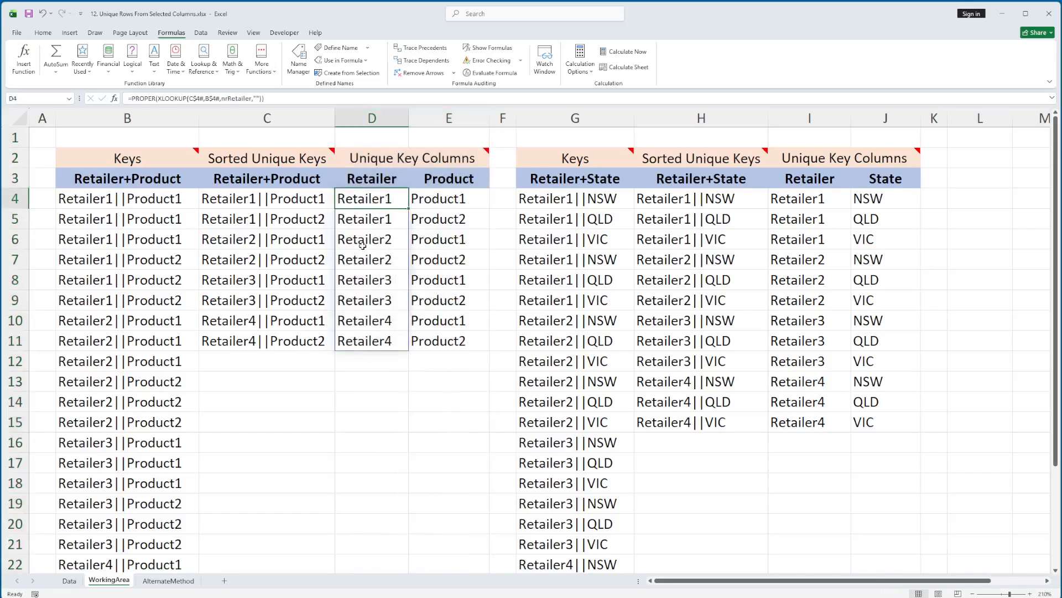
{"action": "key", "text": "F2"}
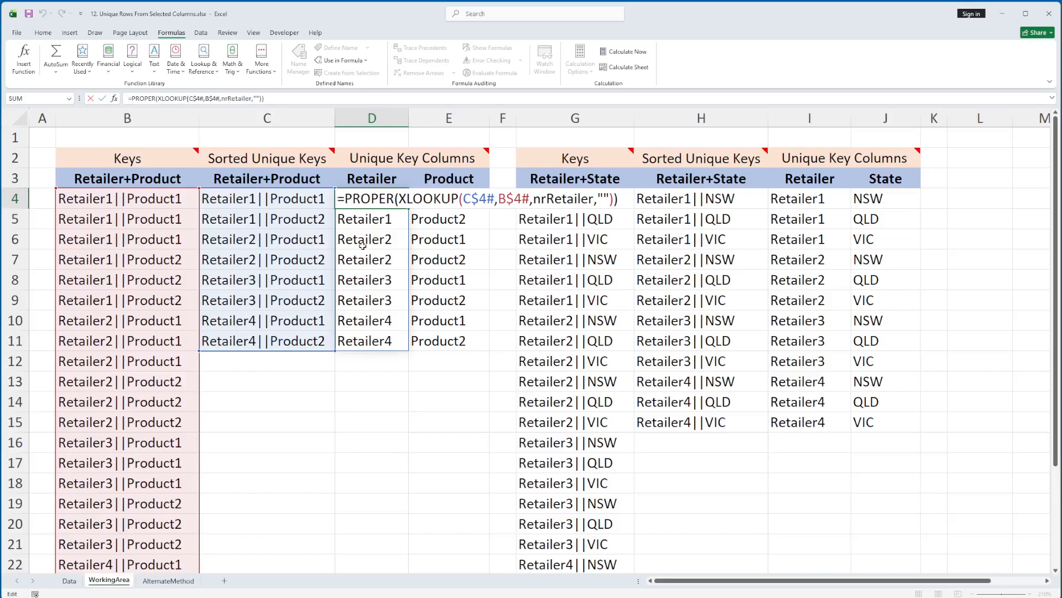
{"action": "key", "text": "shift+Home"}
{"action": "key", "text": "Escape"}
{"action": "key", "text": "Delete"}
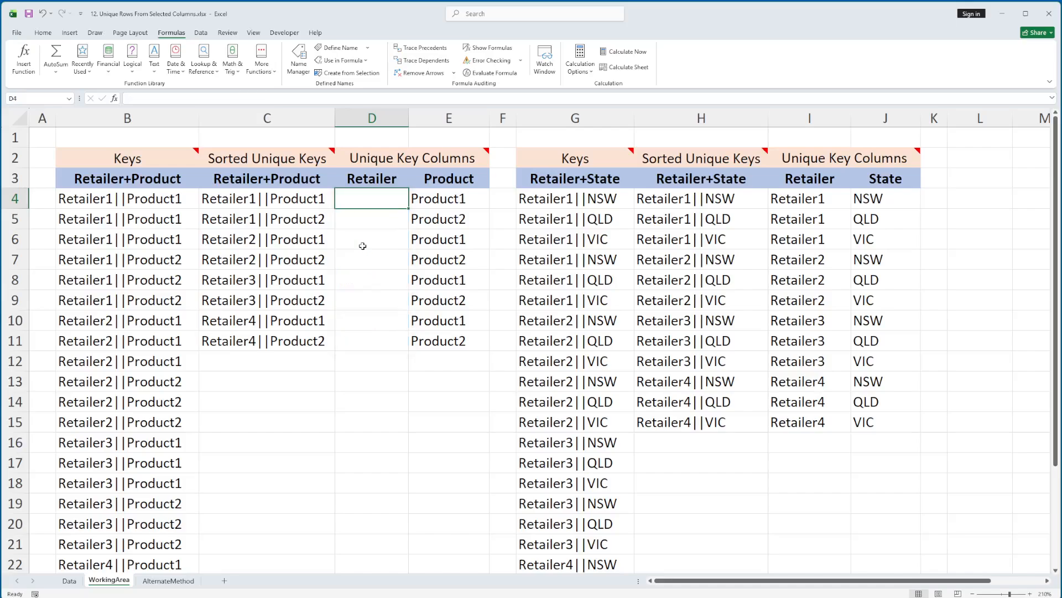
Step: Enter =XLOOKUP(C4#,B4#,nrRetailer,"") in D4 to return the retailer for each sorted unique key
{"action": "type", "text": "=xl"}
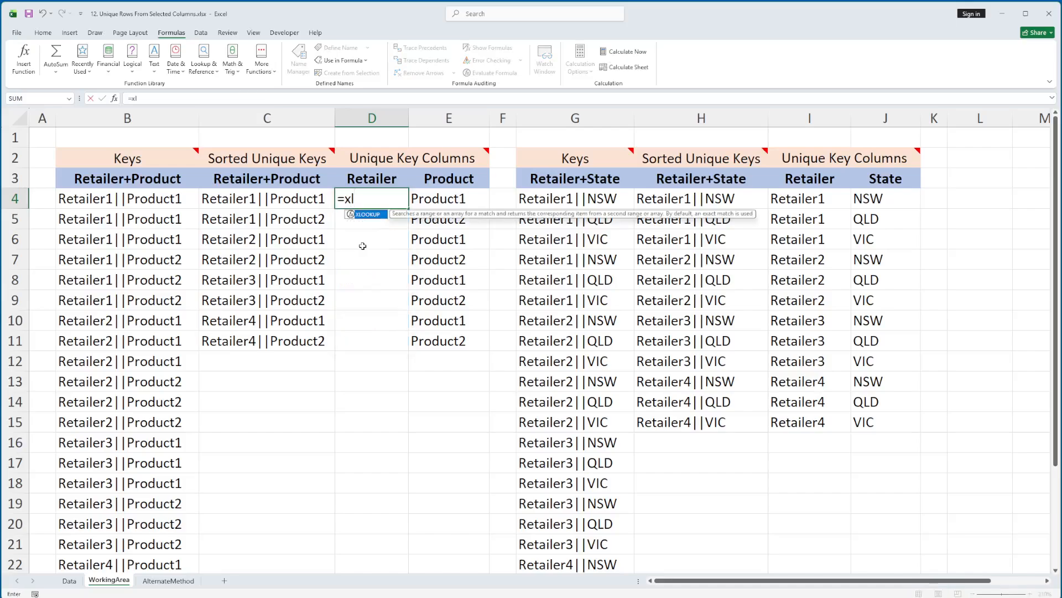
{"action": "key", "text": "Tab"}
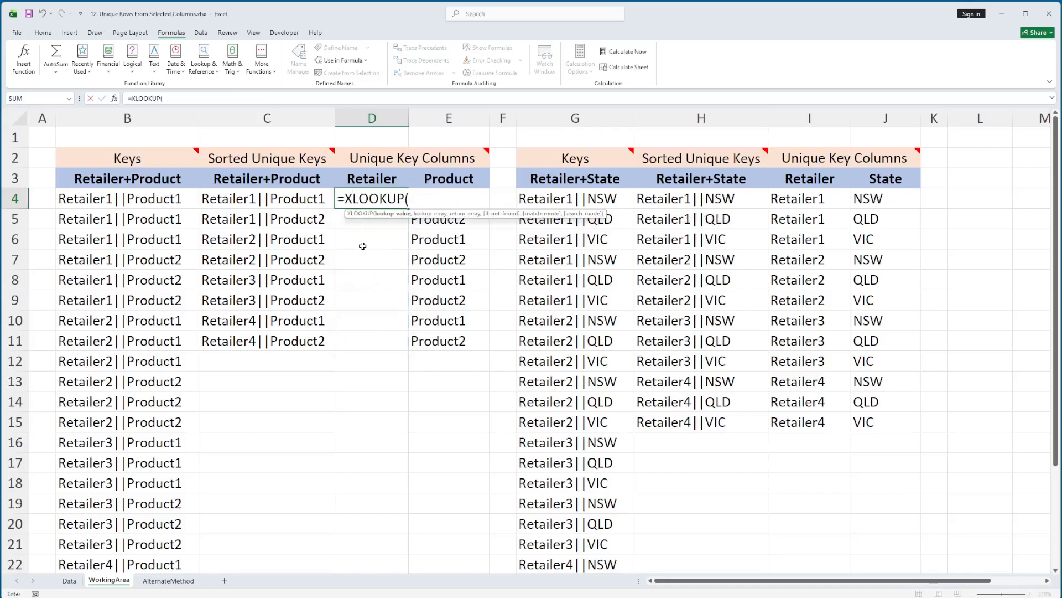
{"action": "left_click", "coordinate": [227, 201]}
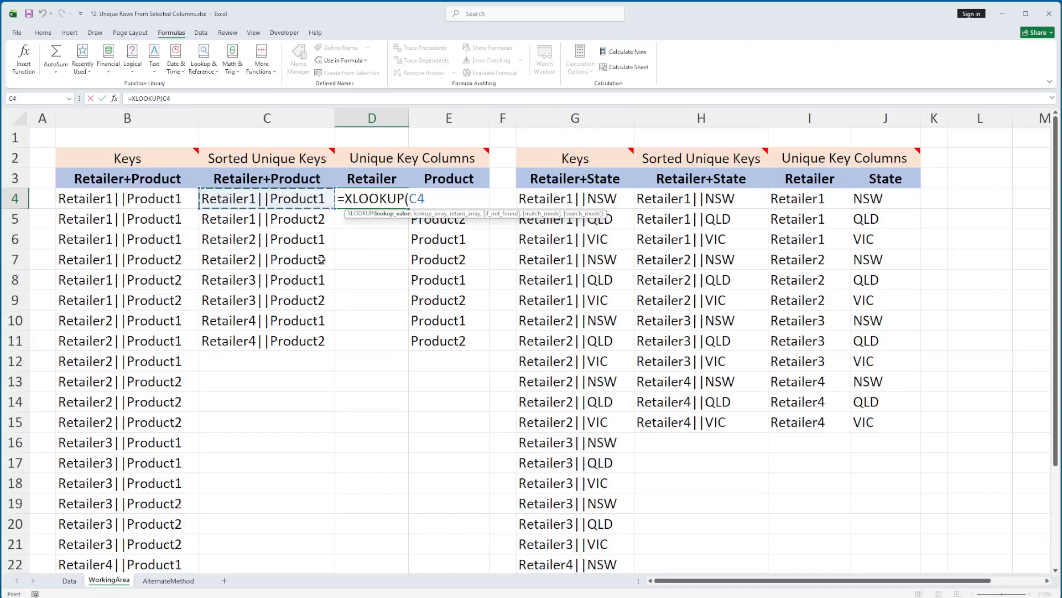
{"action": "type", "text": "#"}
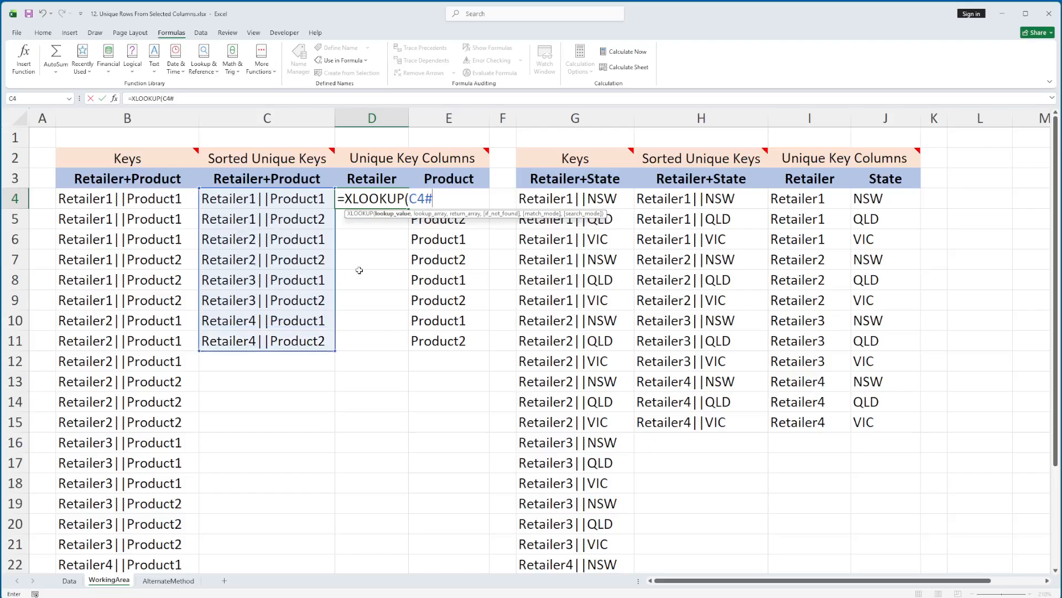
{"action": "type", "text": ","}
{"action": "left_click", "coordinate": [99, 205]}
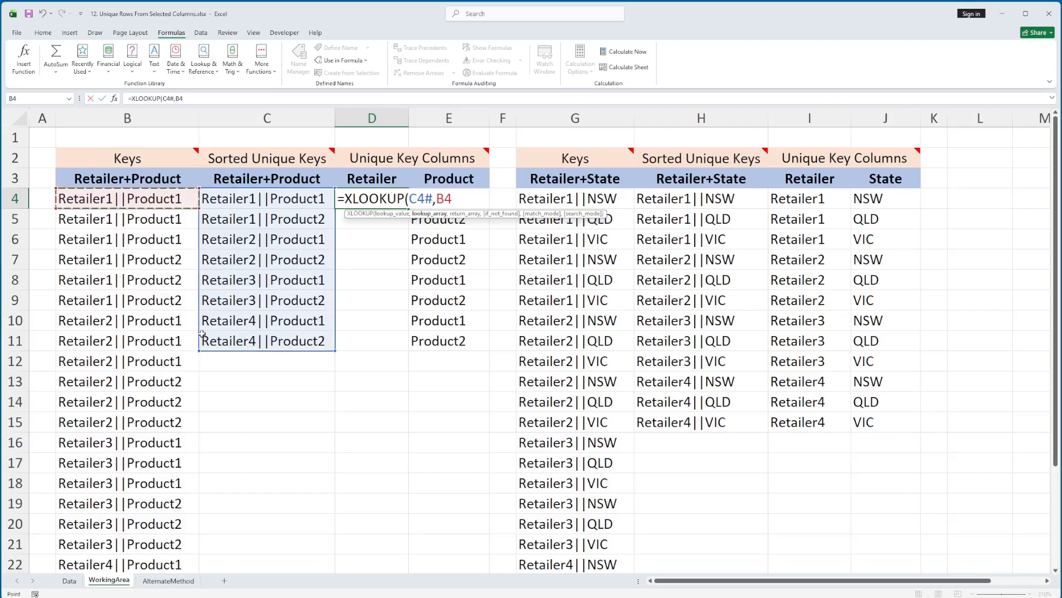
{"action": "type", "text": "#"}
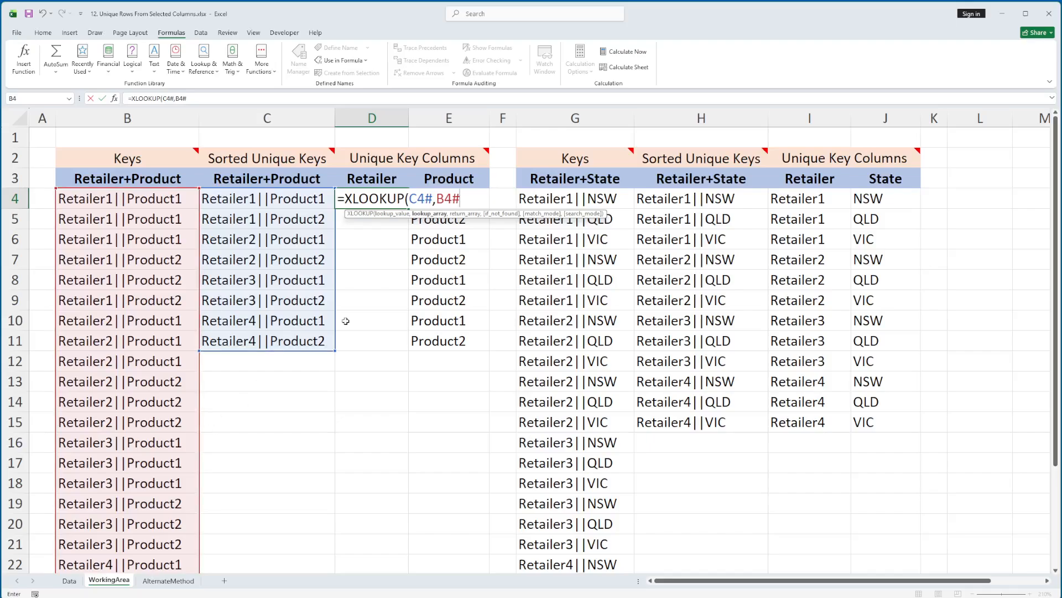
{"action": "type", "text": ","}
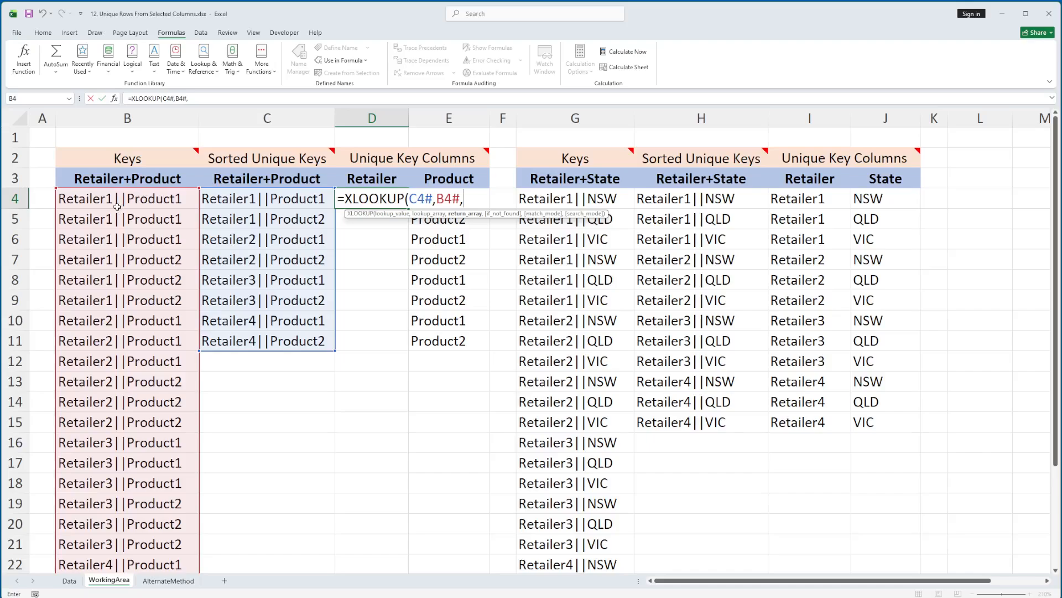
{"action": "type", "text": "n"}
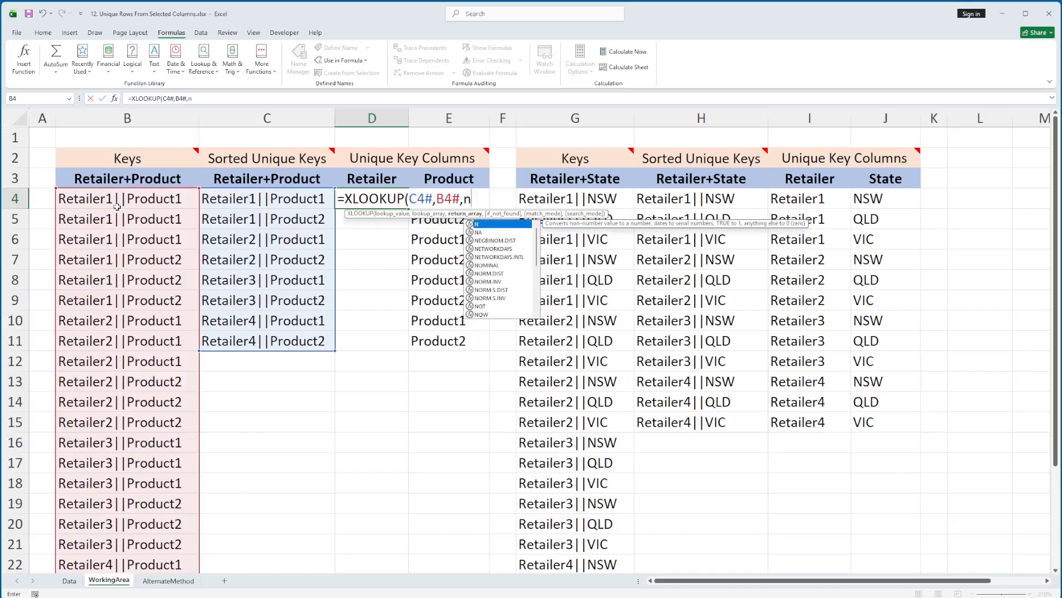
{"action": "type", "text": "rRetailer"}
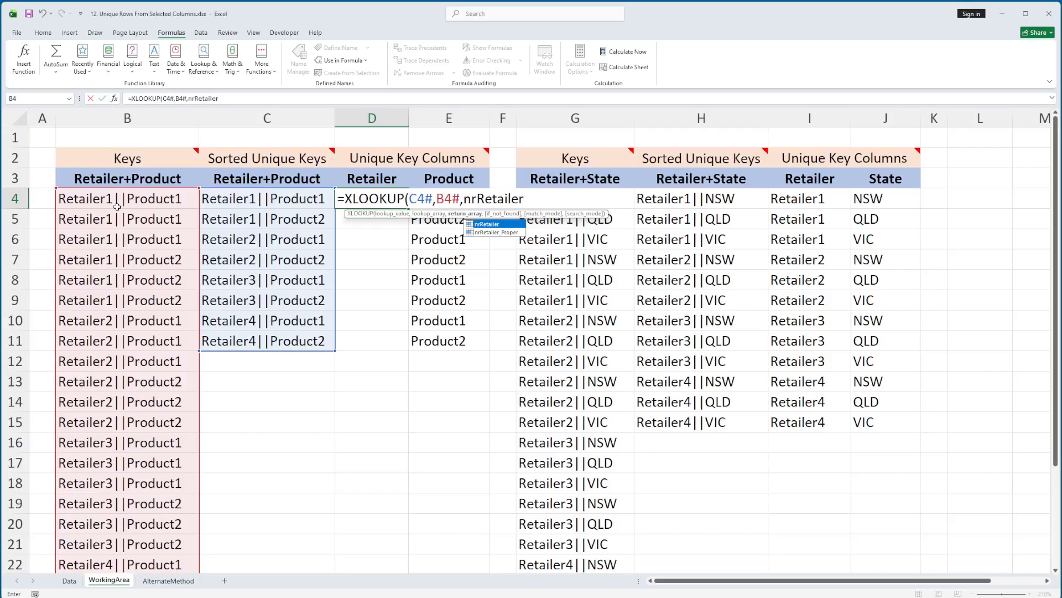
{"action": "type", "text": ","}
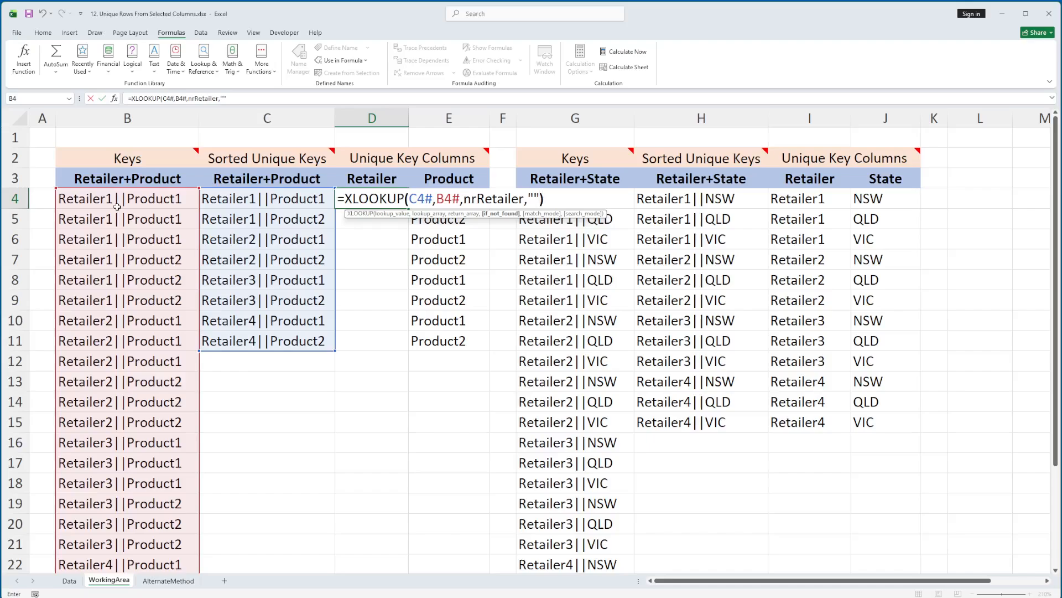
{"action": "key", "text": "ctrl+Return"}
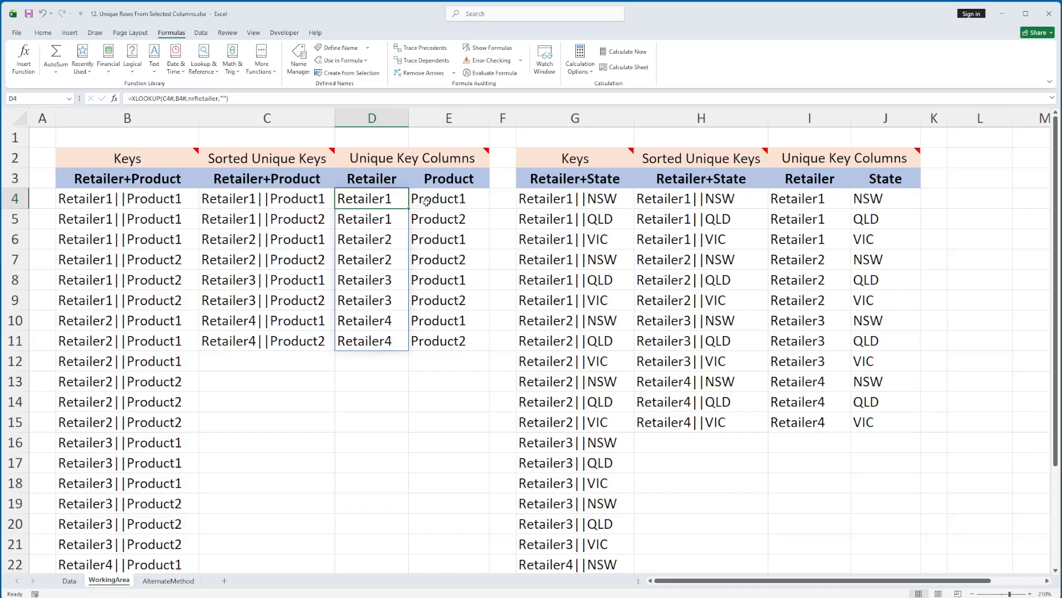
Step: Wrap the D4 formula in the PROPER function so it reads =PROPER(XLOOKUP(C4#,B4#,nrRetailer,""))
{"action": "key", "text": "F2"}
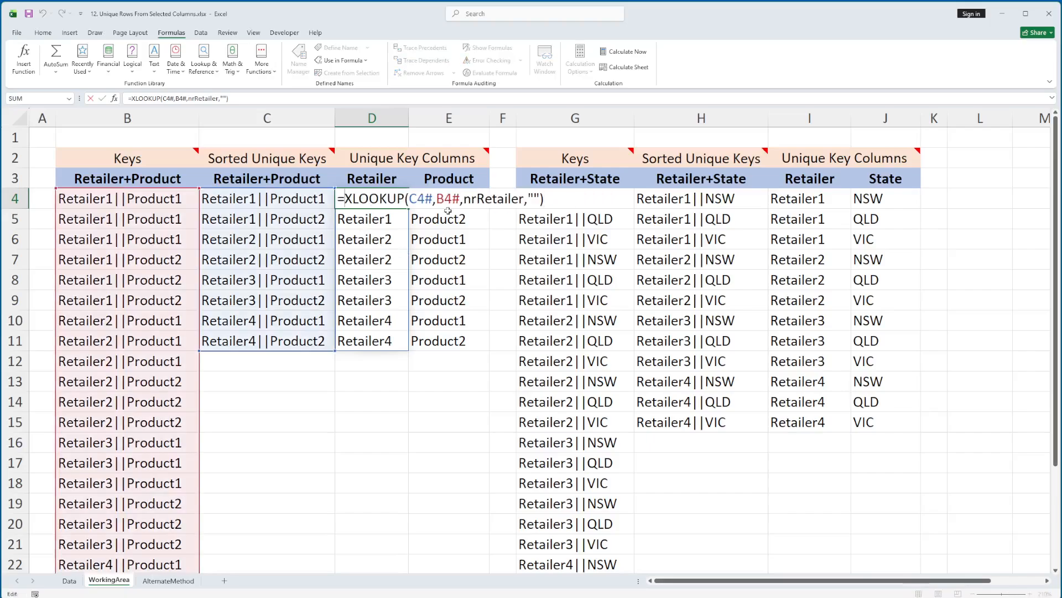
{"action": "type", "text": "Proper("}
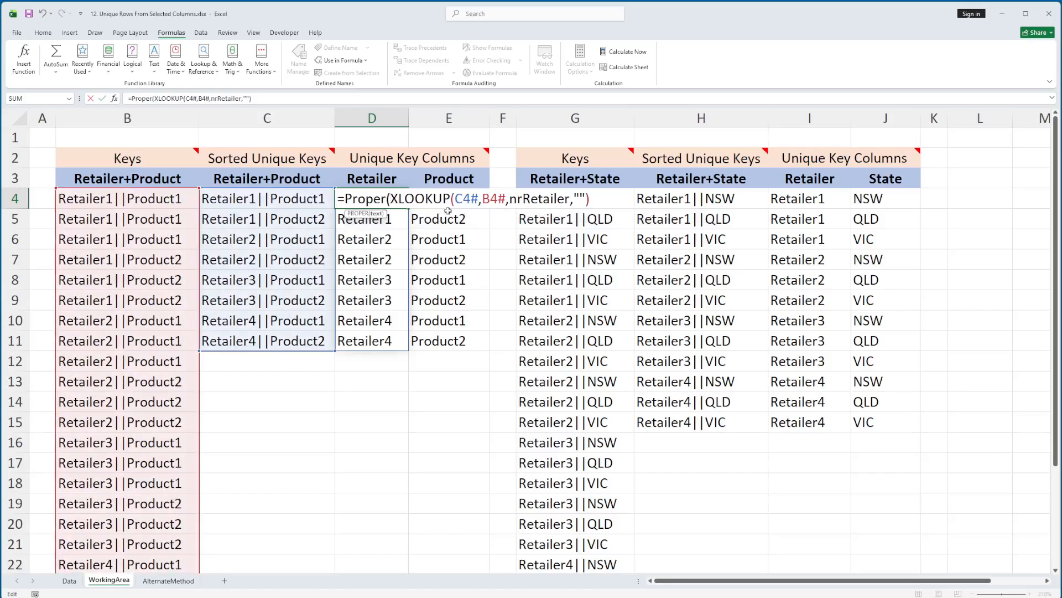
{"action": "type", "text": ")"}
{"action": "key", "text": "ctrl+Return"}
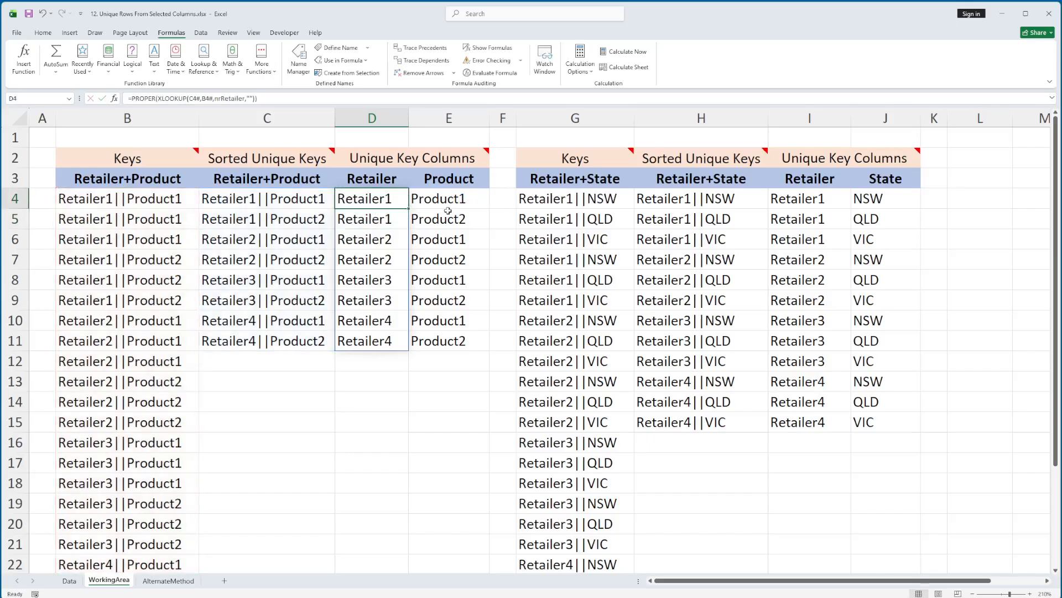
Step: Inspect the existing Product lookup formula in E4 and clear it from the cell
{"action": "key", "text": "shift+Down"}
{"action": "key", "text": "Up"}
{"action": "key", "text": "Down"}
{"action": "key", "text": "Right"}
{"action": "key", "text": "F2"}
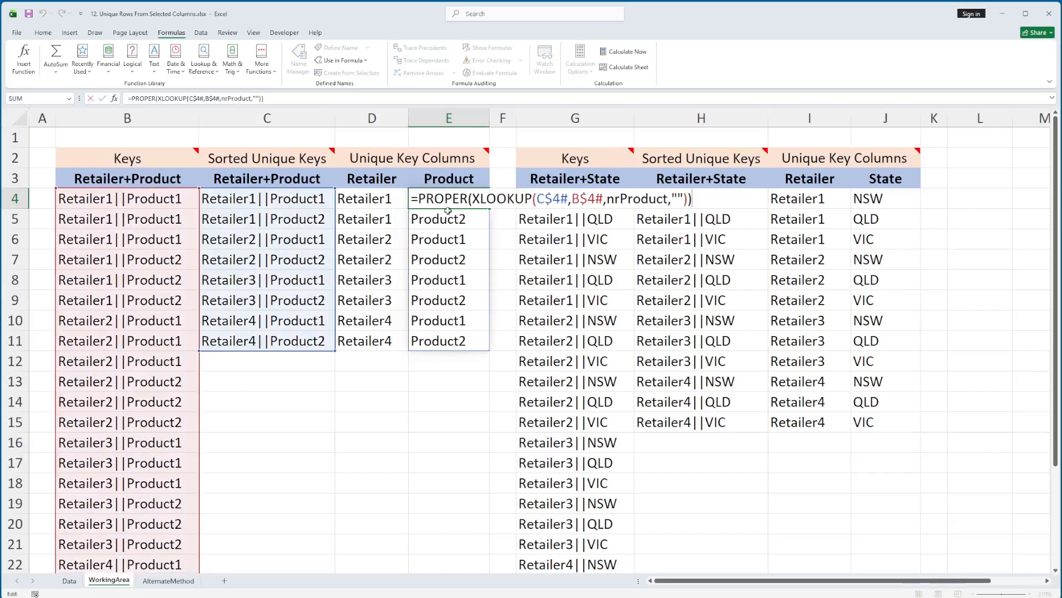
{"action": "key", "text": "Escape"}
{"action": "key", "text": "Delete"}
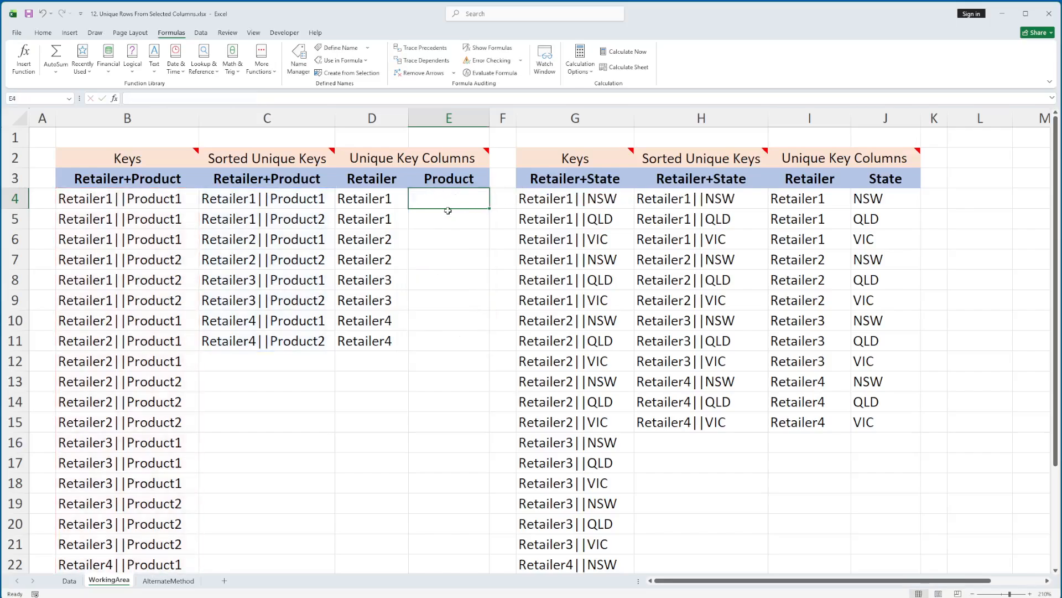
Step: Enter =XLOOKUP(C4#,B4#,nrProduct,"") in E4 to return the product for each sorted unique key
{"action": "type", "text": "=xlo"}
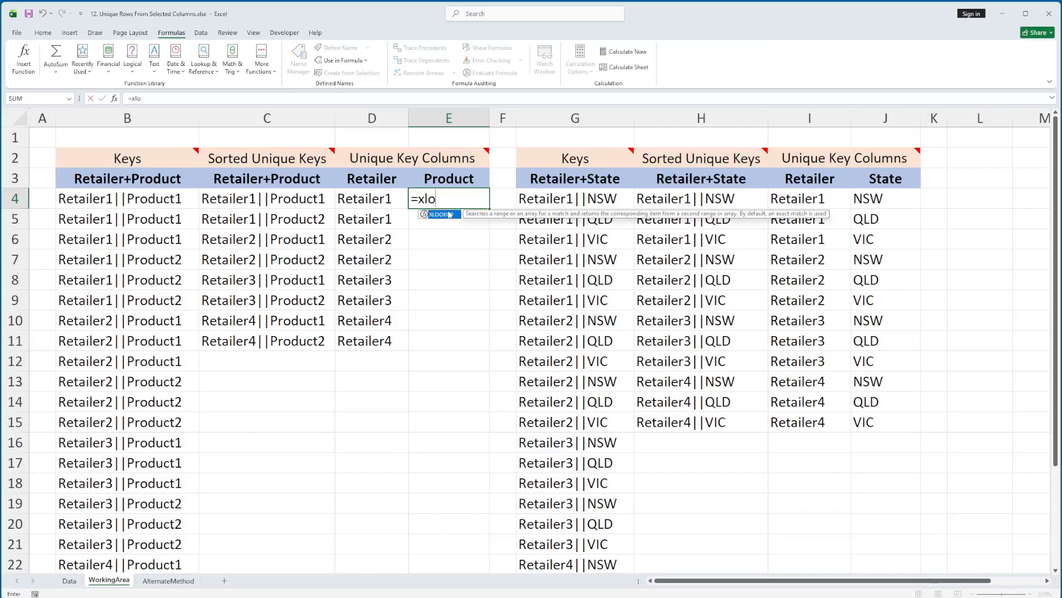
{"action": "double_click", "coordinate": [450, 215]}
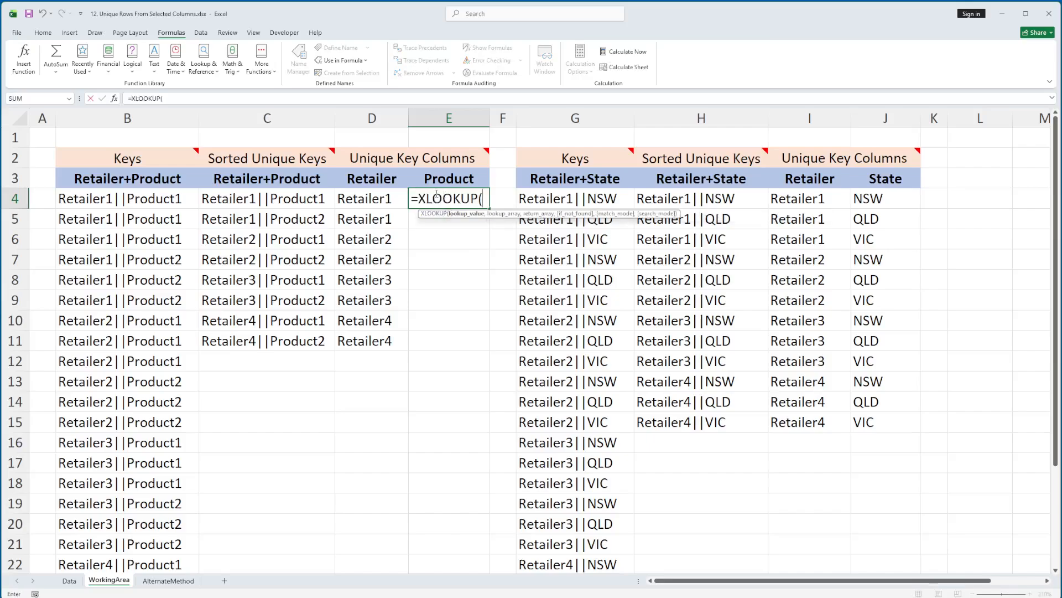
{"action": "left_click", "coordinate": [226, 202]}
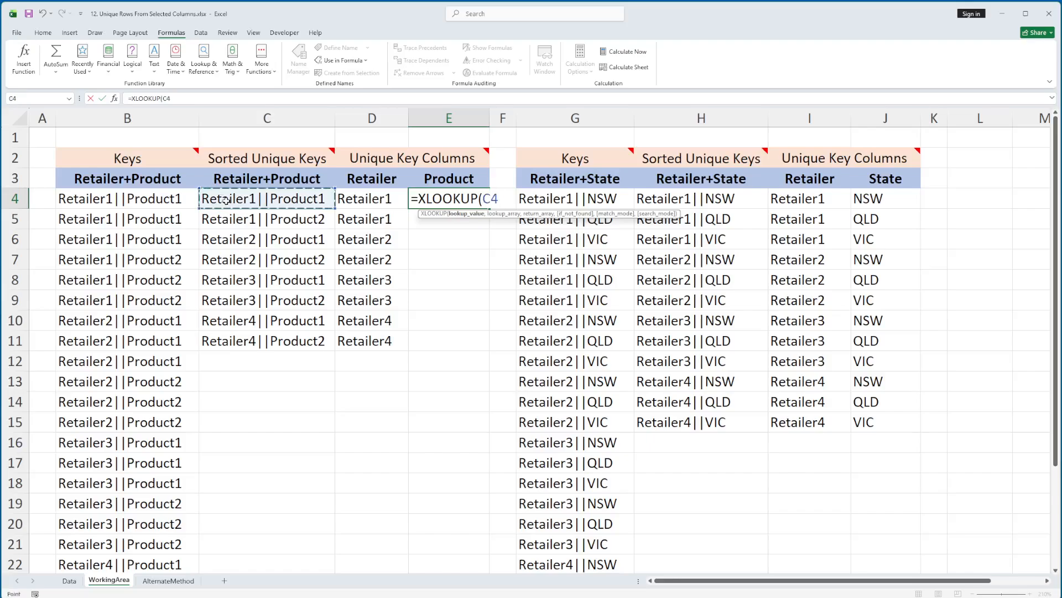
{"action": "type", "text": "#,"}
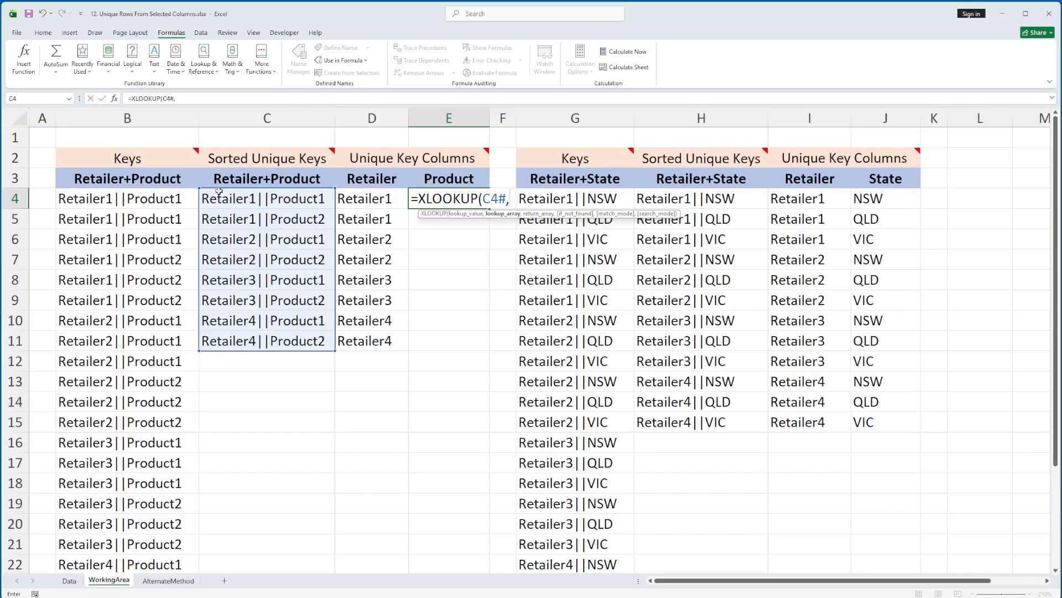
{"action": "left_click", "coordinate": [88, 195]}
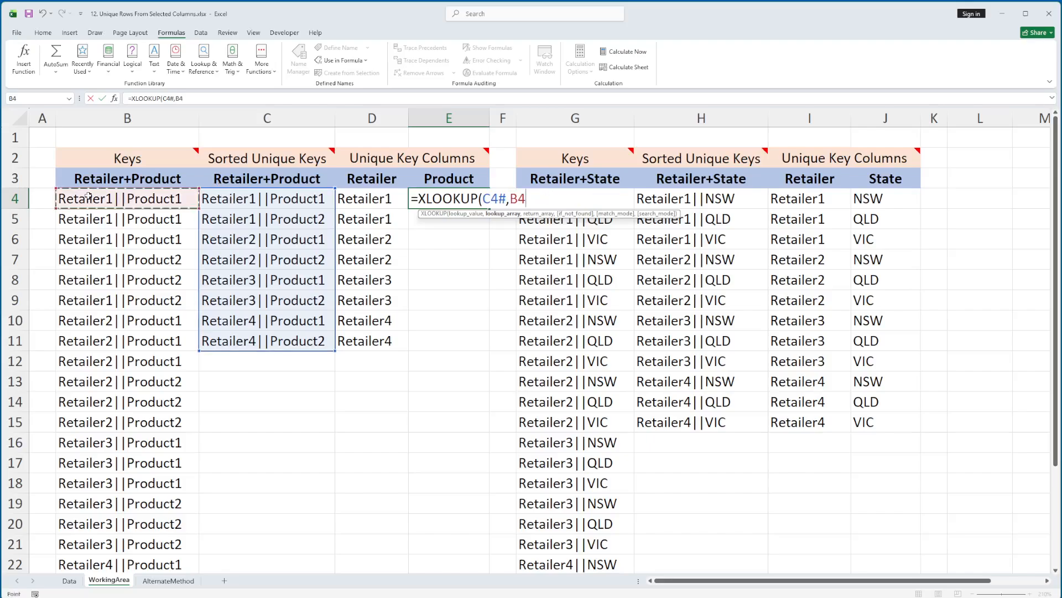
{"action": "type", "text": "#"}
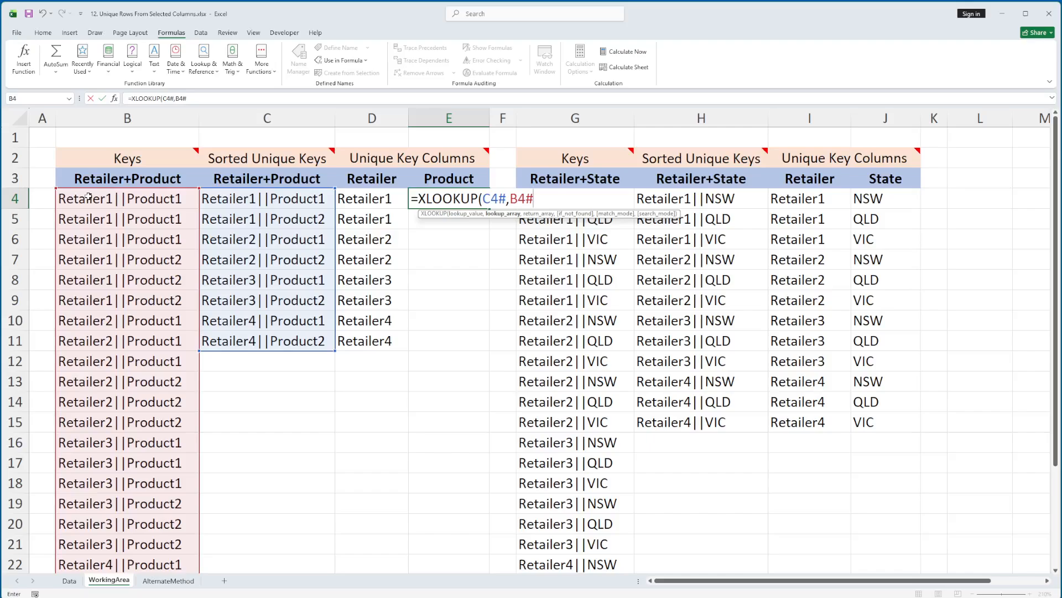
{"action": "type", "text": ","}
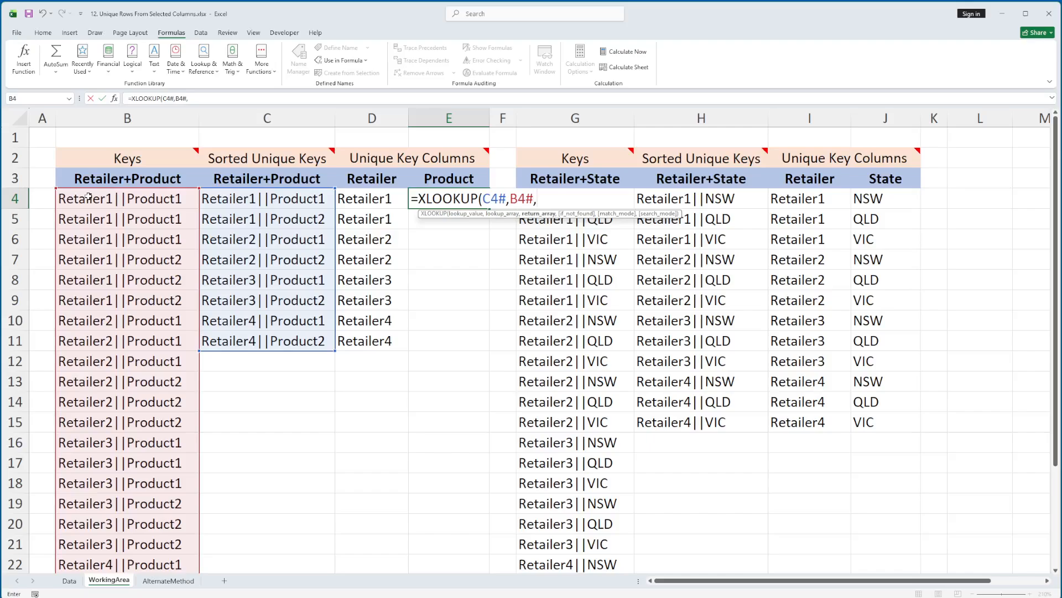
{"action": "type", "text": "nrProduct"}
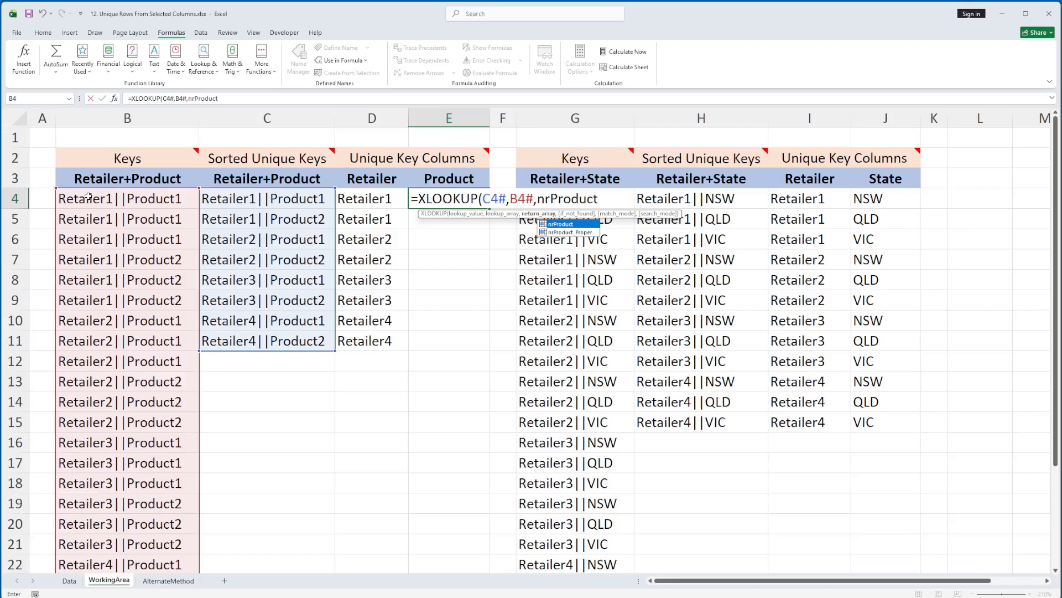
{"action": "type", "text": ","}
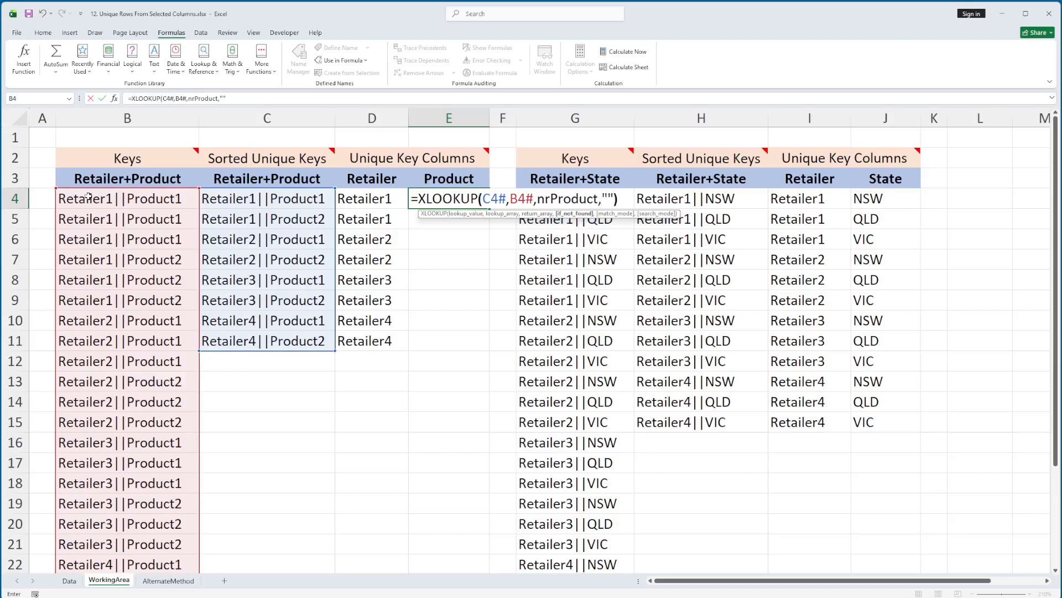
{"action": "type", "text": "\"\")"}
{"action": "key", "text": "Return"}
Step: Select the spilled Retailer and Product unique key columns, D4:E11, to review them
{"action": "key", "text": "Up"}
{"action": "key", "text": "Left"}
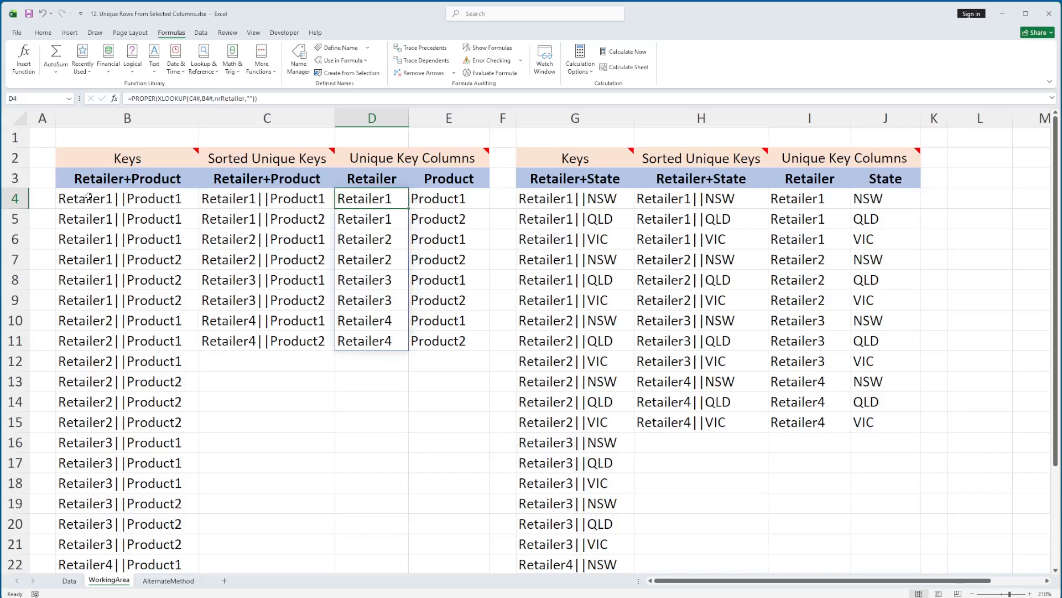
{"action": "key", "text": "shift+Right"}
{"action": "key", "text": "shift+Down"}
{"action": "key", "text": "shift+Down"}
{"action": "key", "text": "shift+Down"}
{"action": "key", "text": "shift+Down"}
{"action": "key", "text": "shift+Down"}
{"action": "key", "text": "shift+Down"}
{"action": "key", "text": "shift+Down"}
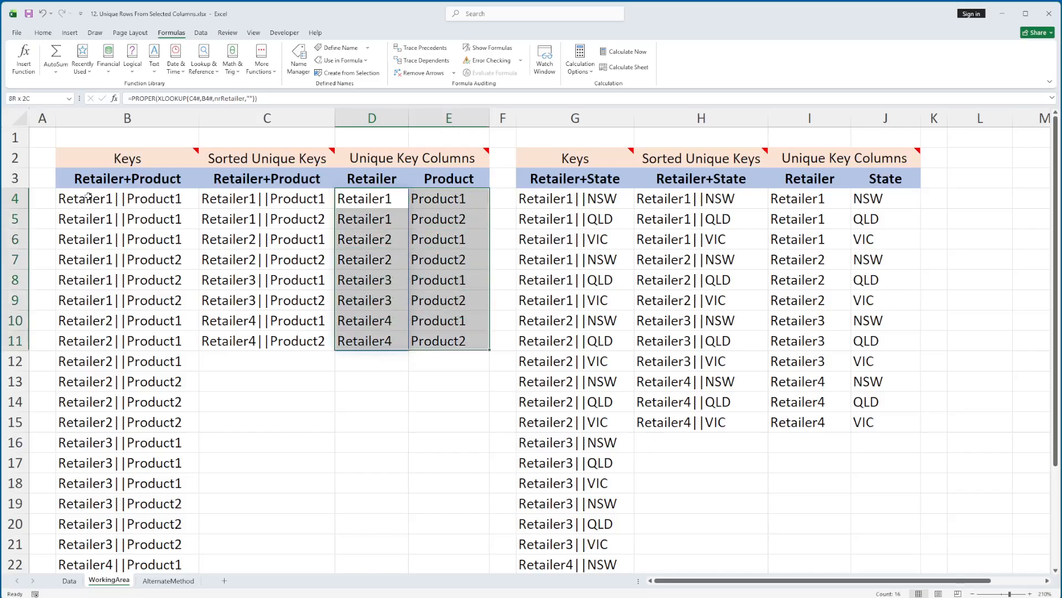
Step: Compare the Retailer and Product lookup formulas in D4 and E4
{"action": "key", "text": "Right"}
{"action": "key", "text": "Left"}
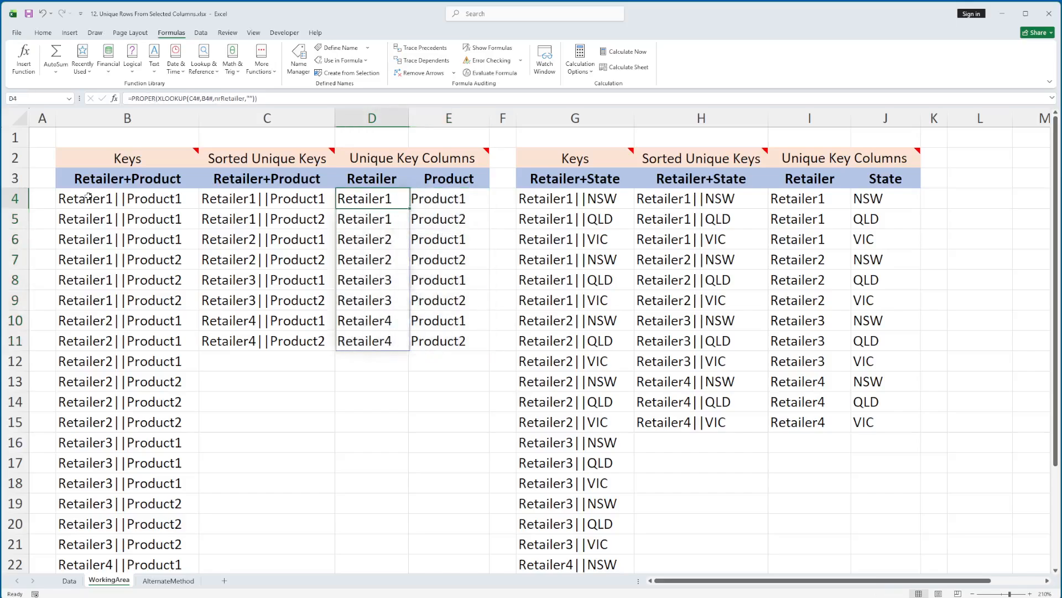
{"action": "left_click", "coordinate": [435, 196]}
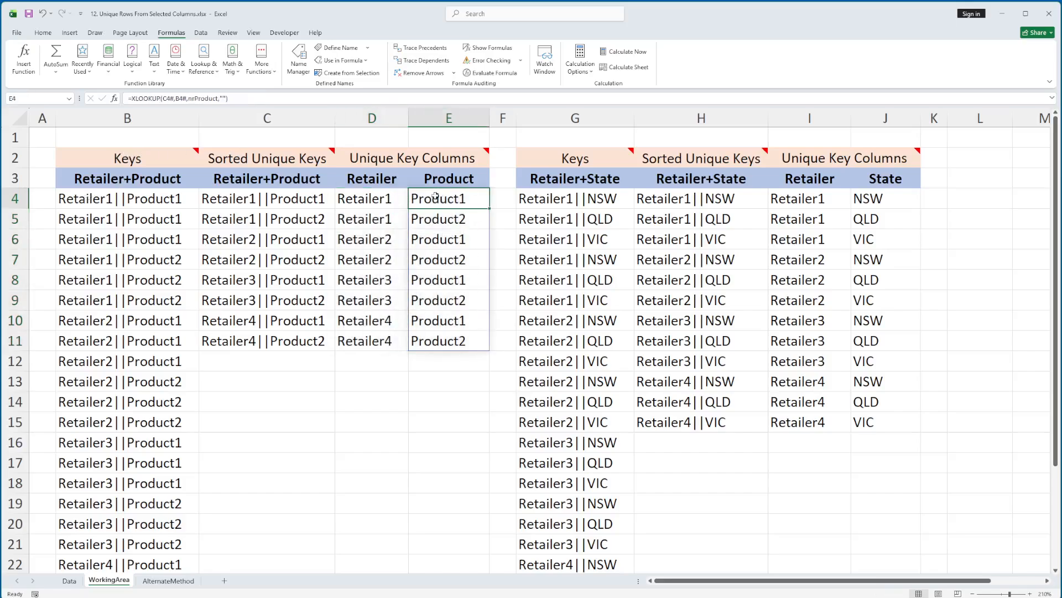
{"action": "left_click", "coordinate": [387, 196]}
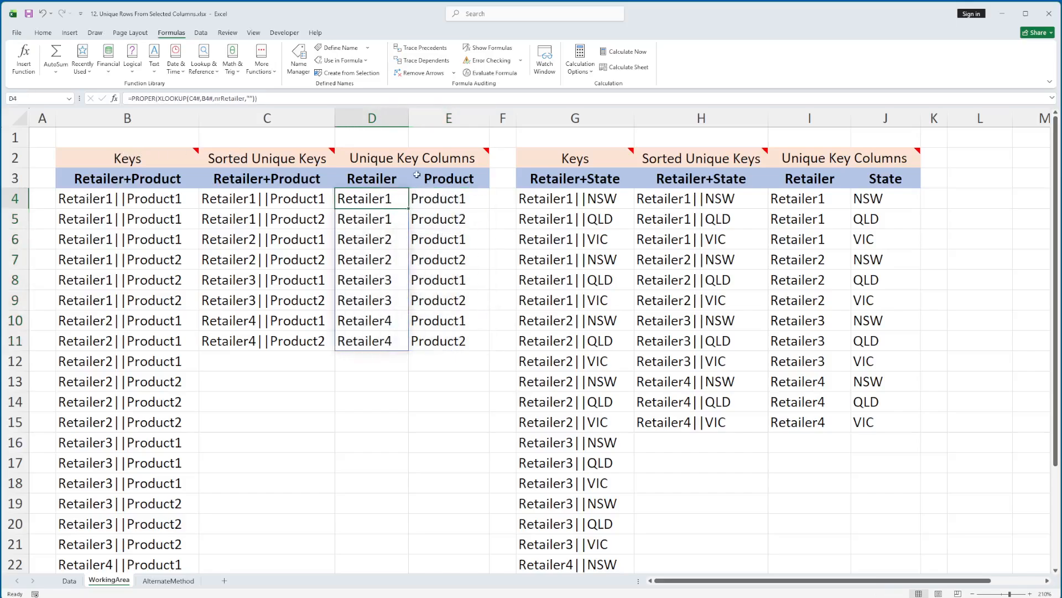
Step: Insert a blank column between the Retailer and Product columns on the Data sheet
{"action": "left_click", "coordinate": [72, 580]}
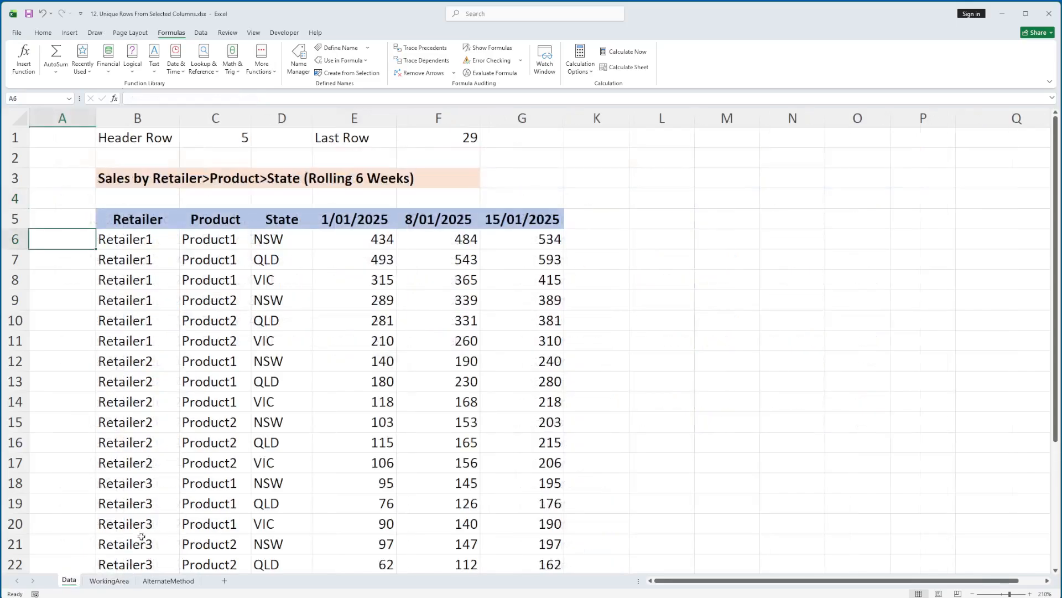
{"action": "left_click", "coordinate": [243, 118]}
{"action": "right_click", "coordinate": [247, 118]}
{"action": "left_click", "coordinate": [258, 217]}
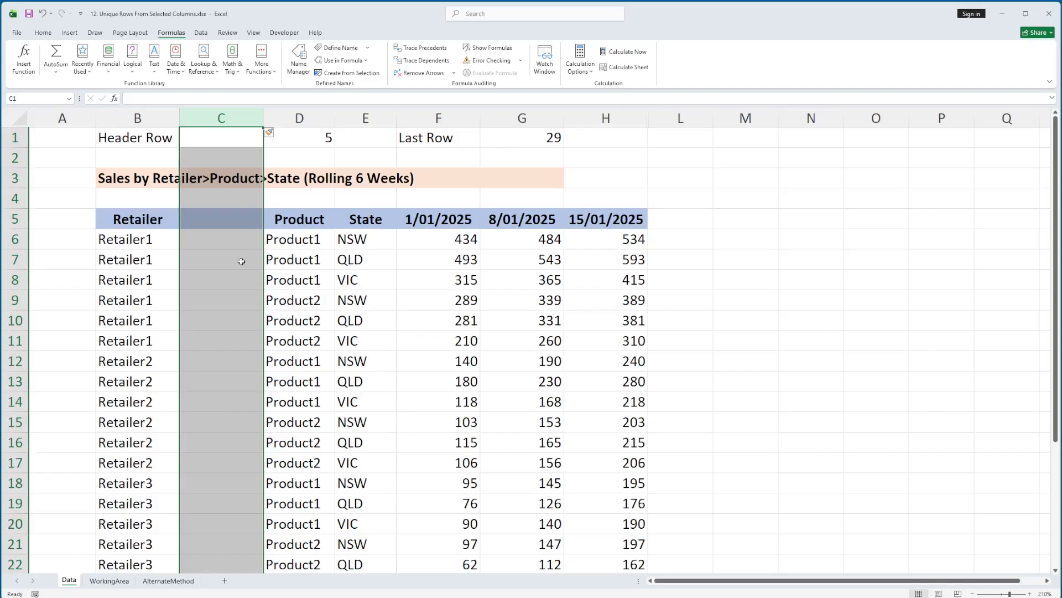
Step: Check on WorkingArea how the D4 and E4 lookup formulas respond to the column inserted on the Data sheet
{"action": "left_click", "coordinate": [109, 580]}
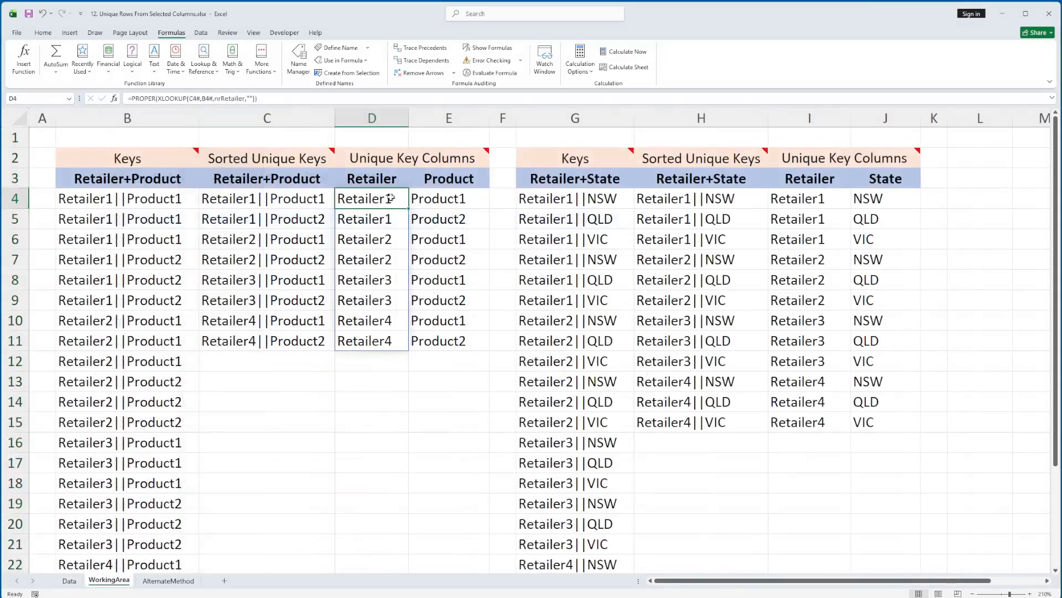
{"action": "left_click", "coordinate": [430, 200]}
{"action": "left_click", "coordinate": [394, 200]}
{"action": "left_click", "coordinate": [430, 202]}
{"action": "left_click", "coordinate": [395, 201]}
{"action": "left_click", "coordinate": [430, 205]}
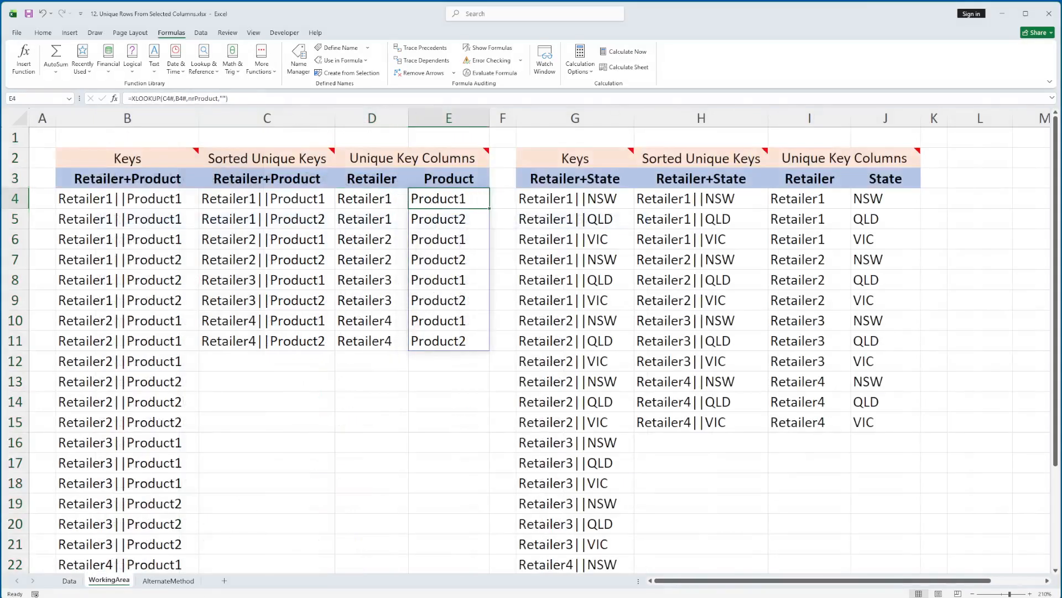
Step: Undo the column insertion on the Data sheet and rename the Product header in C5 to ProductName
{"action": "left_click", "coordinate": [69, 580]}
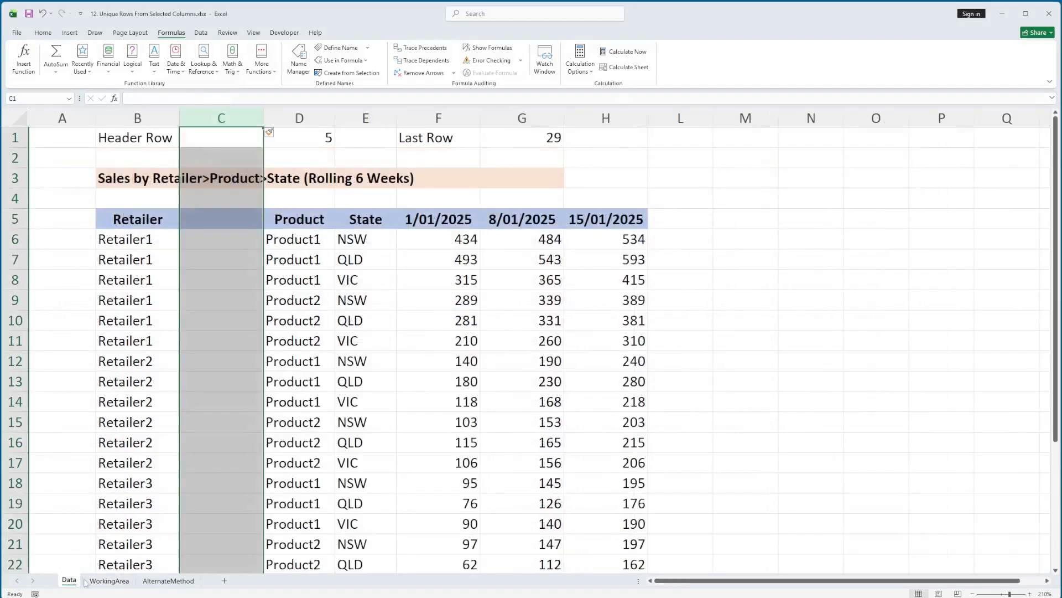
{"action": "key", "text": "ctrl+z"}
{"action": "left_click", "coordinate": [220, 220]}
{"action": "key", "text": "F2"}
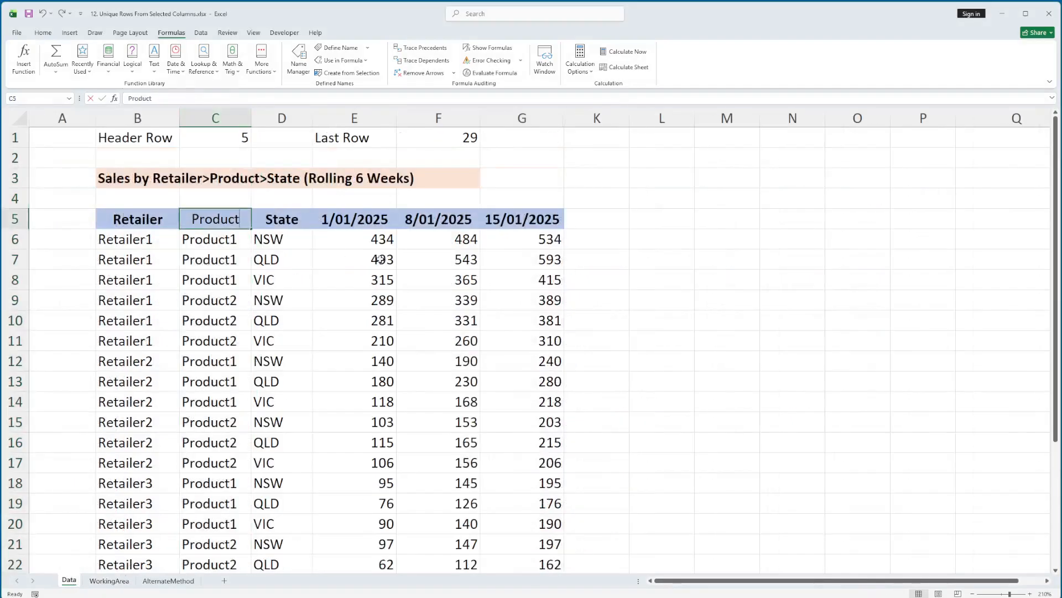
{"action": "type", "text": "Name"}
{"action": "key", "text": "Return"}
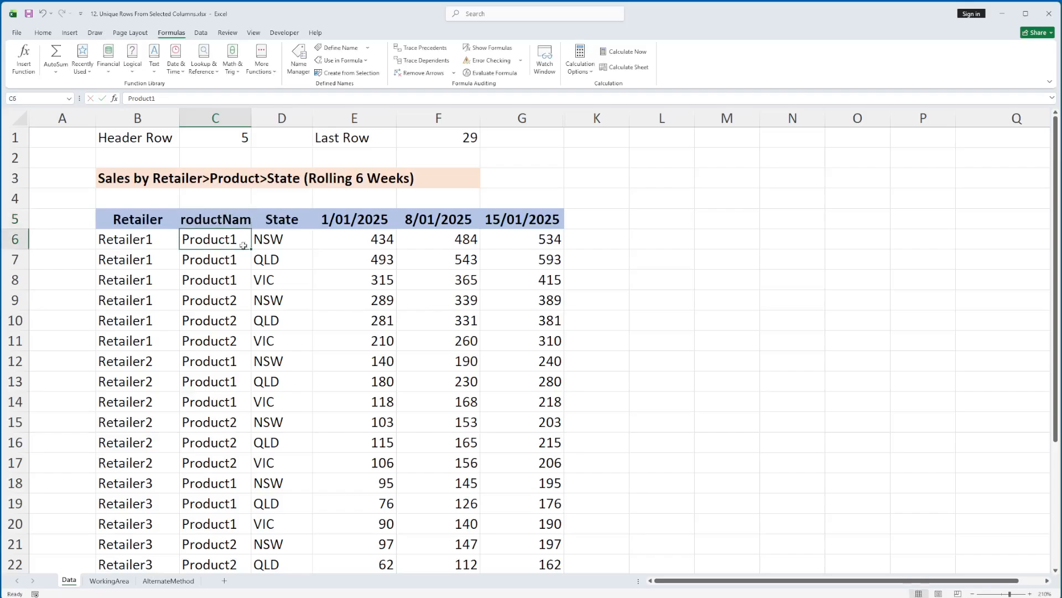
Step: Check the WorkingArea lookups against the renamed header, and undo the C5 header change on the Data sheet
{"action": "left_click", "coordinate": [109, 580]}
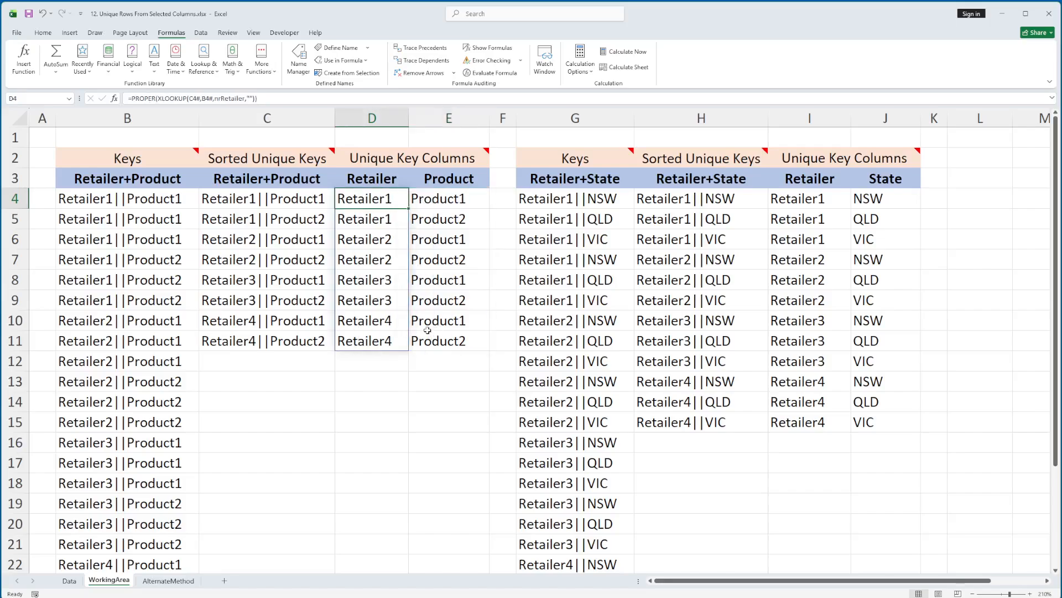
{"action": "key", "text": "ctrl+z"}
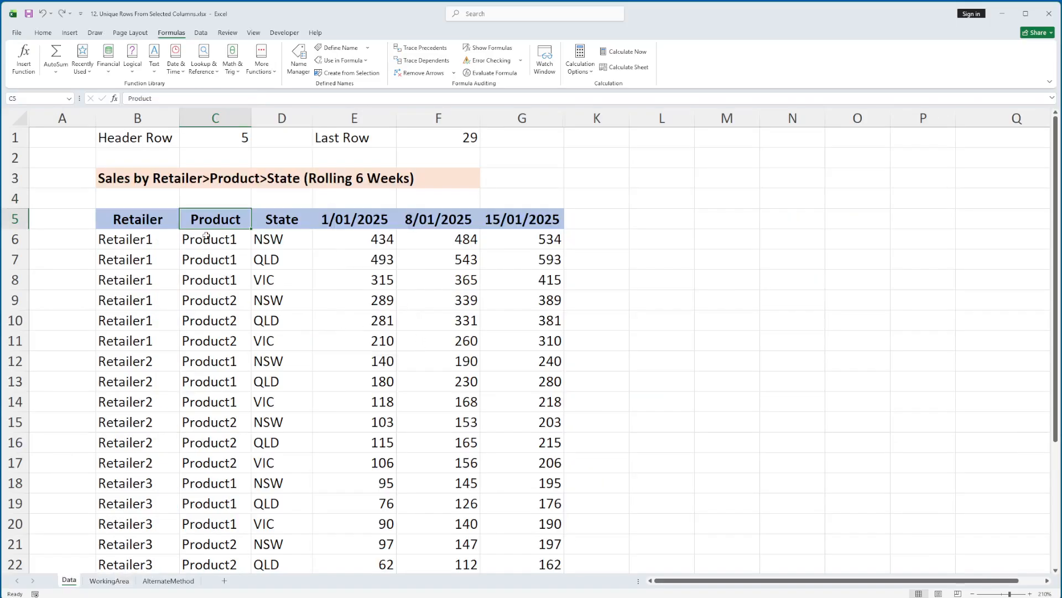
{"action": "left_click", "coordinate": [110, 580]}
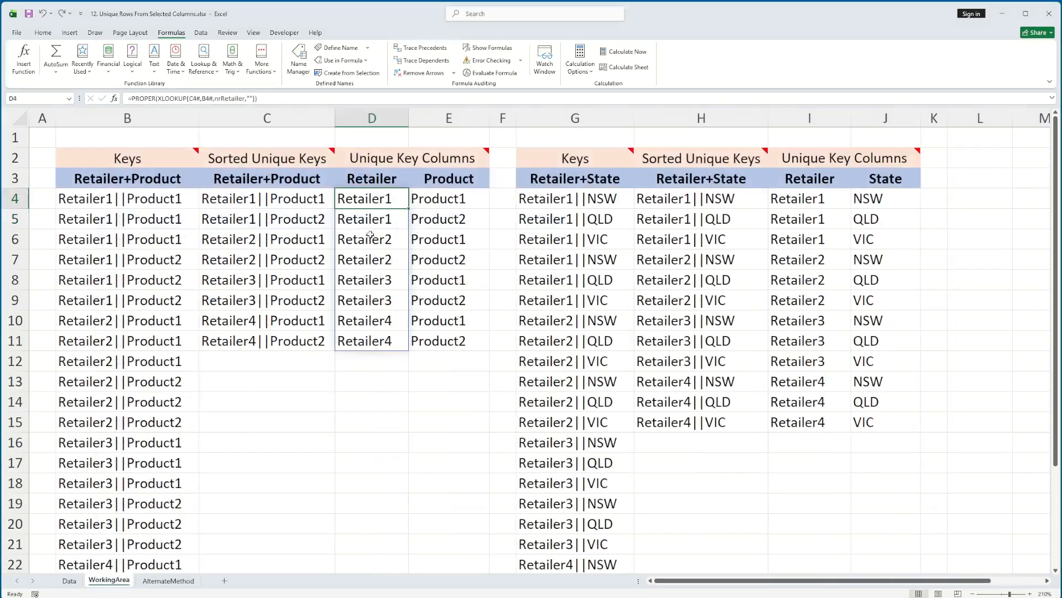
Step: Point out the Product header in E3 and select the Retailer and State headers in I3:J3
{"action": "left_click", "coordinate": [449, 181]}
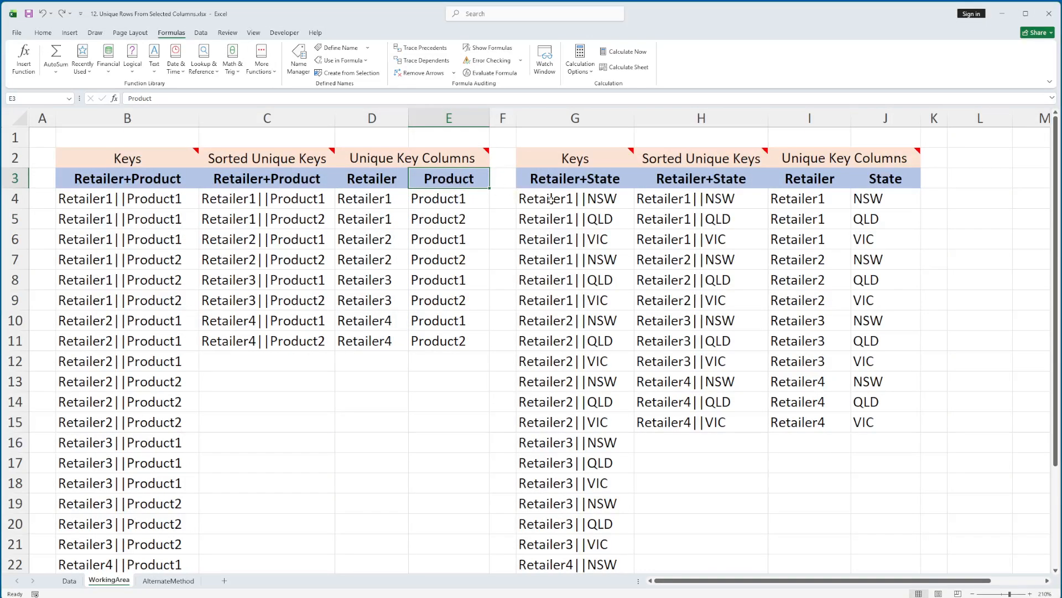
{"action": "left_click", "coordinate": [818, 183]}
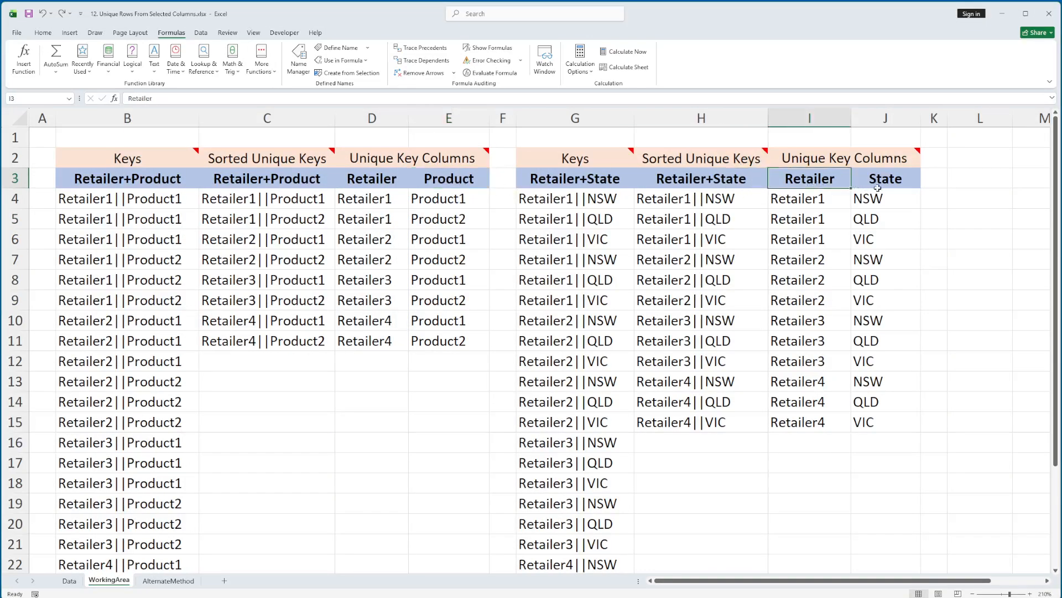
{"action": "left_click", "coordinate": [887, 182], "text": "shift"}
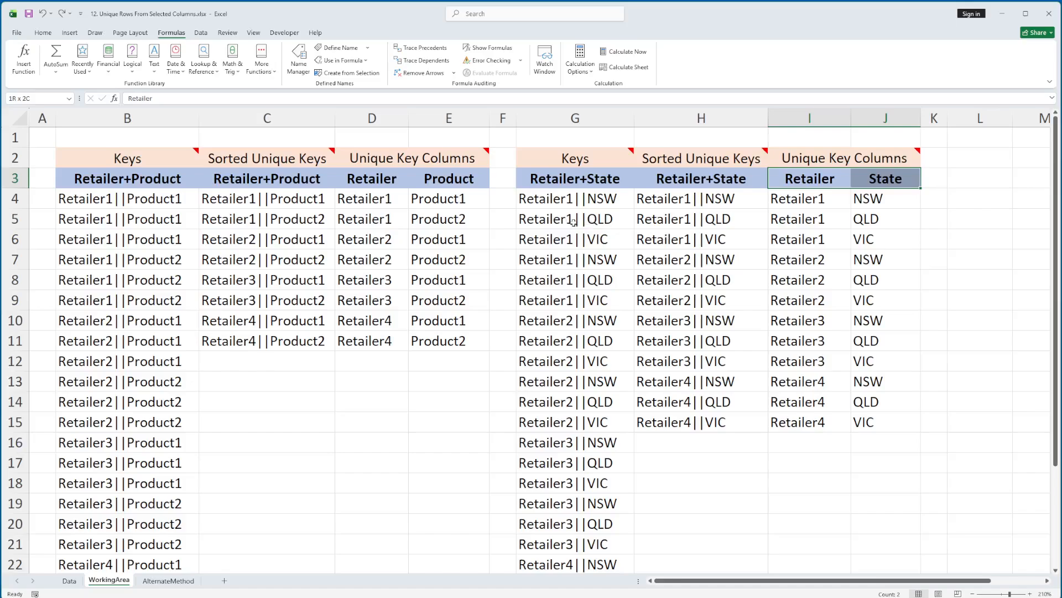
Step: Inspect the Retailer+State key formula in G4, highlighting its nrRetailer and nrState named ranges, and leave it without editing
{"action": "left_click", "coordinate": [602, 204]}
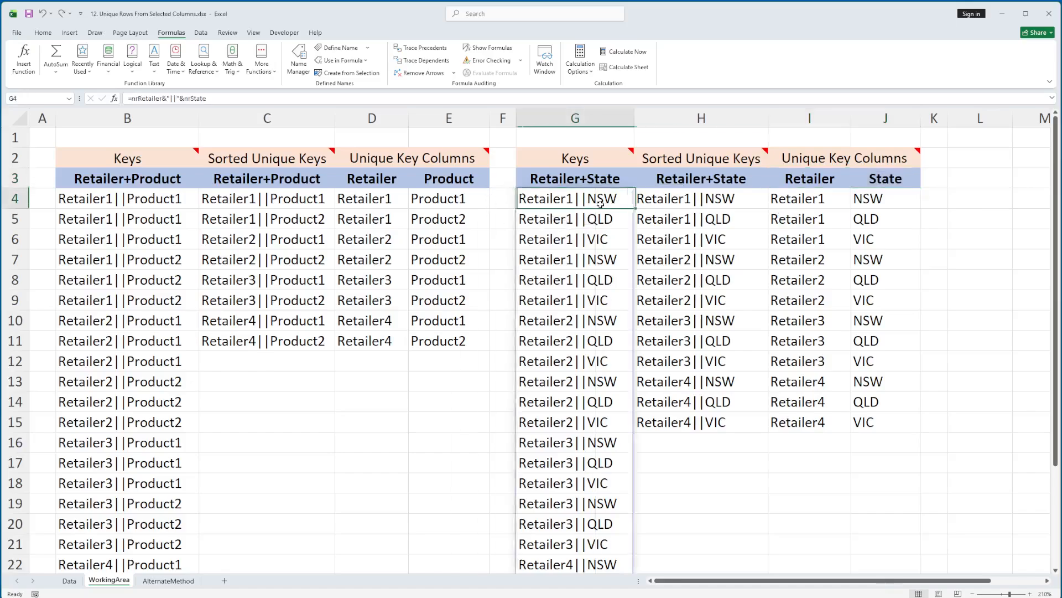
{"action": "double_click", "coordinate": [560, 205]}
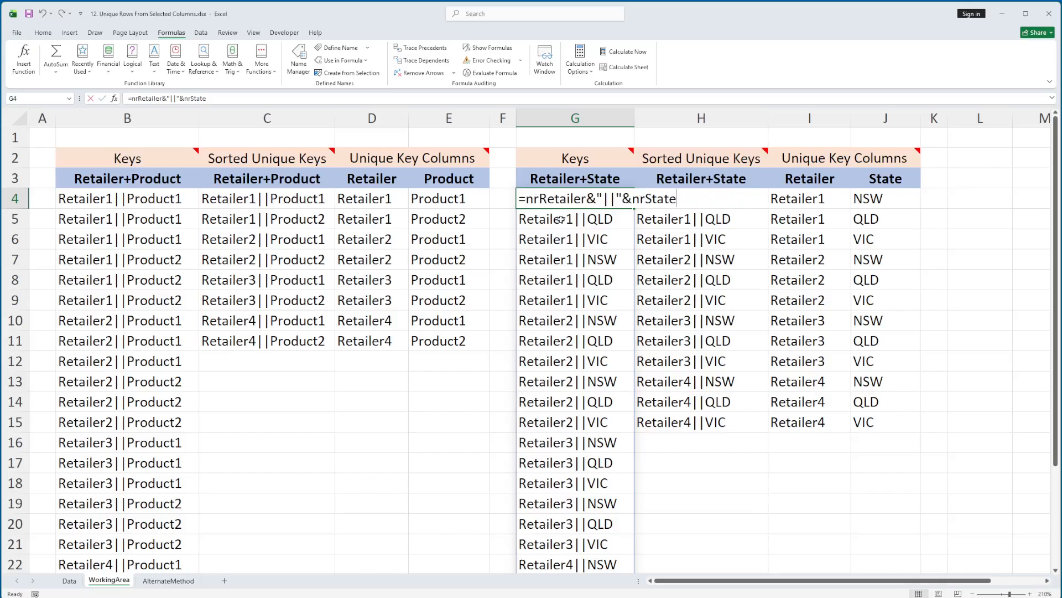
{"action": "double_click", "coordinate": [537, 197]}
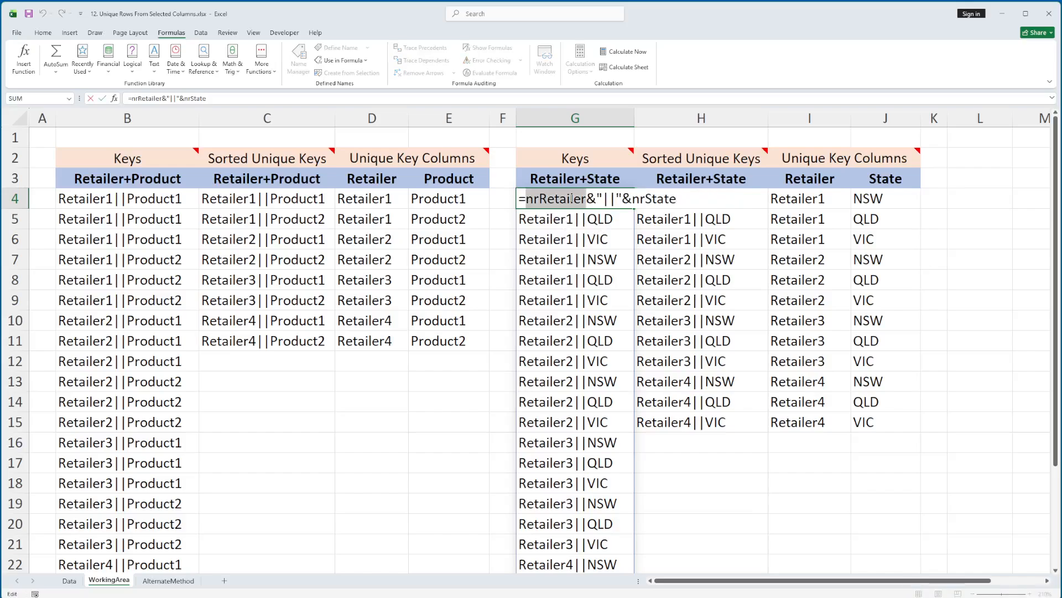
{"action": "double_click", "coordinate": [638, 198]}
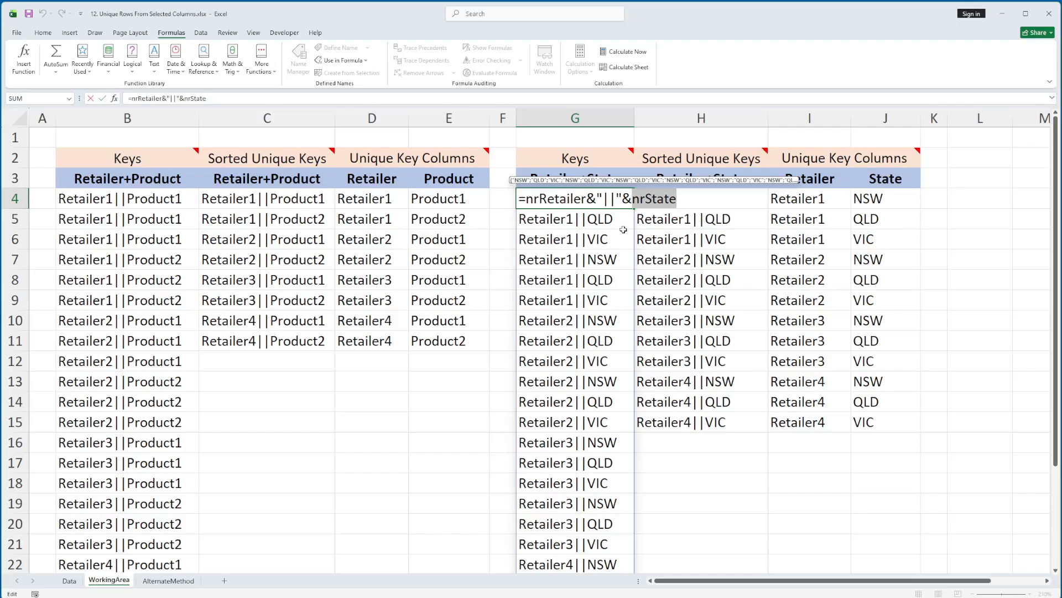
{"action": "key", "text": "Escape"}
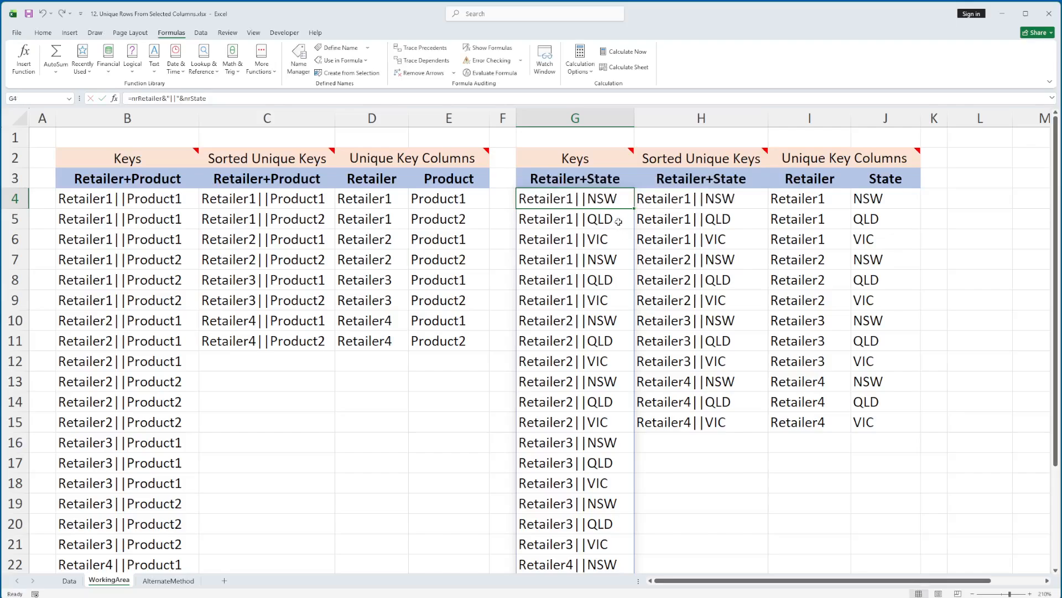
Step: Inspect the sorted unique Retailer+State keys formula in H4 and leave it without editing
{"action": "left_click", "coordinate": [677, 199]}
{"action": "double_click", "coordinate": [676, 203]}
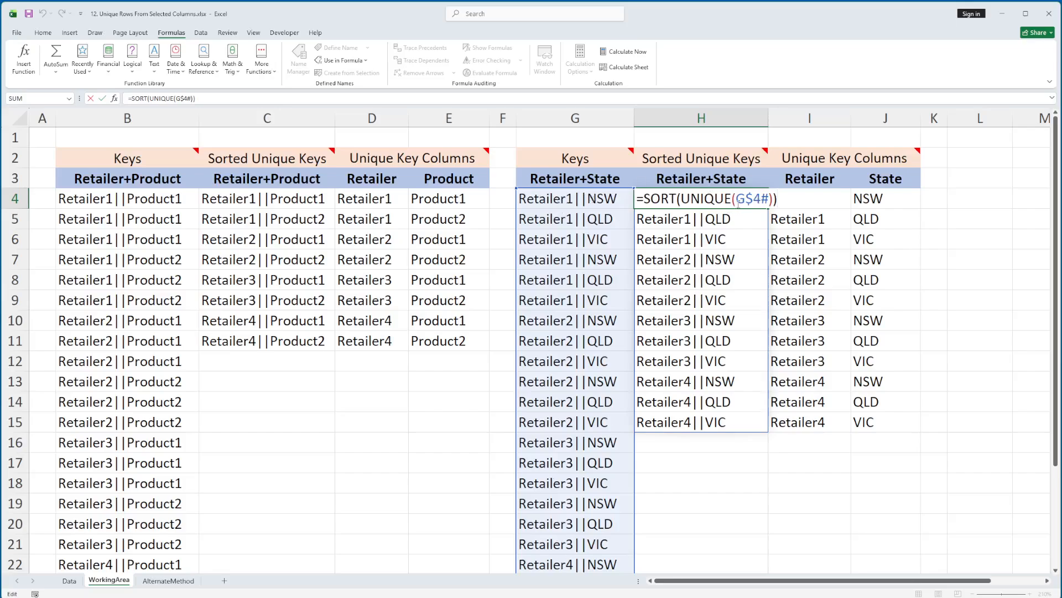
{"action": "key", "text": "Escape"}
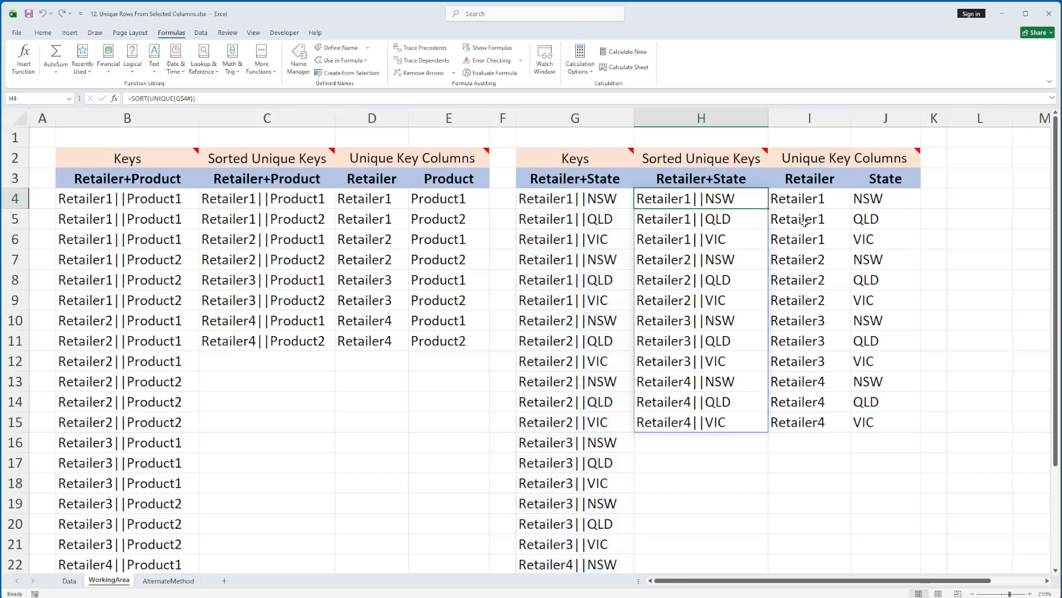
Step: Open the Retailer lookup formula in I4 to examine its full expression and references
{"action": "left_click", "coordinate": [799, 198]}
{"action": "key", "text": "F2"}
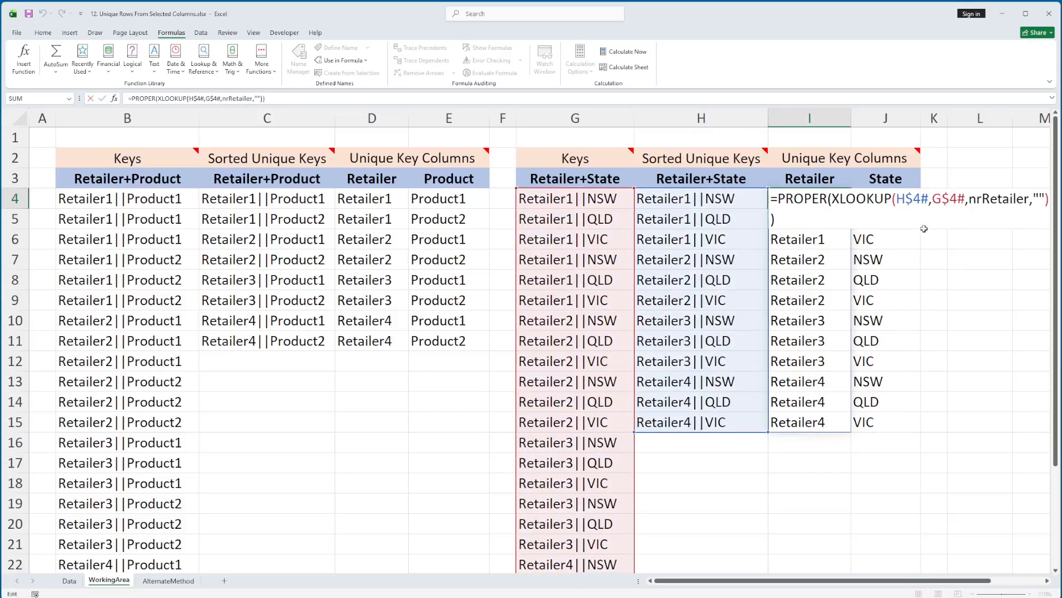
{"action": "left_click_drag", "start_coordinate": [959, 585], "coordinate": [984, 585]}
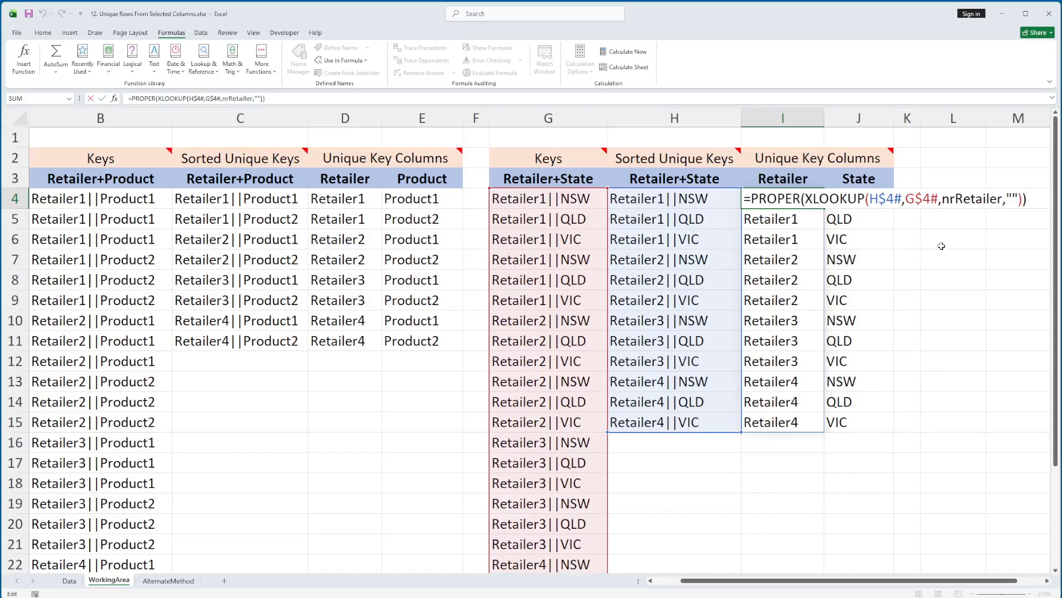
Step: Inspect the State lookup formula in J4, highlighting its UPPER function and nrState return array, and leave it without editing
{"action": "key", "text": "Escape"}
{"action": "left_click", "coordinate": [850, 207]}
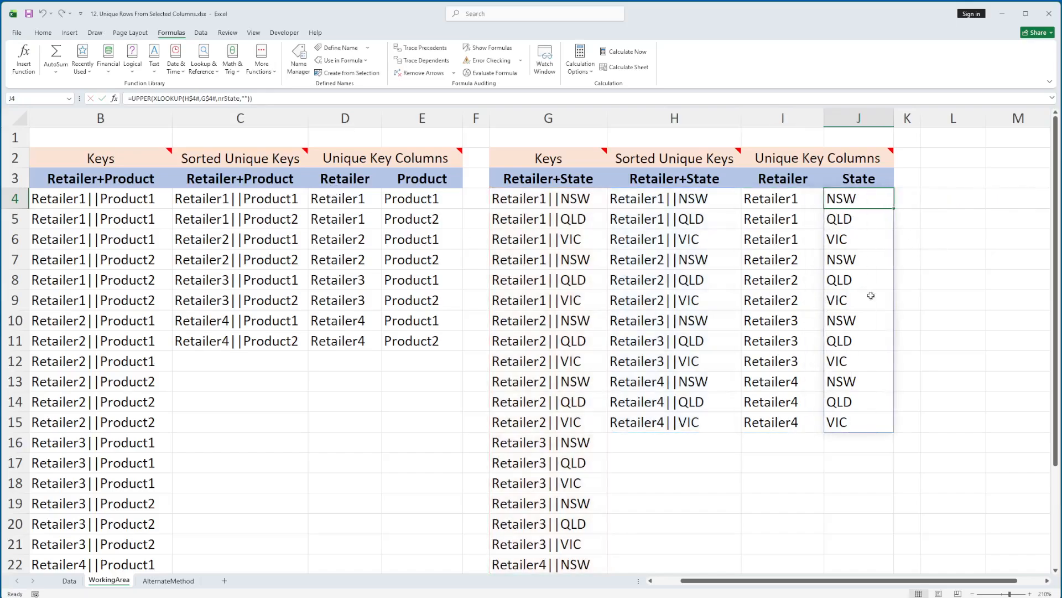
{"action": "scroll", "coordinate": [931, 586], "scroll_direction": "right", "scroll_amount": 1}
{"action": "key", "text": "F2"}
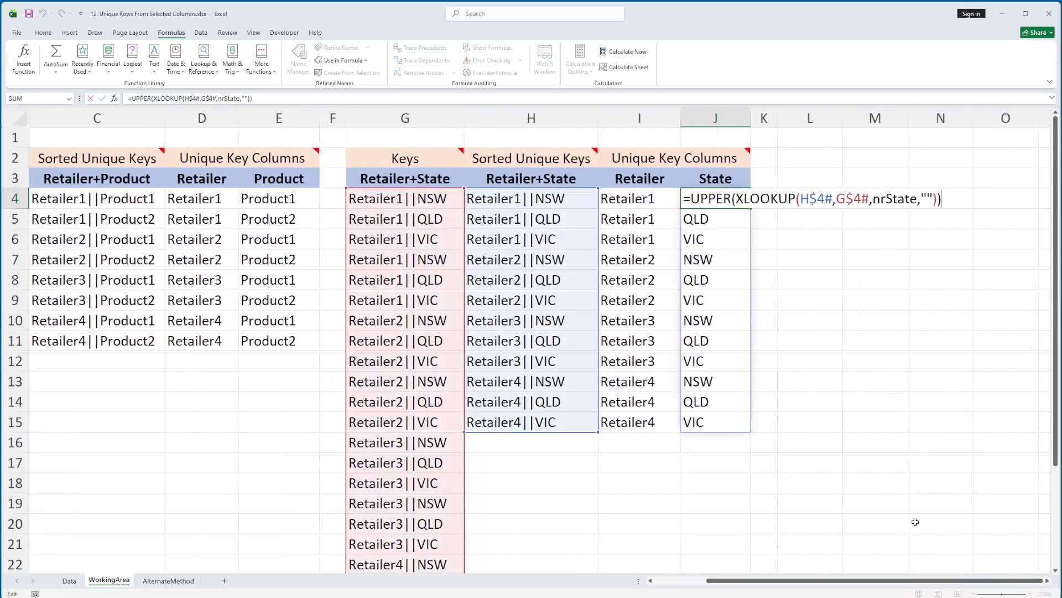
{"action": "double_click", "coordinate": [718, 199]}
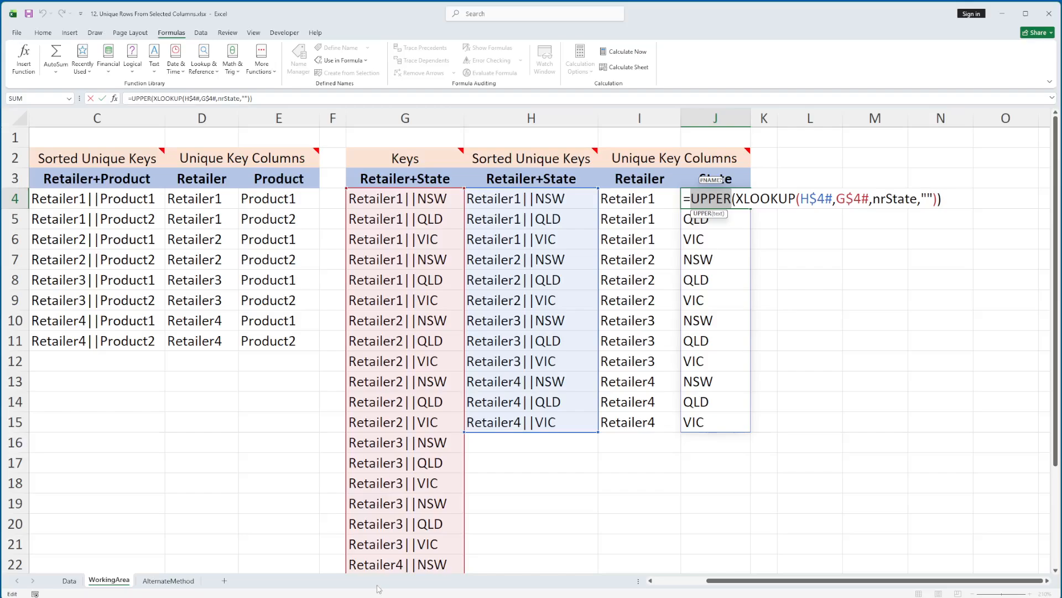
{"action": "double_click", "coordinate": [893, 199]}
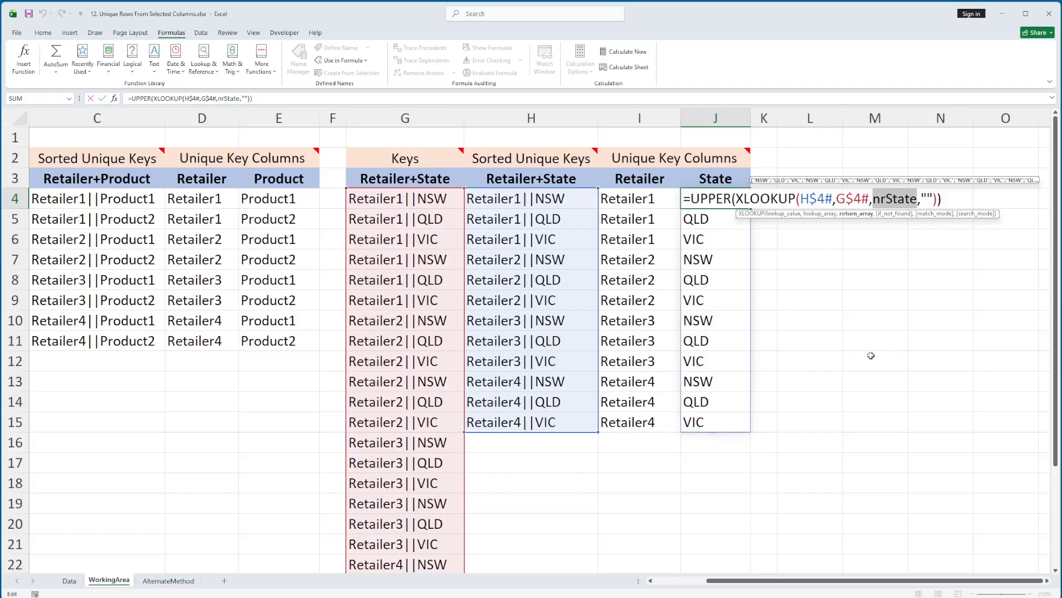
{"action": "key", "text": "Escape"}
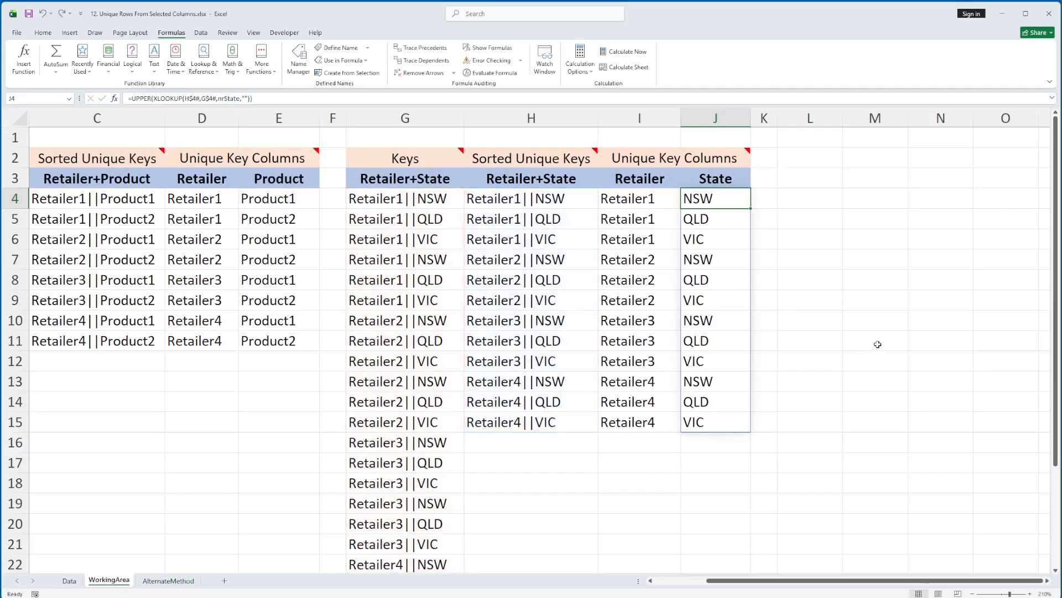
Step: Open the AlternateMethod sheet and select the first Retailer key cell, B4
{"action": "key", "text": "Home"}
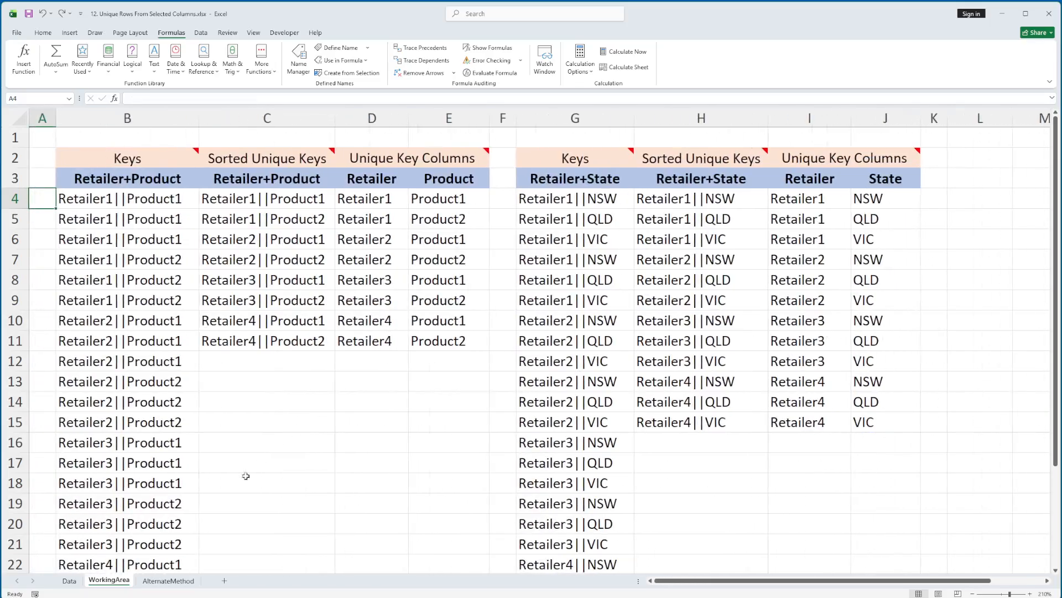
{"action": "left_click", "coordinate": [161, 581]}
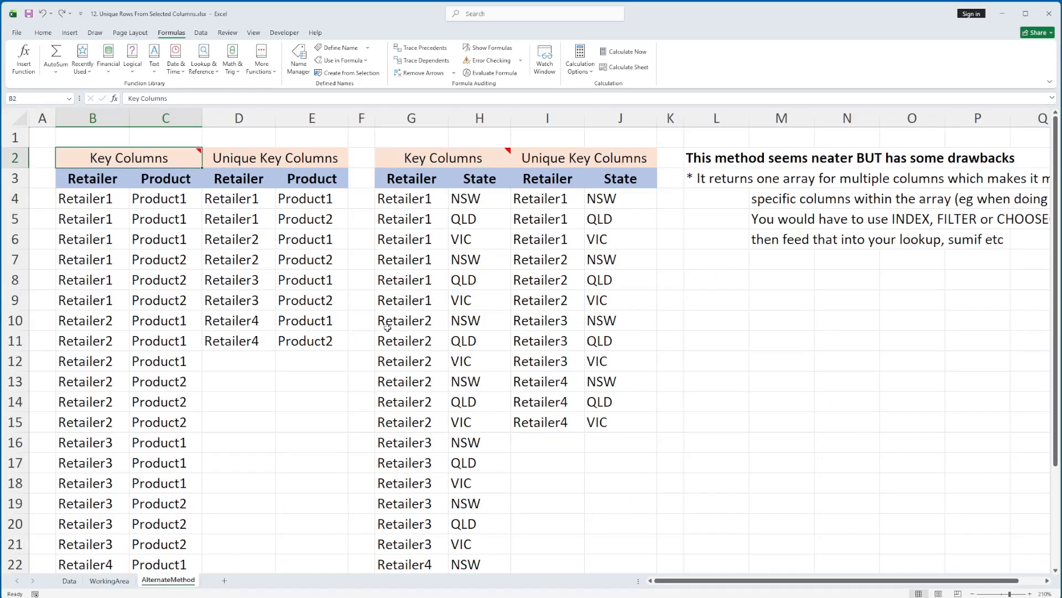
{"action": "key", "text": "Down"}
{"action": "key", "text": "Down"}
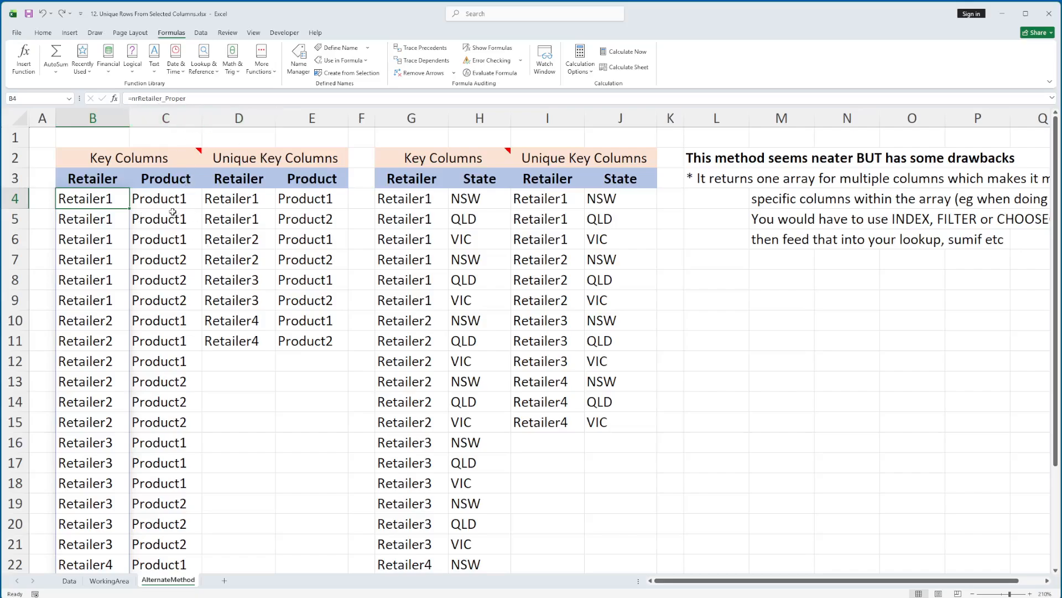
Step: Review the nrProduct_Proper, nrRetailer_Proper and nrState_Upper named ranges, select the nrRetailer_Proper definition's formula, and close the list of names
{"action": "left_click", "coordinate": [299, 59]}
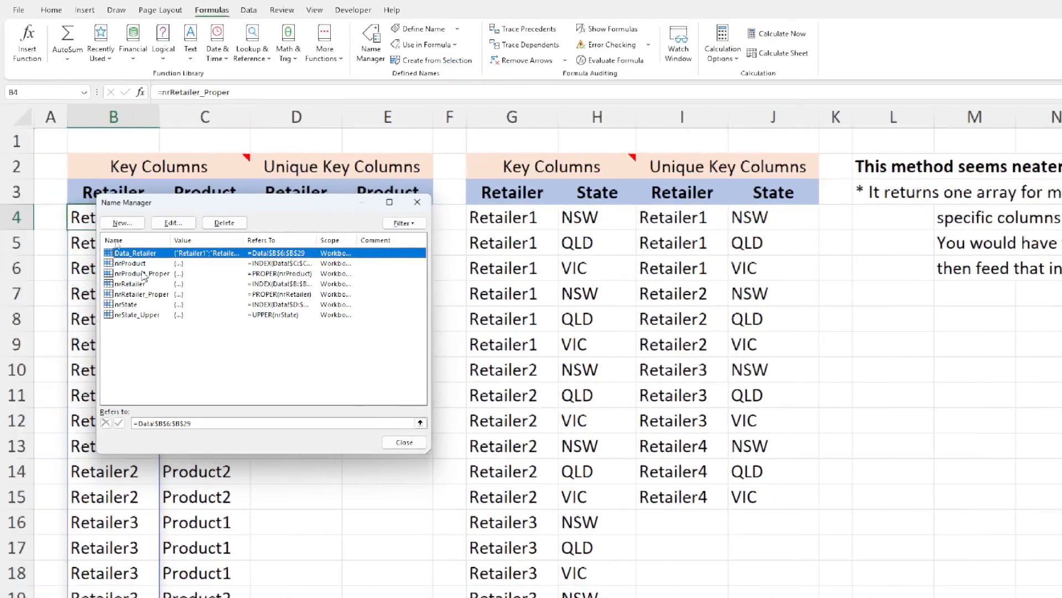
{"action": "left_click", "coordinate": [139, 274]}
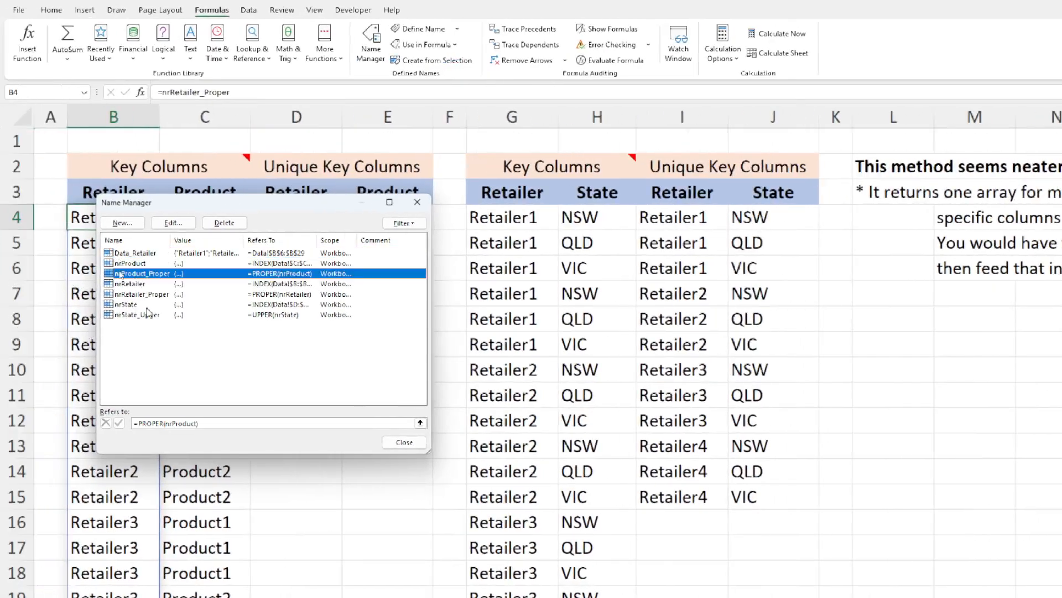
{"action": "left_click", "coordinate": [139, 295]}
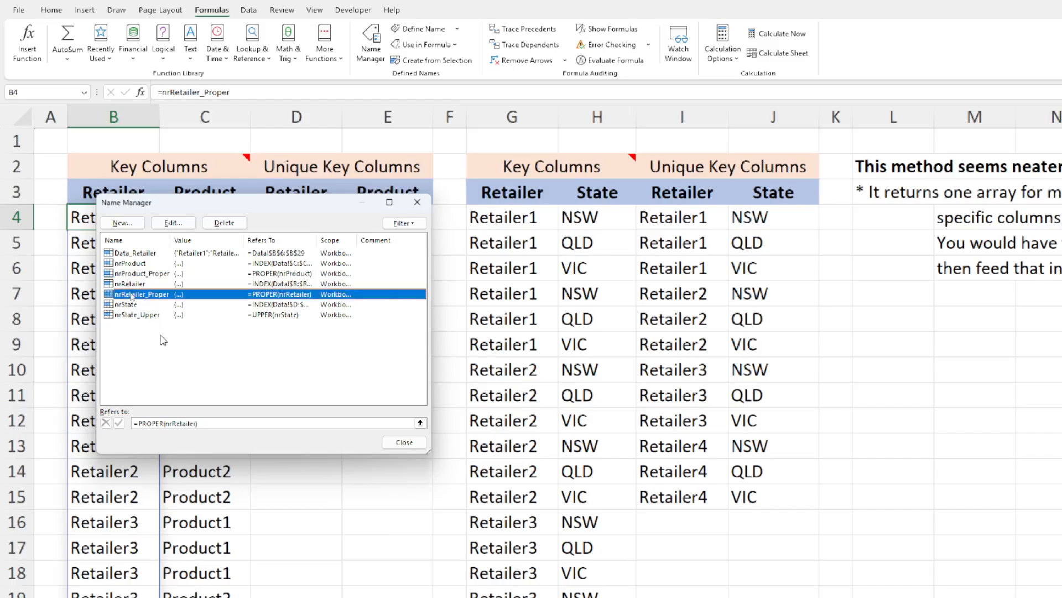
{"action": "left_click", "coordinate": [133, 314]}
{"action": "left_click", "coordinate": [139, 295]}
{"action": "left_click", "coordinate": [235, 422]}
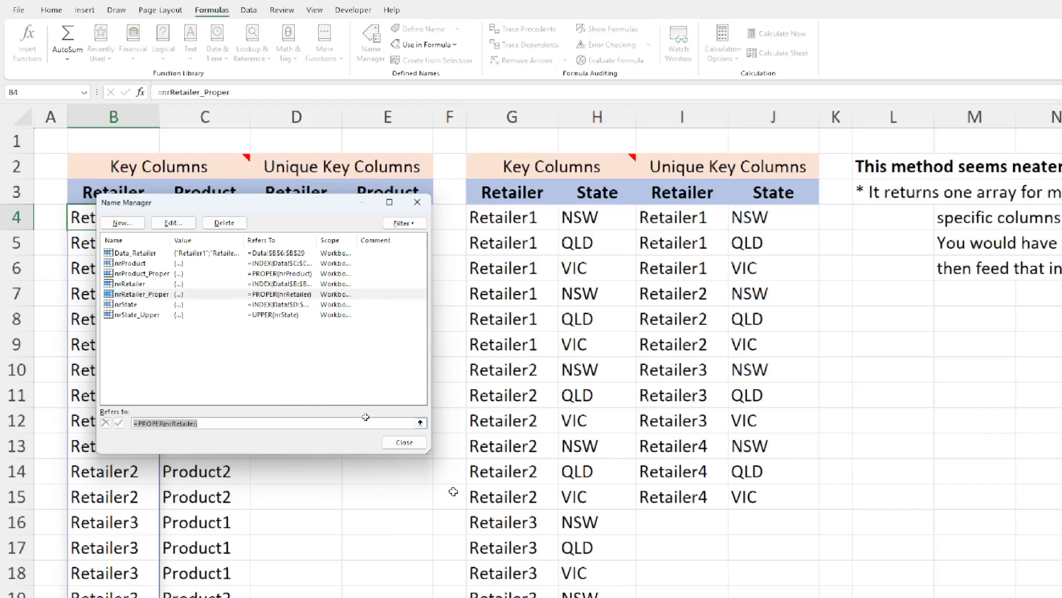
{"action": "left_click", "coordinate": [411, 443]}
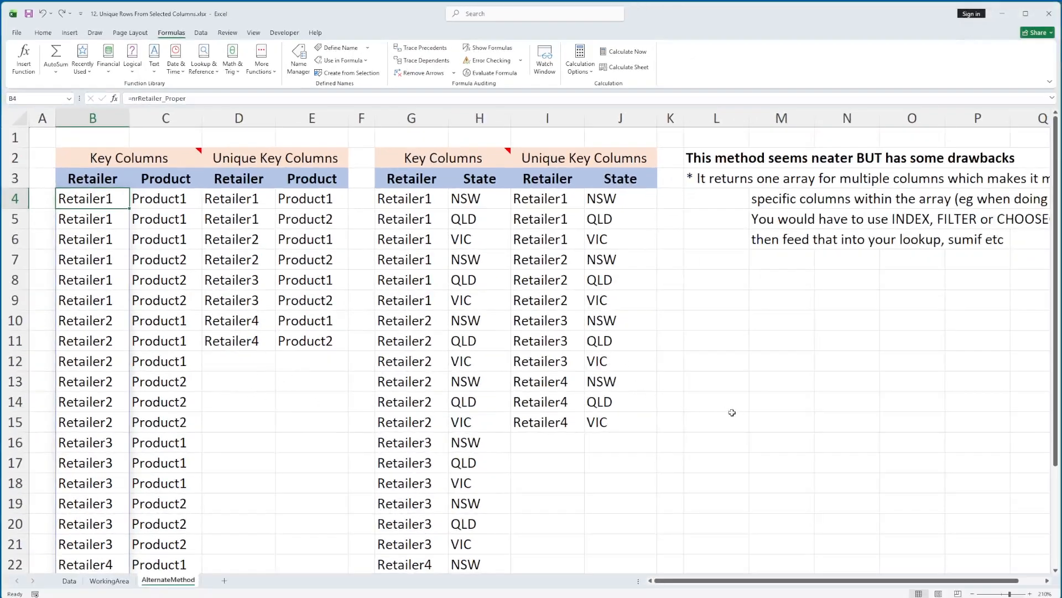
Step: Draft =PROPER(nrRetailer) in L12, highlight the PROPER function name, and discard the entry
{"action": "left_click", "coordinate": [715, 358]}
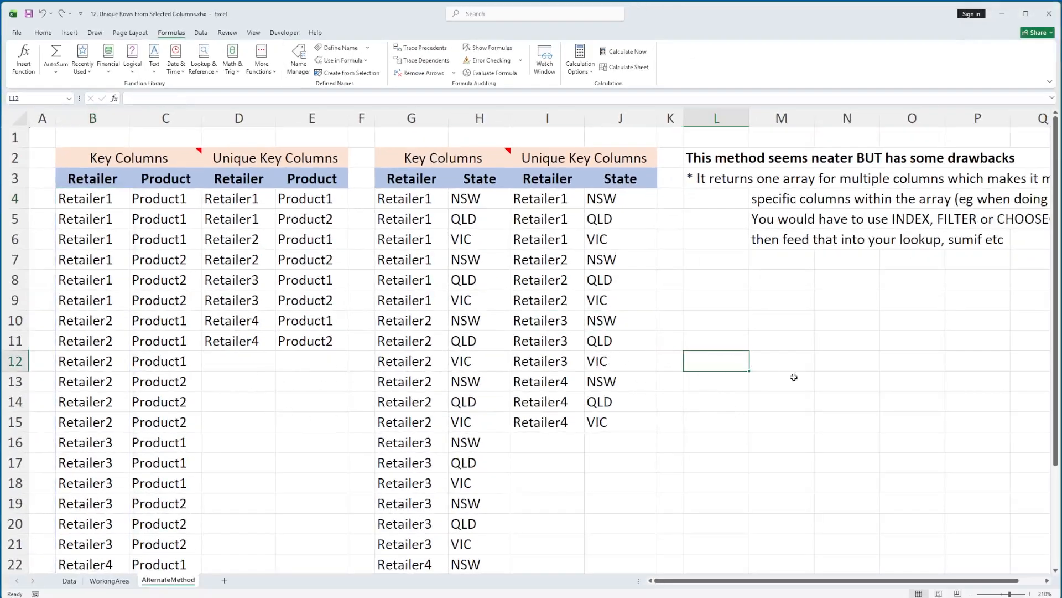
{"action": "type", "text": "=PROPER(nrRetailer)"}
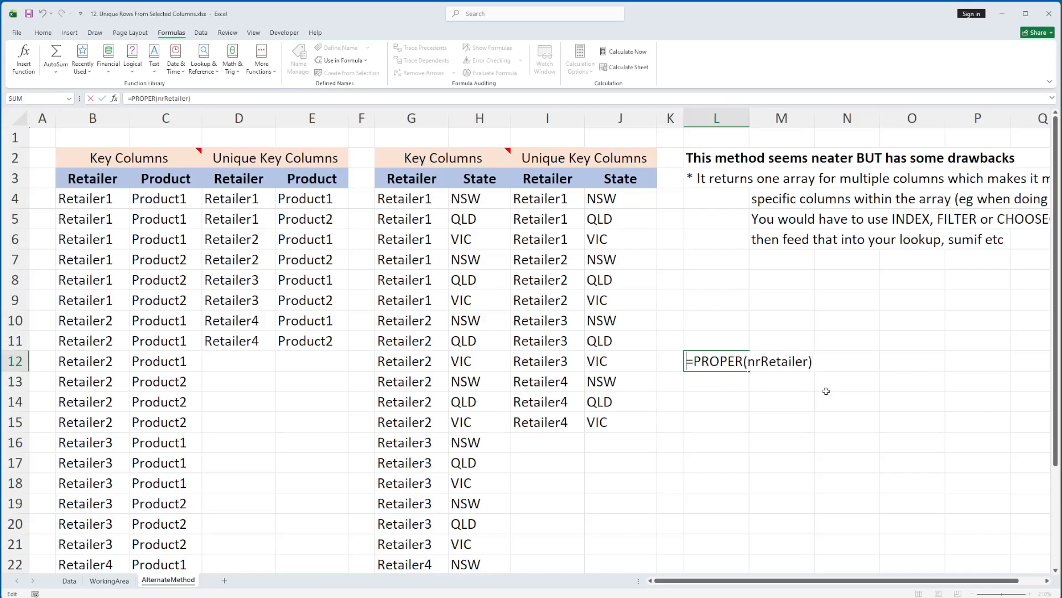
{"action": "key", "text": "Home"}
{"action": "key", "text": "Right"}
{"action": "key", "text": "shift+Right"}
{"action": "key", "text": "shift+Right"}
{"action": "key", "text": "shift+Right"}
{"action": "key", "text": "shift+Right"}
{"action": "key", "text": "shift+Right"}
{"action": "key", "text": "shift+Right"}
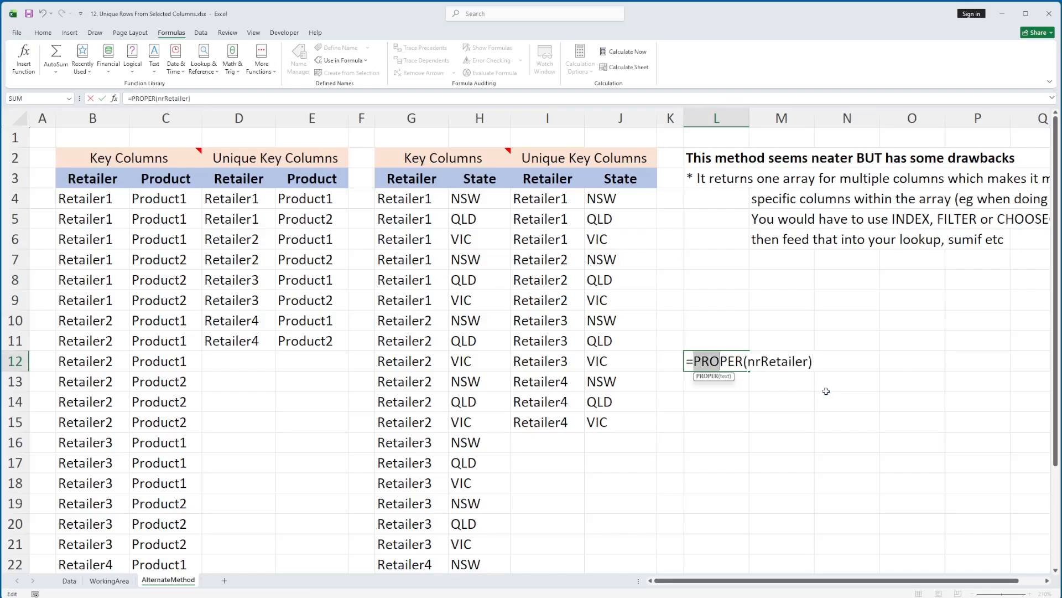
{"action": "key", "text": "shift+Left"}
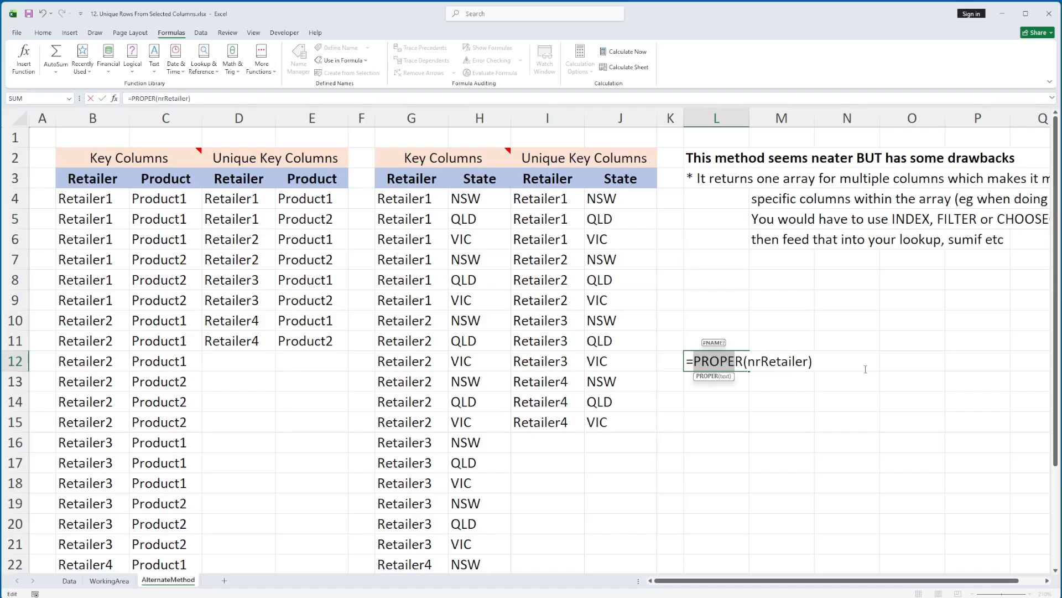
{"action": "key", "text": "Escape"}
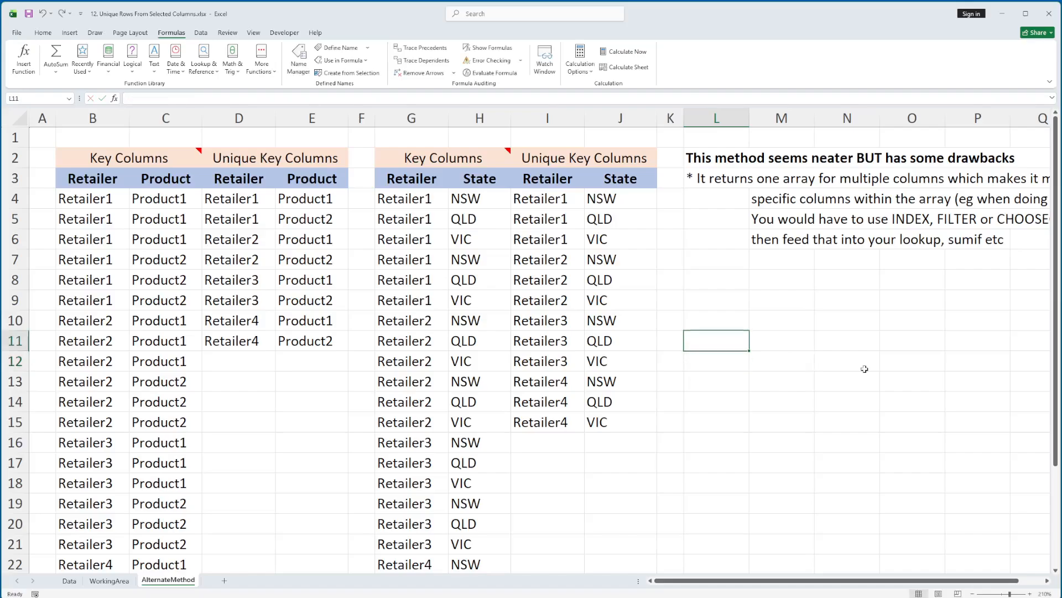
Step: Examine the named-range formulas in B4 and C4, highlighting =nrProduct_Proper, and leave both without editing
{"action": "left_click", "coordinate": [92, 205]}
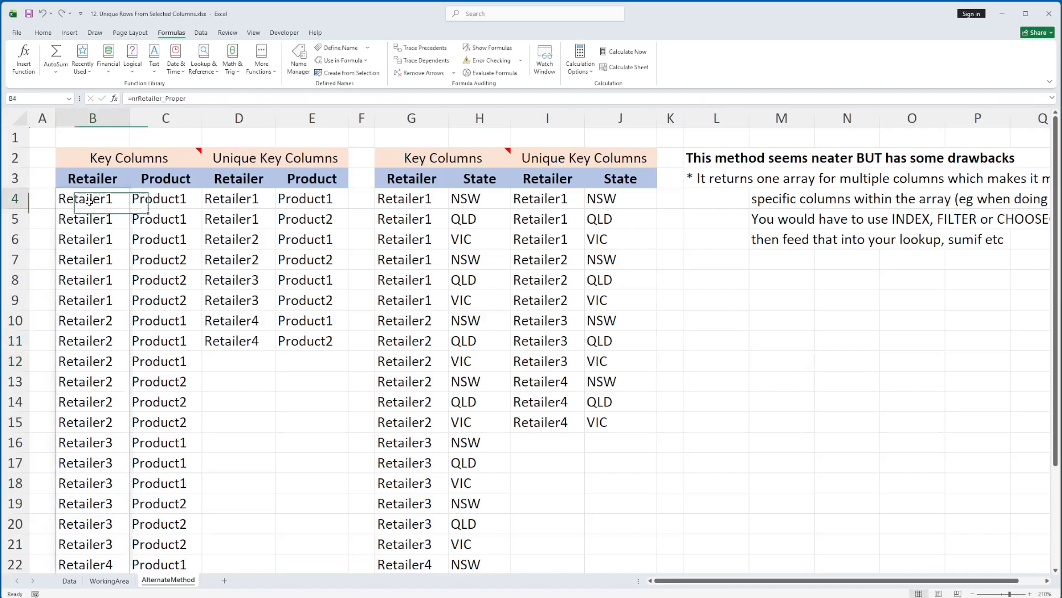
{"action": "left_click", "coordinate": [151, 201]}
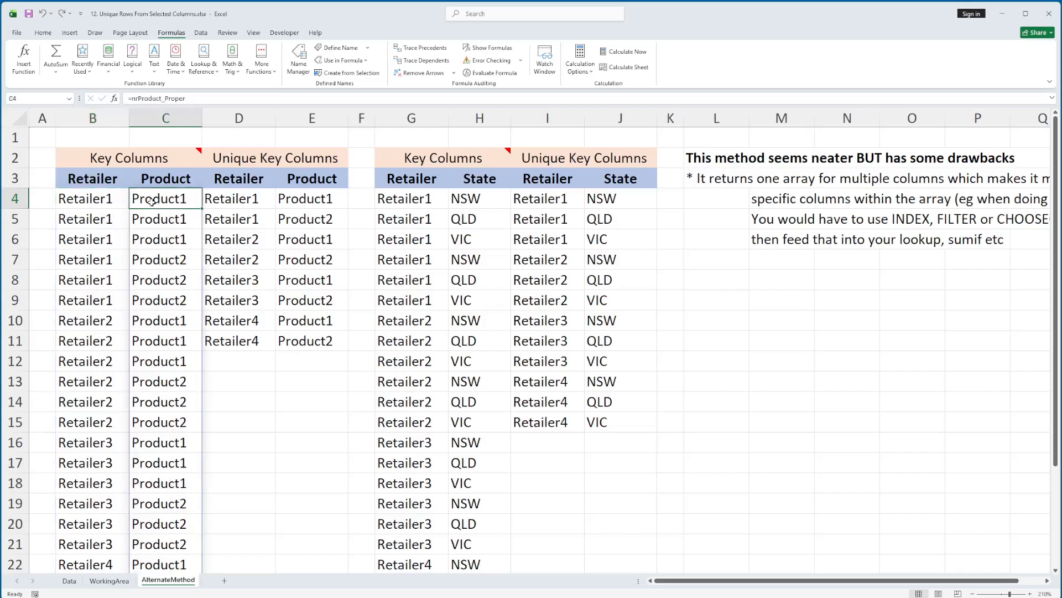
{"action": "double_click", "coordinate": [152, 202]}
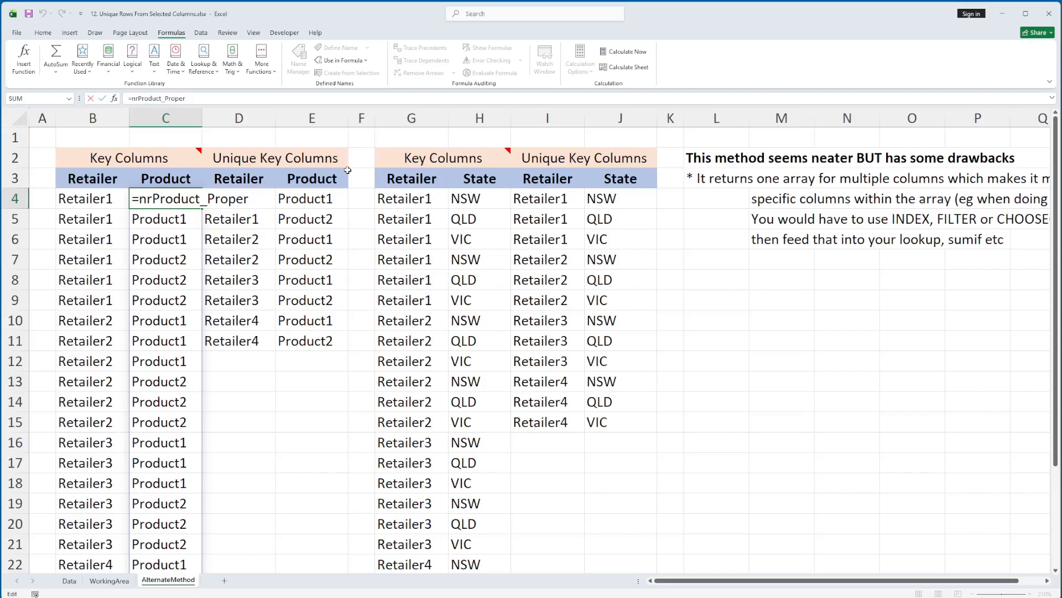
{"action": "left_click", "coordinate": [210, 97]}
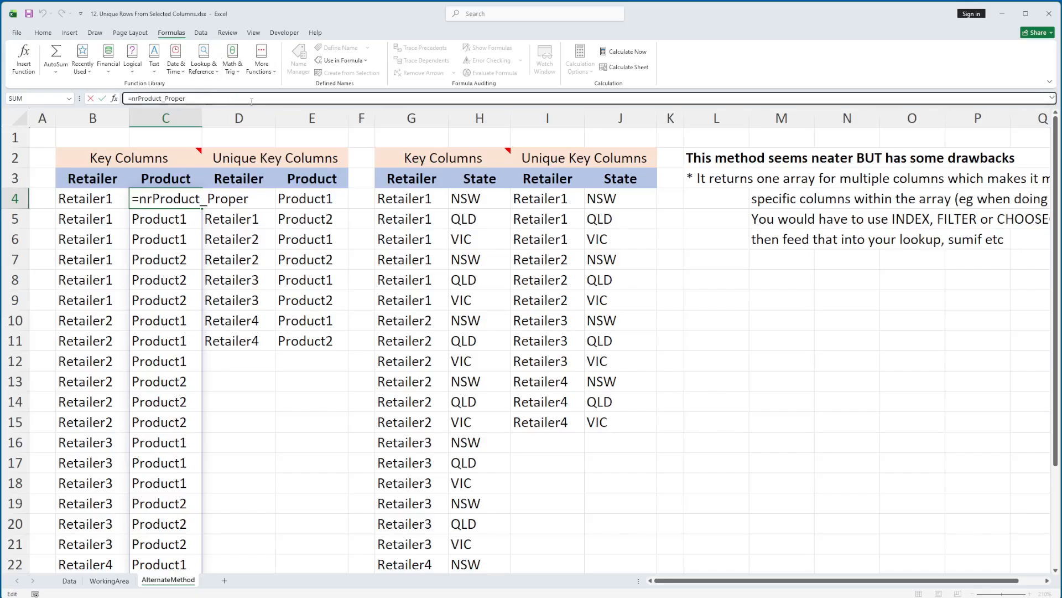
{"action": "left_click_drag", "start_coordinate": [252, 100], "coordinate": [128, 98]}
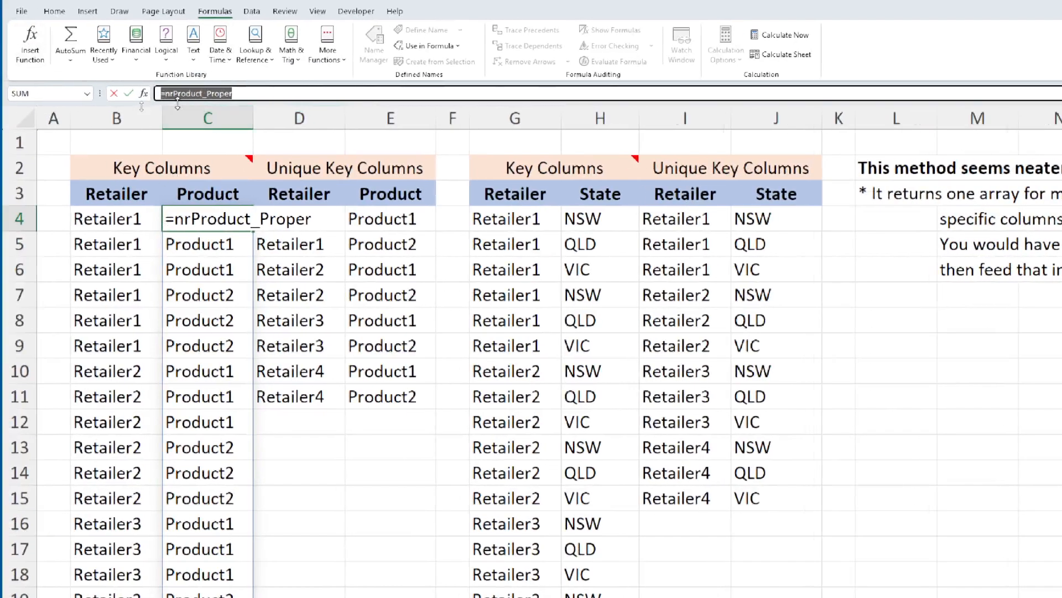
{"action": "key", "text": "Escape"}
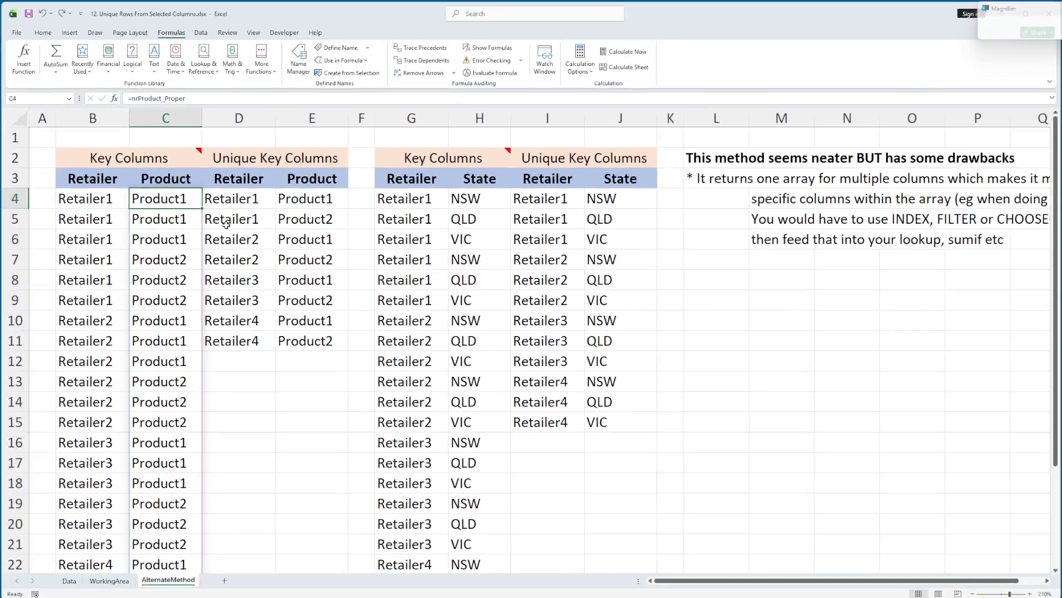
{"action": "key", "text": "Left"}
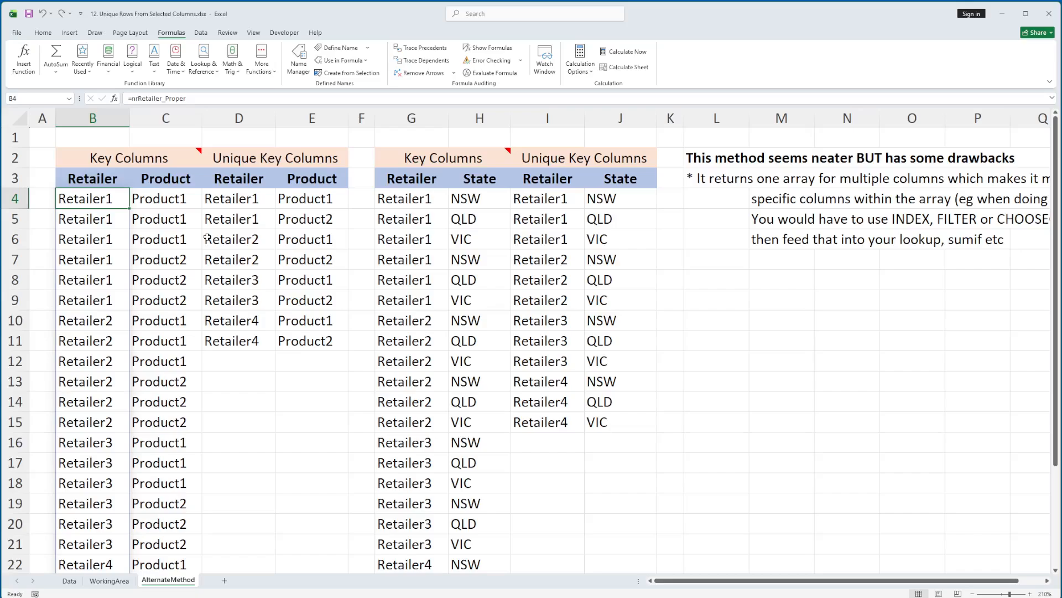
Step: Inspect the SORT(UNIQUE()) formula in D4, highlighting its B4# and C4# spill references, and leave it without editing
{"action": "left_click", "coordinate": [231, 207]}
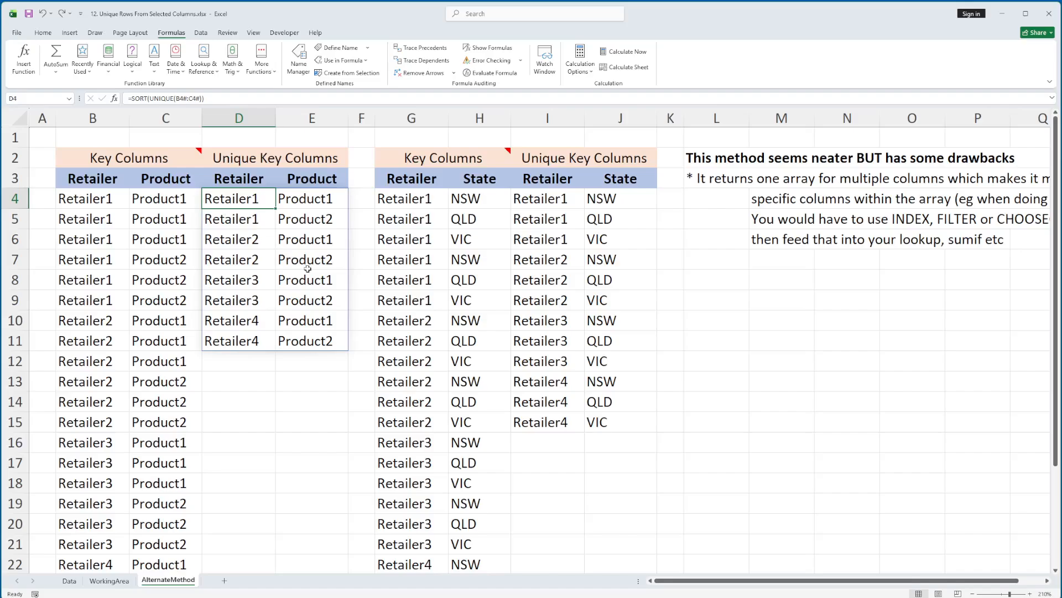
{"action": "key", "text": "F2"}
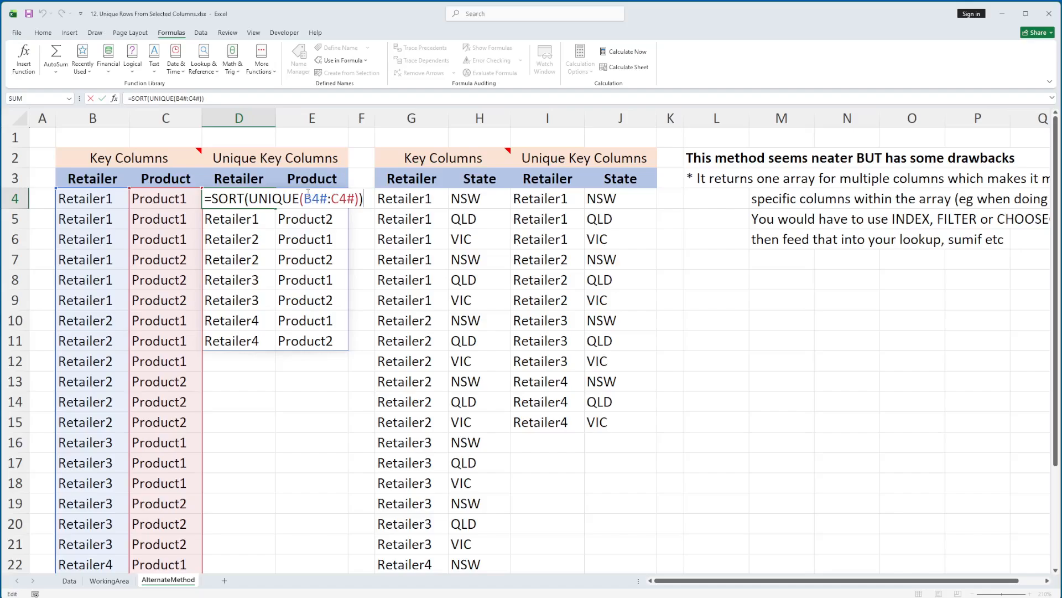
{"action": "left_click_drag", "start_coordinate": [304, 198], "coordinate": [327, 199]}
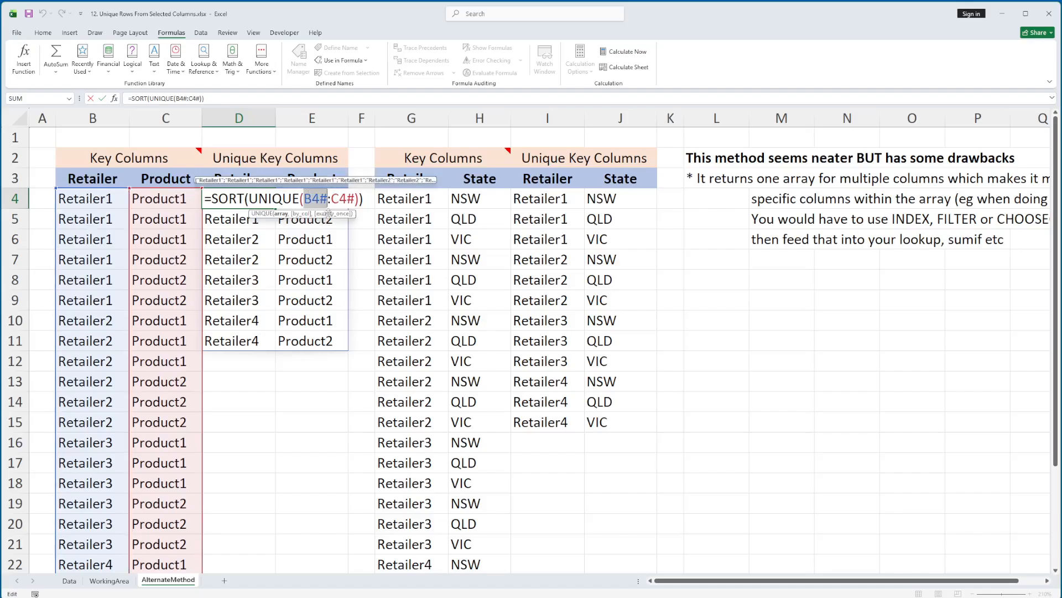
{"action": "left_click_drag", "start_coordinate": [332, 198], "coordinate": [354, 199]}
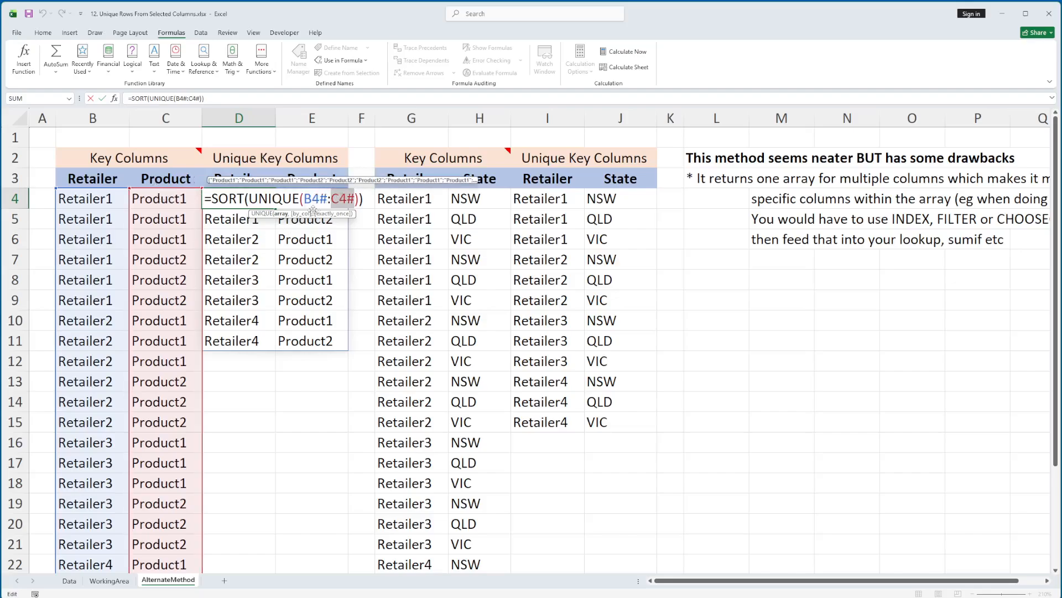
{"action": "key", "text": "Escape"}
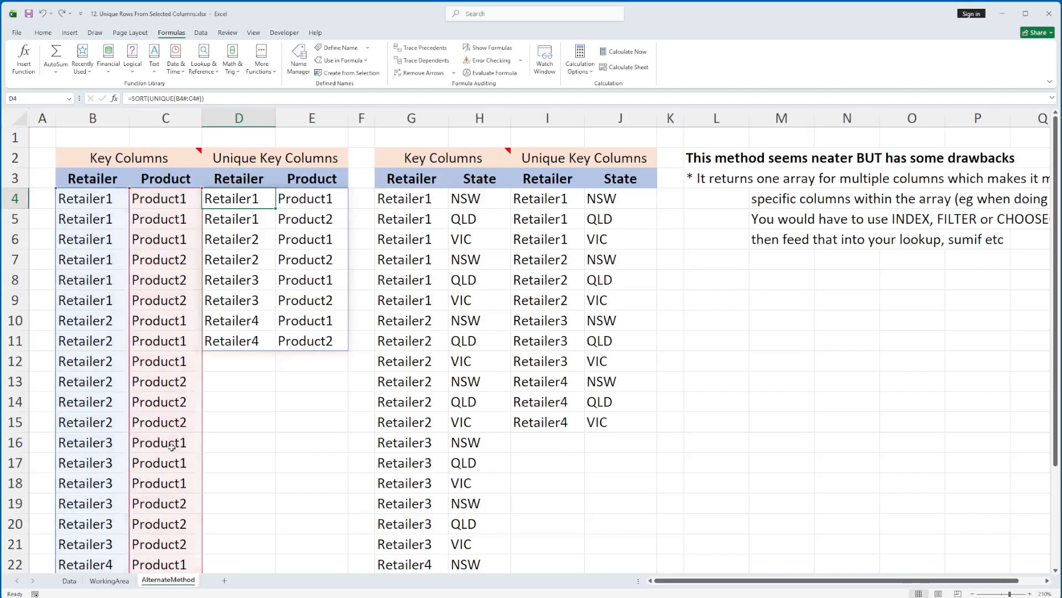
Step: Insert a blank column between Retailer and Product on the Data sheet
{"action": "left_click", "coordinate": [69, 580]}
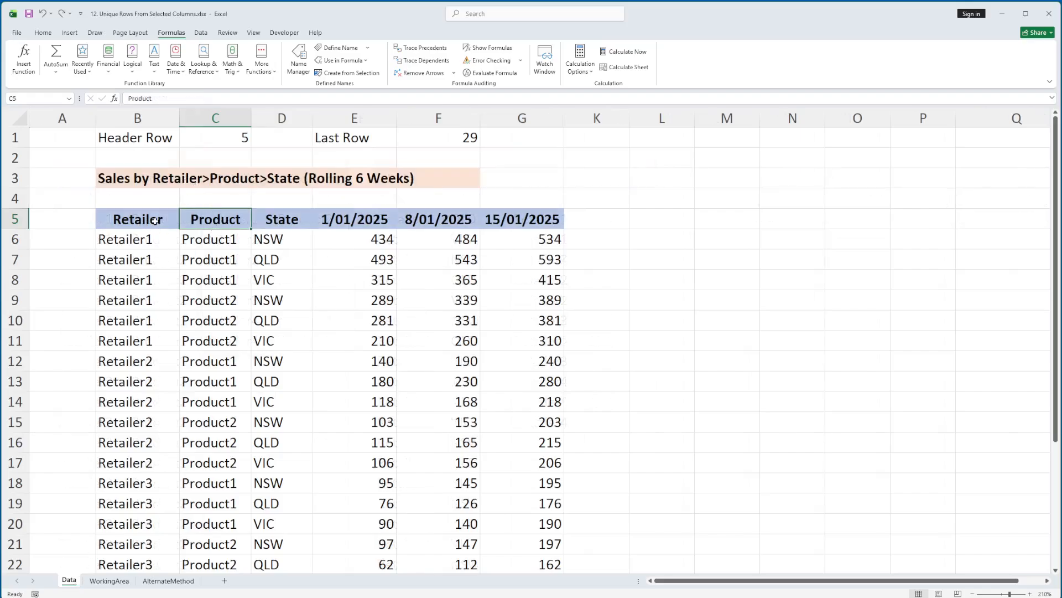
{"action": "right_click", "coordinate": [215, 118]}
{"action": "left_click", "coordinate": [260, 220]}
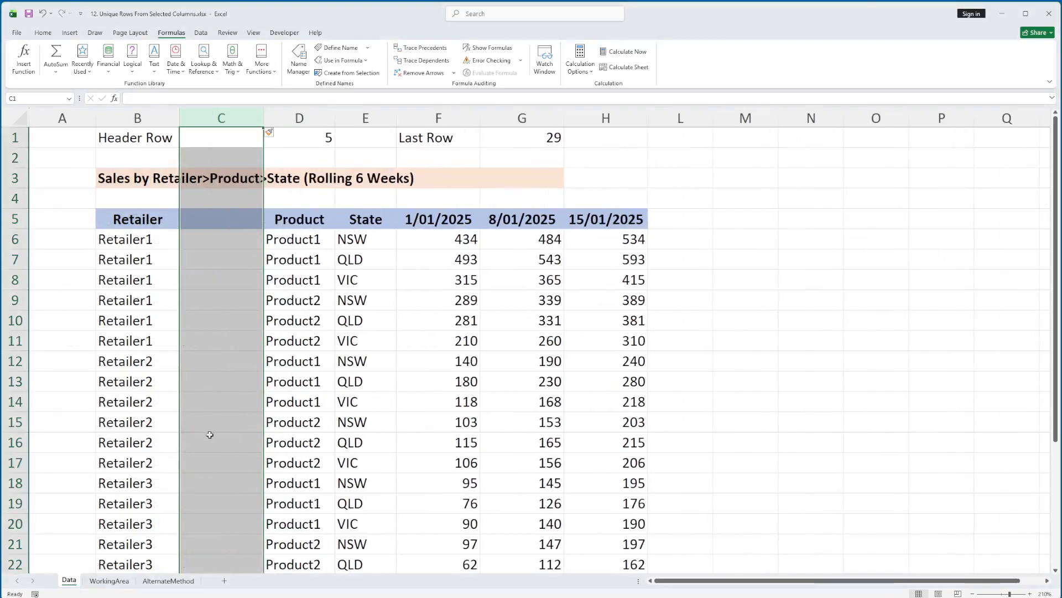
Step: Check the AlternateMethod sheet's Retailer and Product key columns and select the unique rows in D4:E10
{"action": "left_click", "coordinate": [168, 580]}
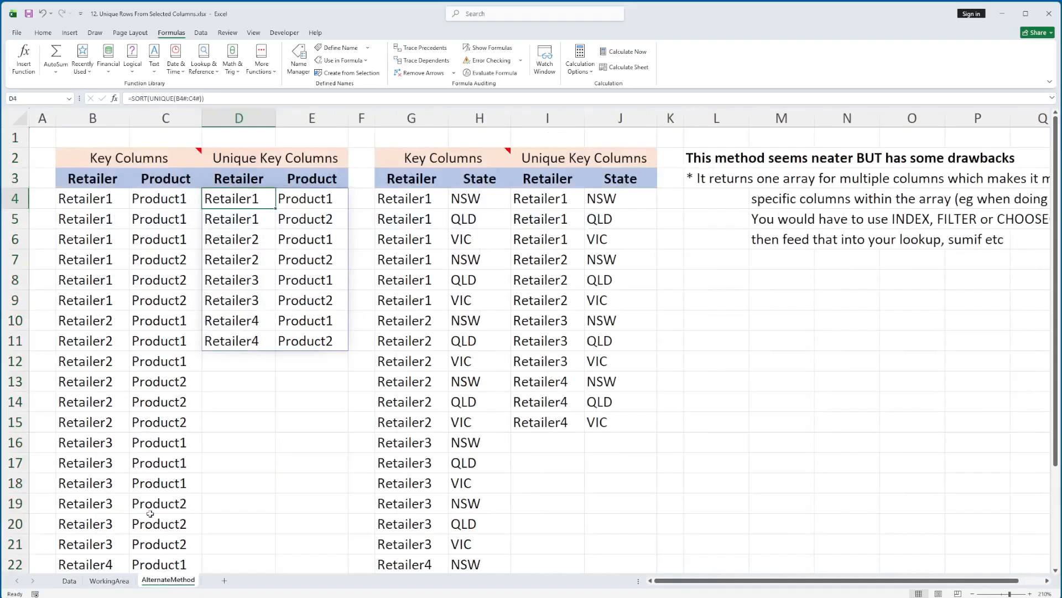
{"action": "left_click", "coordinate": [172, 204]}
{"action": "left_click", "coordinate": [111, 199]}
{"action": "key", "text": "Right"}
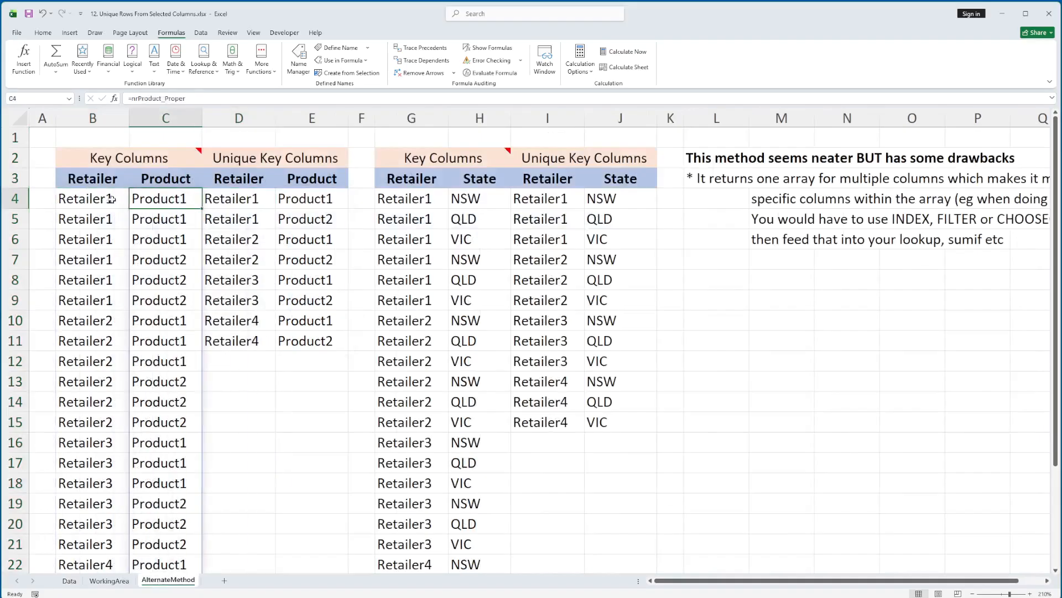
{"action": "left_click_drag", "start_coordinate": [239, 199], "coordinate": [293, 298]}
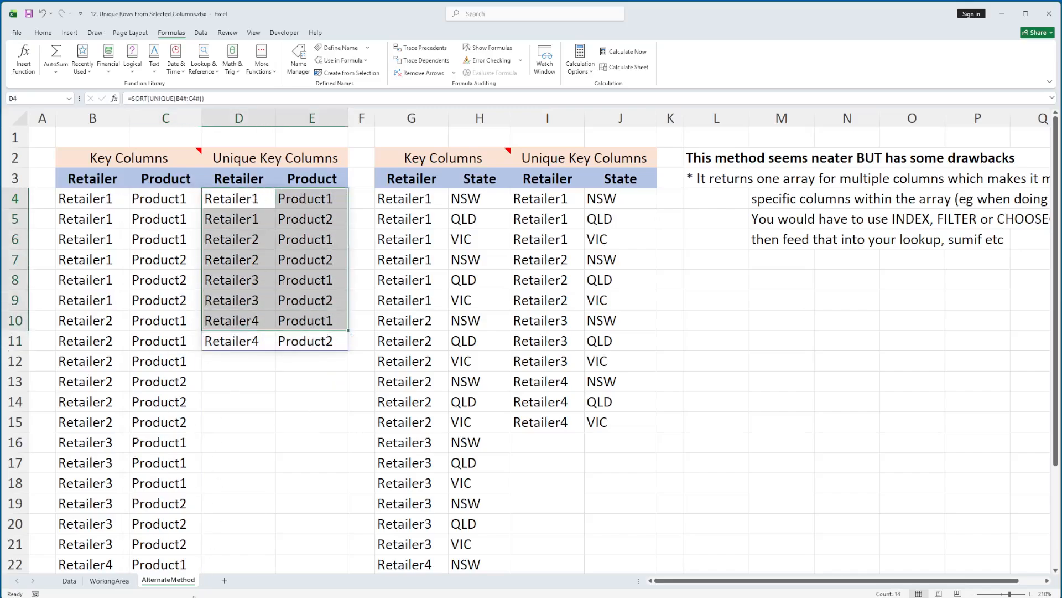
Step: Inspect the named-range formulas =nrRetailer_Proper in G4 and =nrState_Upper in H4, leaving both unedited
{"action": "left_click", "coordinate": [235, 199]}
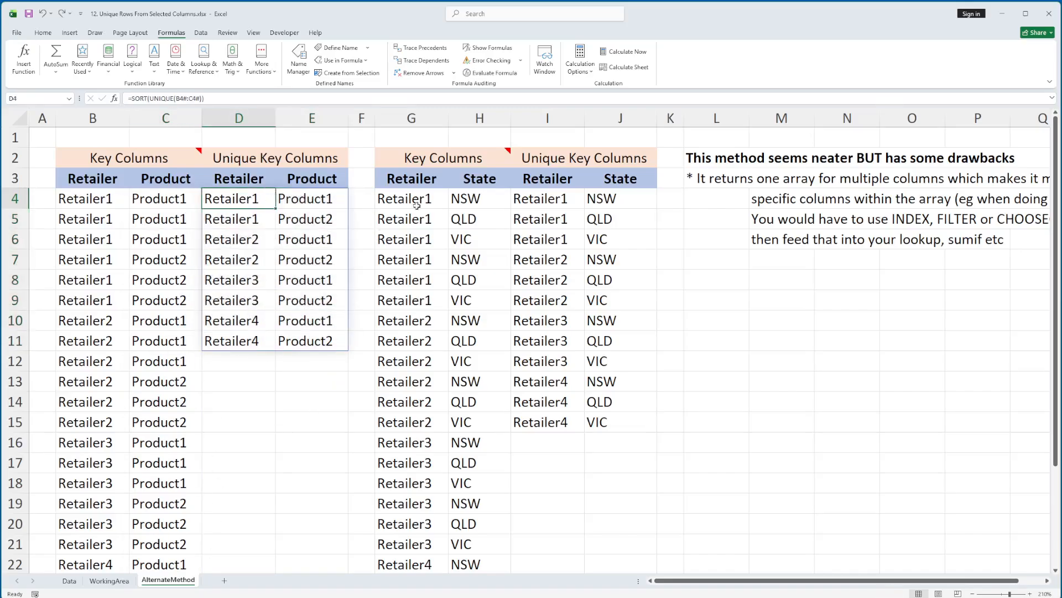
{"action": "left_click", "coordinate": [425, 203]}
{"action": "left_click", "coordinate": [476, 199]}
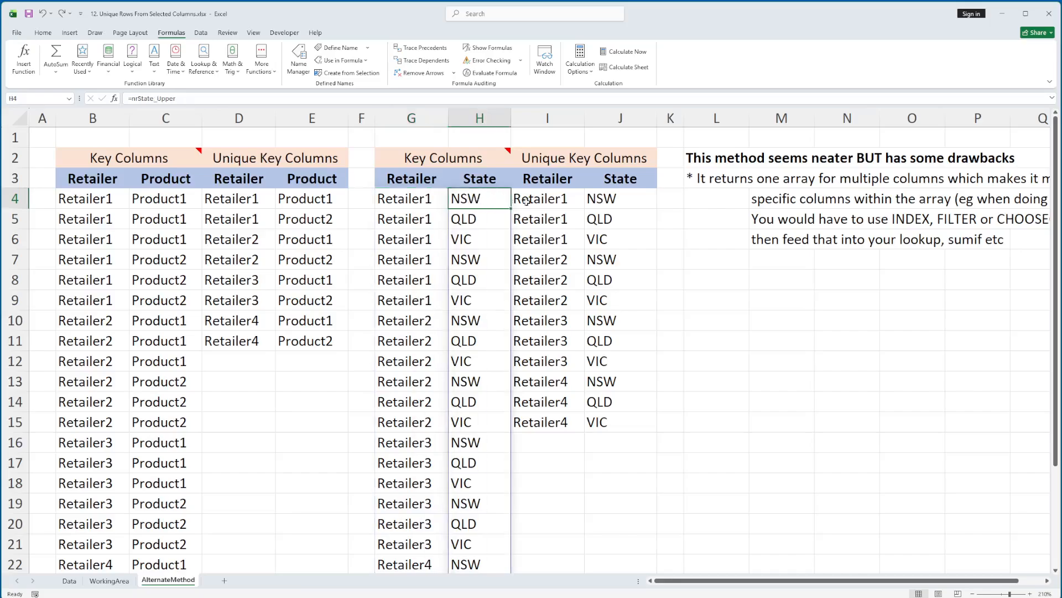
{"action": "left_click", "coordinate": [441, 206]}
{"action": "key", "text": "F2"}
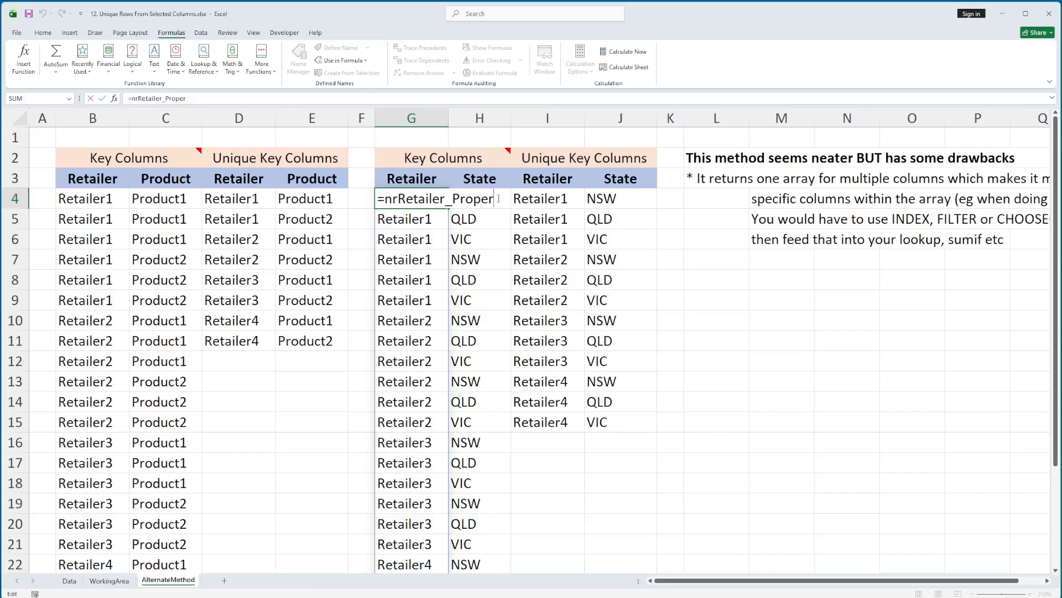
{"action": "left_click_drag", "start_coordinate": [498, 198], "coordinate": [376, 199]}
{"action": "key", "text": "Escape"}
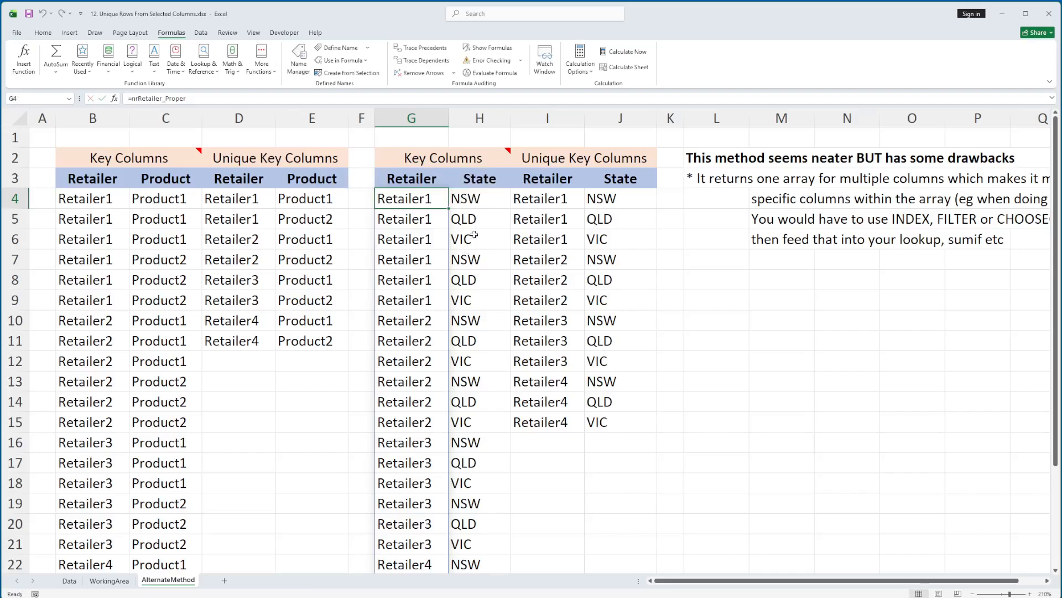
{"action": "left_click", "coordinate": [467, 205]}
{"action": "key", "text": "F2"}
{"action": "left_click_drag", "start_coordinate": [548, 199], "coordinate": [458, 199]}
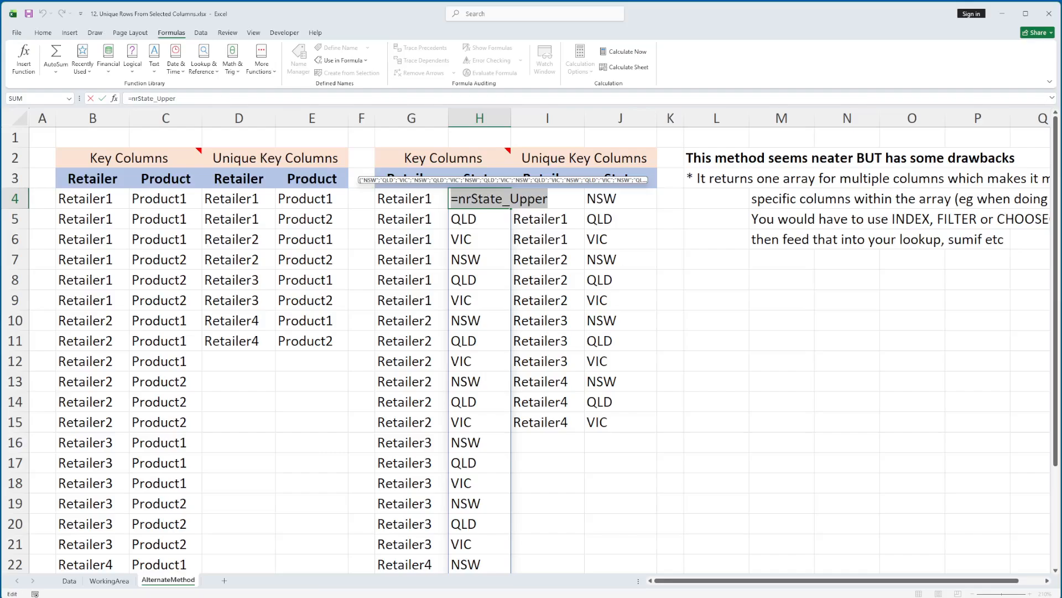
{"action": "key", "text": "Escape"}
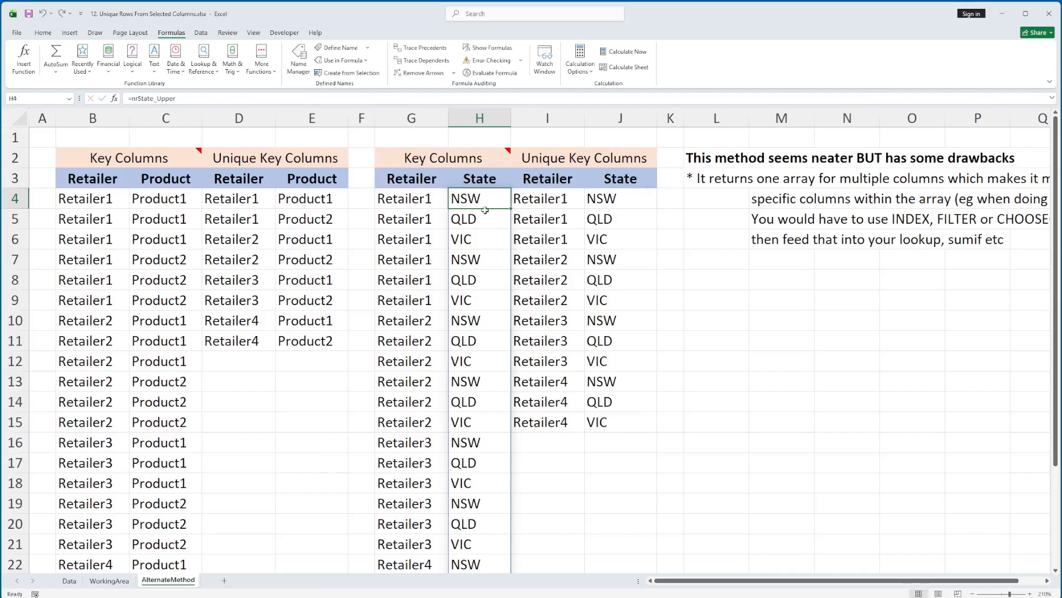
Step: Inspect the SORT(UNIQUE()) formula in I4 with its G4# and H4# spill references, leaving it unedited
{"action": "left_click", "coordinate": [532, 198]}
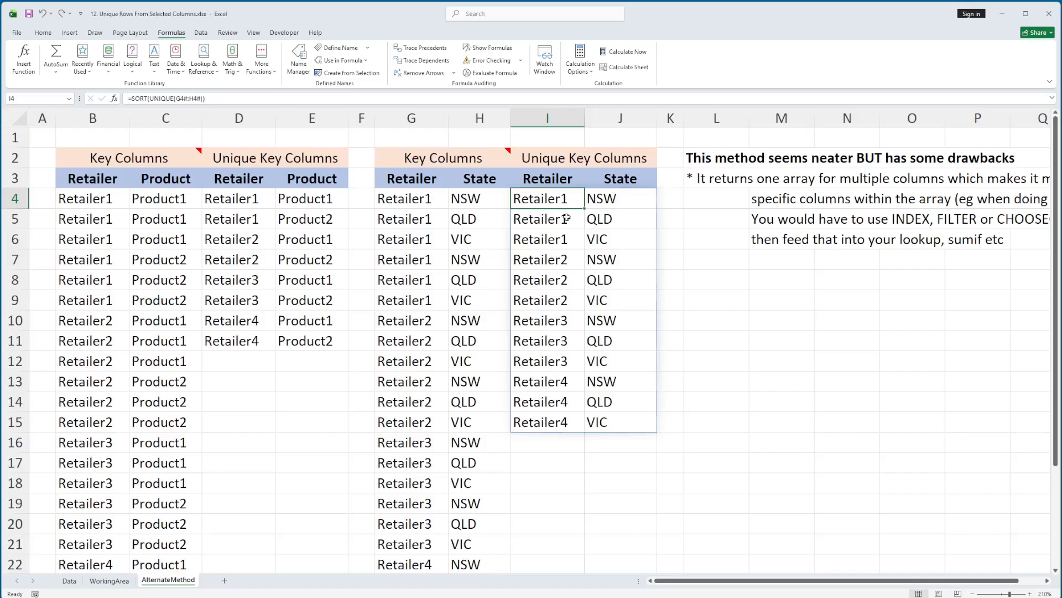
{"action": "key", "text": "F2"}
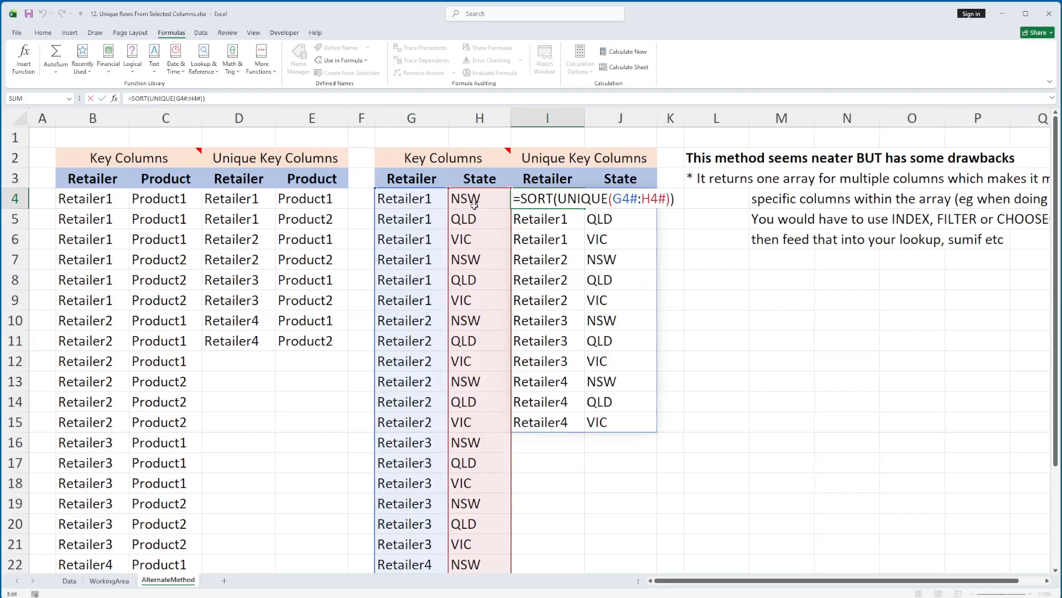
{"action": "key", "text": "Escape"}
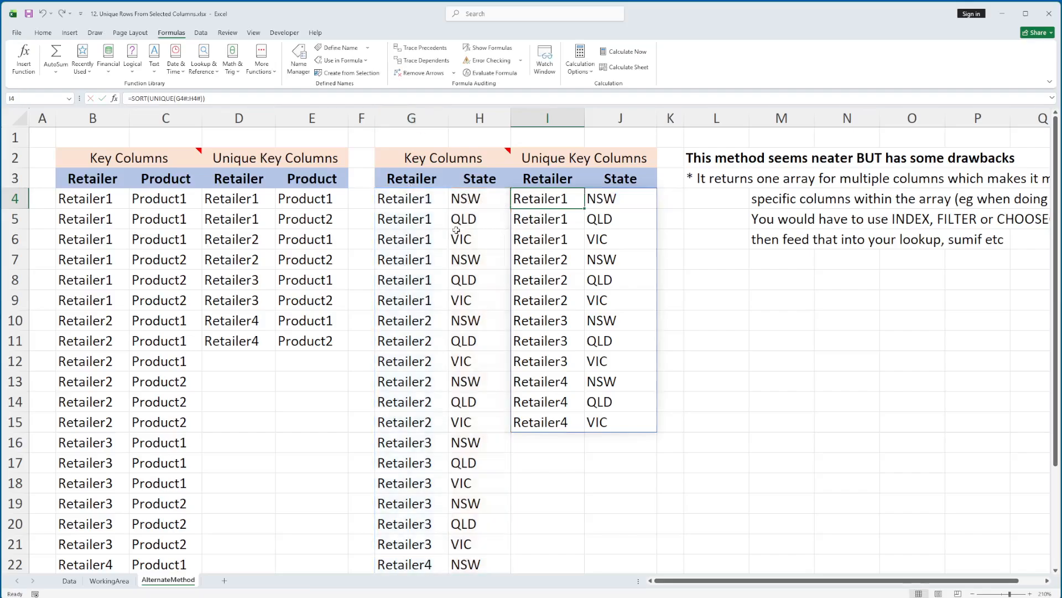
Step: Highlight the whole Retailer and Product spill array D4:E11, and return the selection to its source cell D4
{"action": "left_click", "coordinate": [231, 202]}
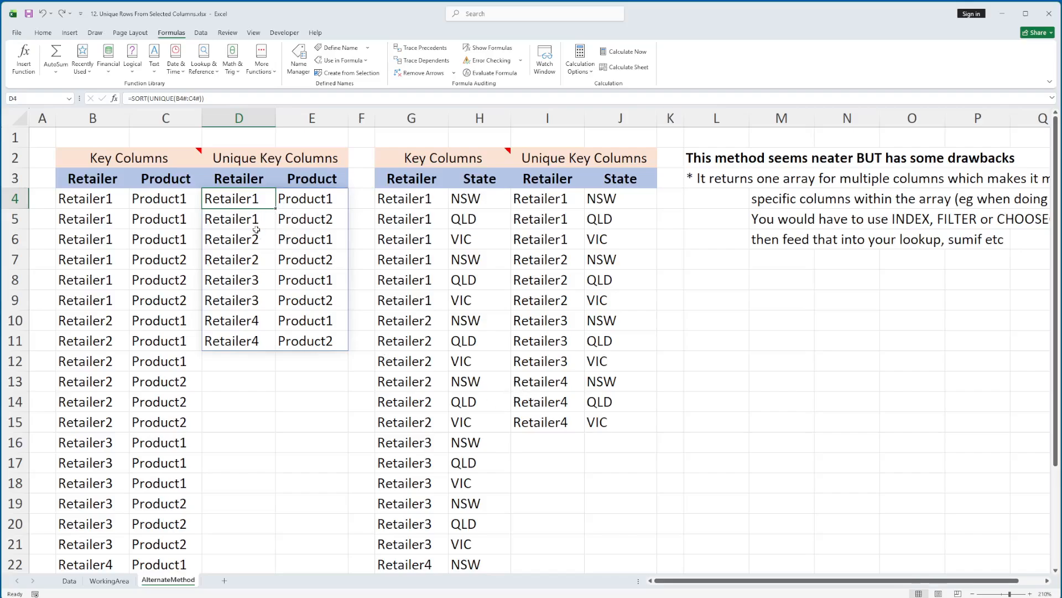
{"action": "left_click", "coordinate": [331, 342], "text": "shift"}
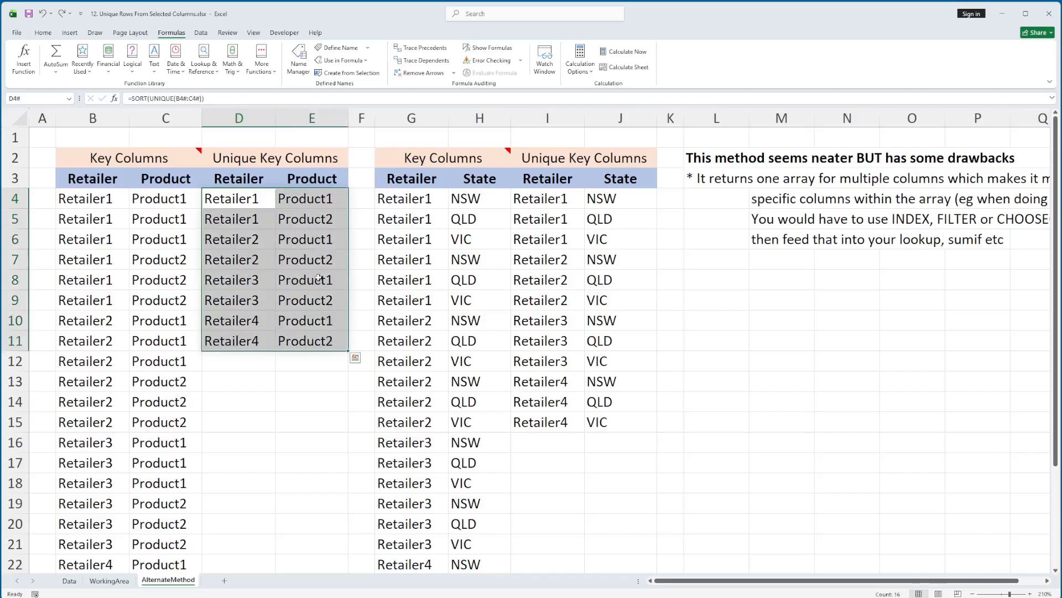
{"action": "left_click", "coordinate": [244, 200]}
{"action": "key", "text": "Right"}
{"action": "key", "text": "Left"}
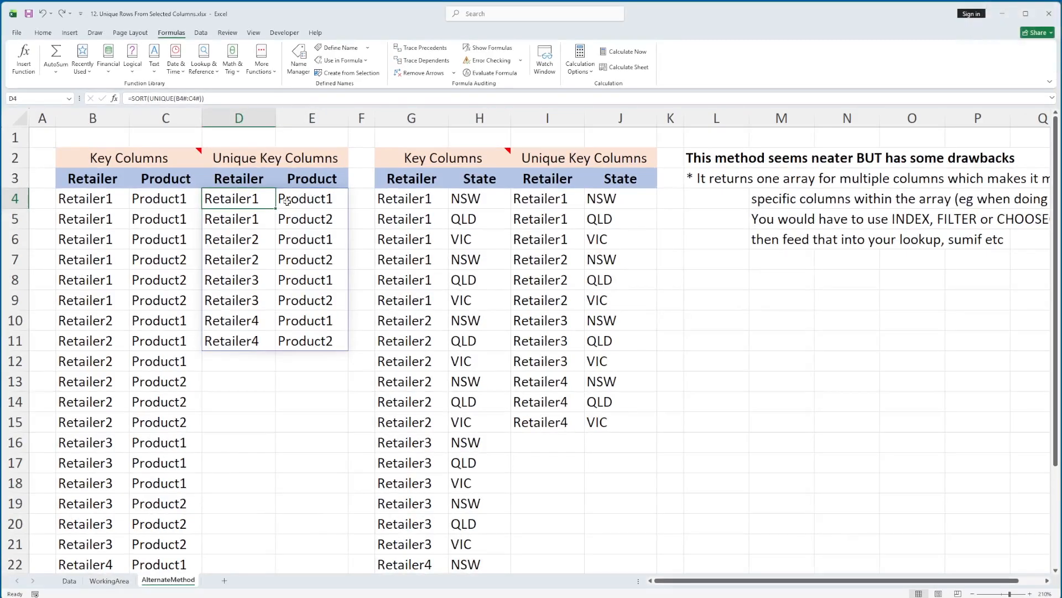
{"action": "left_click", "coordinate": [731, 24]}
Step: Start an XLOOKUP formula in L12 with "Retailer2" as the lookup value
{"action": "left_click", "coordinate": [702, 366]}
{"action": "type", "text": "="}
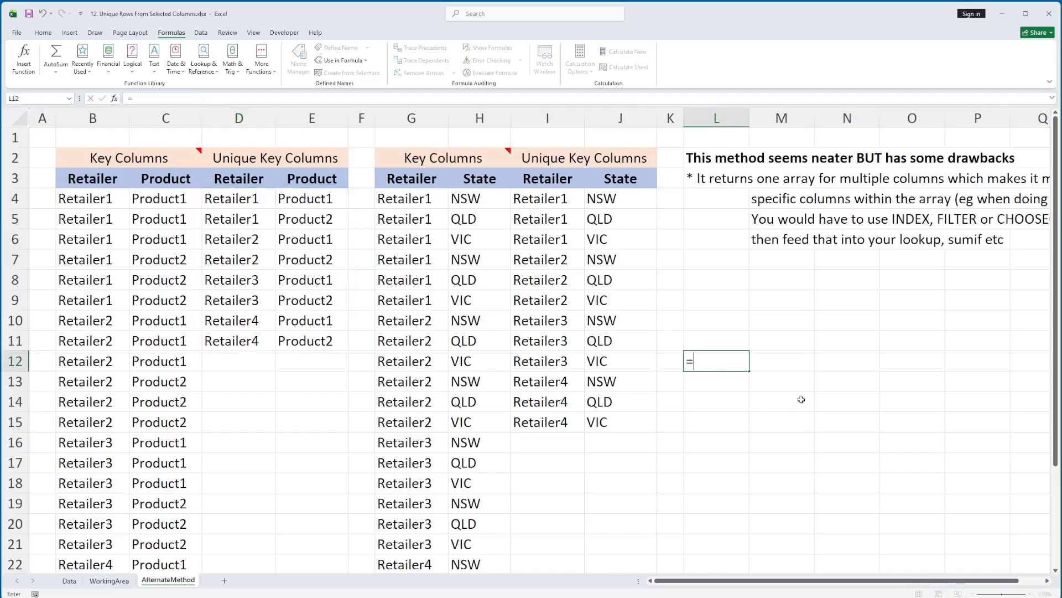
{"action": "type", "text": "xlookup"}
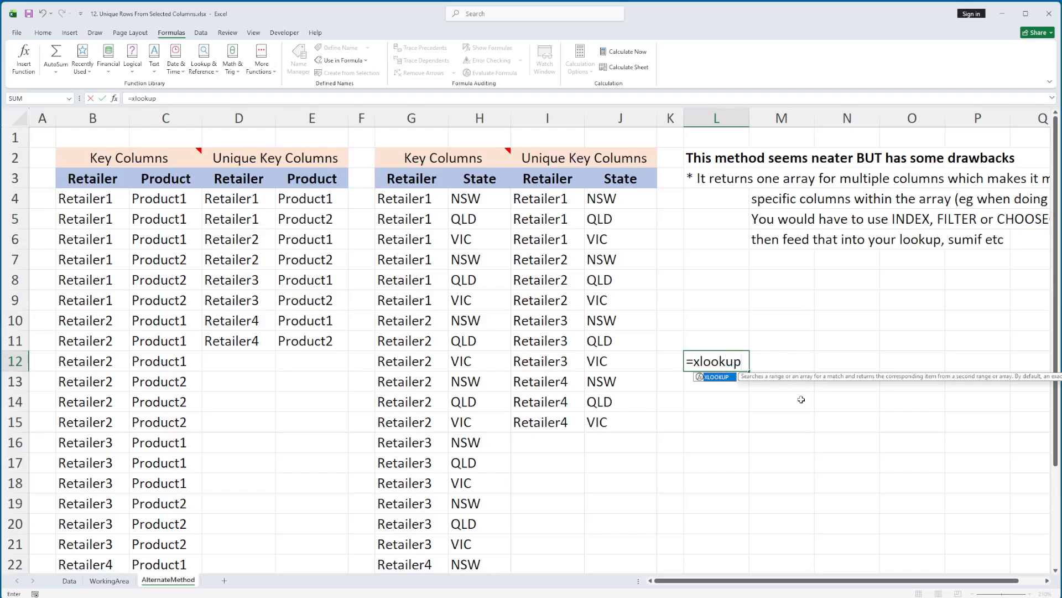
{"action": "type", "text": "("}
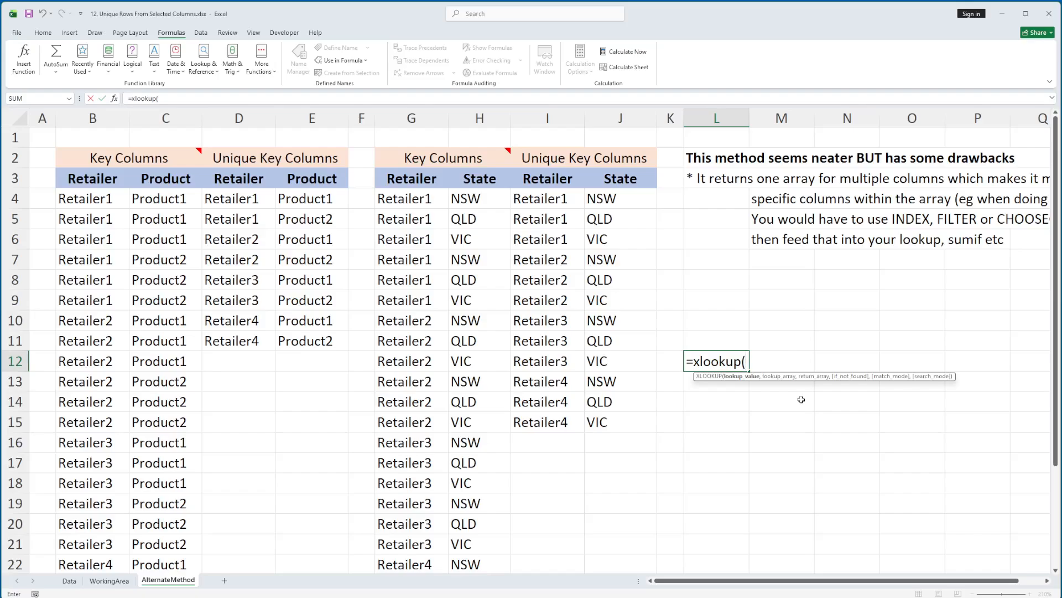
{"action": "type", "text": "\"Retailer2"}
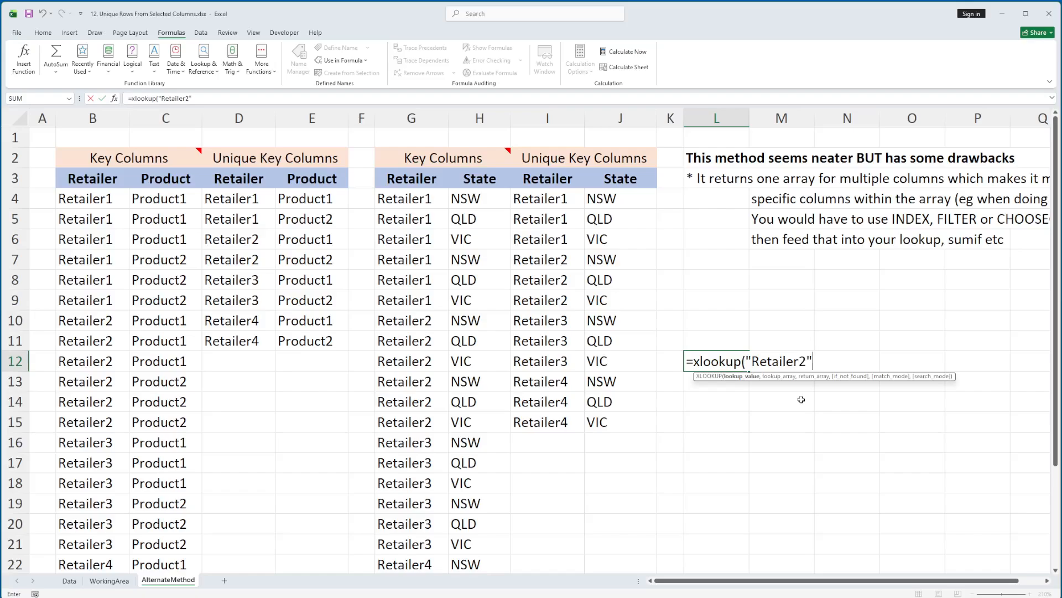
{"action": "type", "text": "\","}
Step: Try D4:D11 and the spill reference D4# as the XLOOKUP's lookup array, clearing the argument after each attempt
{"action": "left_click_drag", "start_coordinate": [251, 195], "coordinate": [323, 349]}
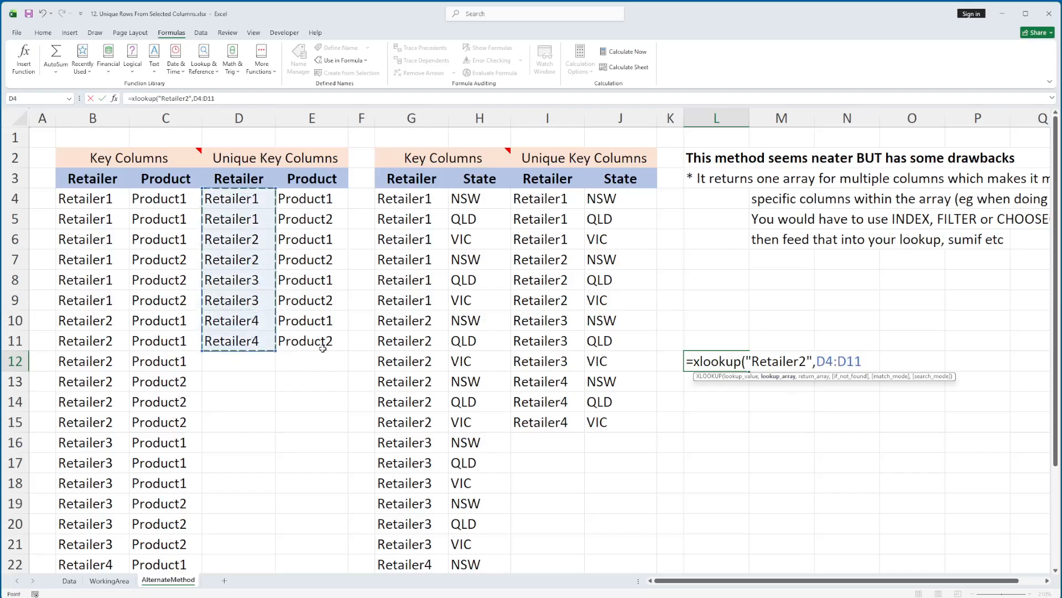
{"action": "left_click_drag", "start_coordinate": [864, 361], "coordinate": [824, 359]}
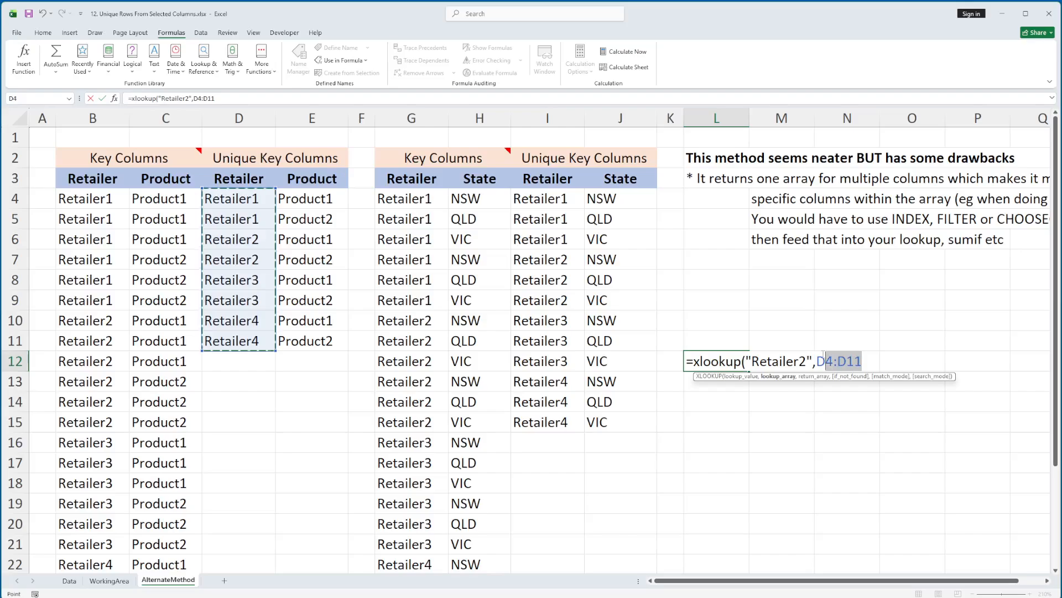
{"action": "key", "text": "BackSpace"}
{"action": "key", "text": "BackSpace"}
{"action": "type", "text": "d"}
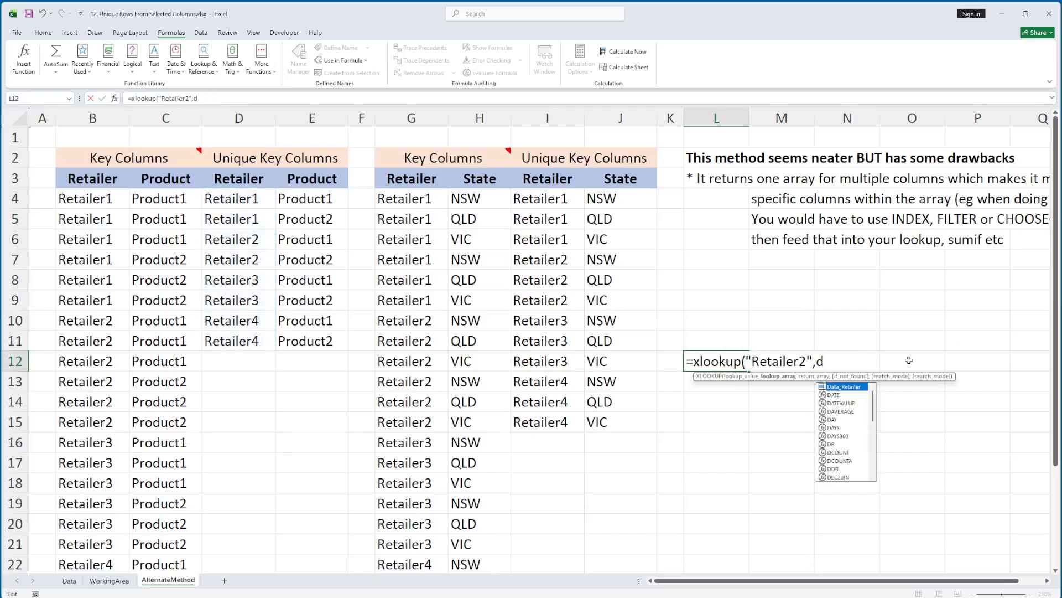
{"action": "type", "text": "4#"}
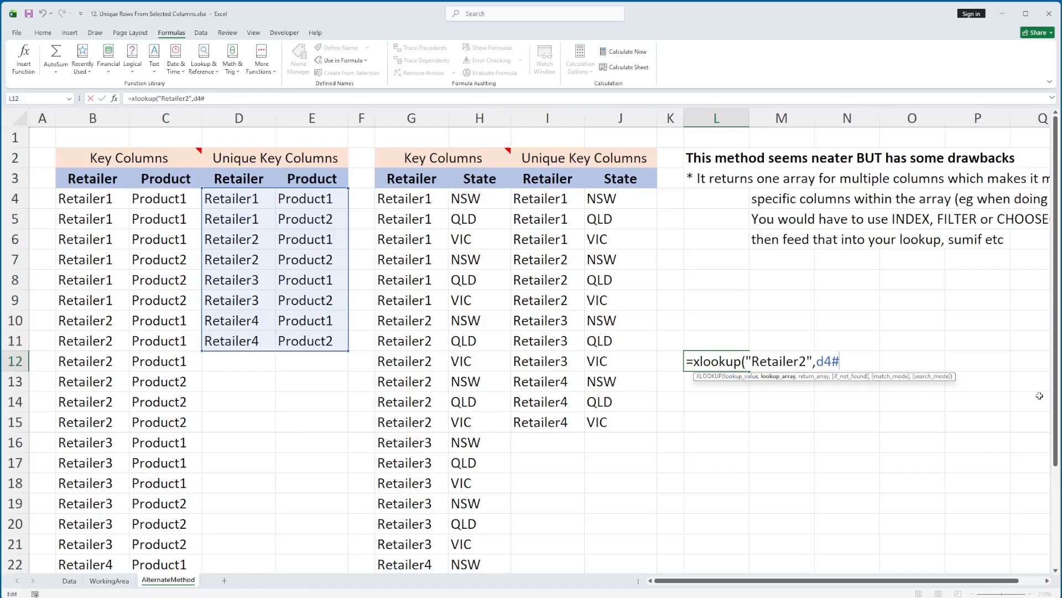
{"action": "key", "text": "BackSpace"}
{"action": "key", "text": "BackSpace"}
{"action": "key", "text": "BackSpace"}
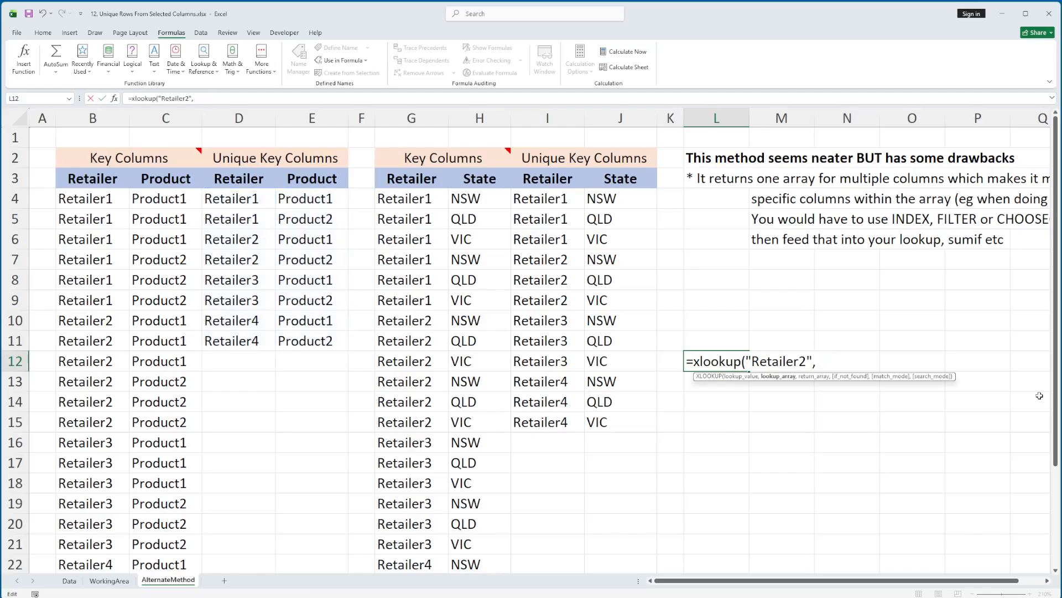
Step: Enter INDEX(D4#,0,1) as the XLOOKUP's lookup array to isolate the Retailer column of the spill
{"action": "type", "text": "index("}
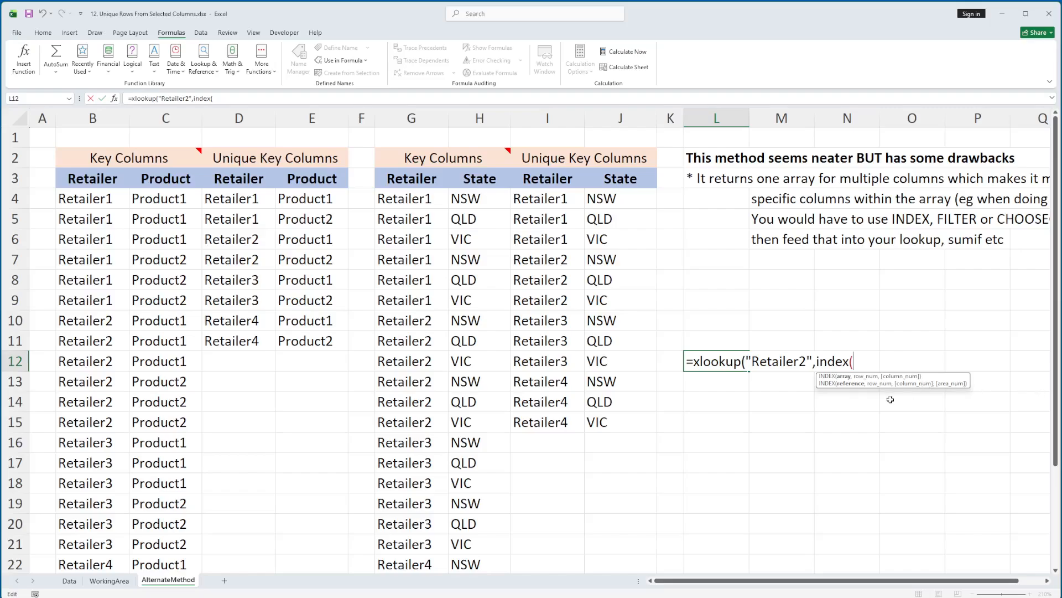
{"action": "left_click", "coordinate": [235, 198]}
{"action": "type", "text": "$"}
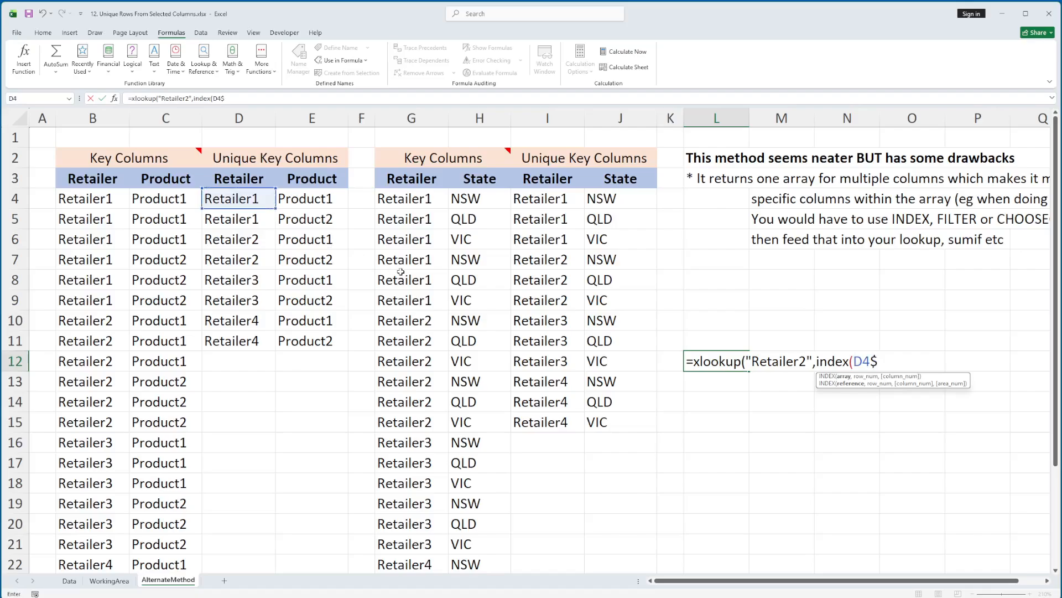
{"action": "key", "text": "BackSpace"}
{"action": "type", "text": "#"}
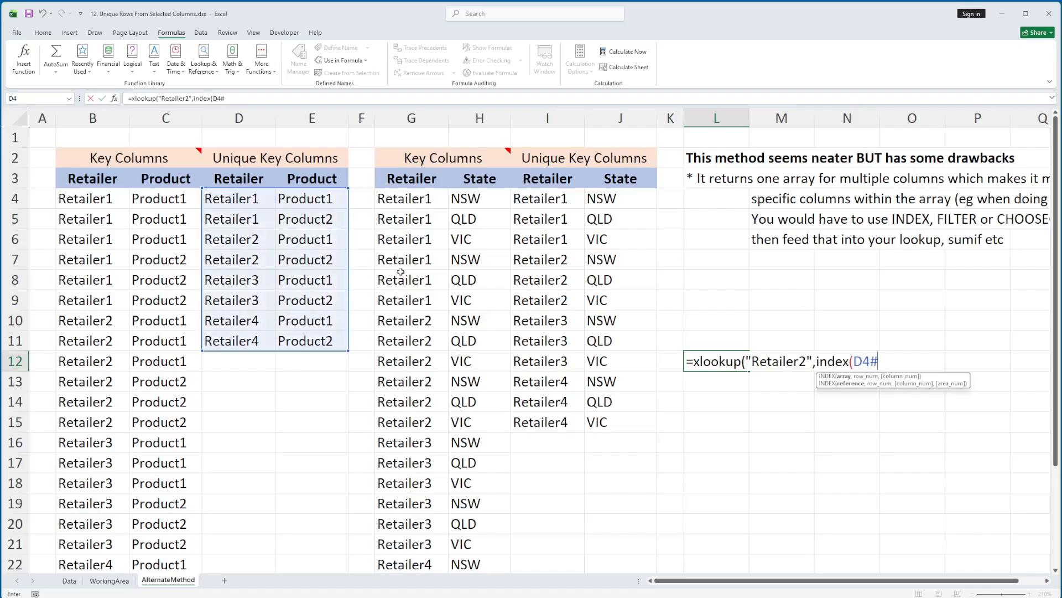
{"action": "type", "text": ",0"}
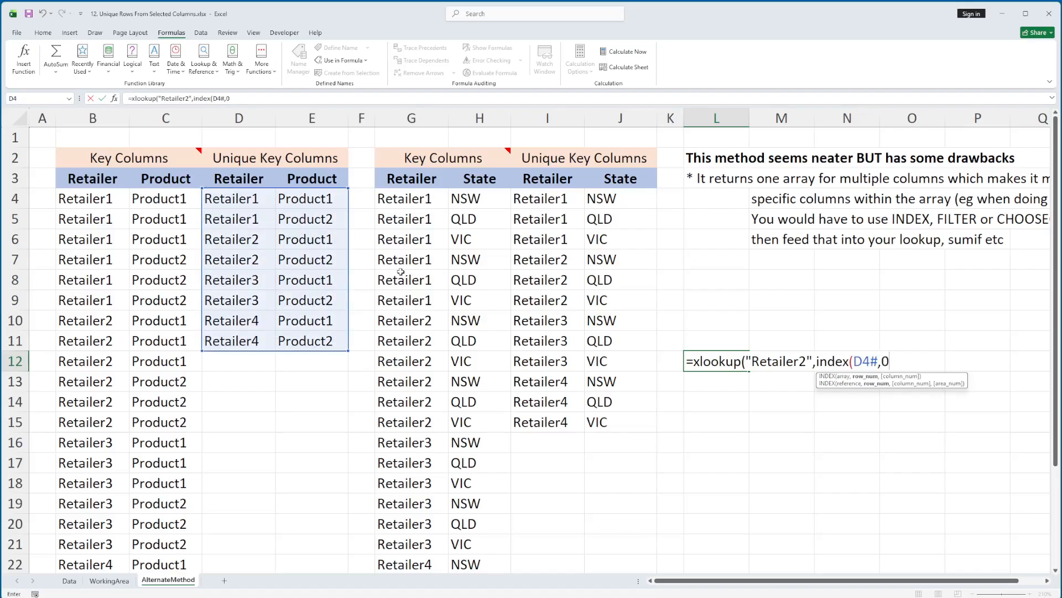
{"action": "type", "text": ",1)"}
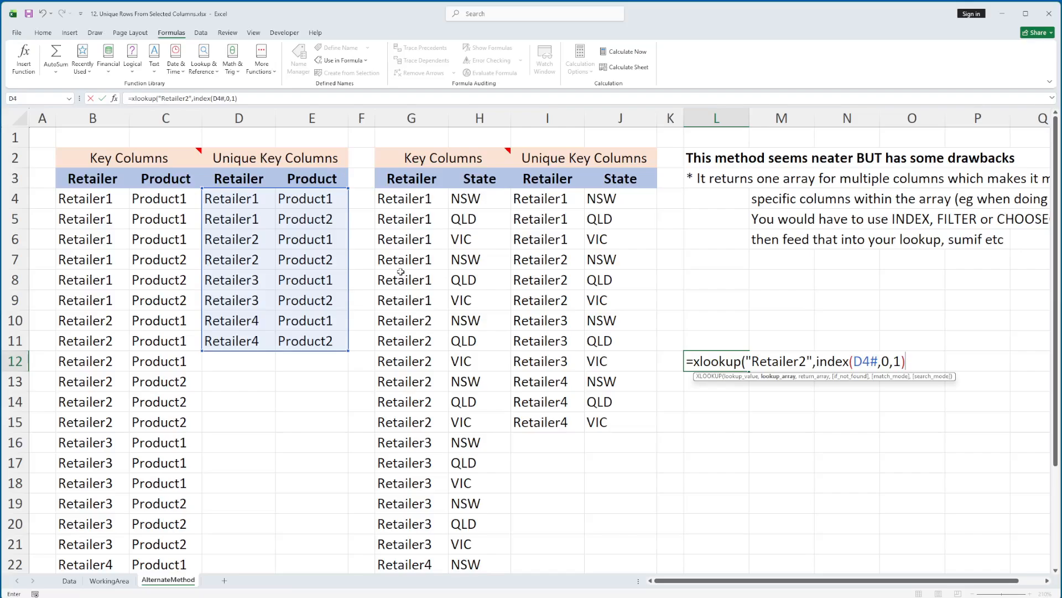
{"action": "type", "text": ",index("}
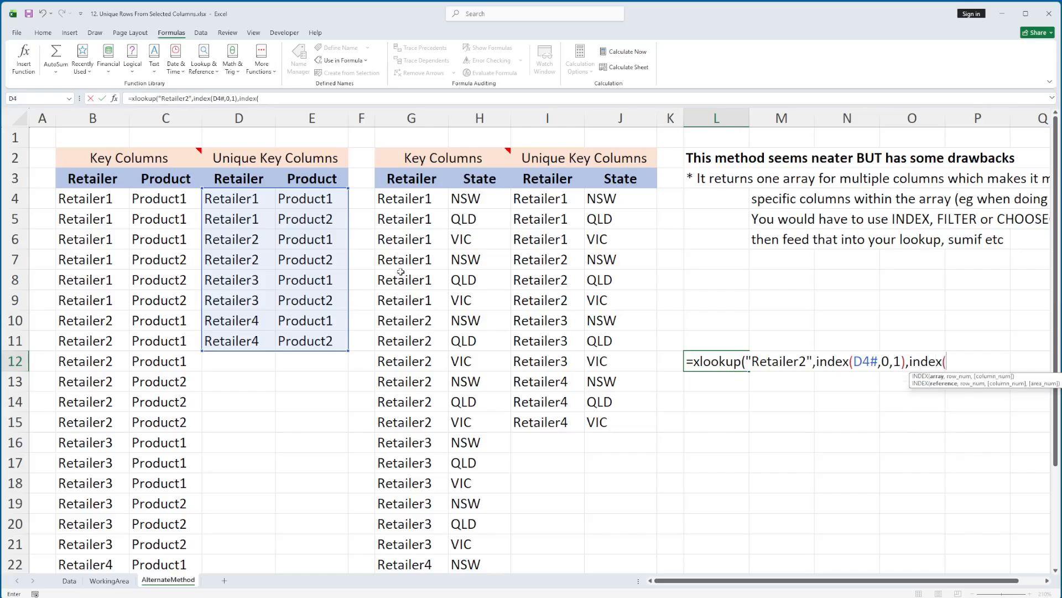
Step: Enter INDEX(D4#,0,2) as the return array for the Product column and complete the XLOOKUP formula in L12
{"action": "left_click", "coordinate": [223, 196]}
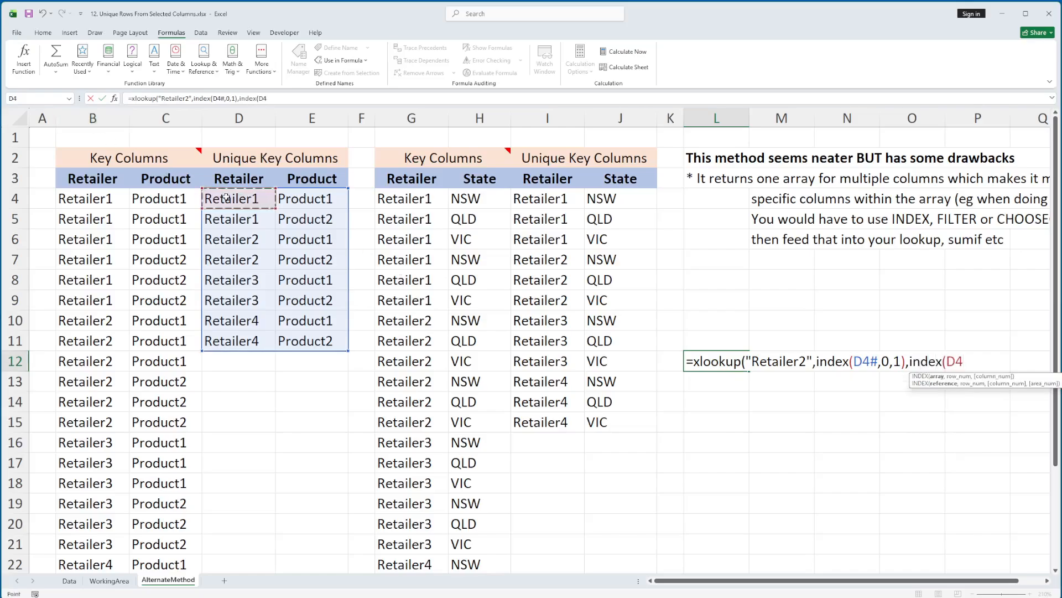
{"action": "type", "text": "$"}
{"action": "key", "text": "BackSpace"}
{"action": "type", "text": "#,"}
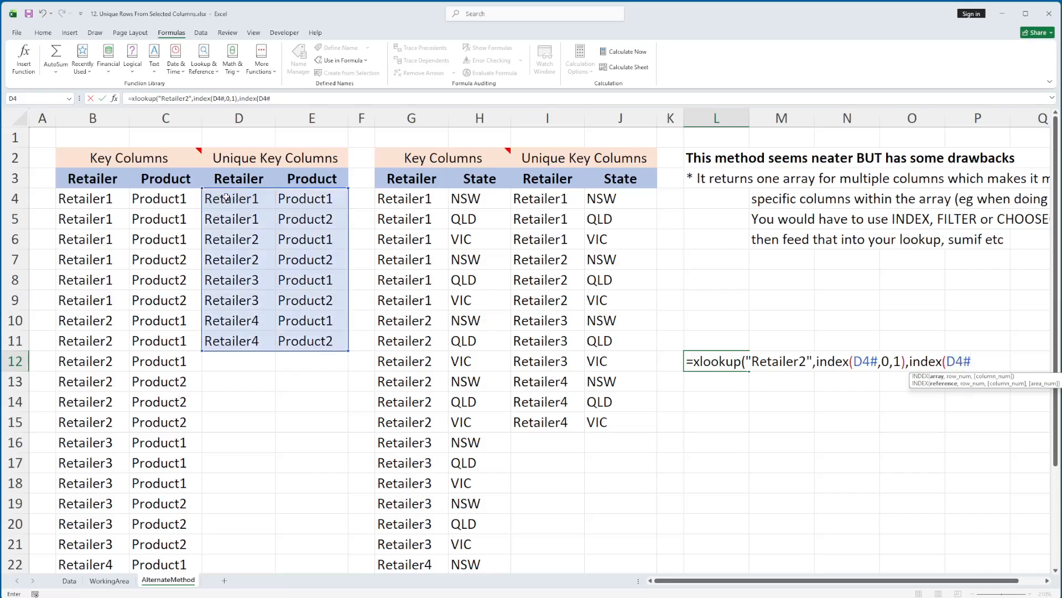
{"action": "type", "text": "0"}
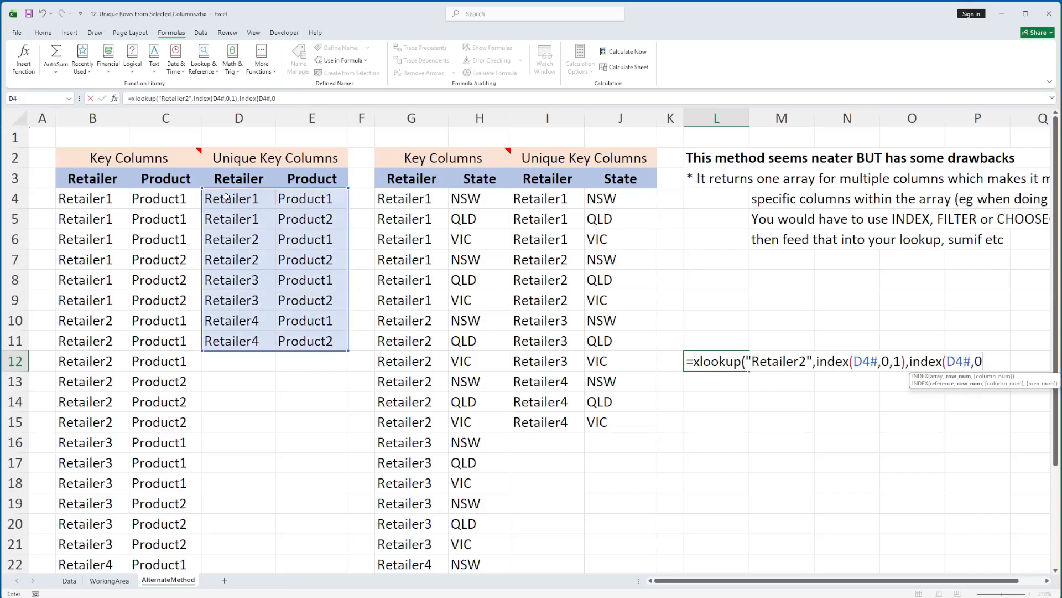
{"action": "type", "text": ",2"}
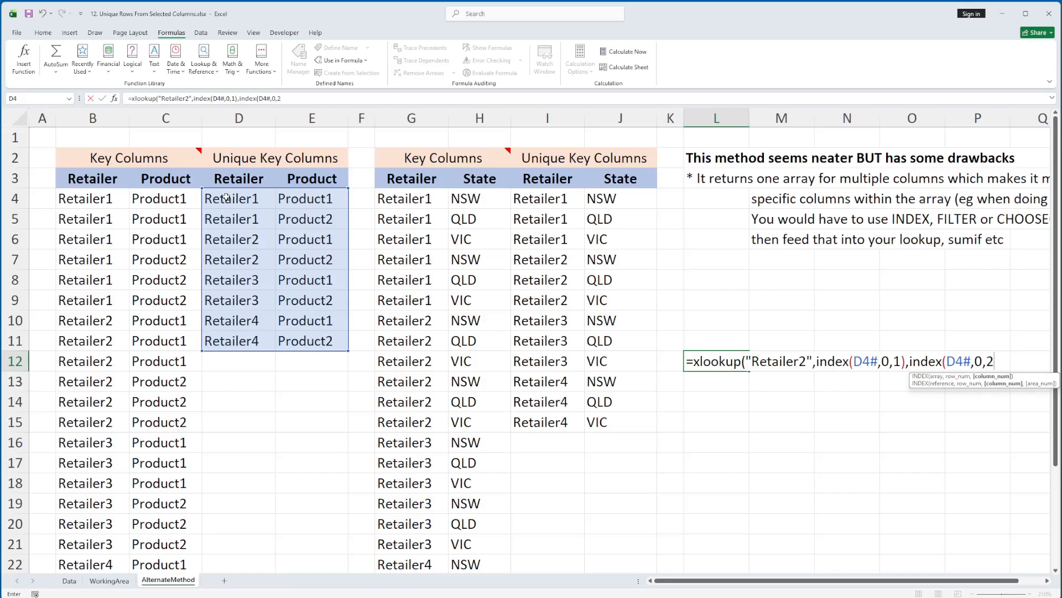
{"action": "type", "text": ")"}
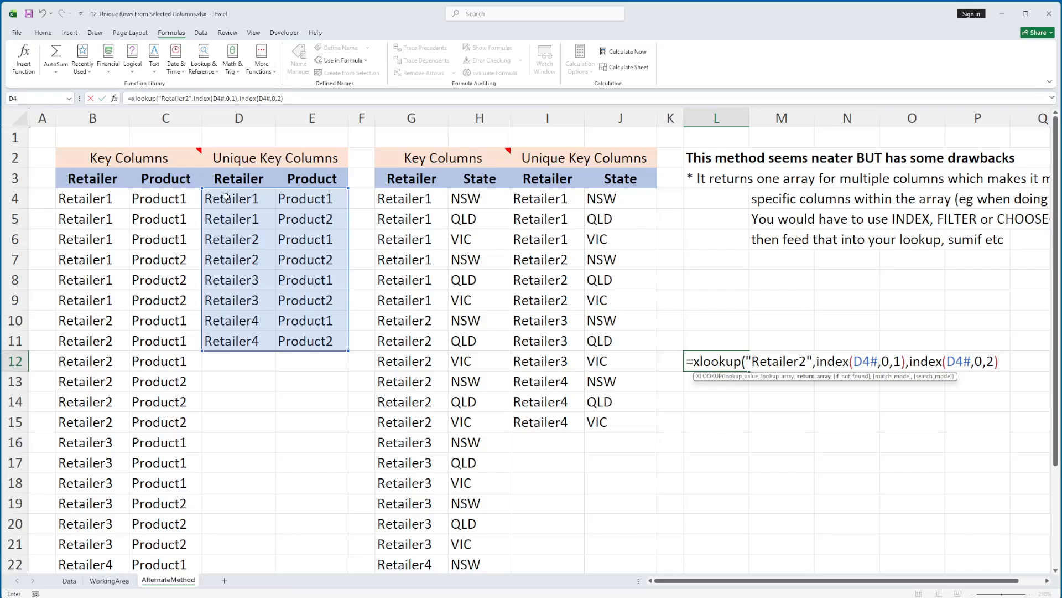
{"action": "type", "text": ")"}
{"action": "key", "text": "Return"}
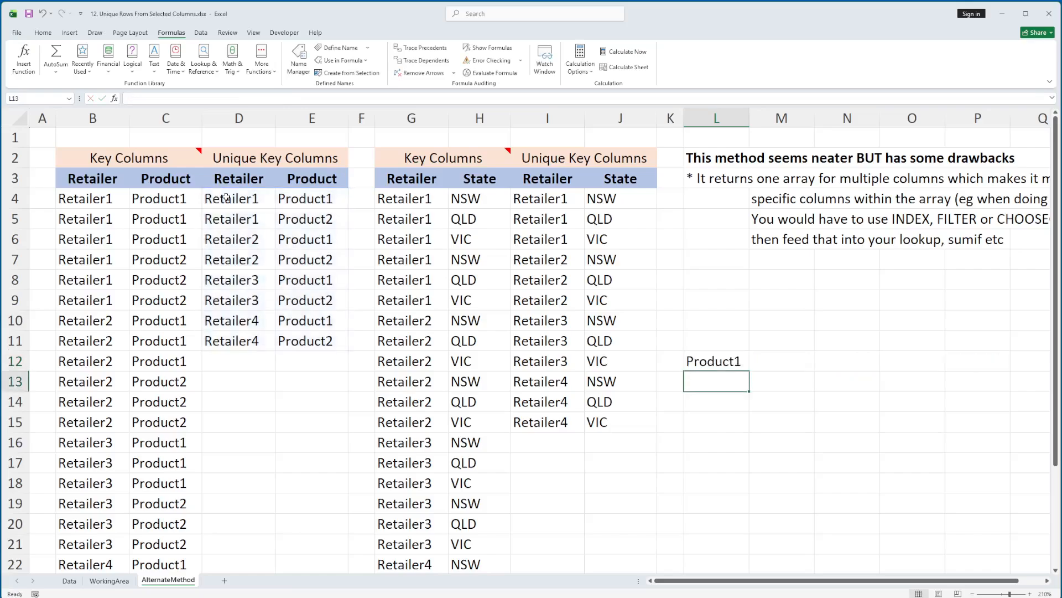
Step: Examine the column-number arguments of both INDEX functions in L12's XLOOKUP formula, leaving the formula as entered
{"action": "key", "text": "Up"}
{"action": "key", "text": "F2"}
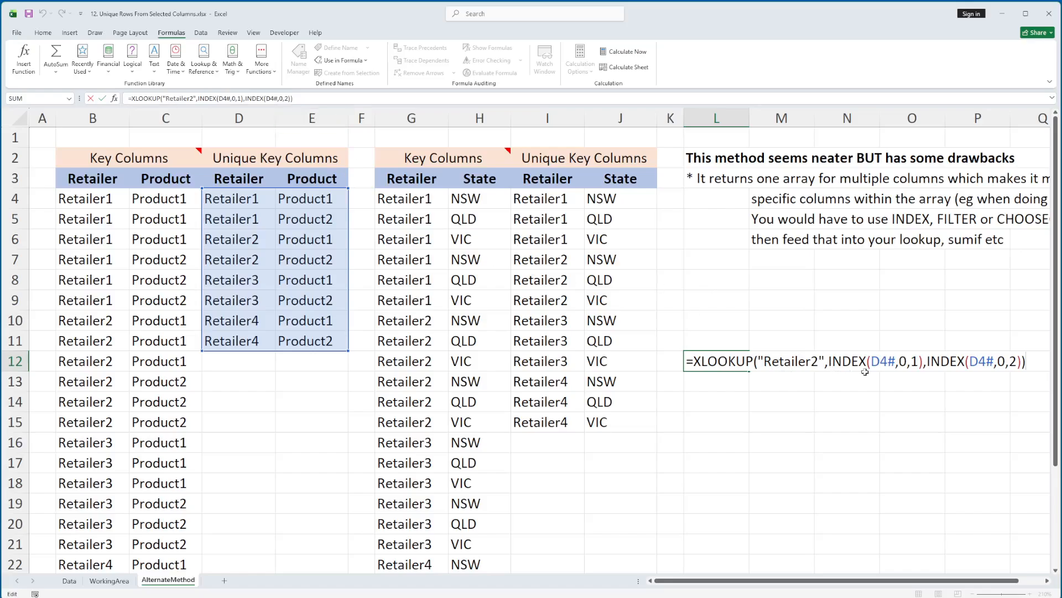
{"action": "double_click", "coordinate": [914, 361]}
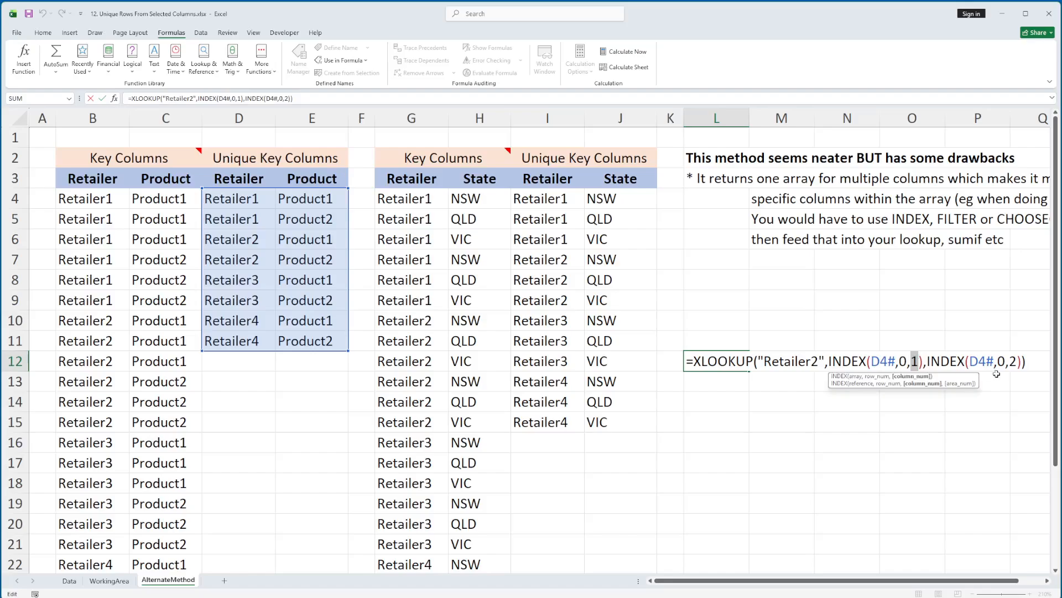
{"action": "double_click", "coordinate": [1013, 361]}
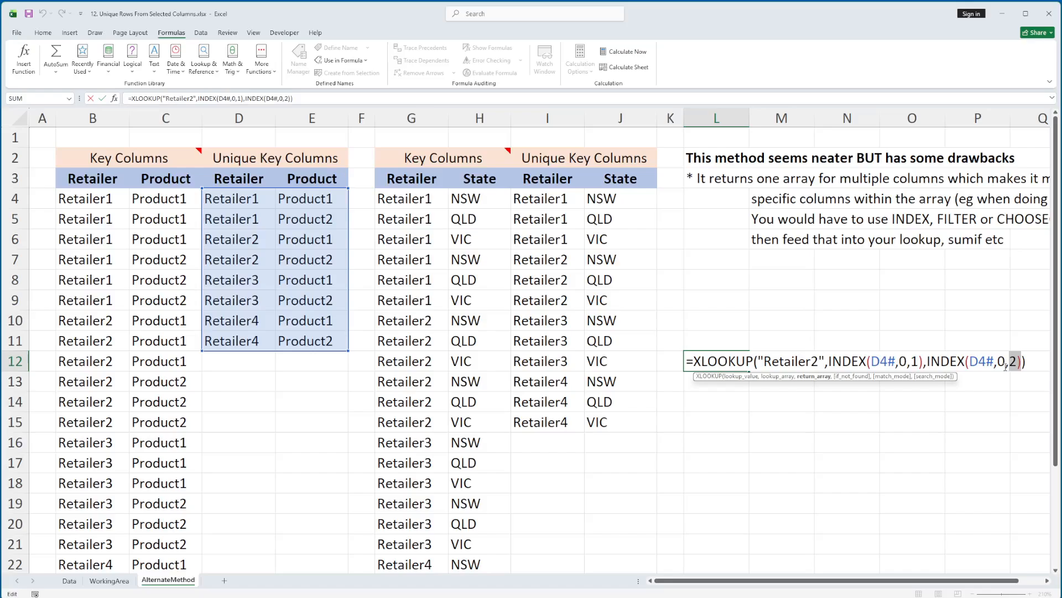
{"action": "key", "text": "ctrl+Return"}
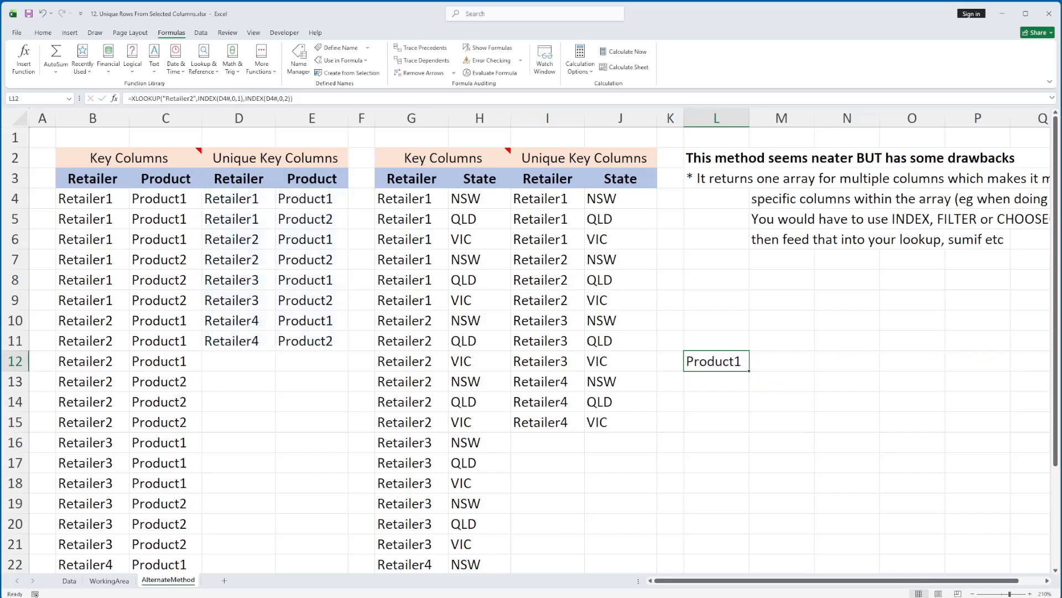
Step: Start an XLOOKUP formula in C13 of the WorkingArea sheet with "Retailer2" as the lookup value
{"action": "left_click", "coordinate": [108, 580]}
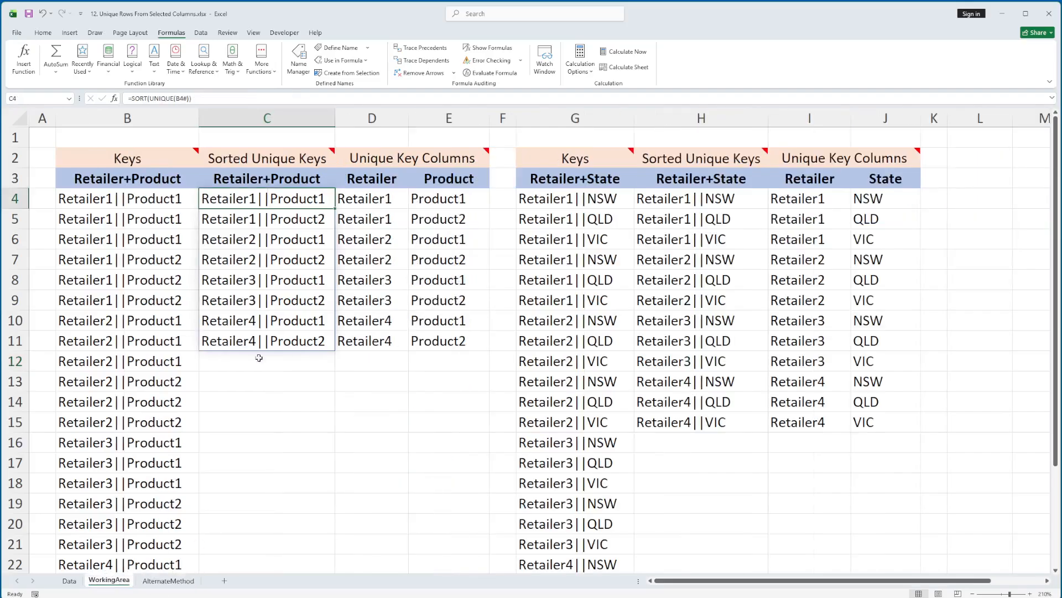
{"action": "left_click", "coordinate": [275, 384]}
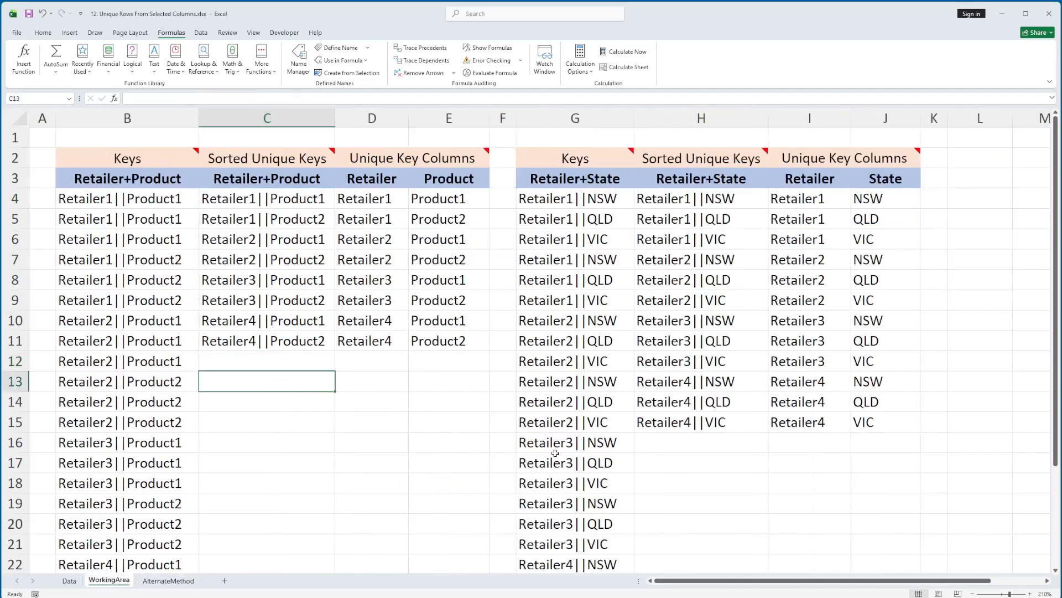
{"action": "type", "text": "="}
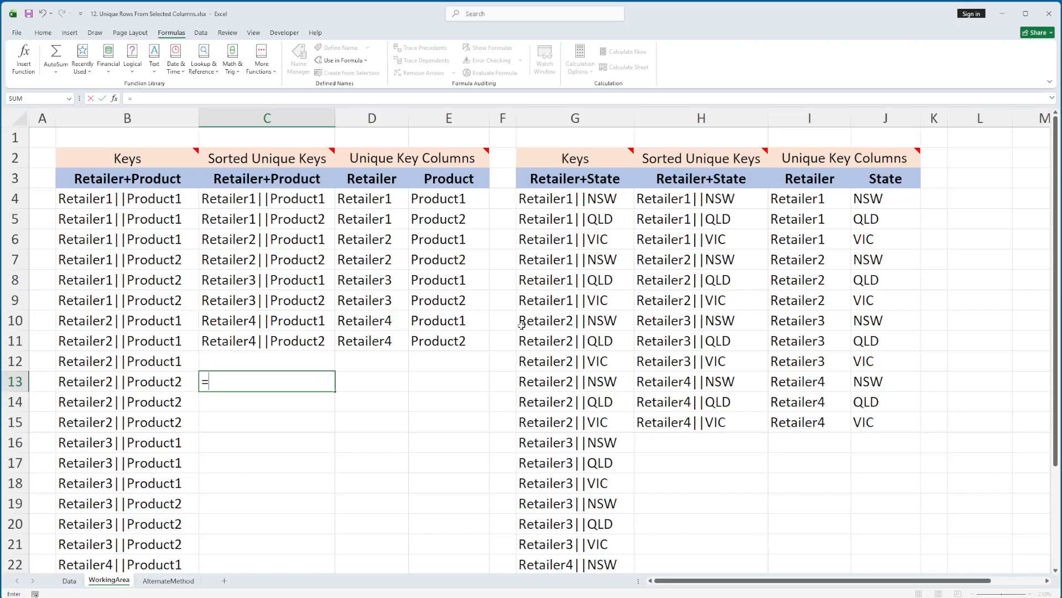
{"action": "type", "text": "xl"}
{"action": "key", "text": "Tab"}
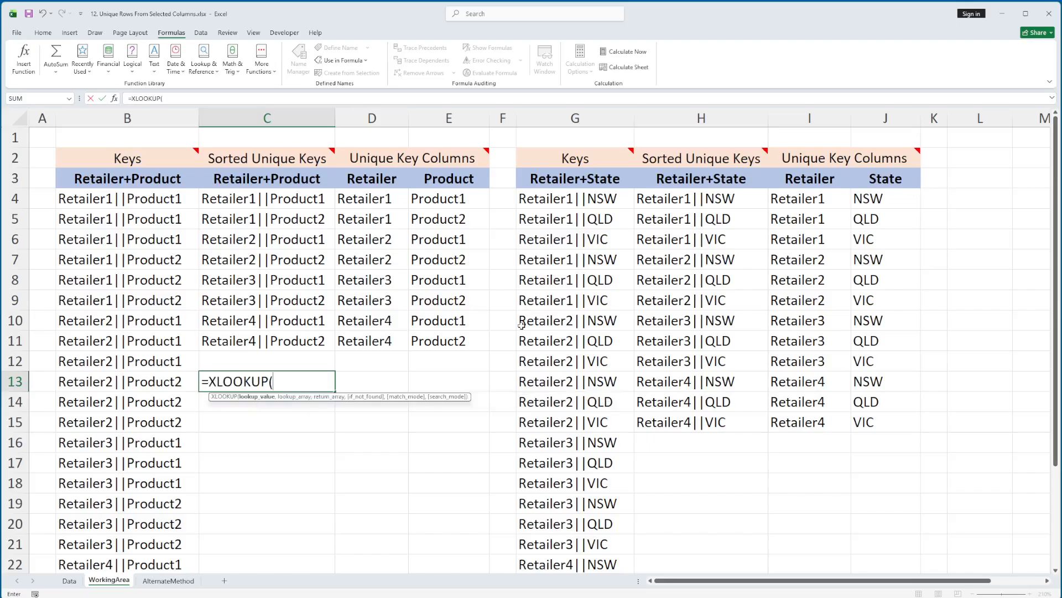
{"action": "type", "text": "\"Retailer2\""}
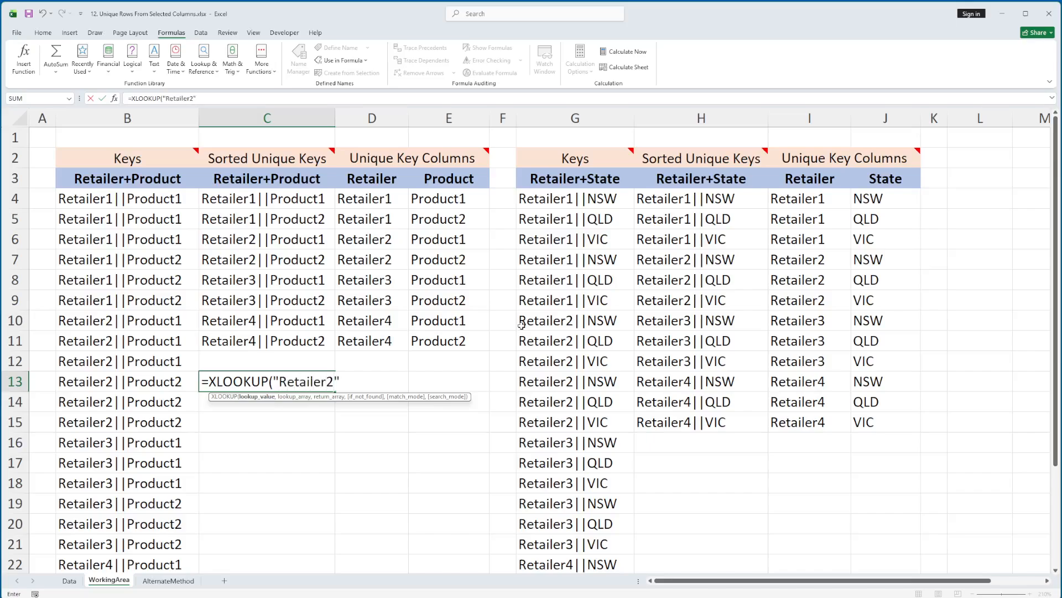
{"action": "type", "text": ","}
Step: Use the spill references D4# as the lookup array and E4# as the return array, completing the XLOOKUP in C13
{"action": "left_click", "coordinate": [362, 200]}
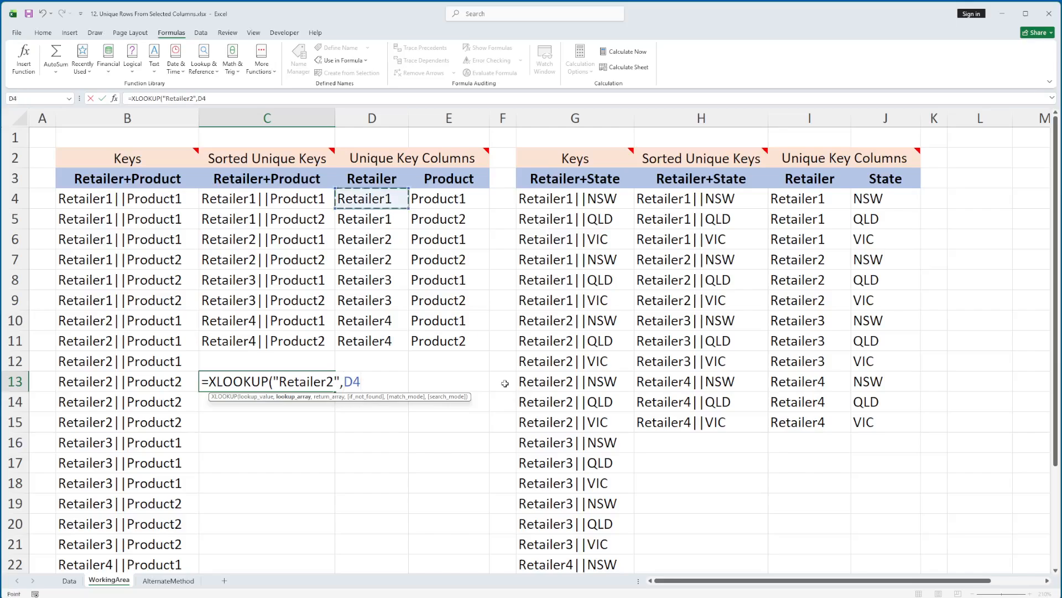
{"action": "type", "text": "#"}
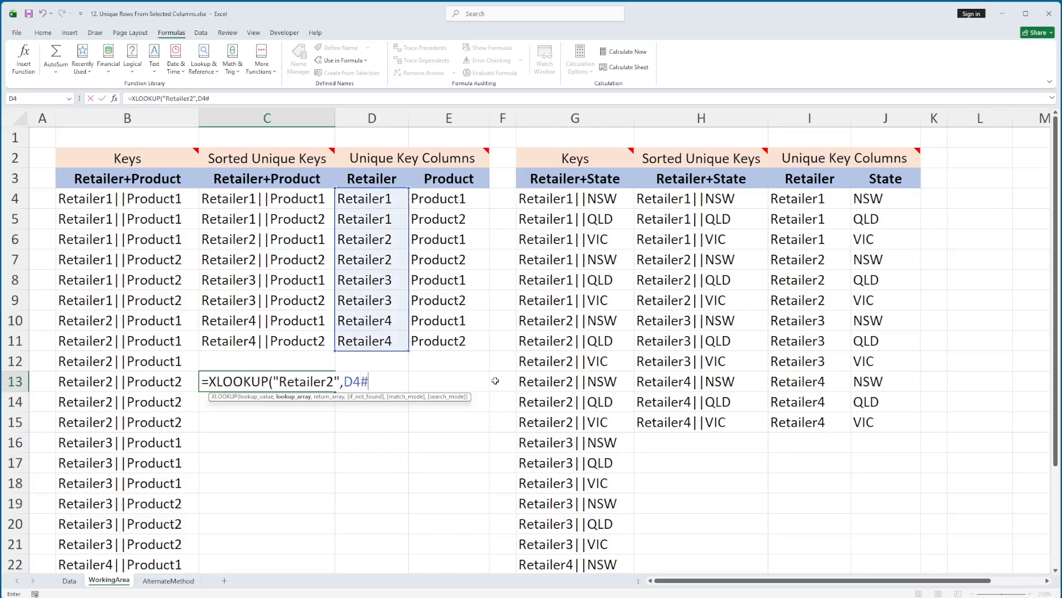
{"action": "type", "text": ","}
{"action": "left_click", "coordinate": [450, 199]}
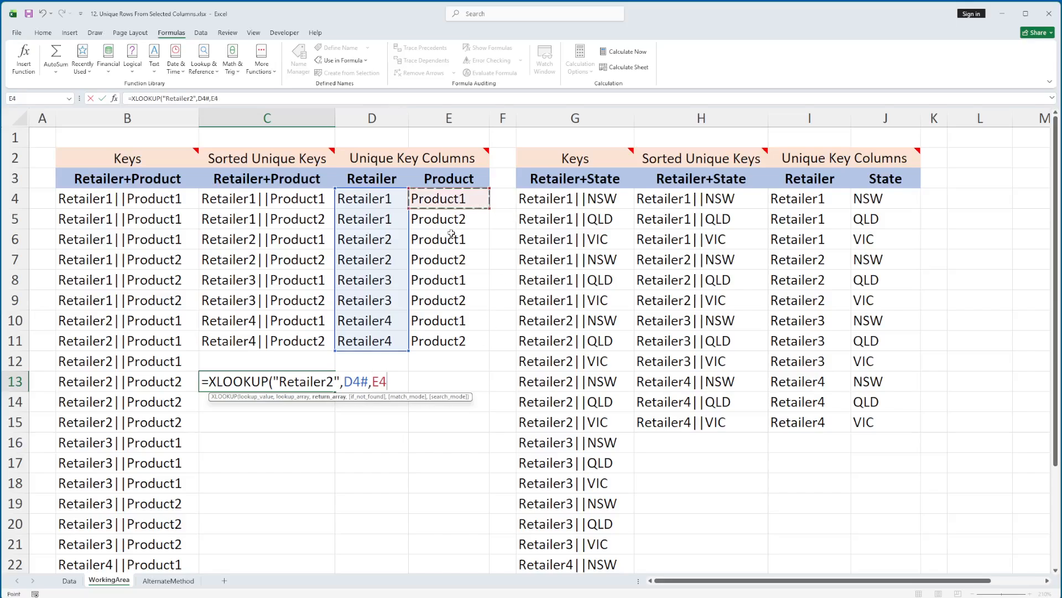
{"action": "type", "text": "#)"}
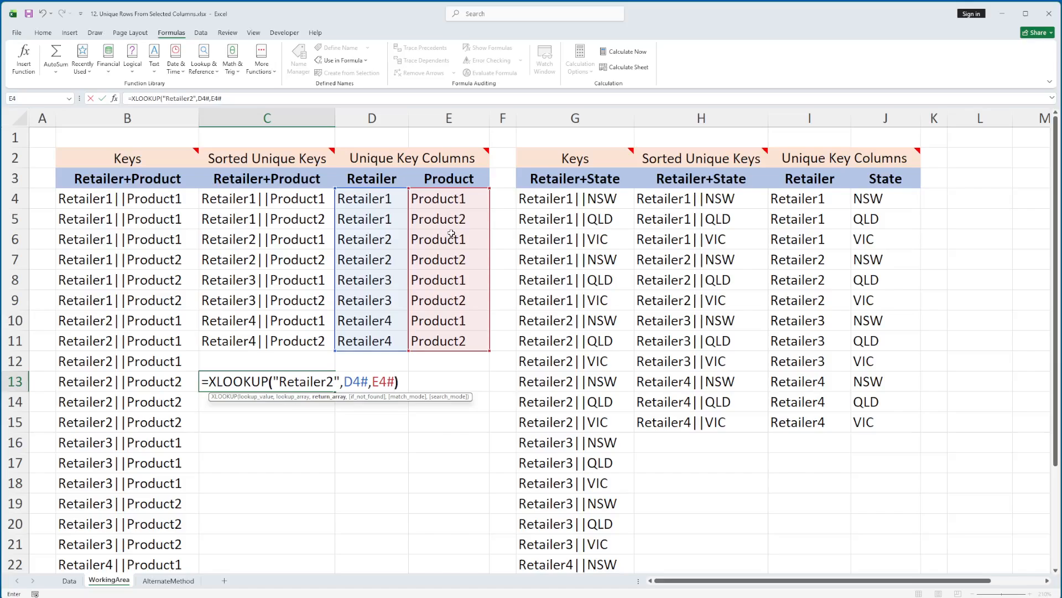
{"action": "key", "text": "Return"}
{"action": "key", "text": "Up"}
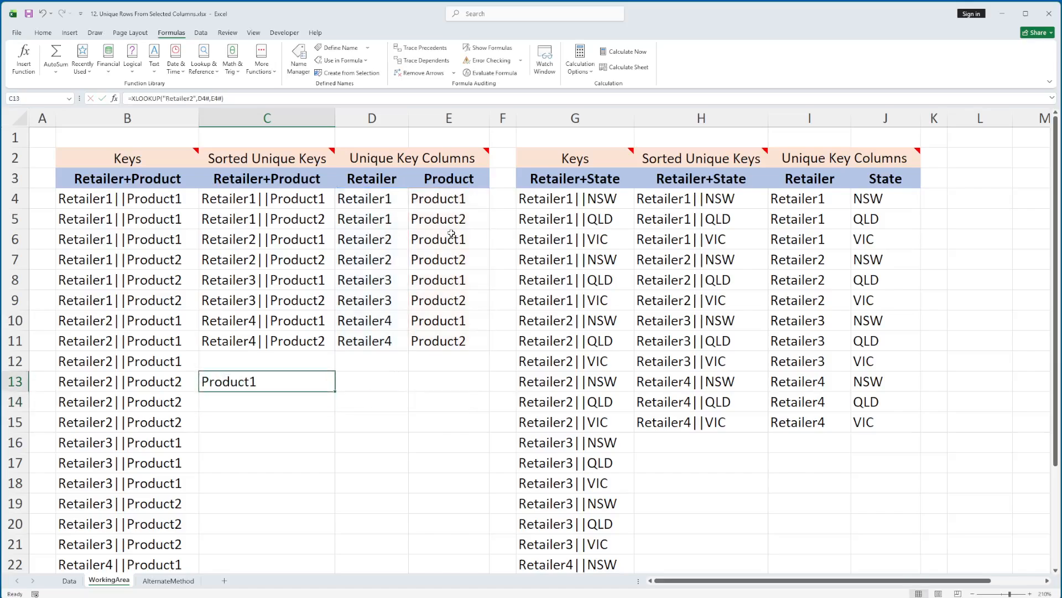
Step: Recheck and clear the test XLOOKUP formula in C13, and switch to the Data sheet
{"action": "key", "text": "F2"}
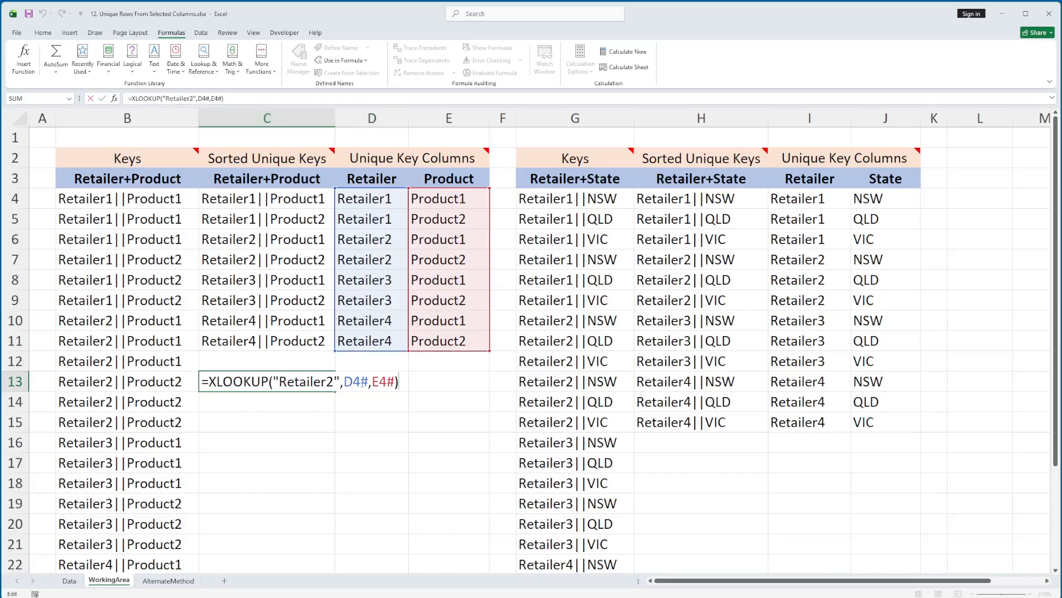
{"action": "key", "text": "ctrl+Return"}
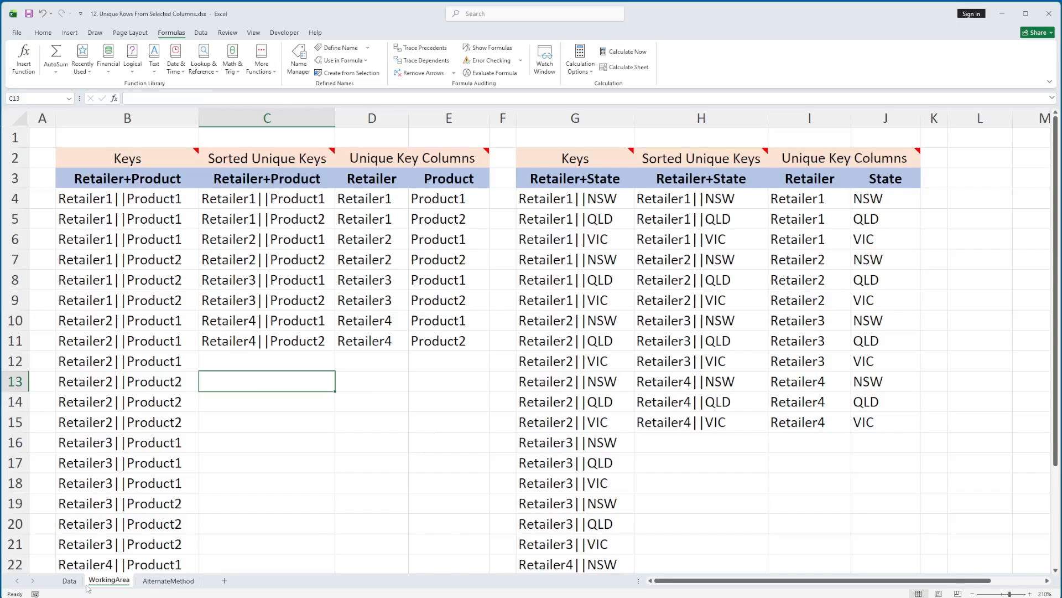
{"action": "left_click", "coordinate": [69, 581]}
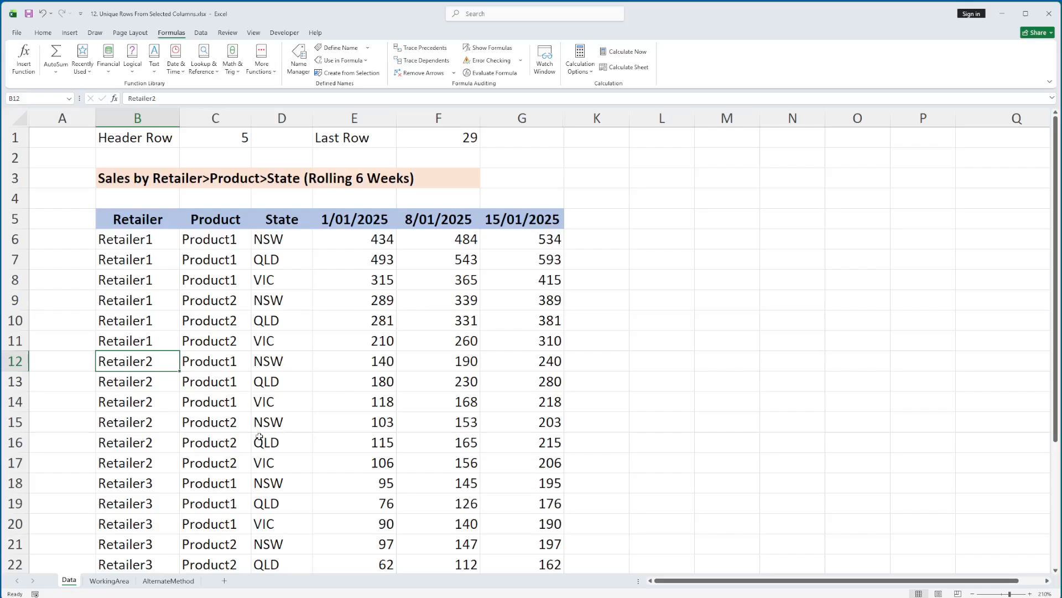